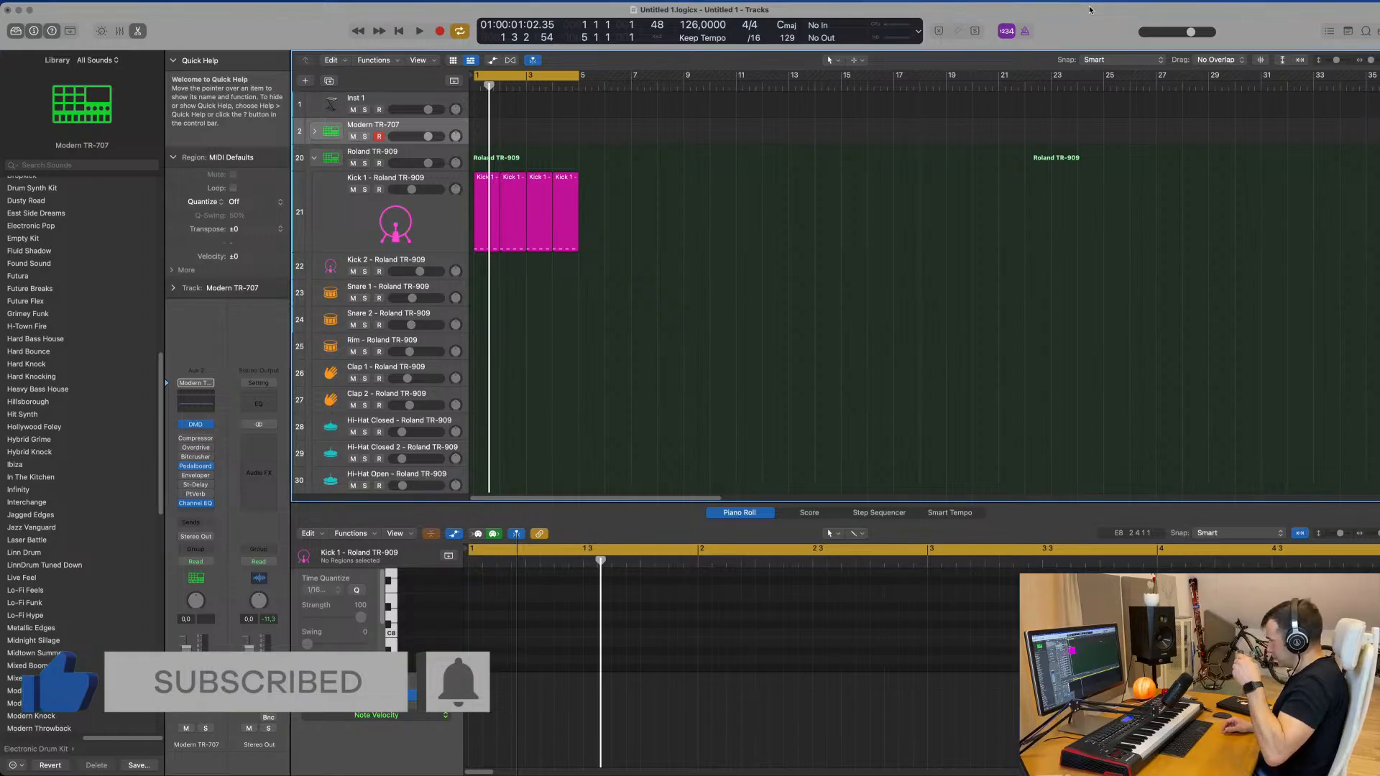
Play the looped Kick 1 pattern and look over the drum tracks with reduced track heights
key("space")
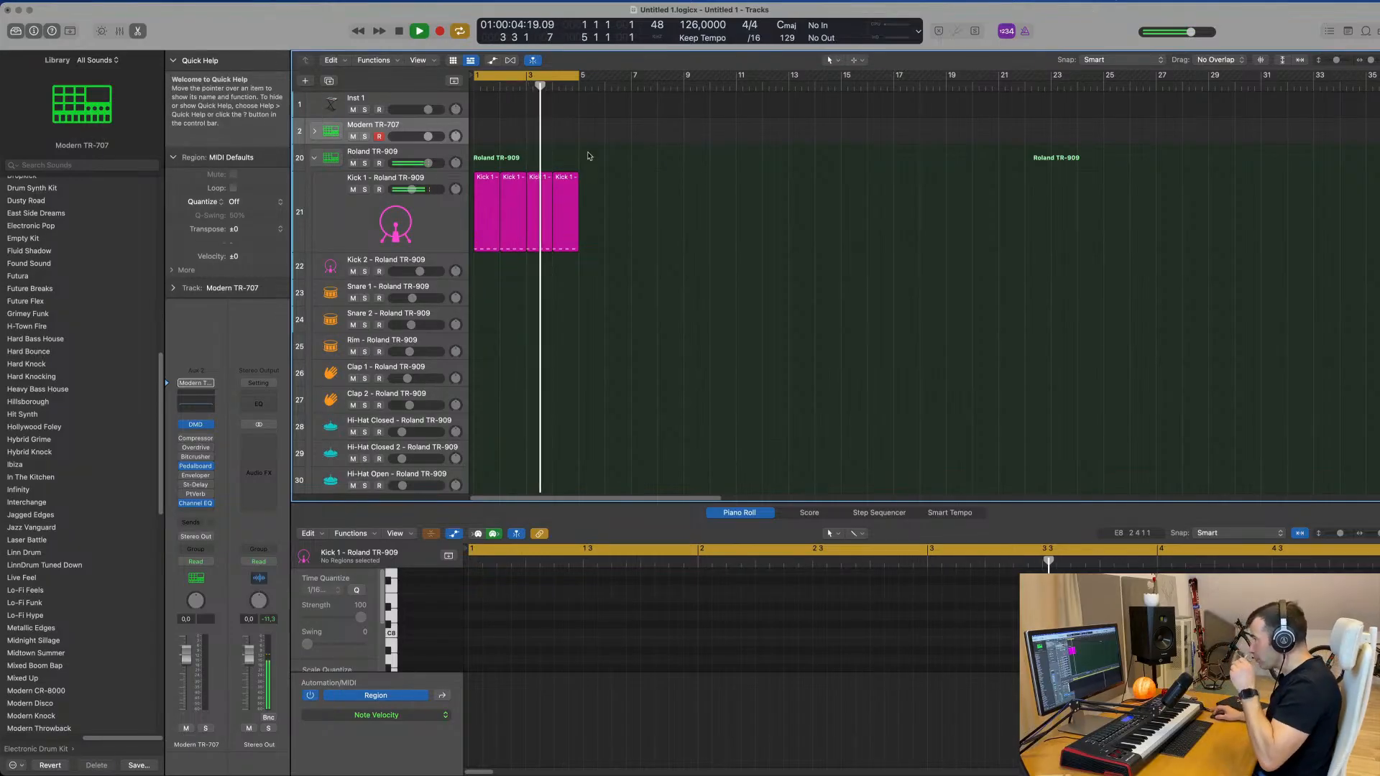
left_click(425, 220)
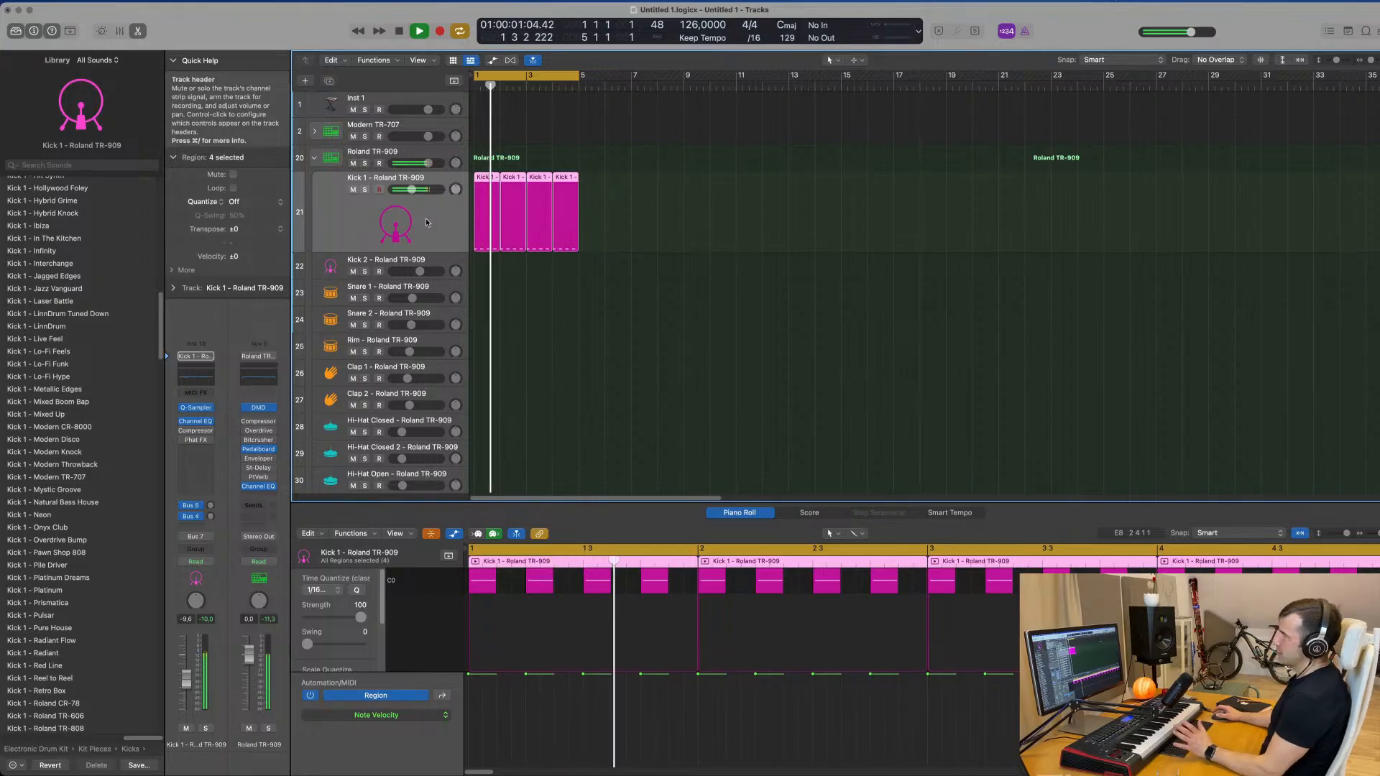
scroll(428, 218, "down", 5)
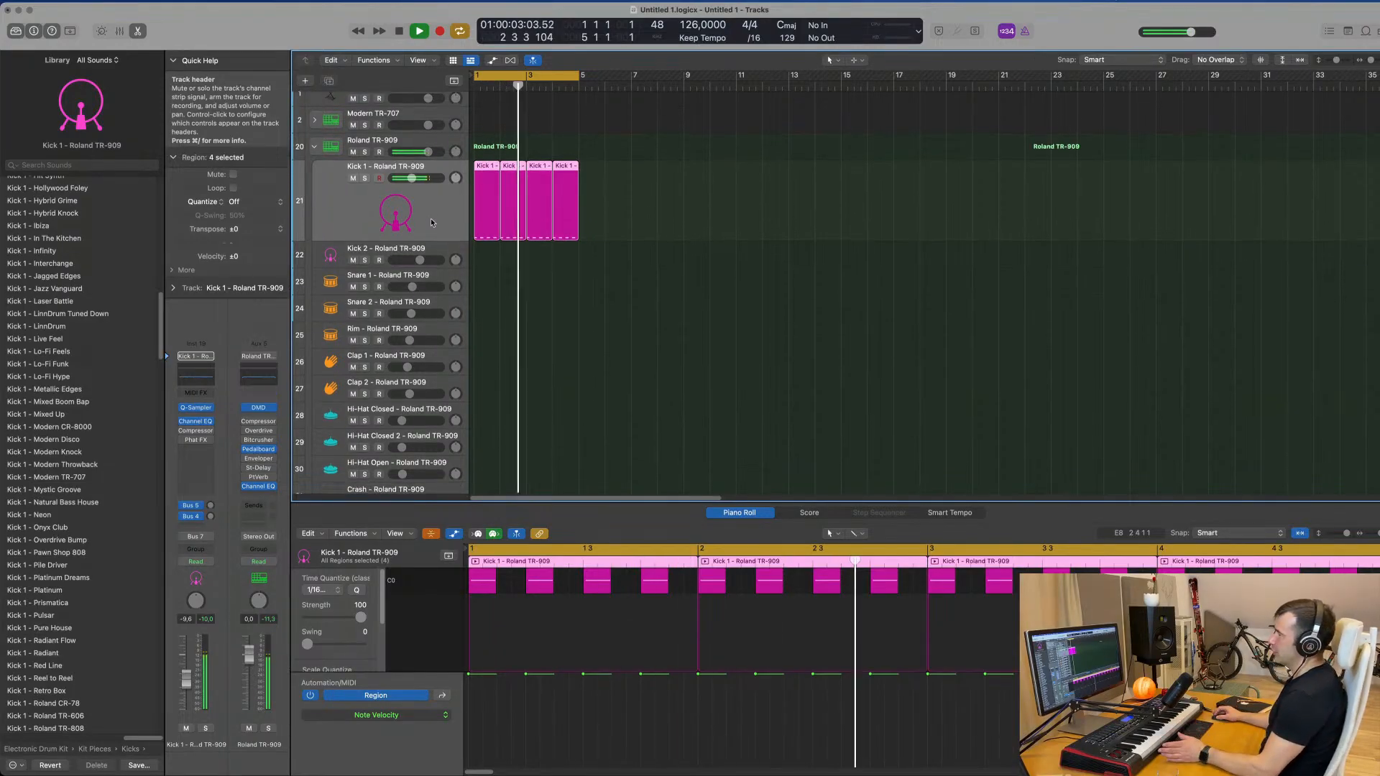
scroll(440, 220, "down", 2)
scroll(442, 220, "up", 7)
scroll(443, 217, "down", 1)
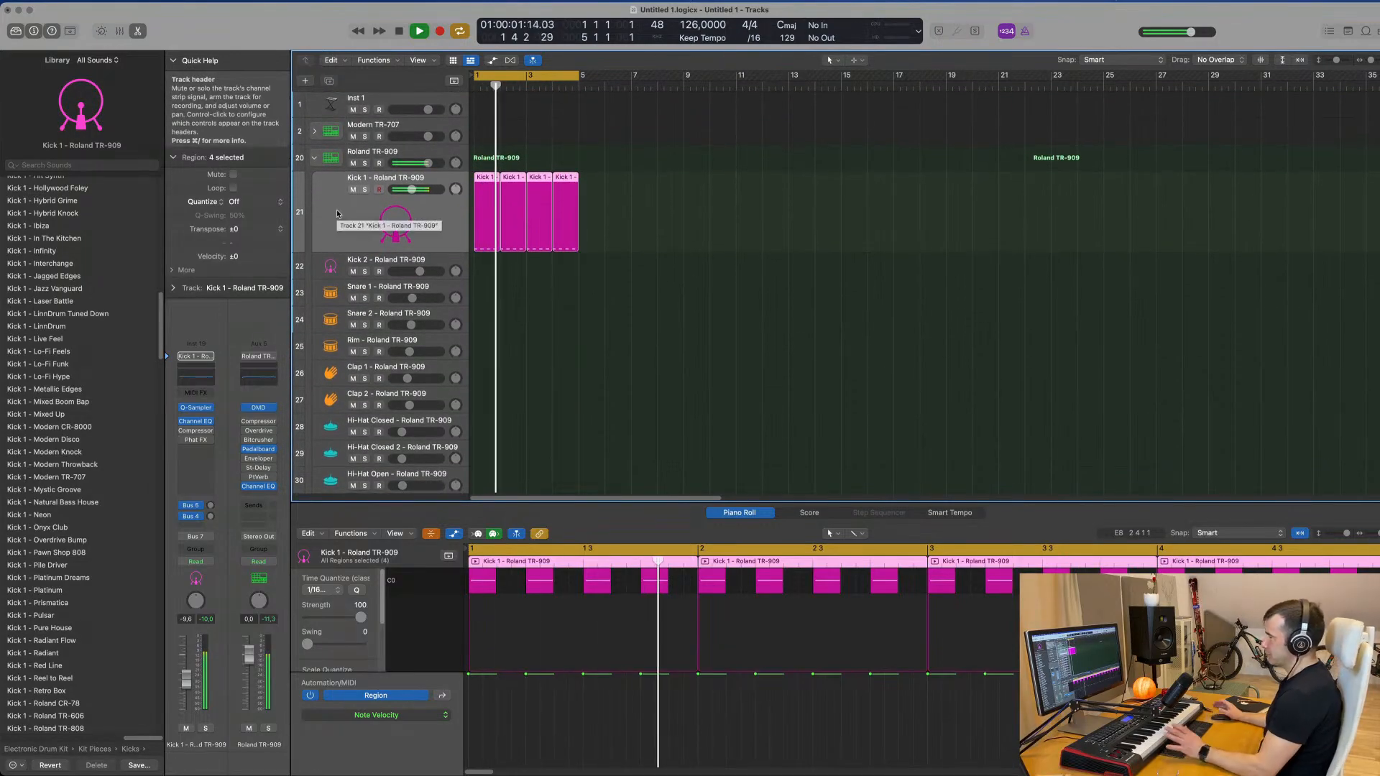
left_click(427, 221)
key("super+Up")
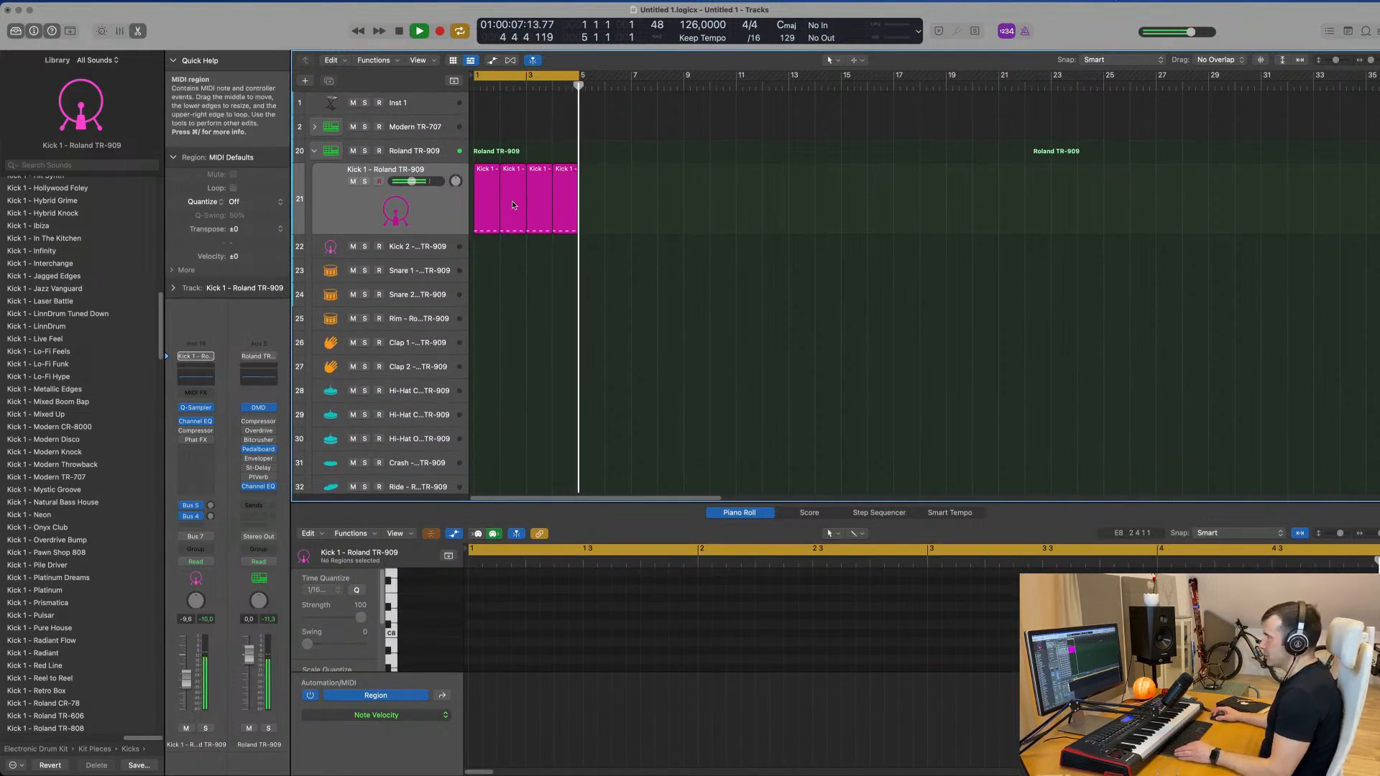
Copy the first kick region to bar 1 of the Snare 1 track and show it in the Piano Roll
left_click(493, 183)
left_click_drag(488, 220, 460, 395)
key("e")
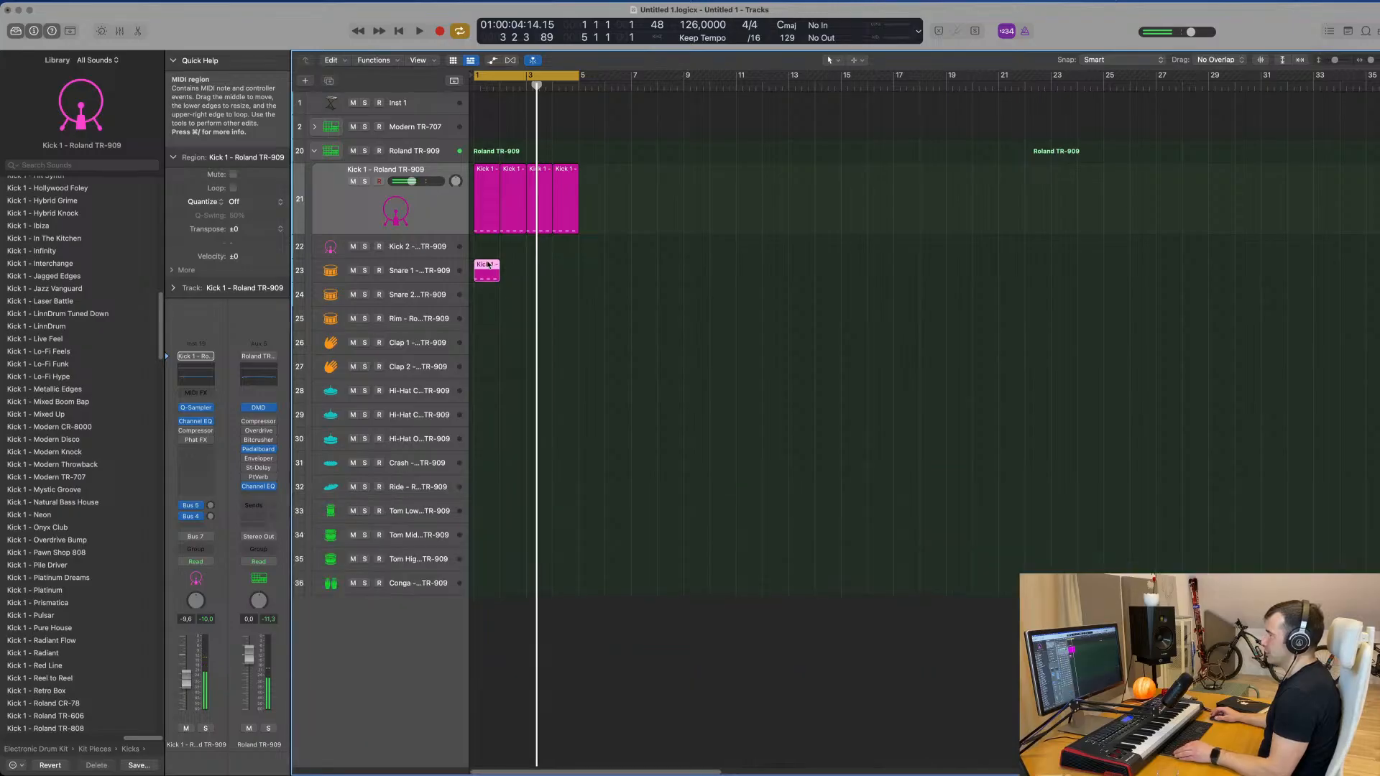
key("e")
Switch the Piano Roll out of its collapsed drum view and shorten all four copied snare notes to about 0 0 0 187
scroll(539, 375, "down", 5)
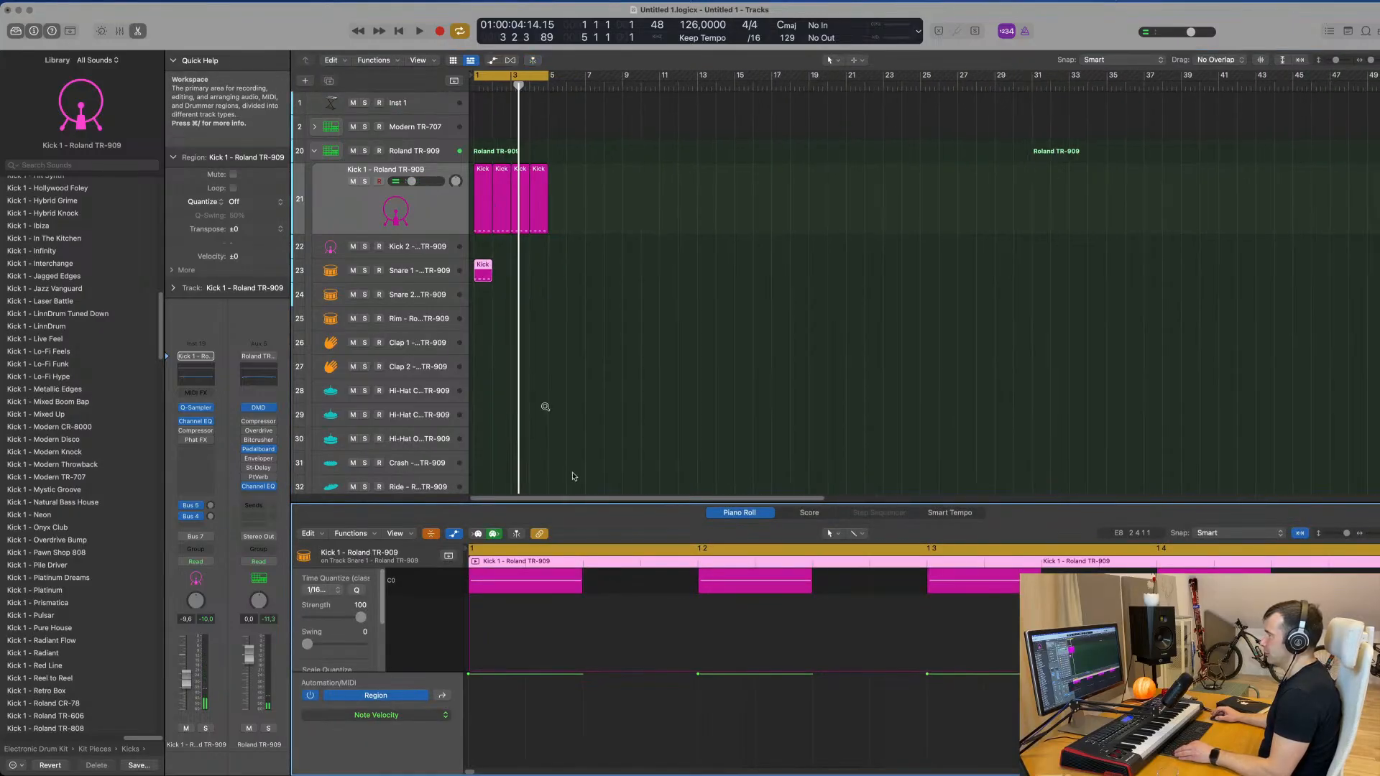
left_click(647, 641, "ctrl+alt")
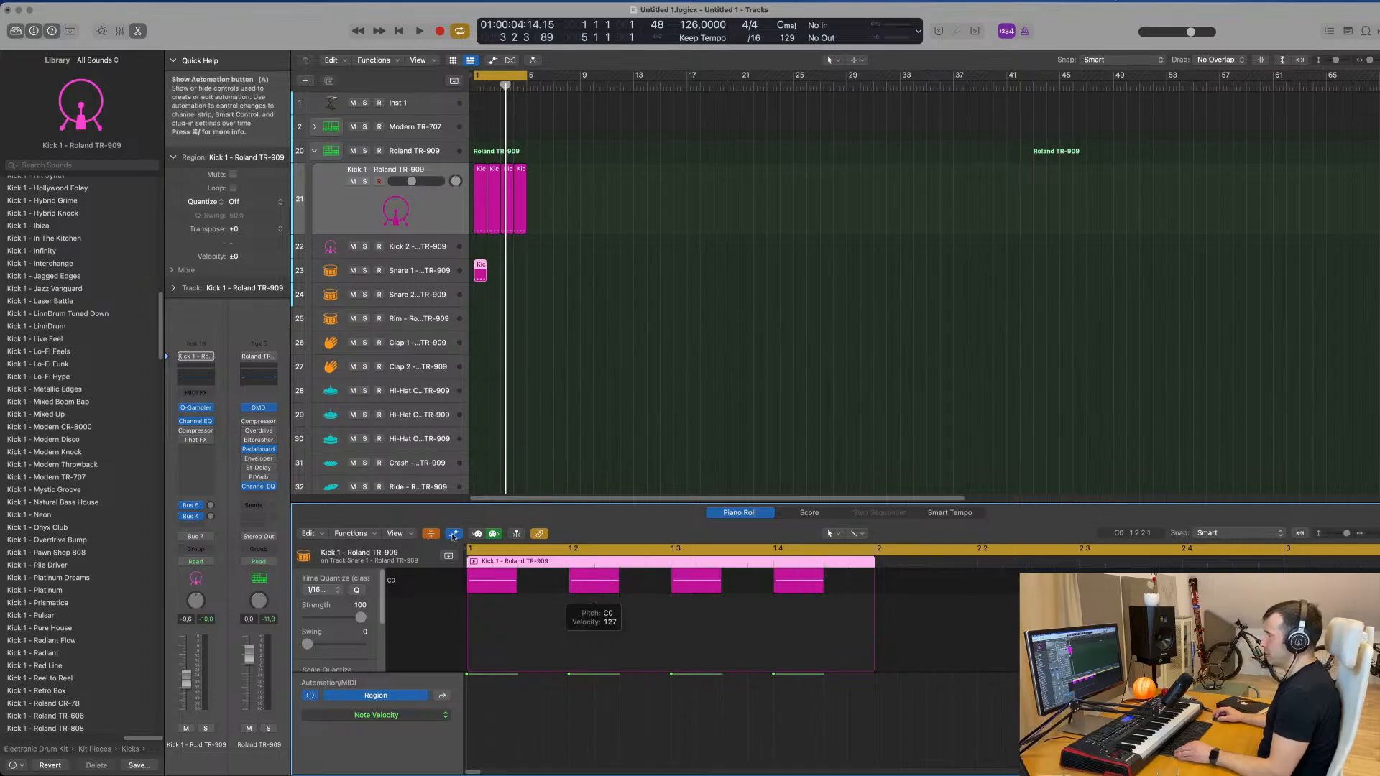
key("a")
left_click_drag(493, 631, 907, 746)
left_click_drag(826, 662, 791, 661)
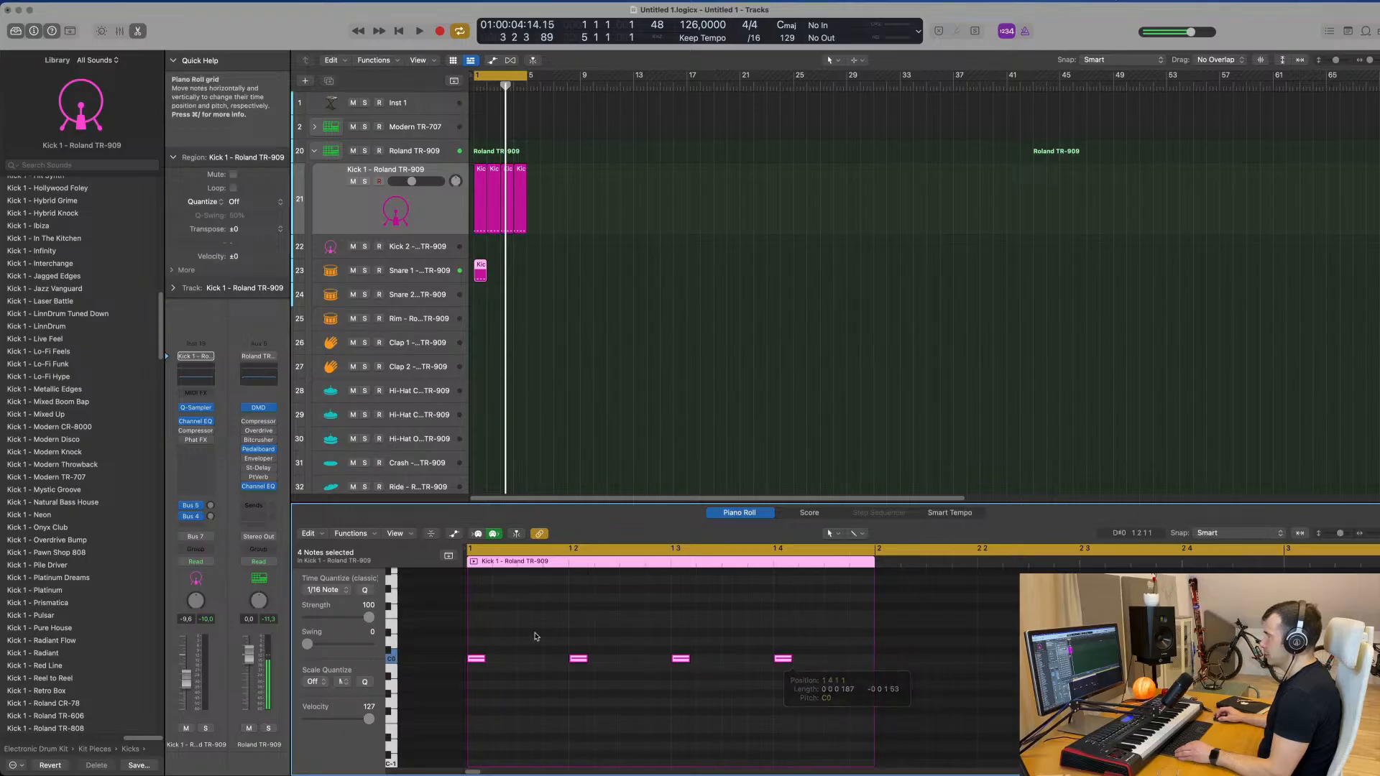
Delete the snare notes on beats 1 and 3 and transpose the two remaining notes up to the root key
left_click(481, 659)
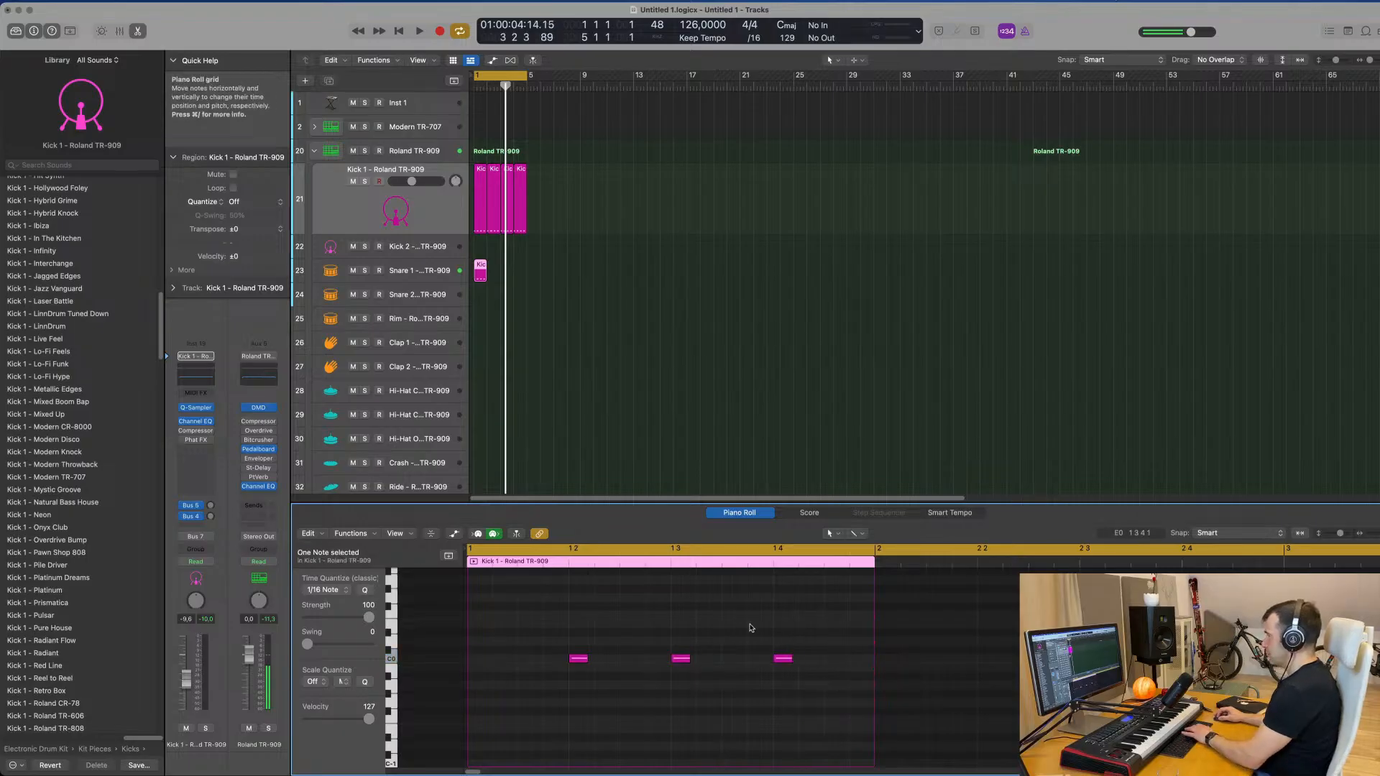
left_click_drag(562, 639, 949, 753)
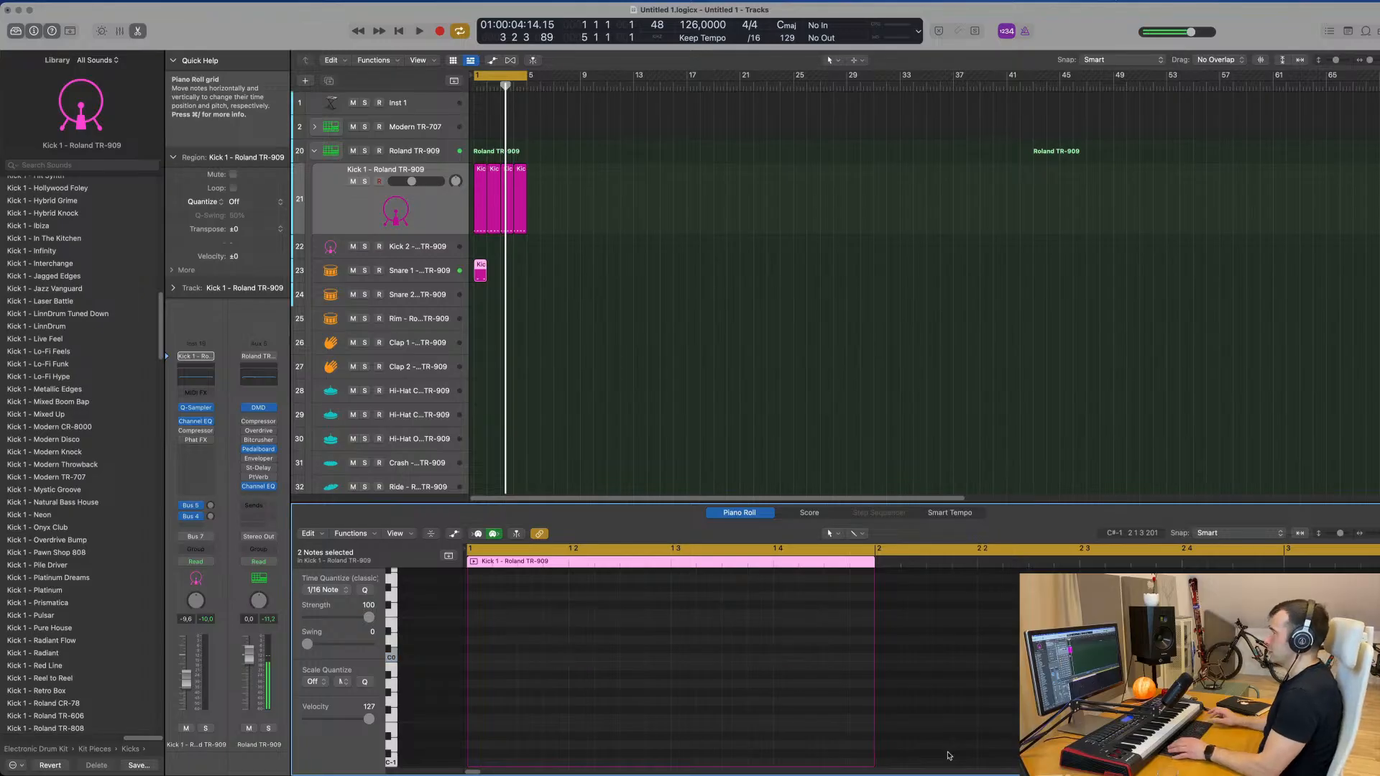
Play the beat and lower the Snare 1 track volume to about -13.8 dB
key("space")
left_click(424, 270)
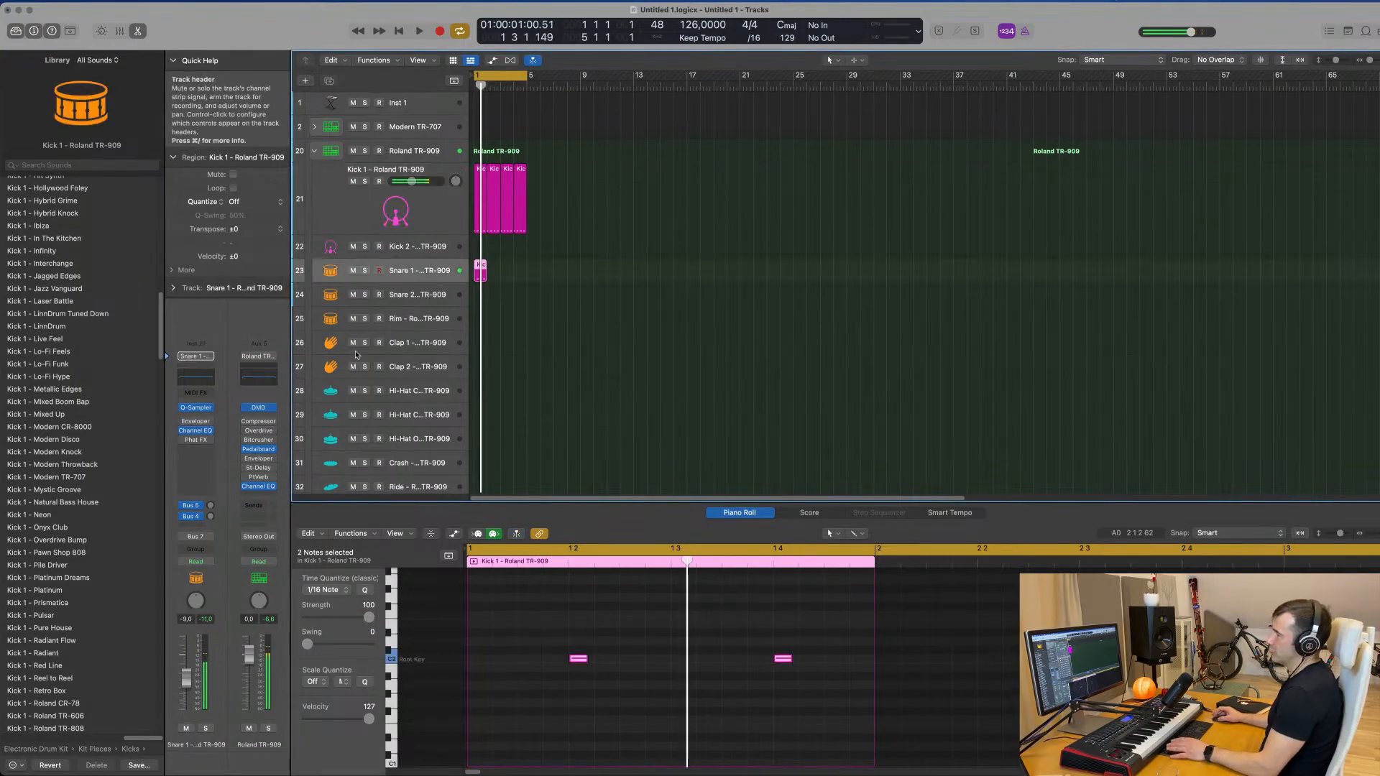
left_click_drag(187, 694, 186, 699)
key("space")
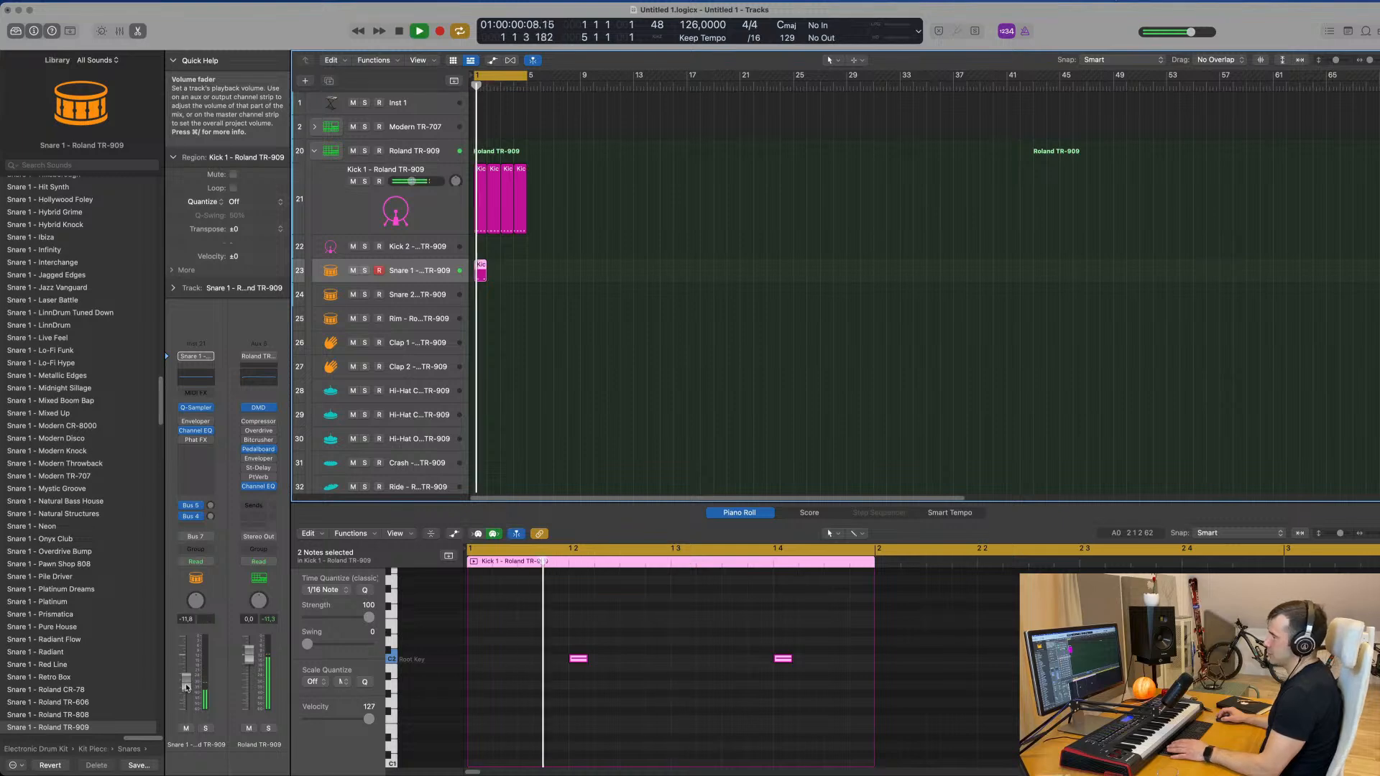
key("space")
key("space")
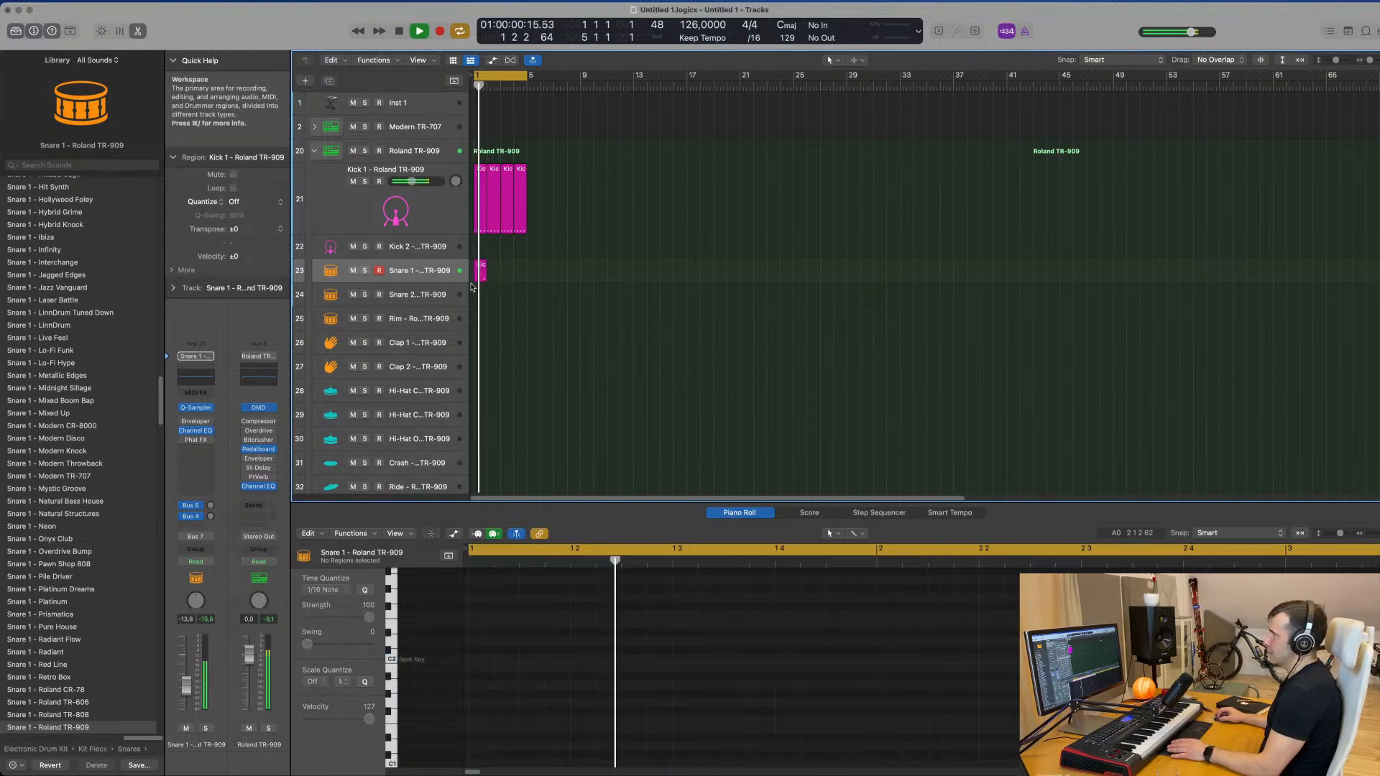
Repeat the snare region on the Snare 1 track until it fills the four-bar cycle
key("l")
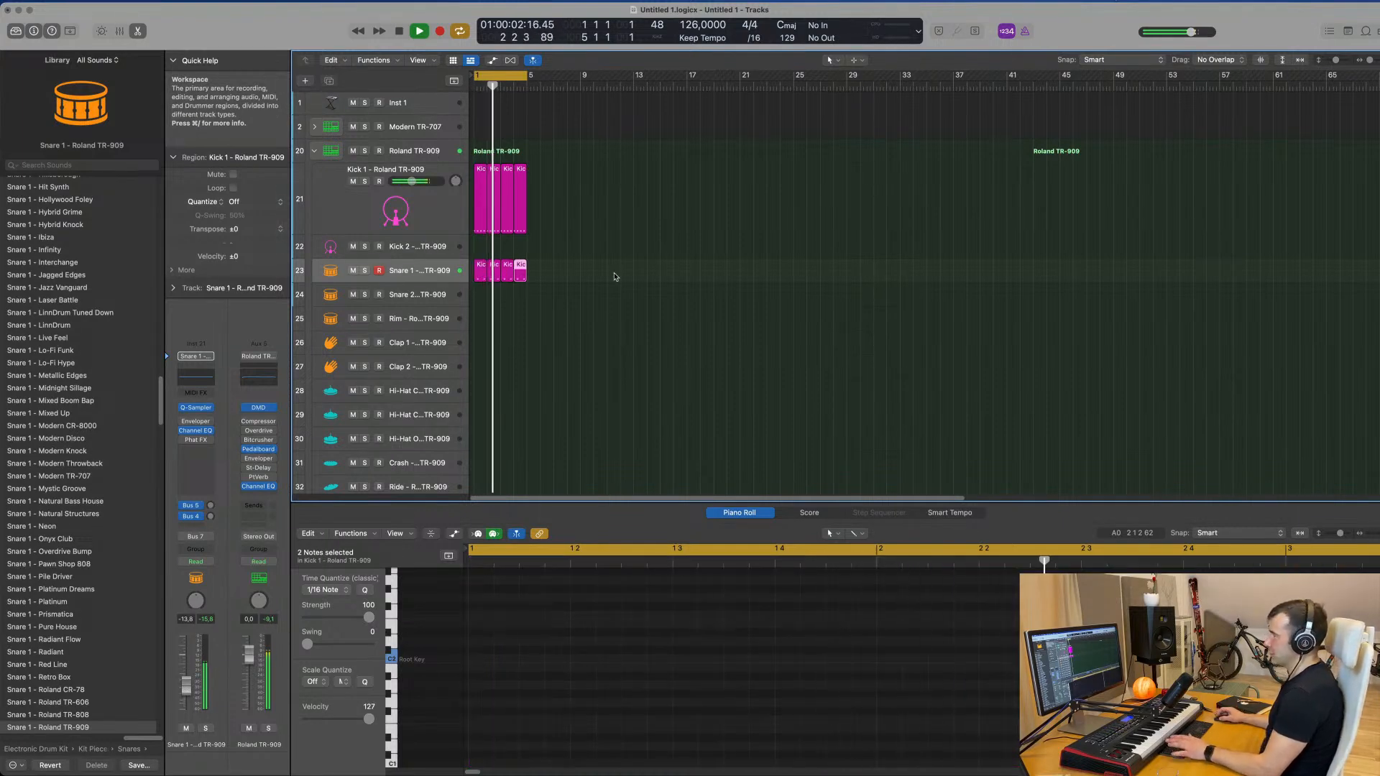
left_click(585, 272)
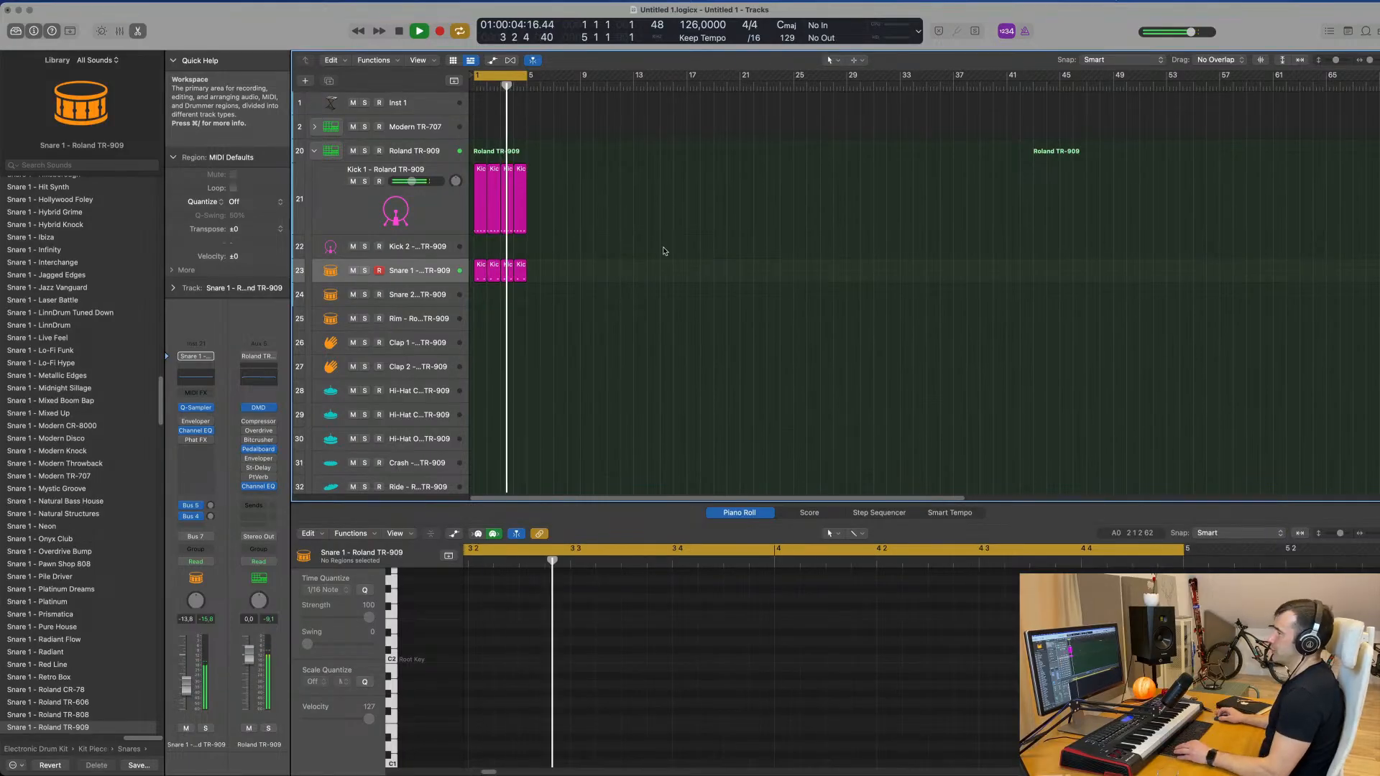
key("super+Up")
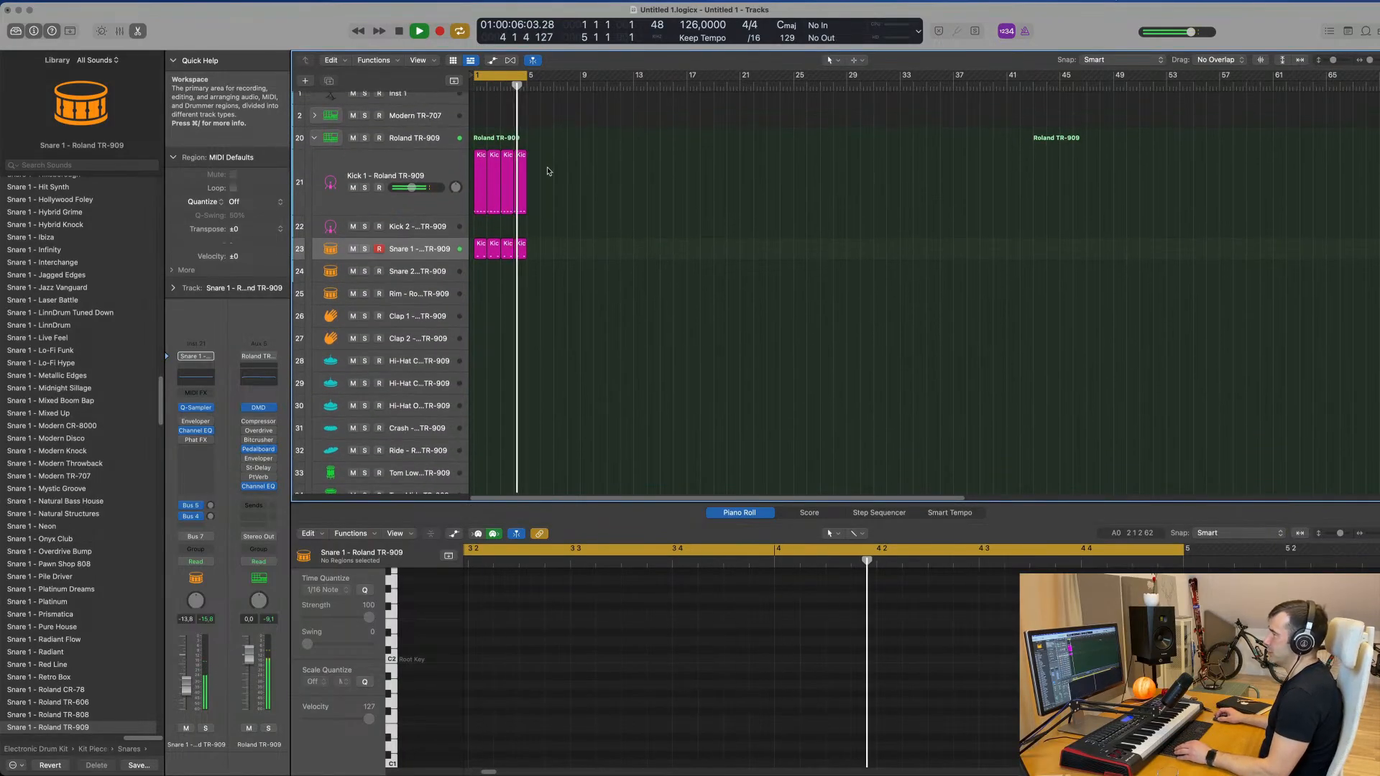
Copy the first kick region to bar 1 of the Crash track and shorten its four notes to one sixteenth
left_click(481, 167)
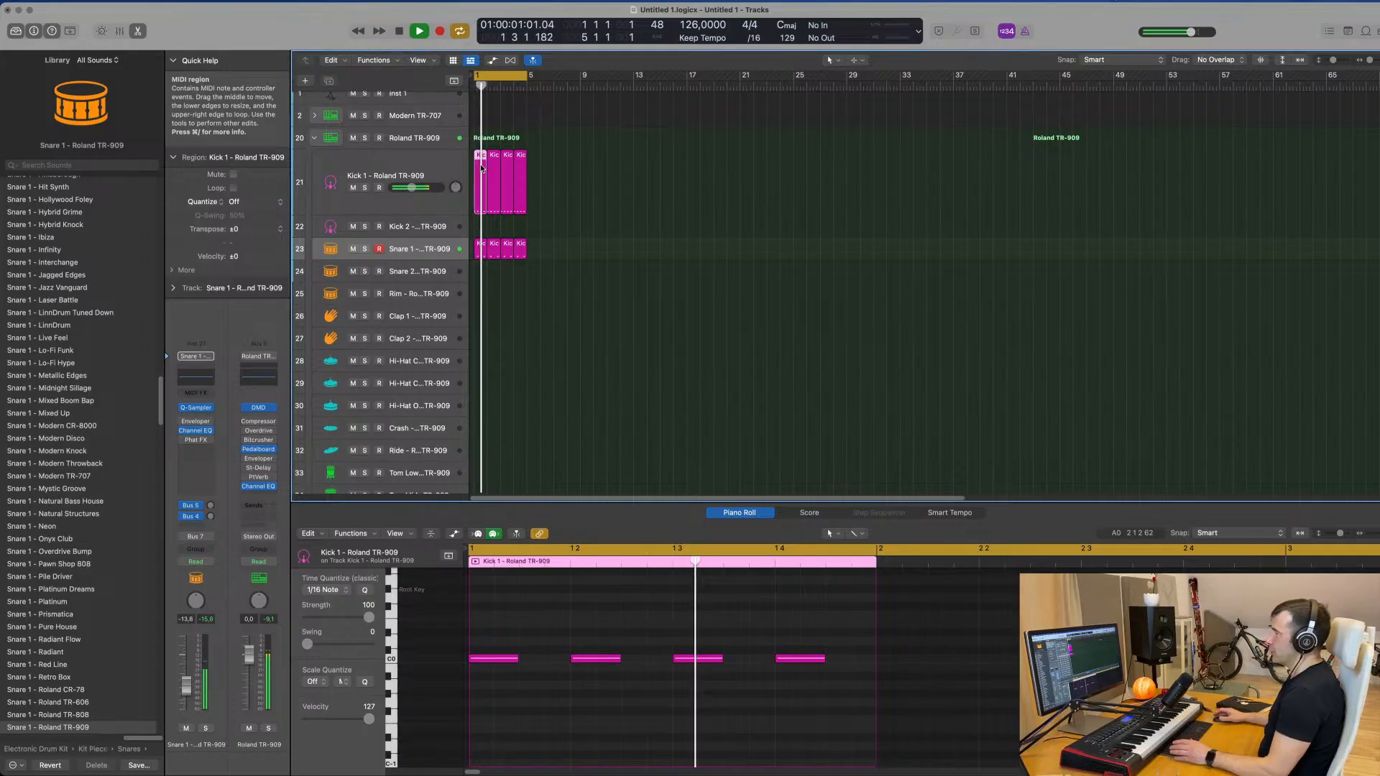
left_click_drag(481, 250, 480, 427)
key("space")
left_click_drag(501, 646, 794, 662)
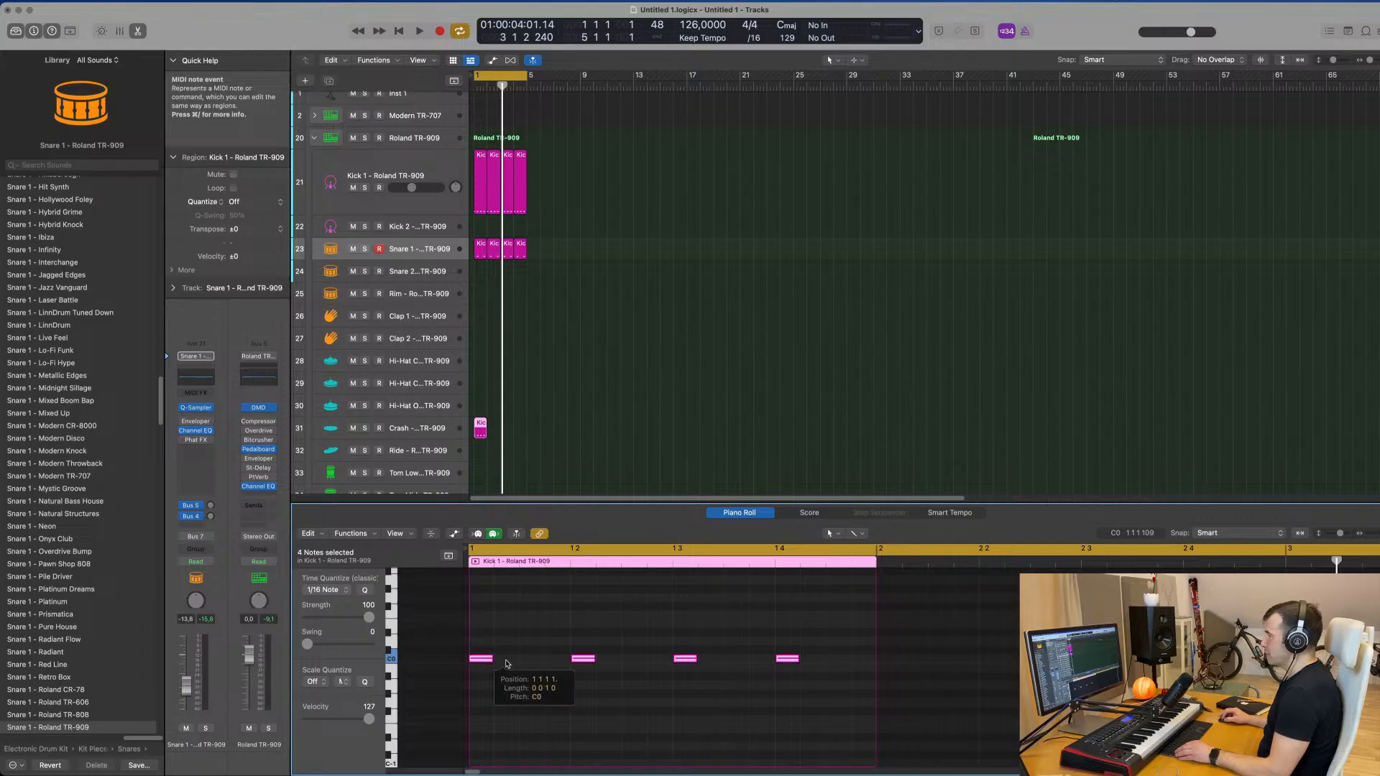
Shift the four crash notes onto the offbeats, transpose them up to the root key and play the pattern
left_click_drag(480, 660, 532, 664)
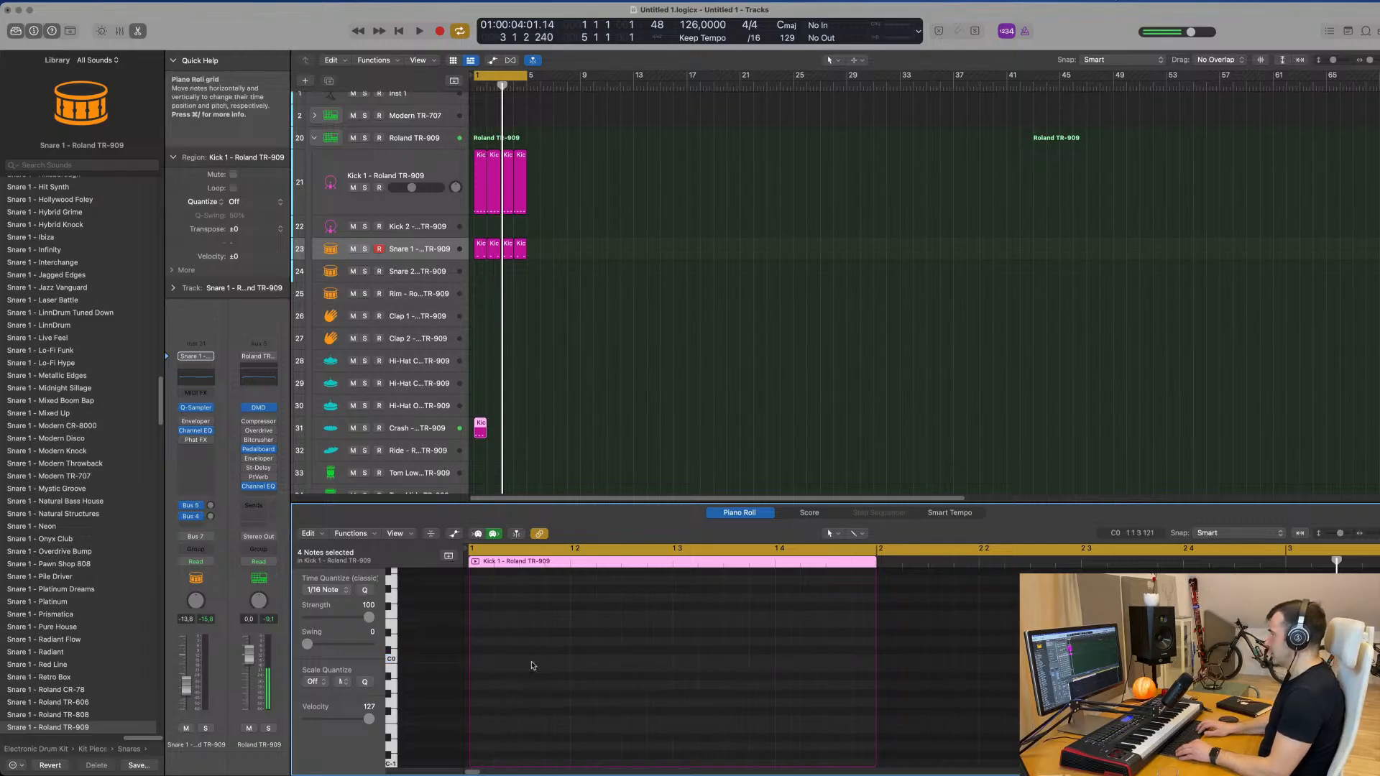
key("space")
scroll(616, 440, "down", 2)
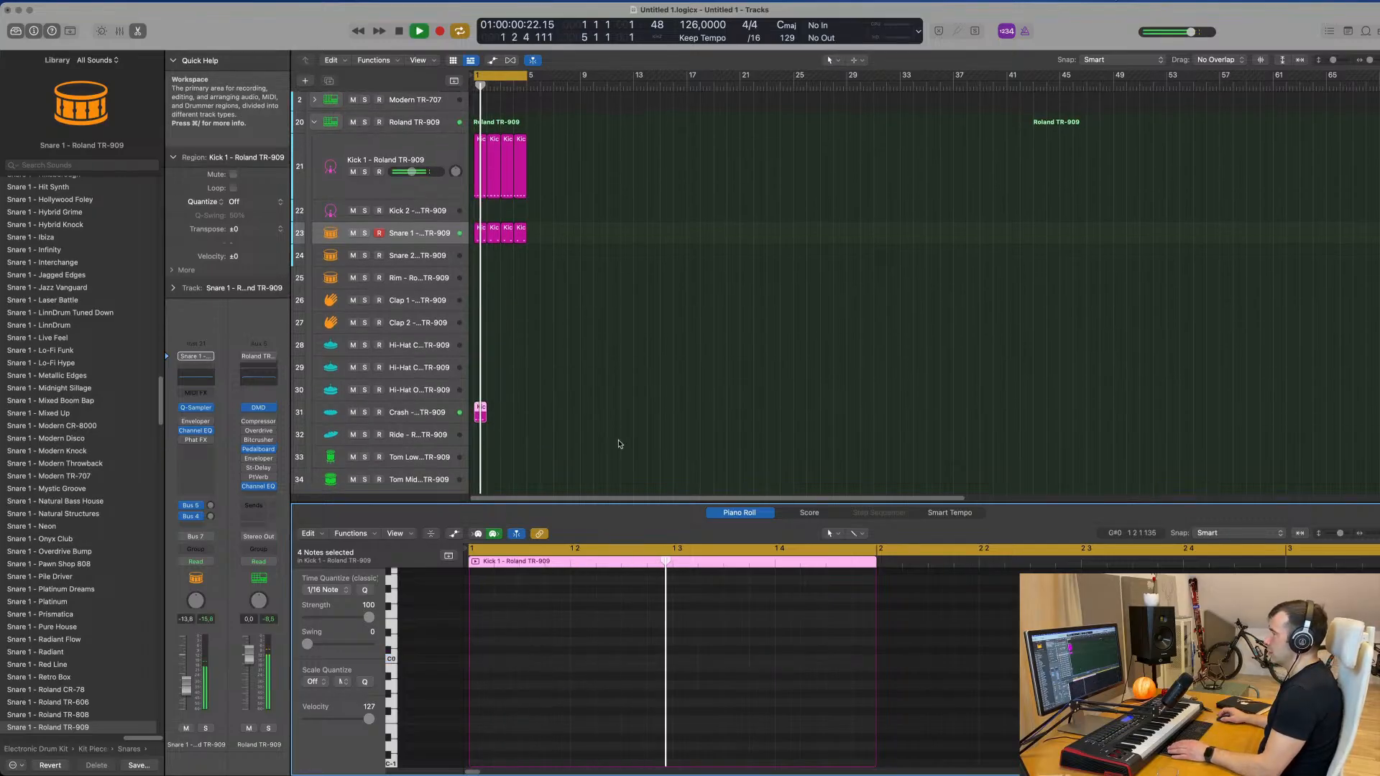
Repeat the crash region across the four-bar cycle and select the Crash track
scroll(564, 603, "up", 8)
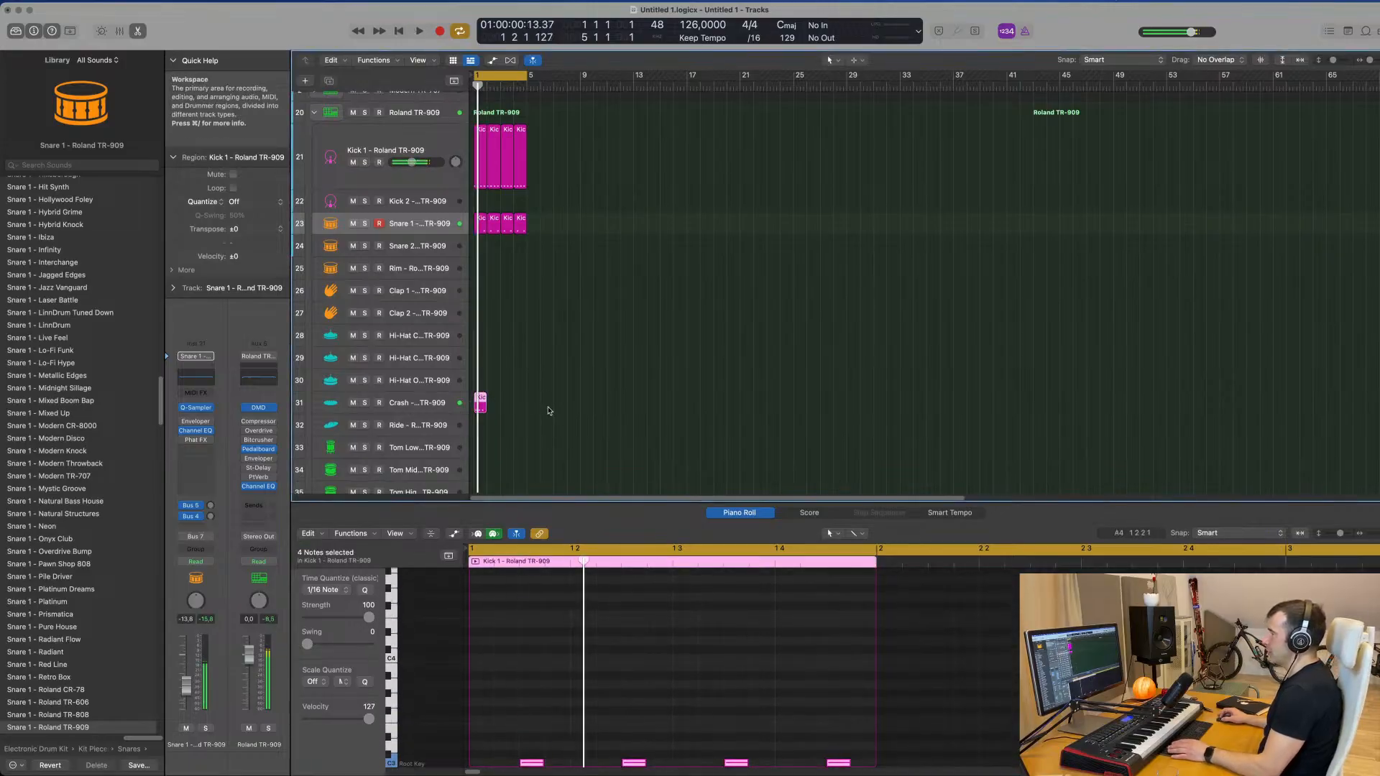
left_click(452, 404)
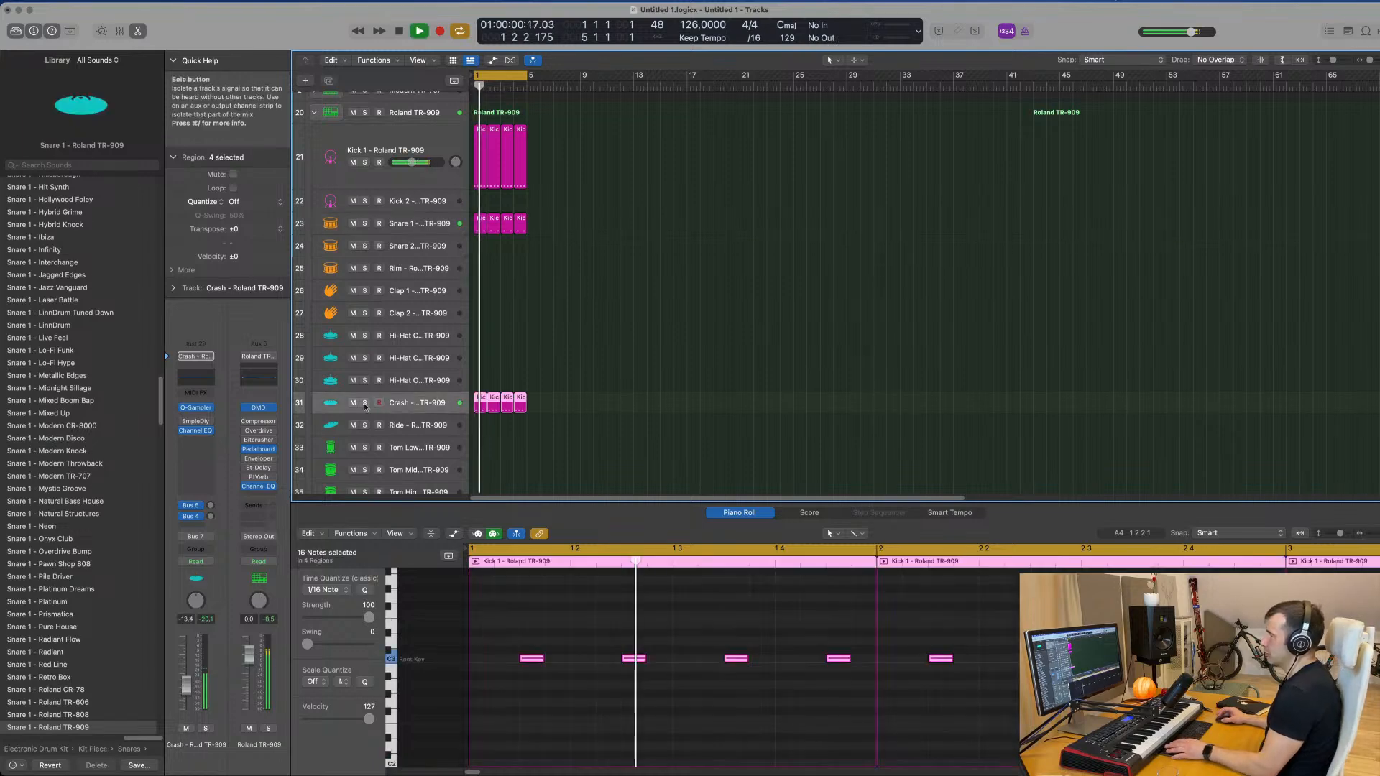
Trim the crash sample in Quick Sampler to end at about 0.239 s with a fade-out of about 0.105 s
left_click(196, 408)
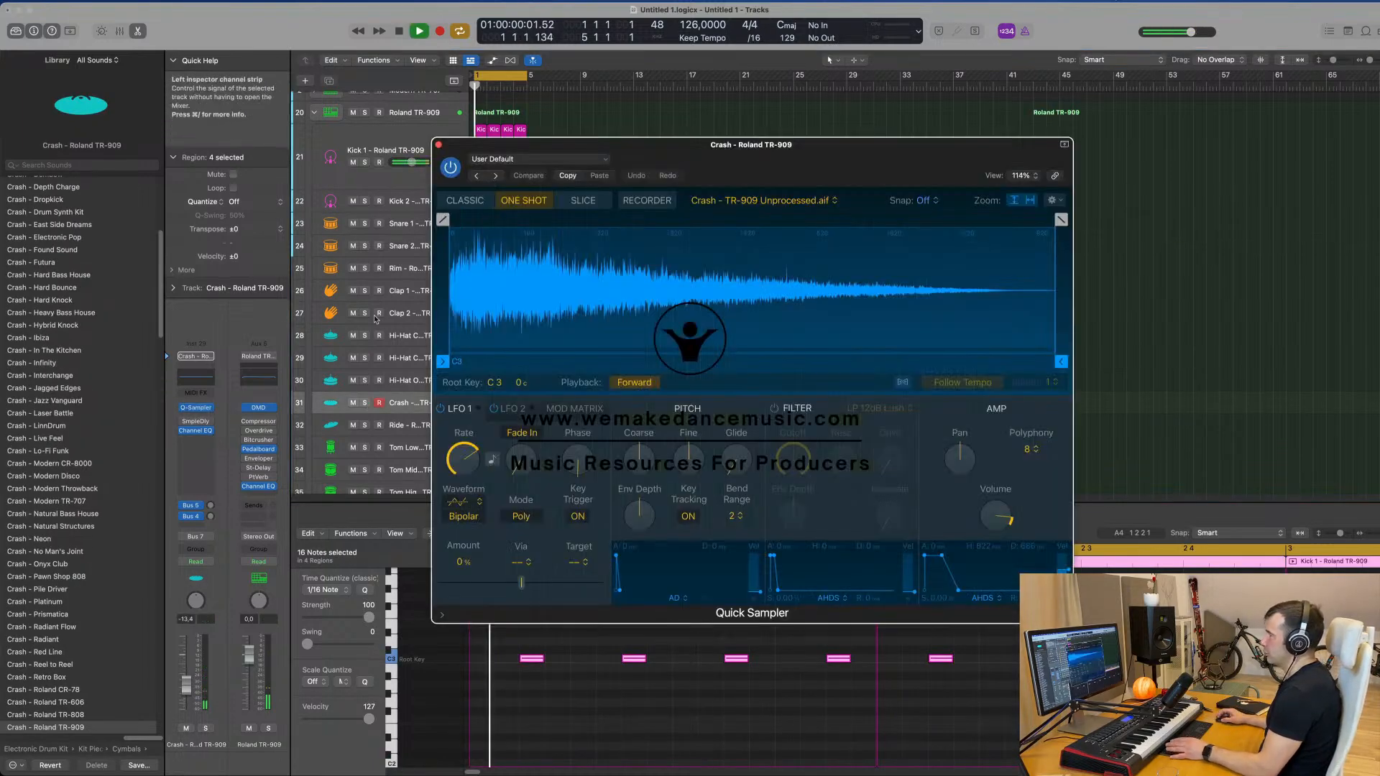
left_click_drag(1053, 363, 625, 363)
mouse_move(1040, 220)
left_mouse_down()
mouse_move(678, 221)
mouse_move(775, 218)
left_mouse_up()
left_click_drag(798, 146, 892, 127)
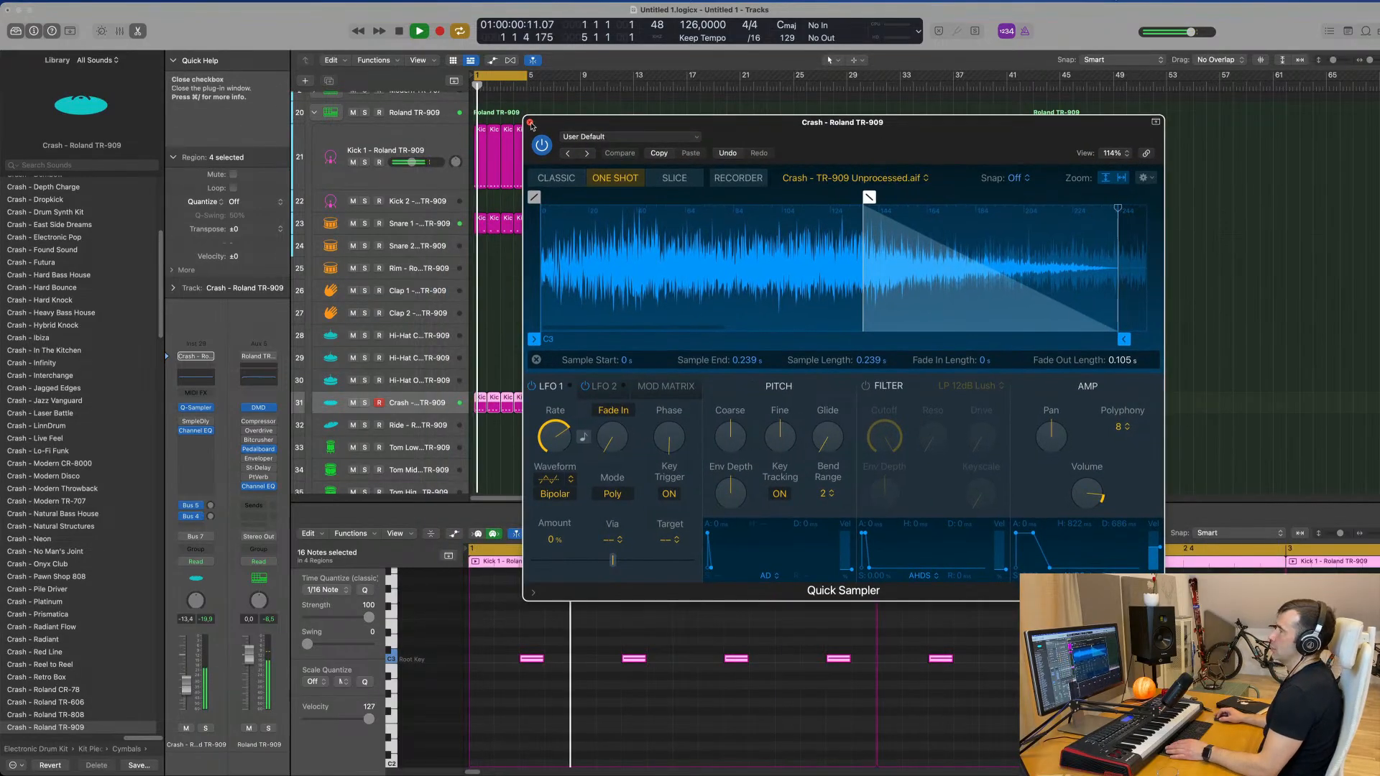
left_click(530, 121)
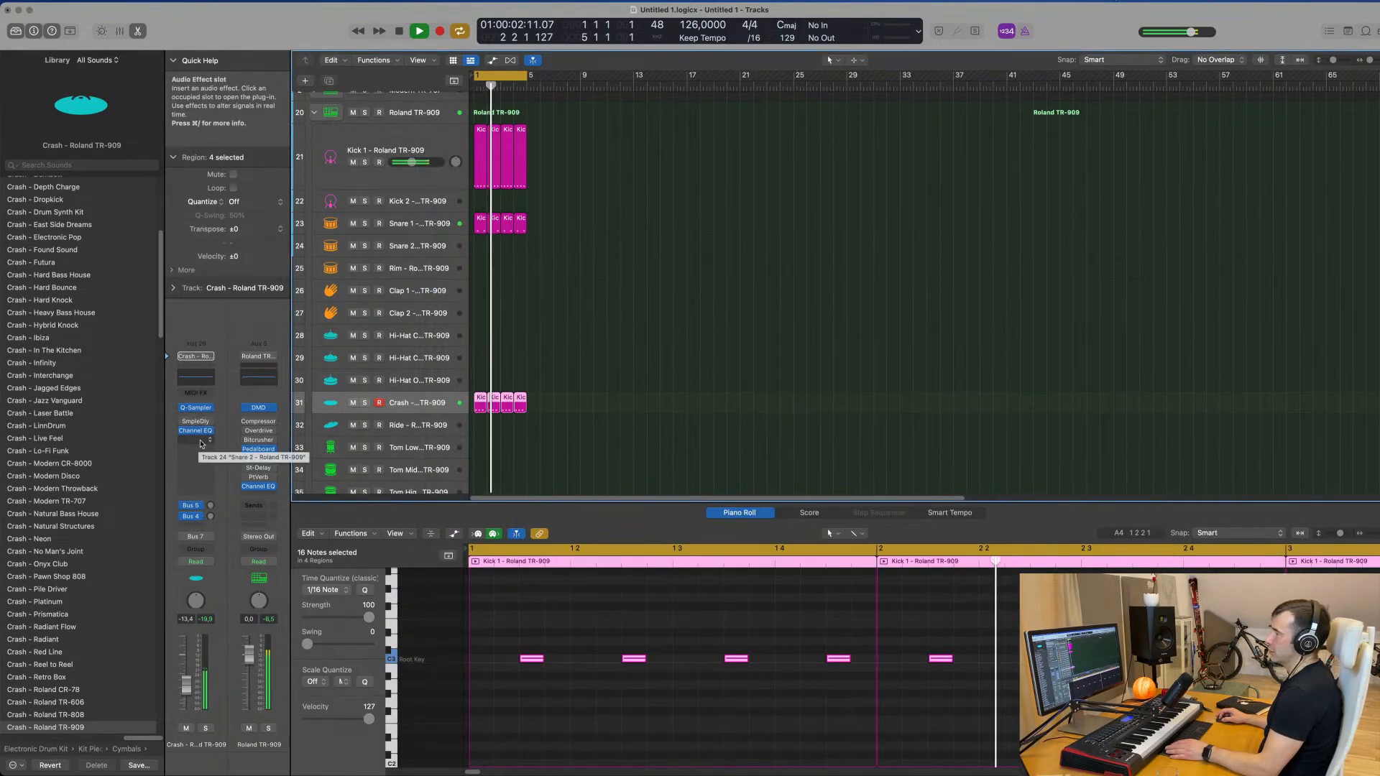
Insert a stereo Distortion II effect in the empty audio effect slot of the Crash track
left_click(199, 440)
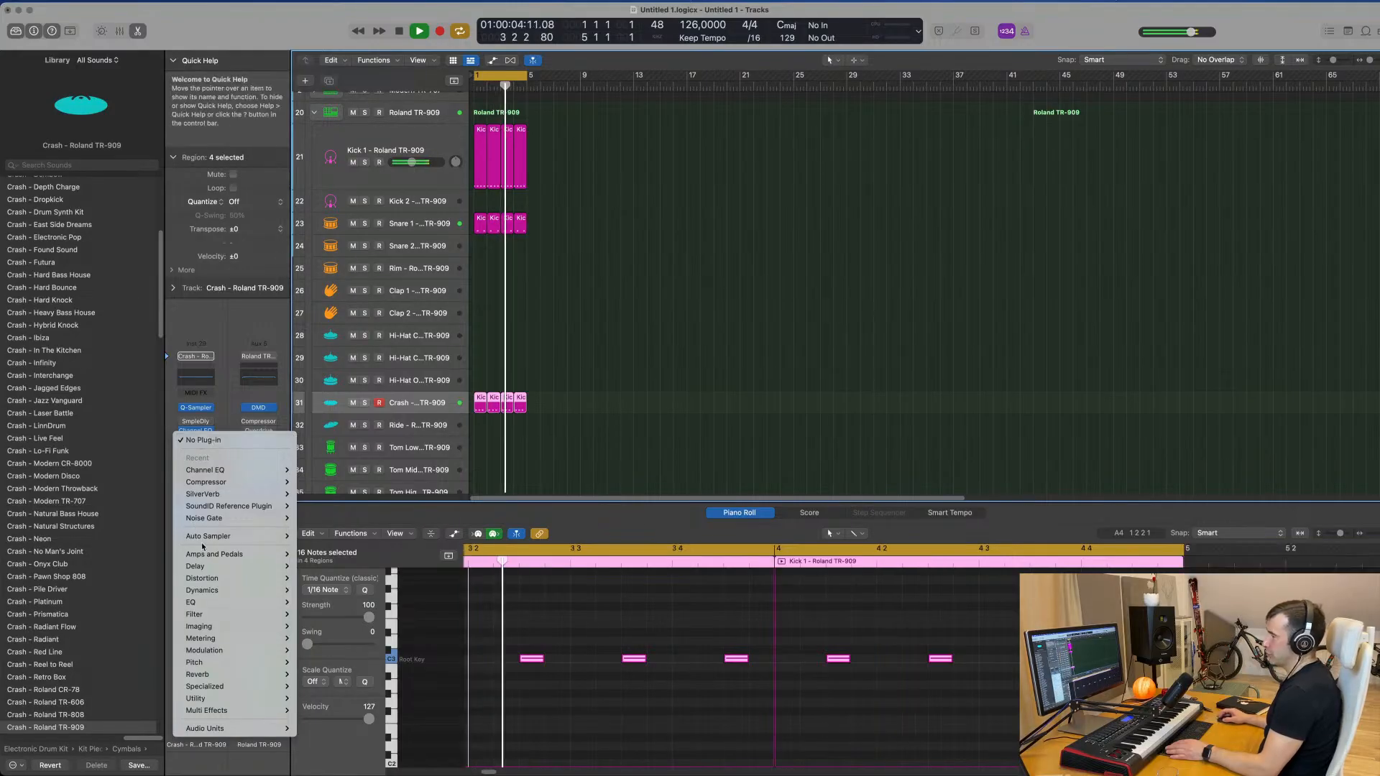
mouse_move(223, 579)
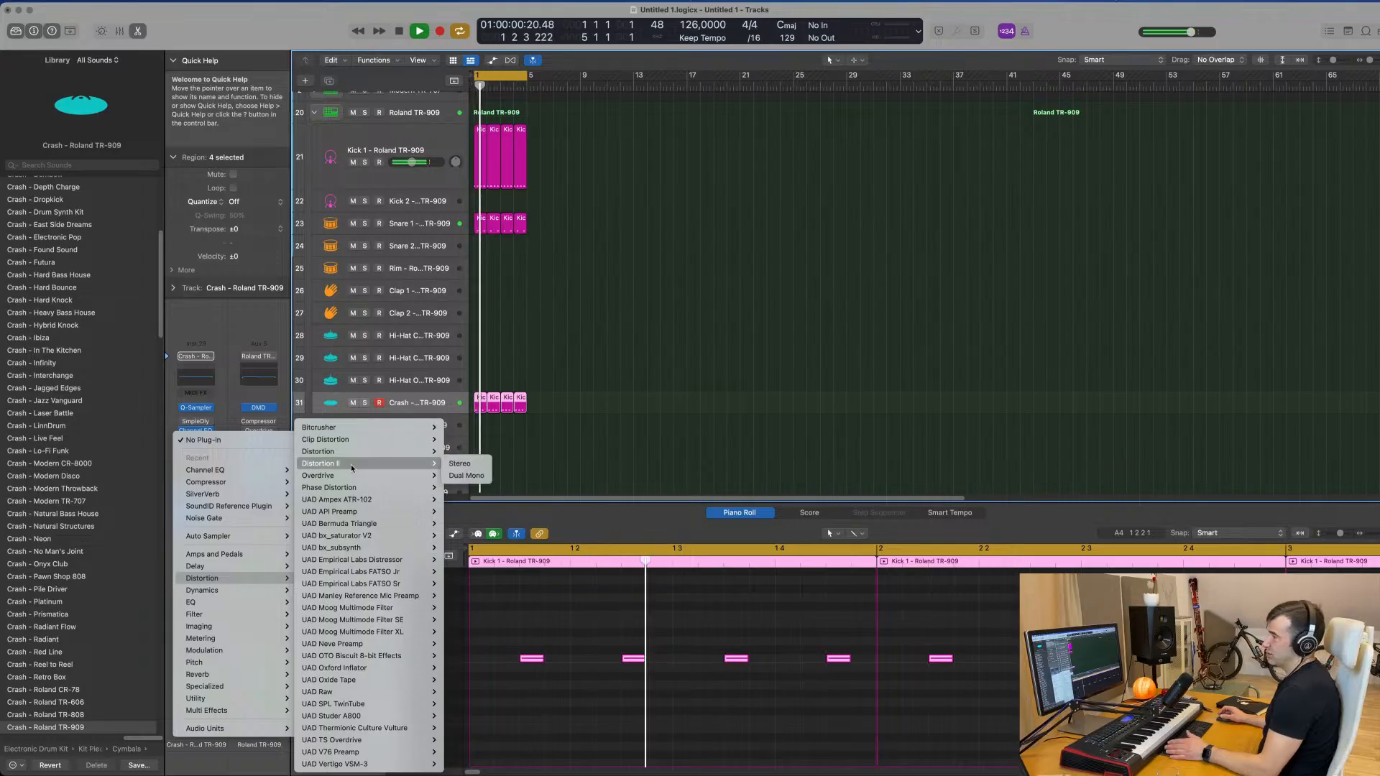
left_click(628, 306)
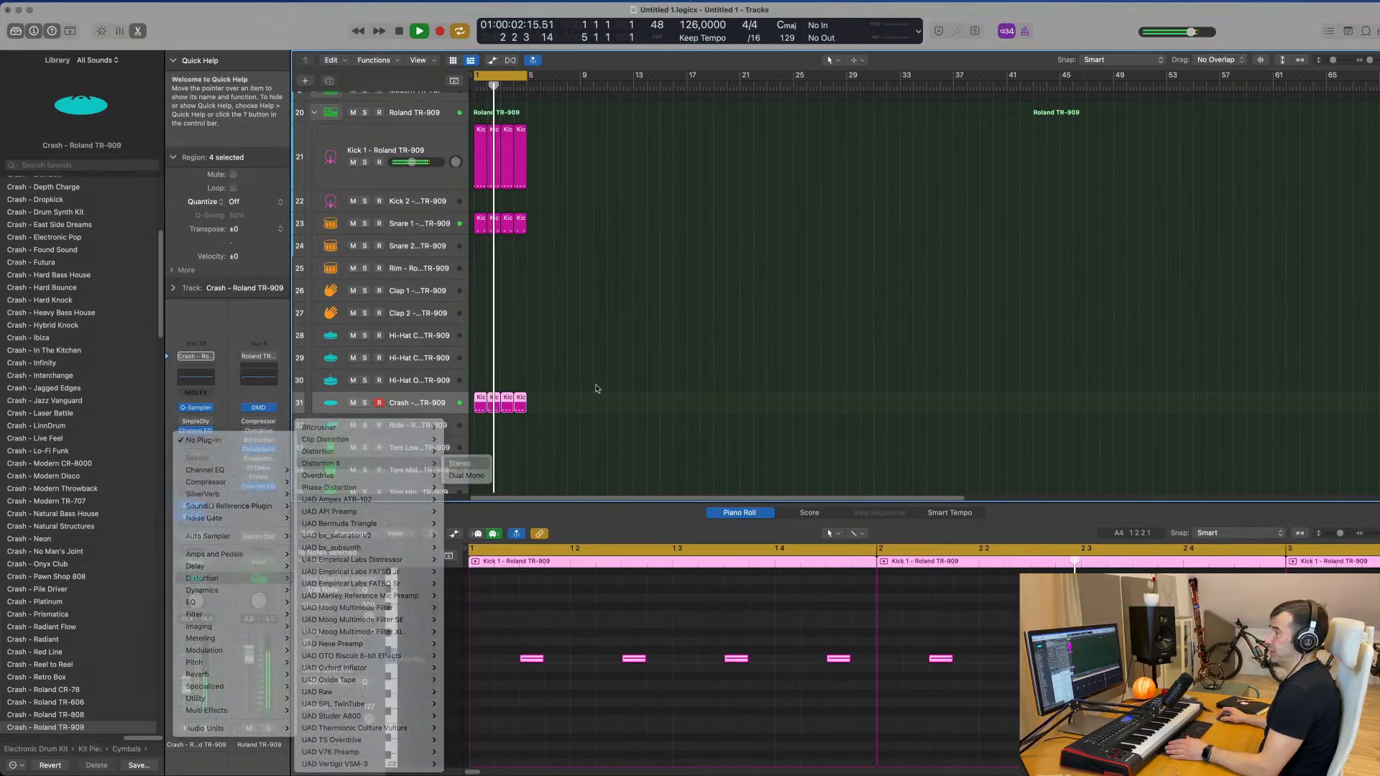
left_click_drag(607, 141, 813, 286)
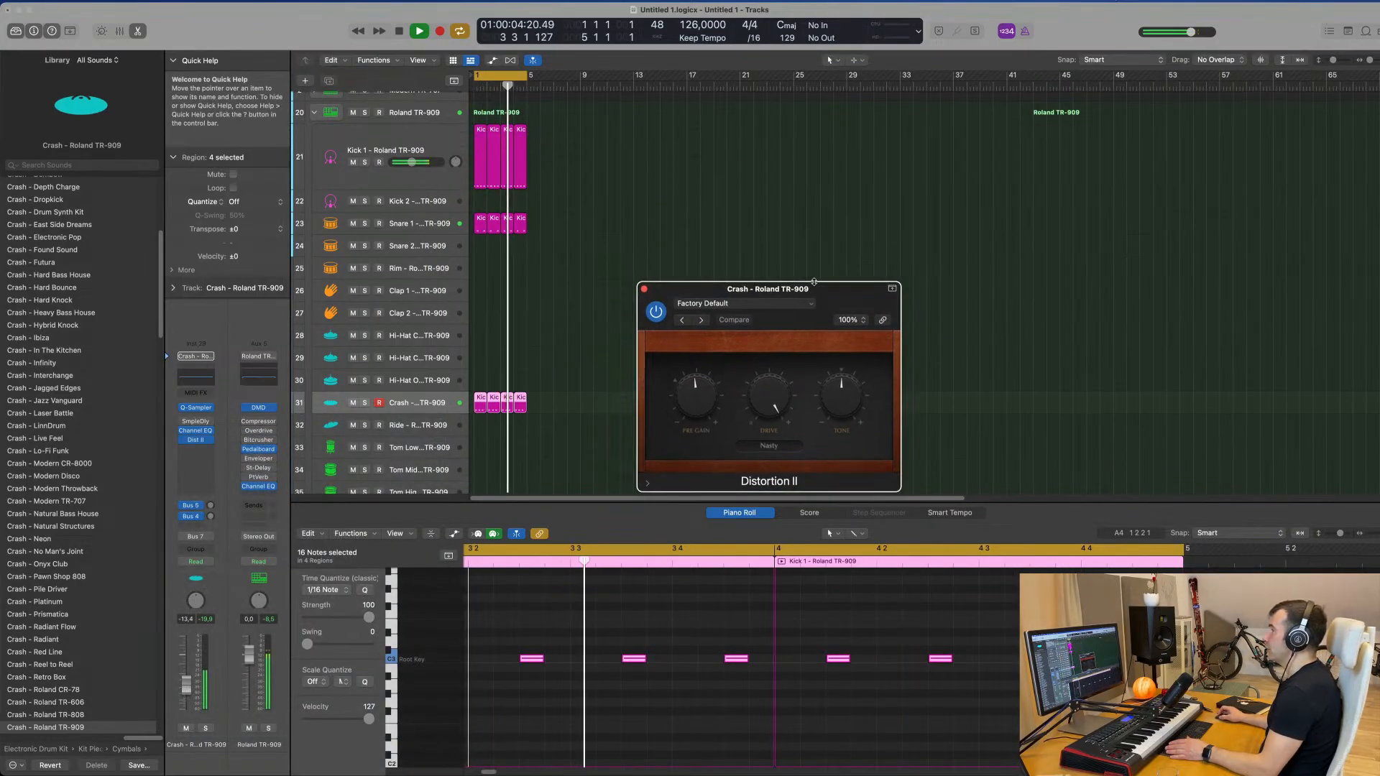
Load the Biting Distortion Light preset in Distortion II and lower the Crash track volume to about -27.5 dB
left_click(747, 303)
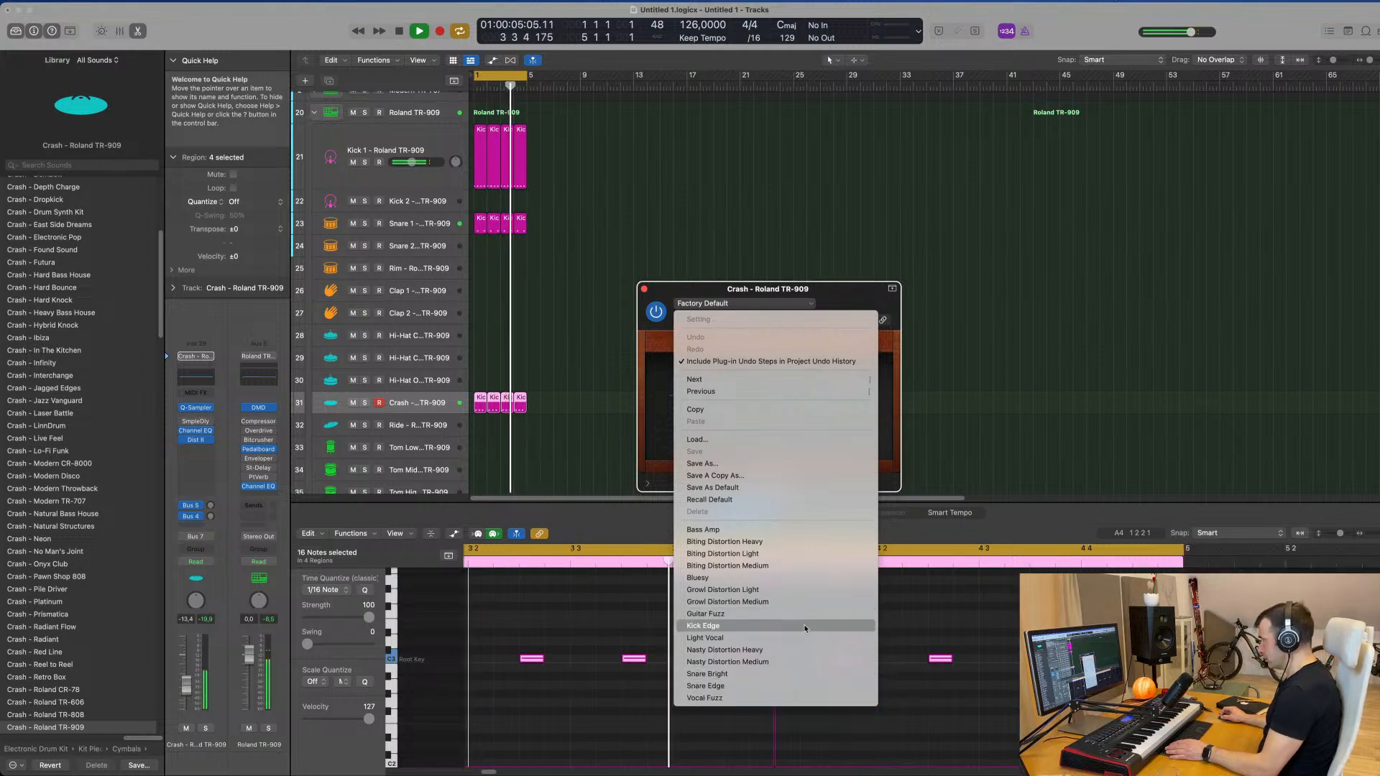
left_click(809, 560)
key("space")
left_click_drag(186, 690, 186, 700)
key("space")
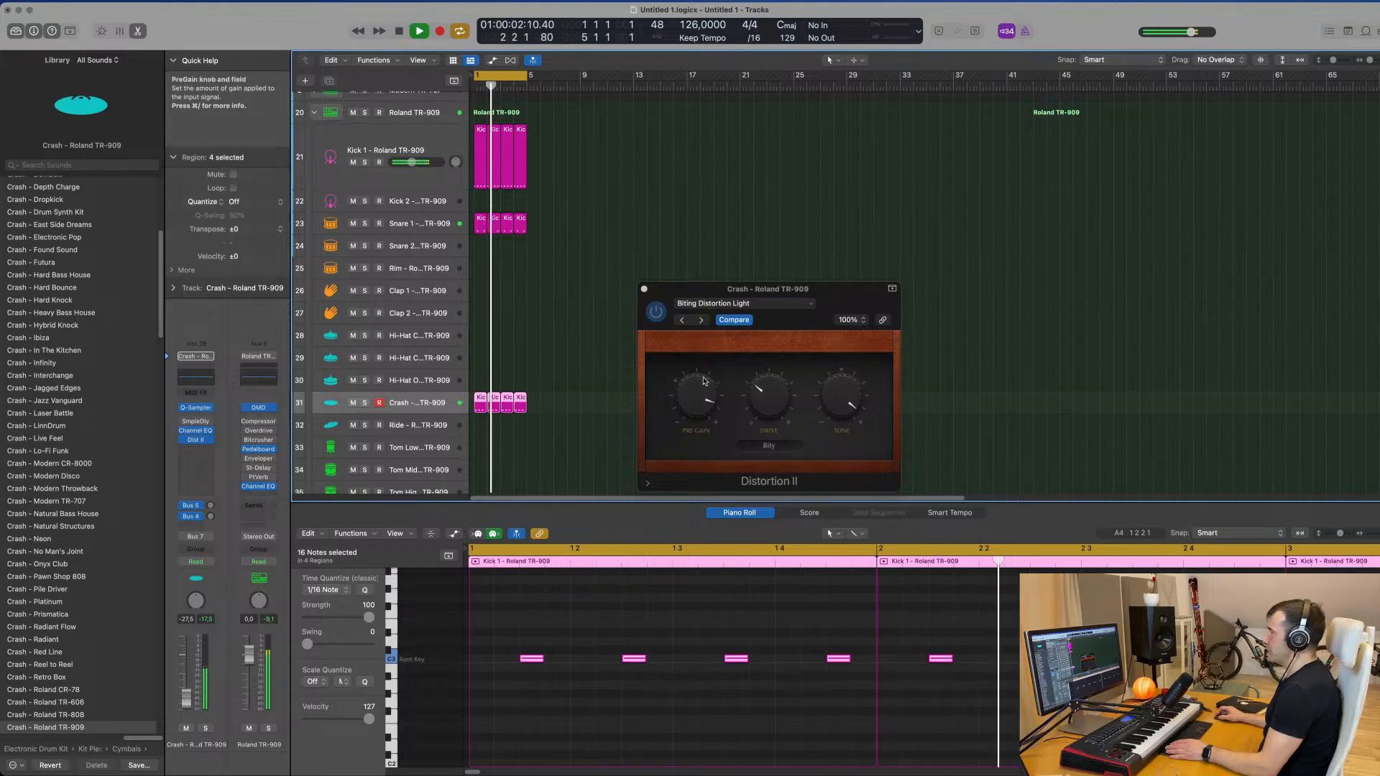
Switch Distortion II to the Biting Distortion Heavy preset and briefly bypass the effect to compare the crash sound
left_click_drag(768, 394, 774, 362)
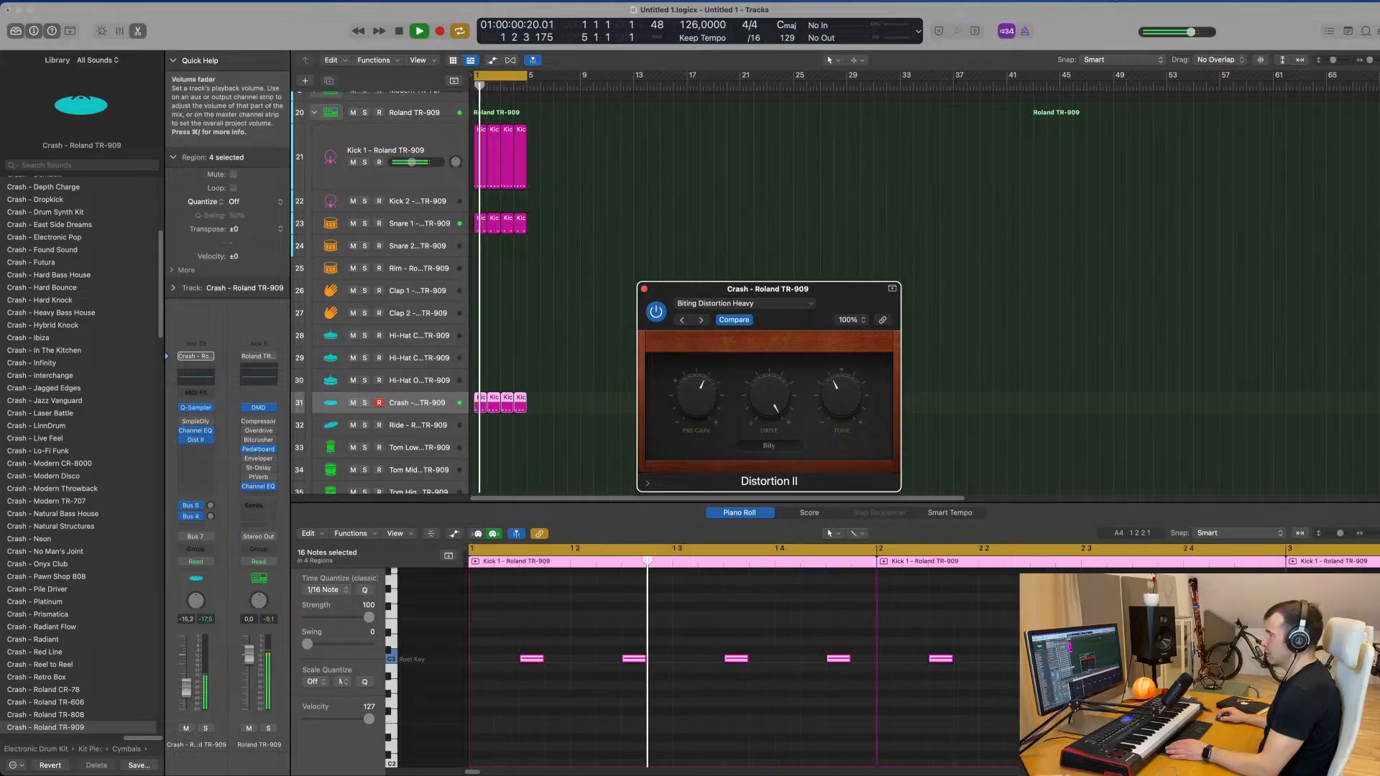
left_click(656, 312)
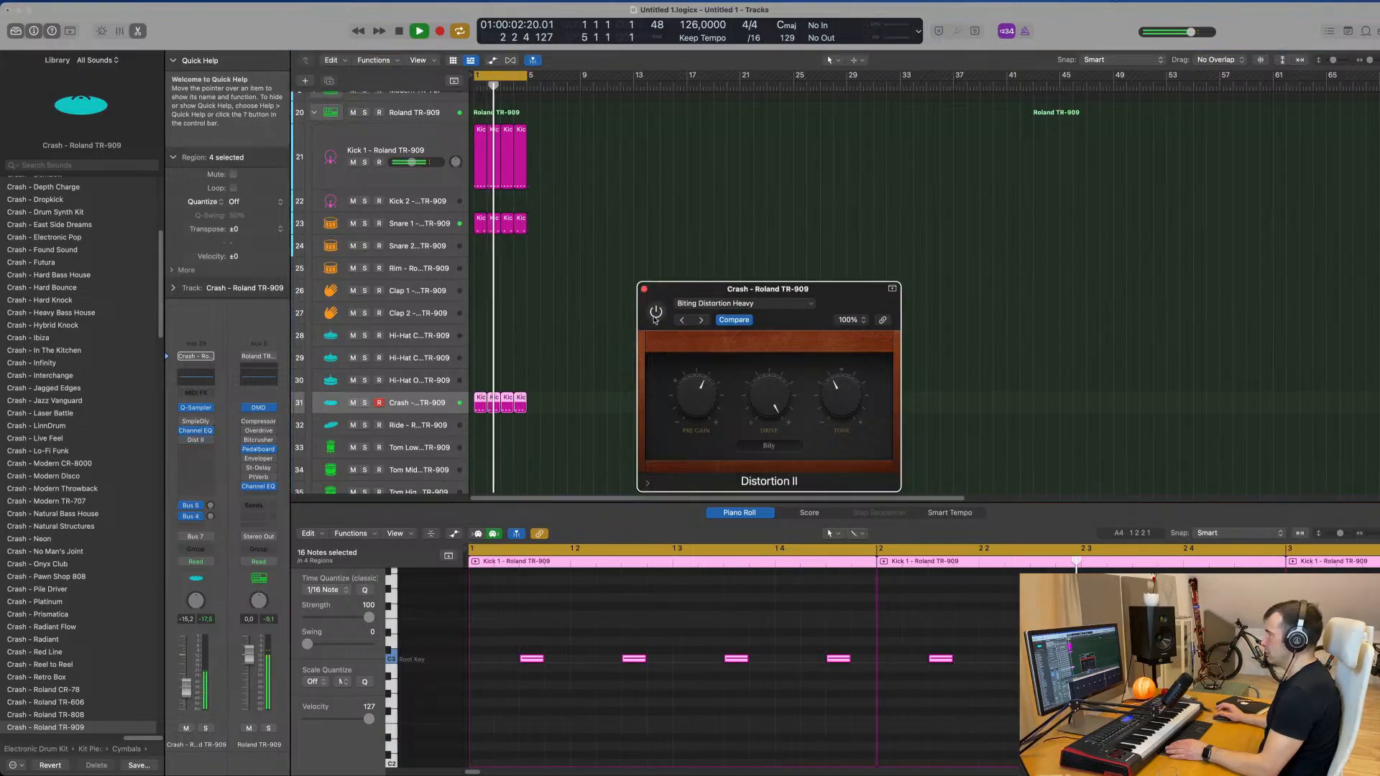
left_click_drag(719, 290, 735, 272)
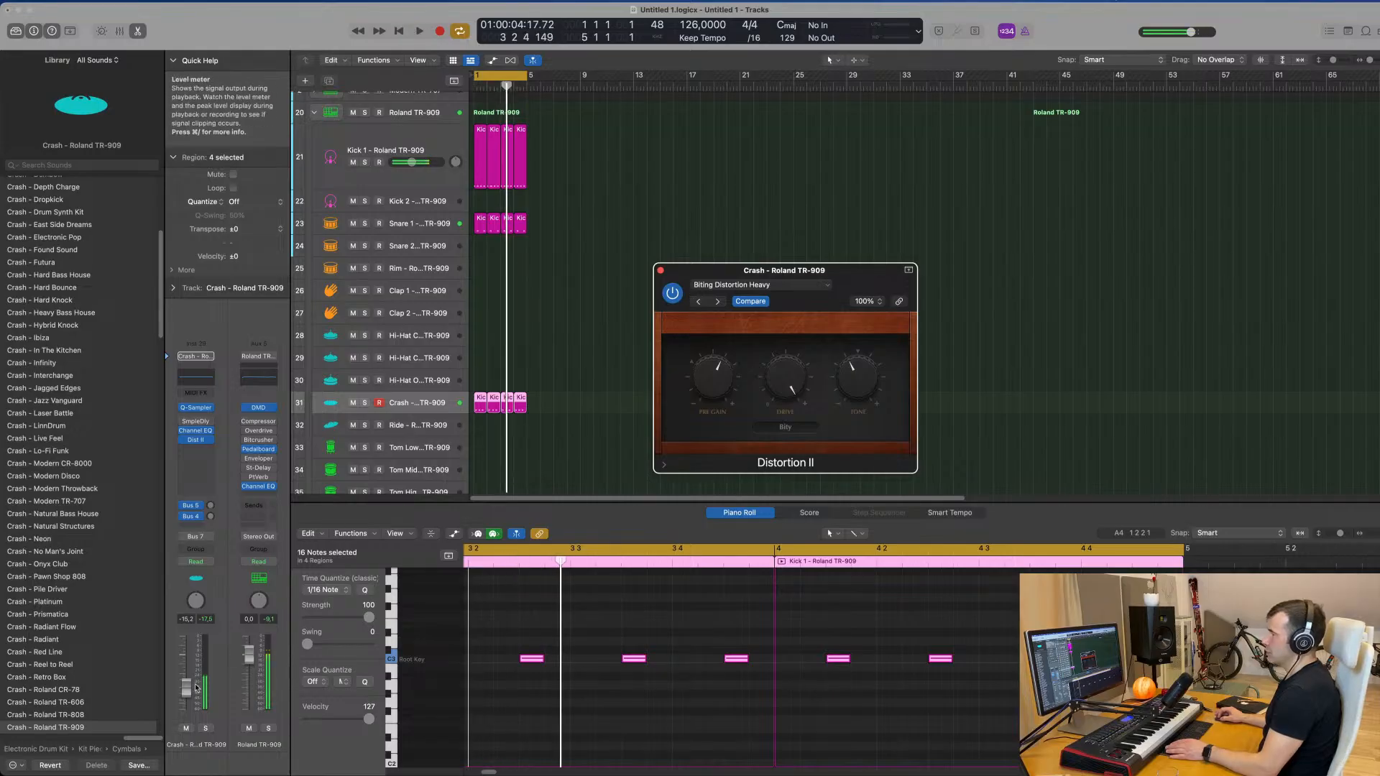
Insert a Compressor in the empty effect slot below Distortion II on the Crash track
key("space")
key("space")
left_click(205, 452)
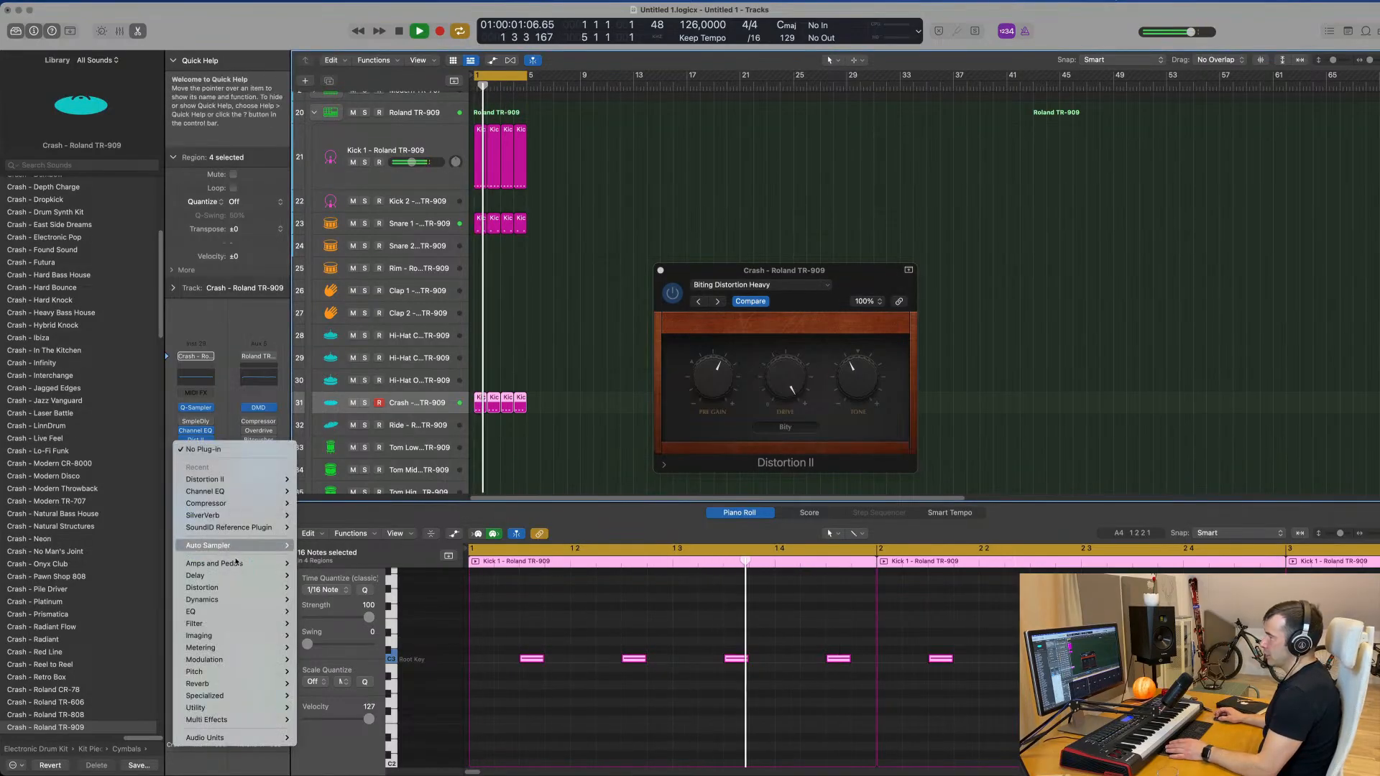
mouse_move(266, 503)
left_click(313, 504)
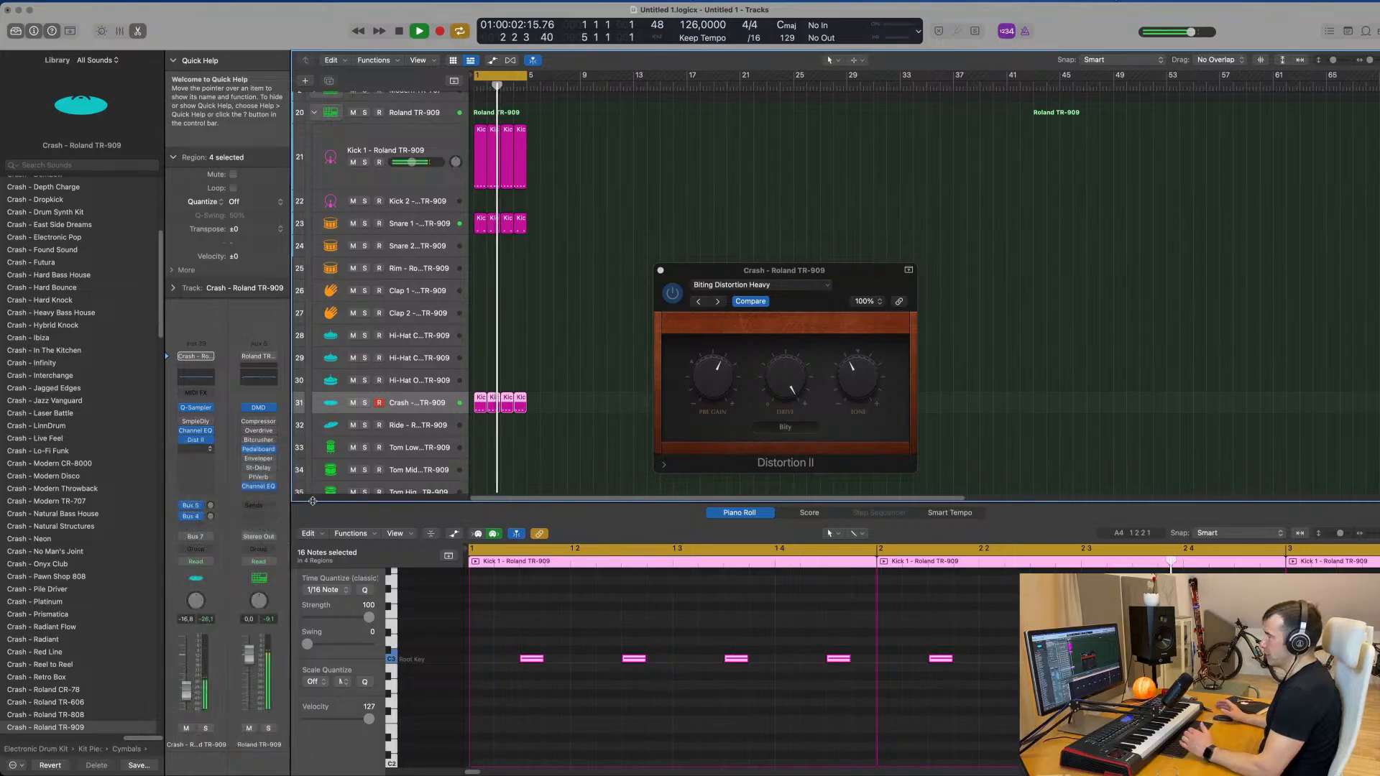
left_click_drag(685, 144, 742, 155)
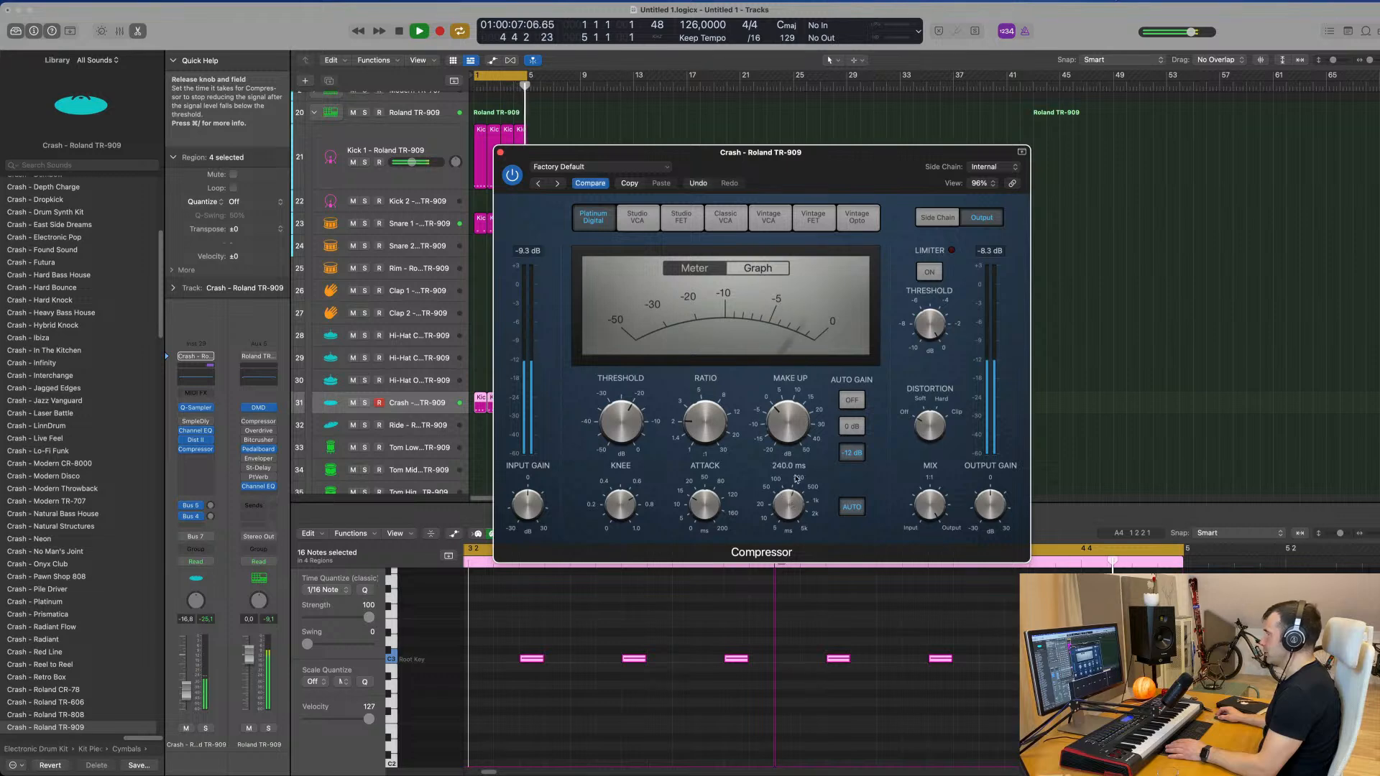
Set the Crash Compressor's threshold to about -22.5 dB, adjust its ratio, and lower the Crash track volume to about -20 dB
mouse_move(799, 493)
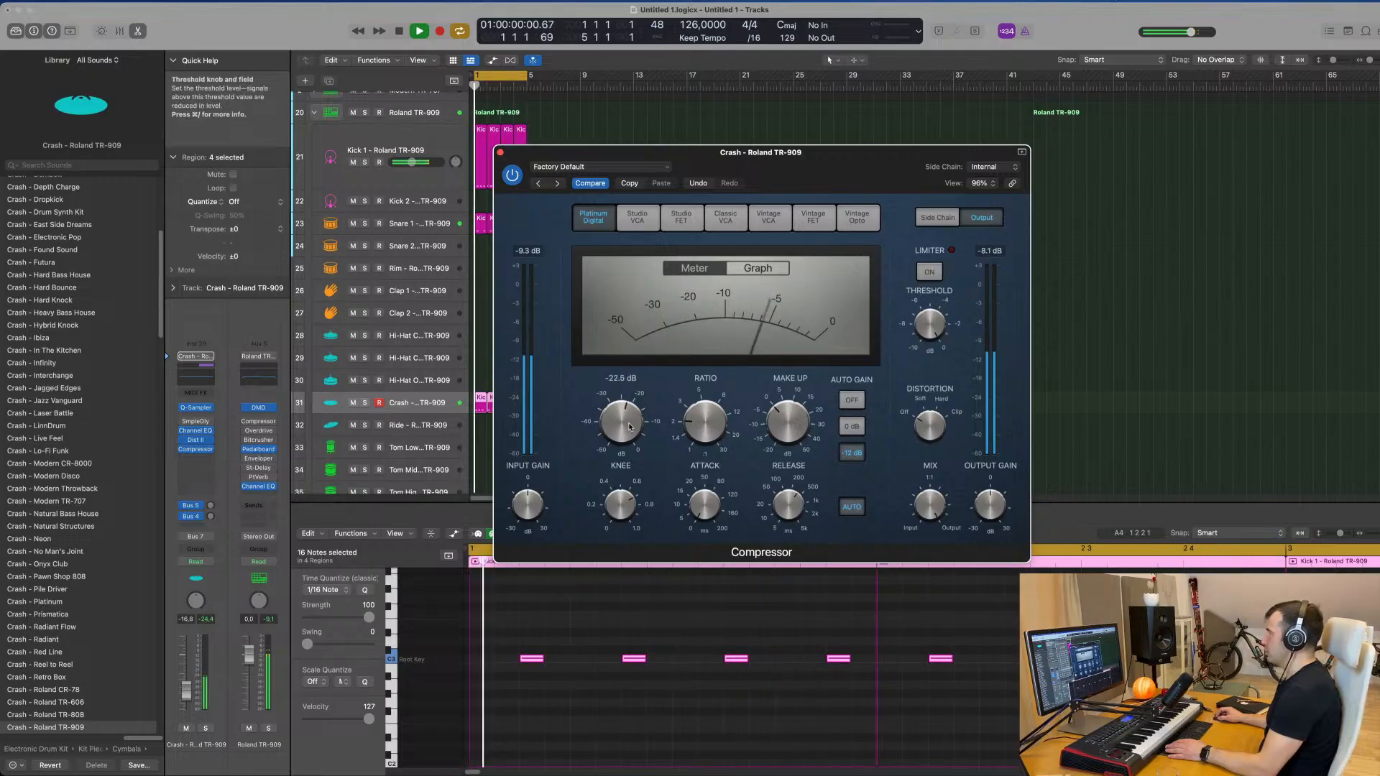
mouse_move(718, 420)
left_click_drag(723, 395, 724, 392)
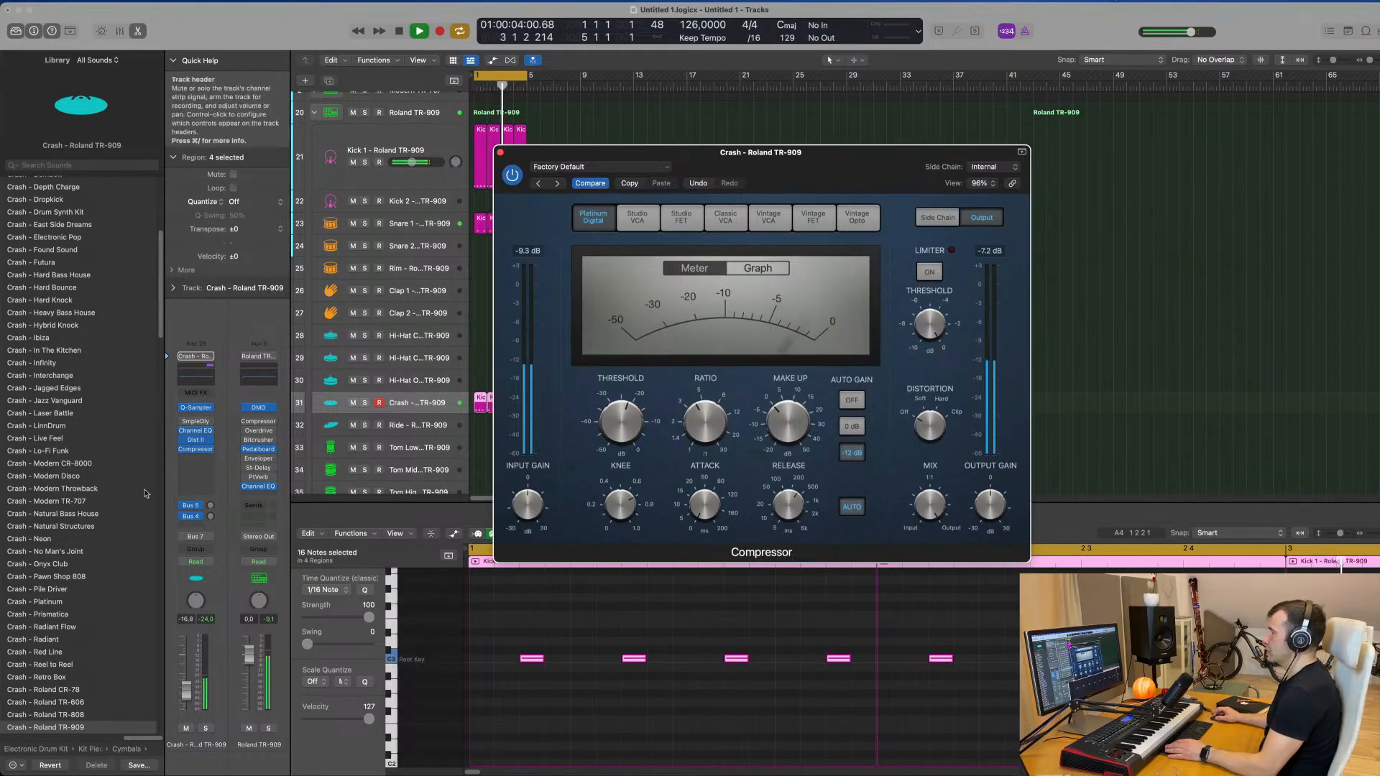
left_click_drag(187, 692, 188, 703)
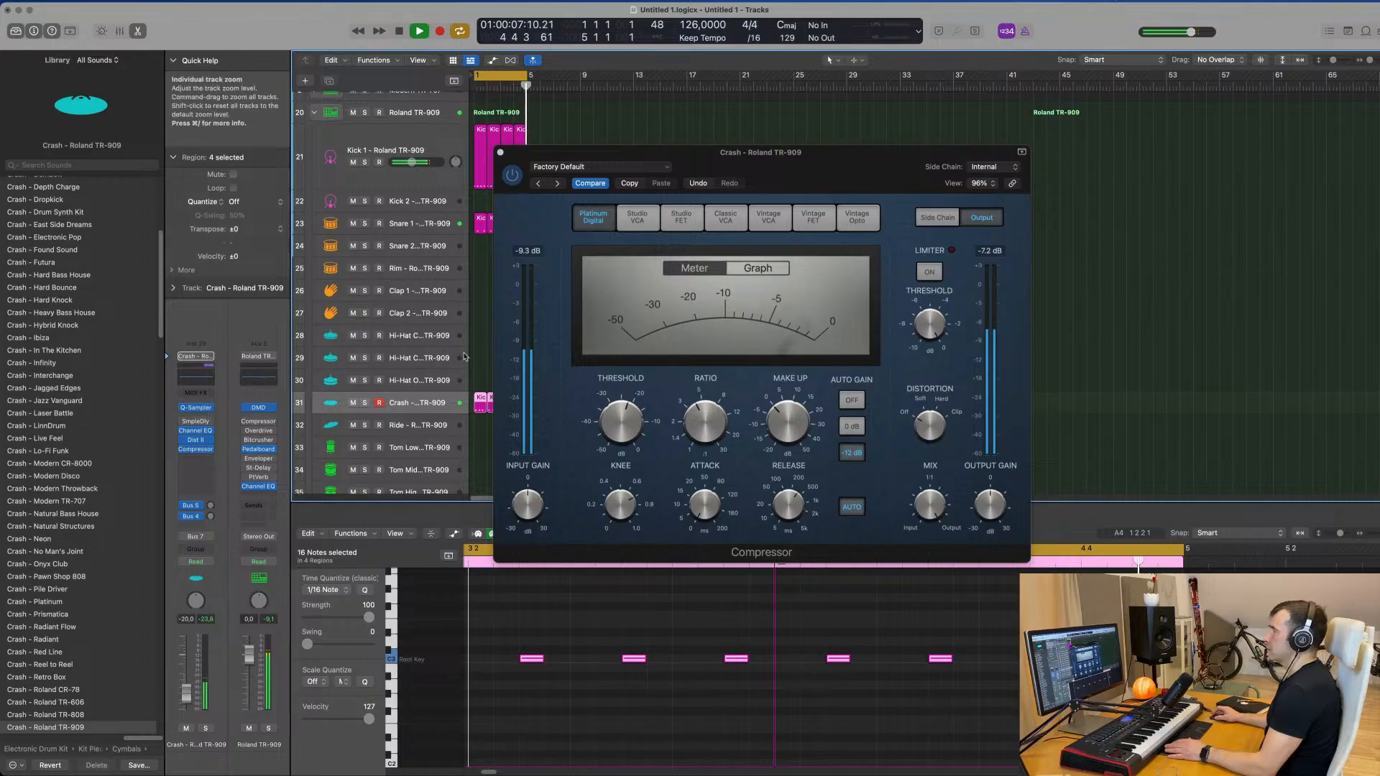
left_click(500, 154)
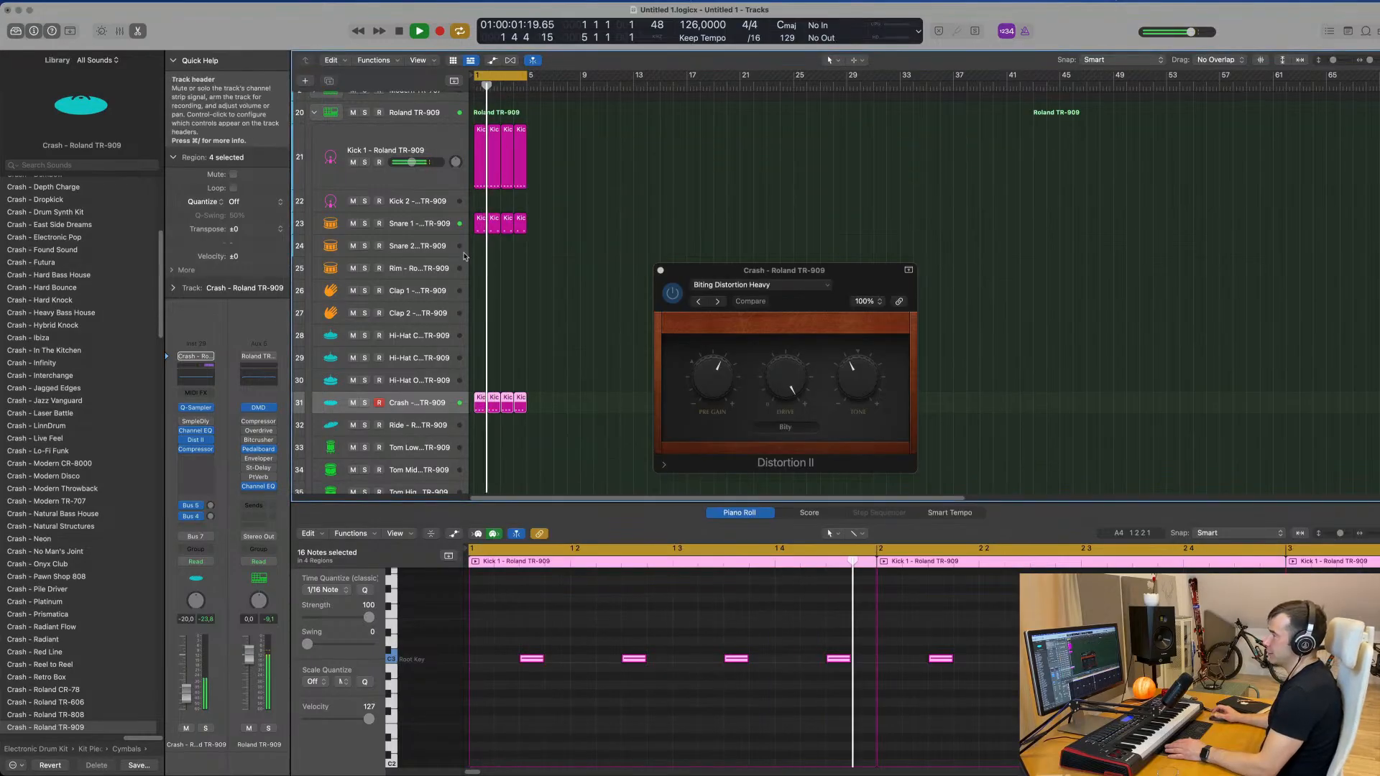
Lower the Snare 1 track volume to about -14.8 dB
left_click(445, 227)
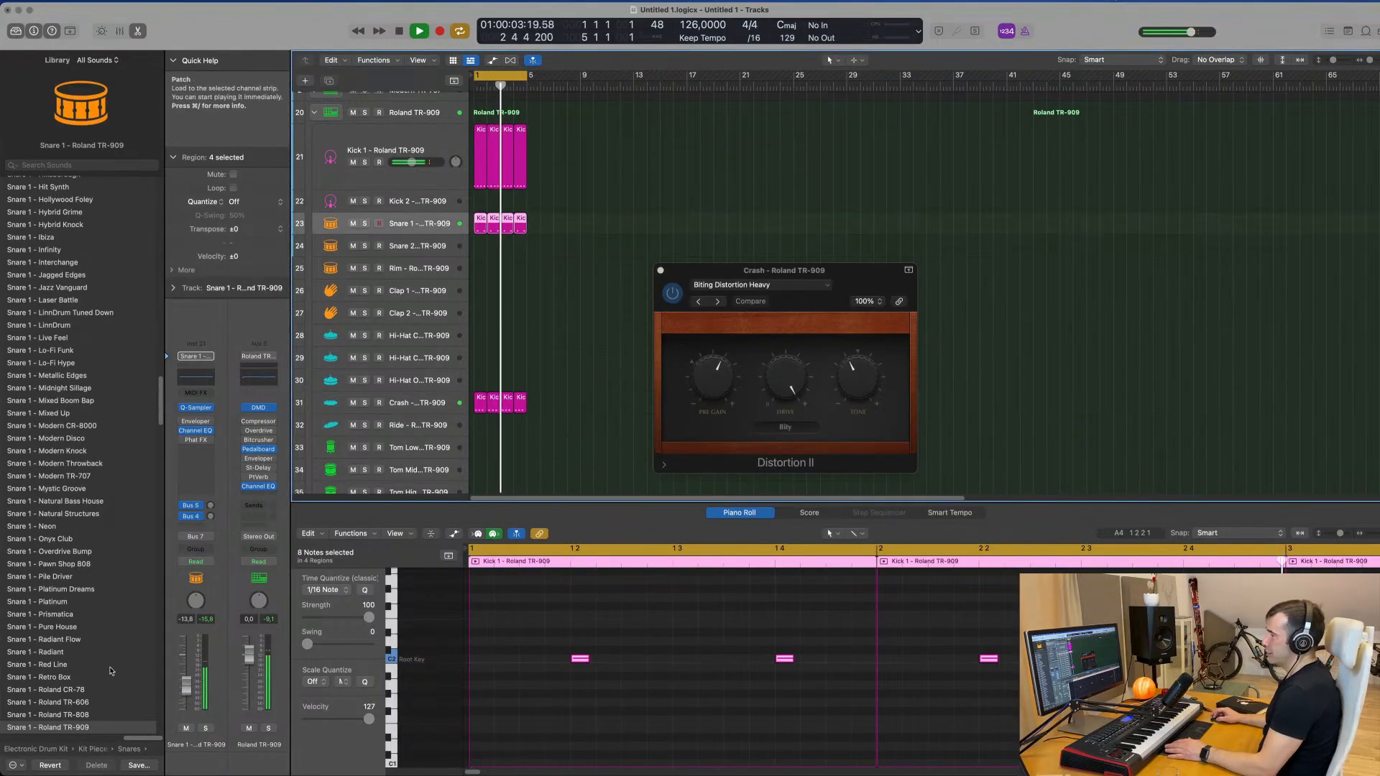
left_click_drag(186, 685, 188, 690)
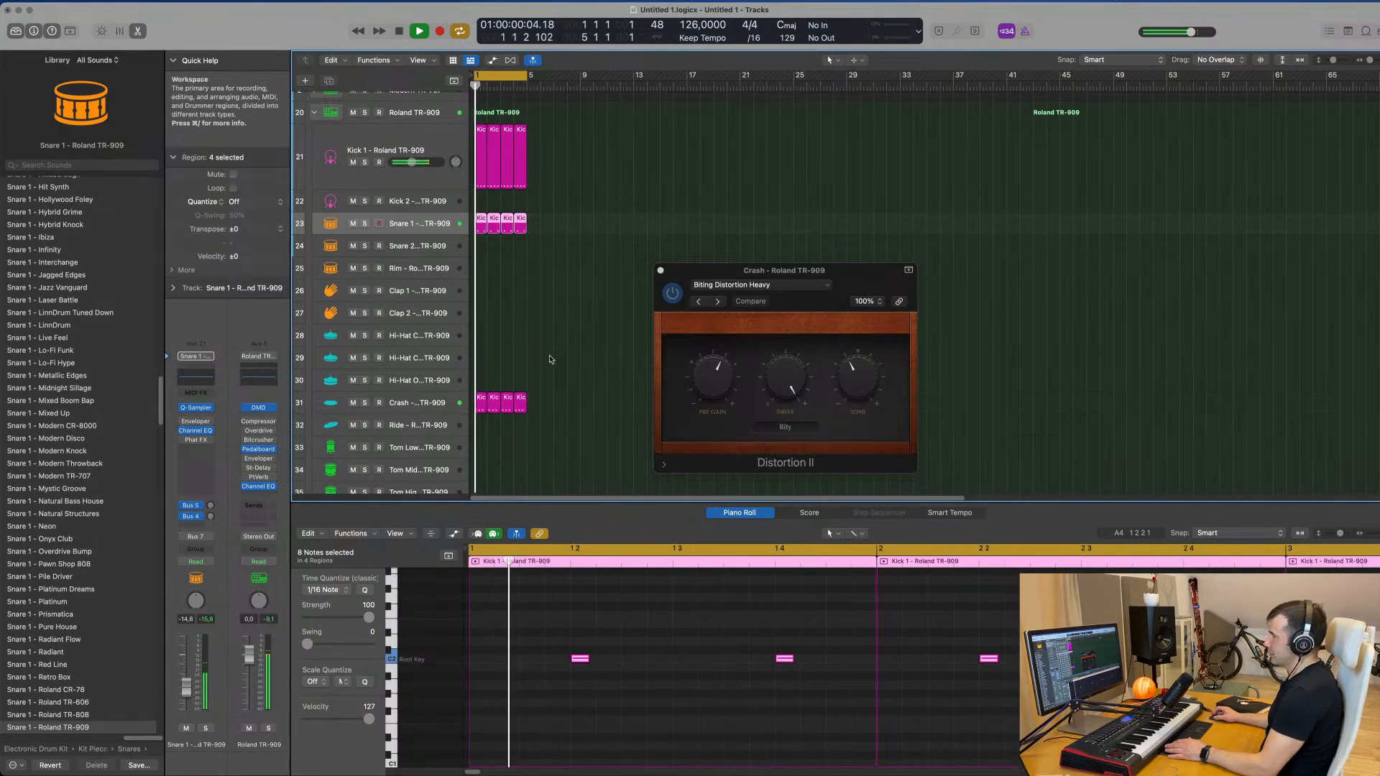
scroll(573, 339, "down", 3)
left_click(574, 330)
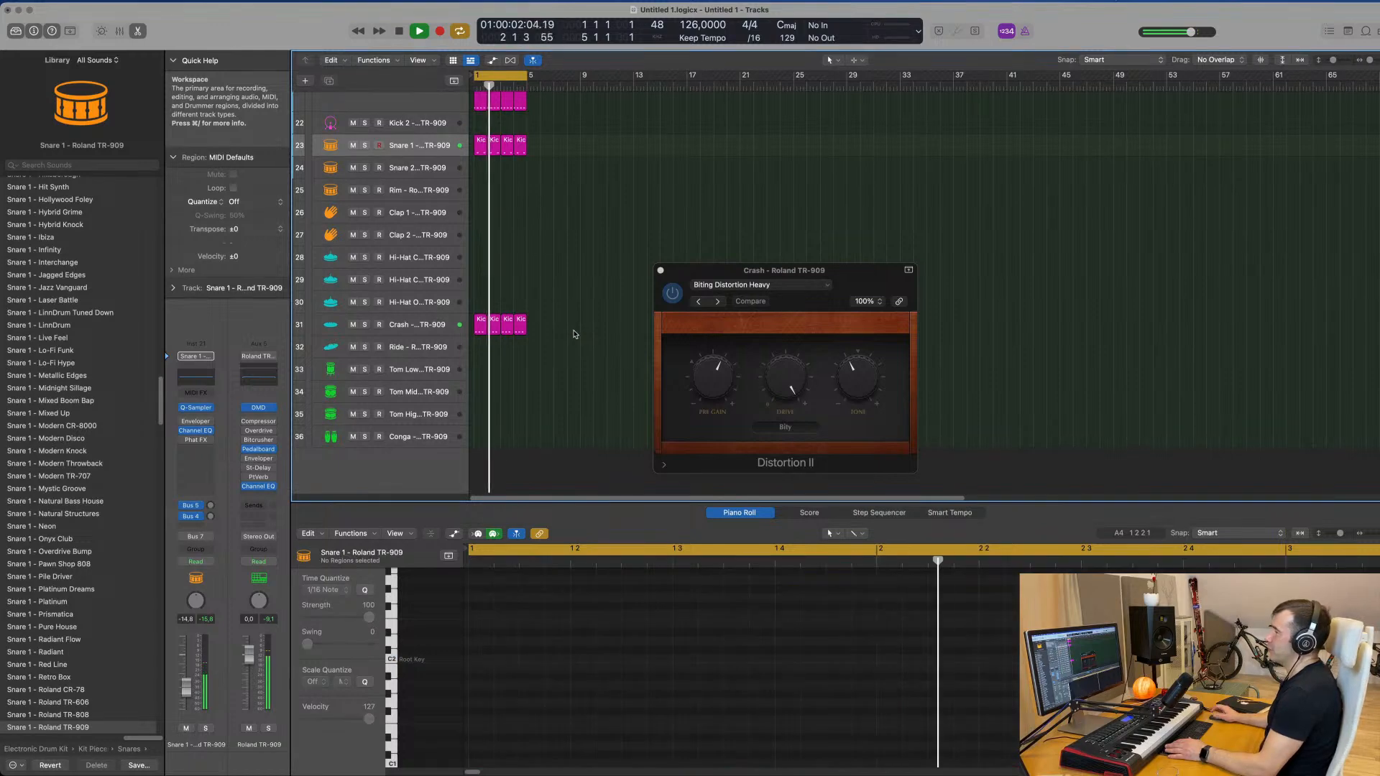
Move the first-bar Kick 1 region onto the Roland TR-909 Ride track and transpose its four notes up to the root key
left_click(479, 106)
left_click_drag(480, 107, 480, 348)
left_click_drag(486, 621, 825, 726)
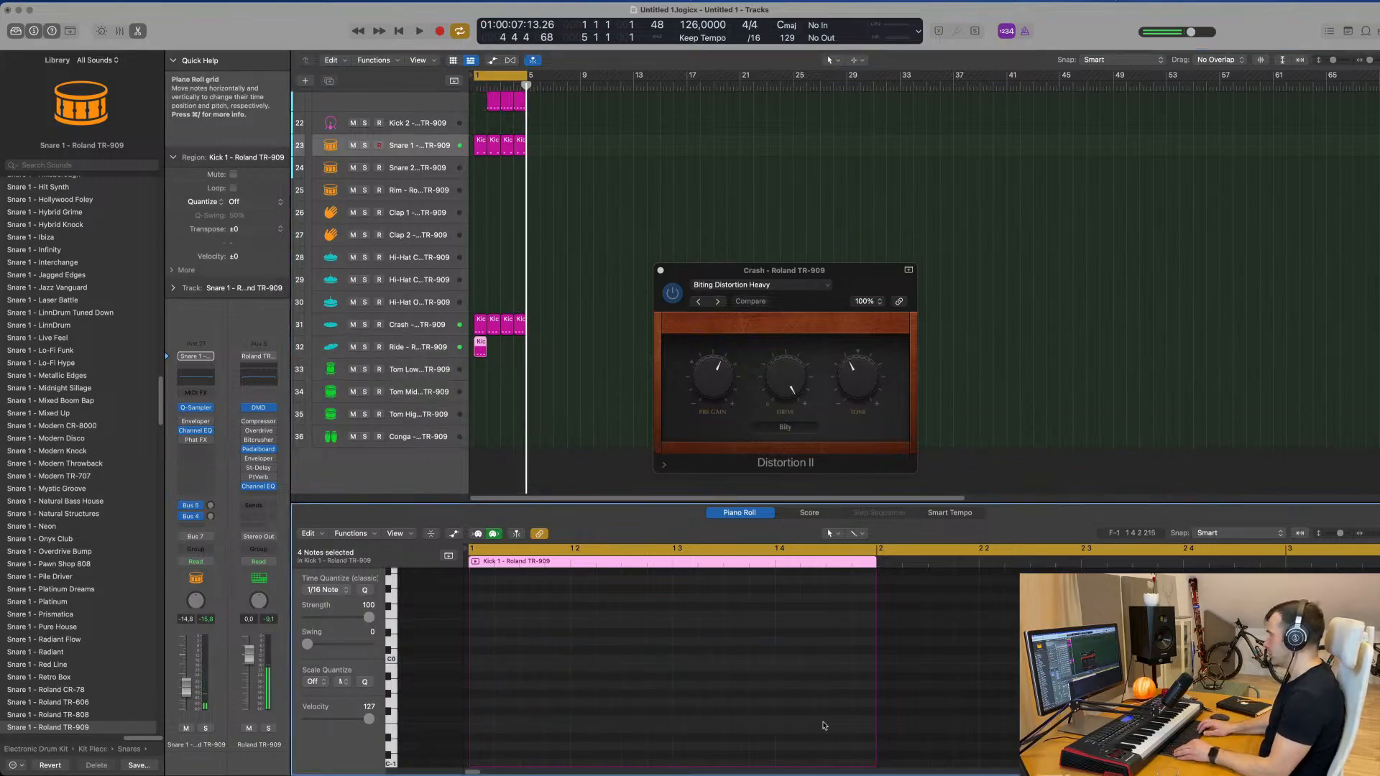
Repeat the one-bar Ride region to fill all four bars and play the loop
left_click(481, 345)
key("super+r")
key("super+r")
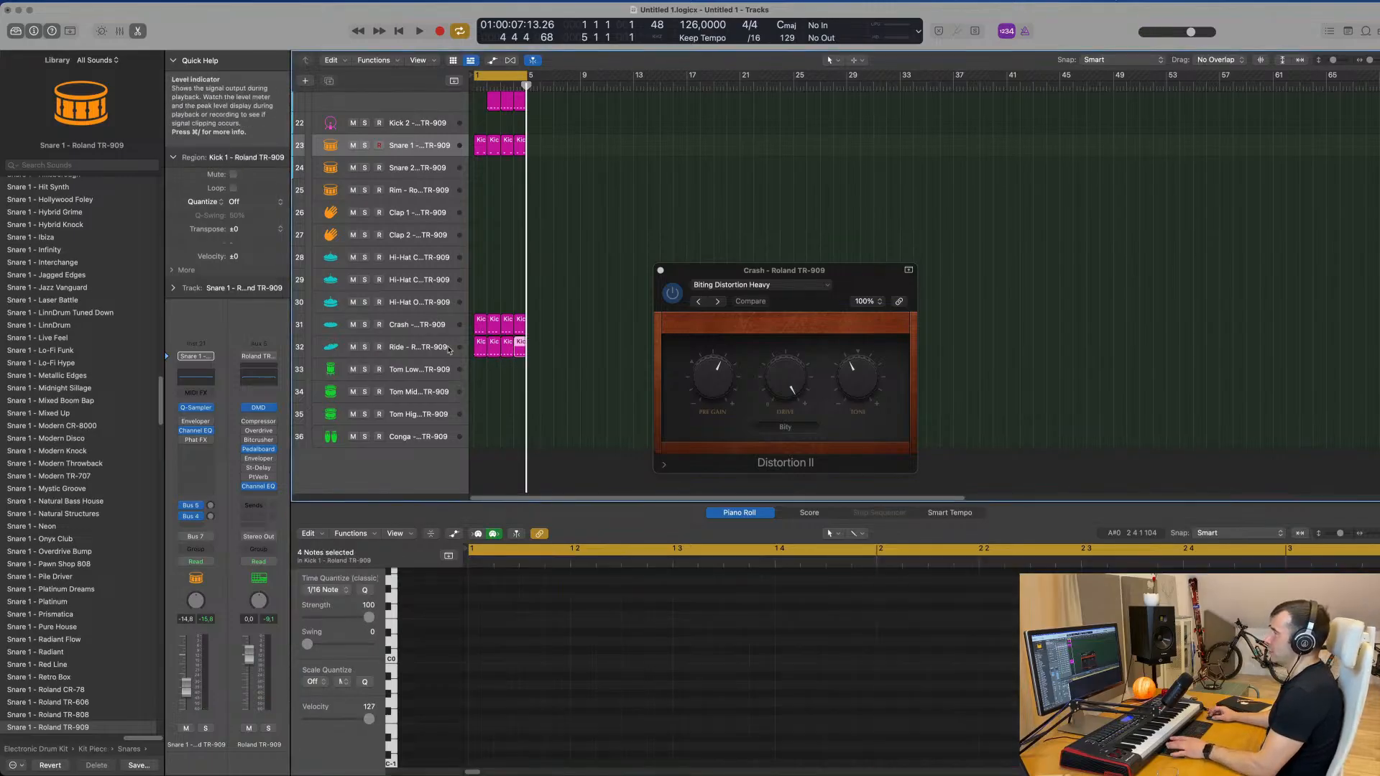
left_click(461, 344)
key("space")
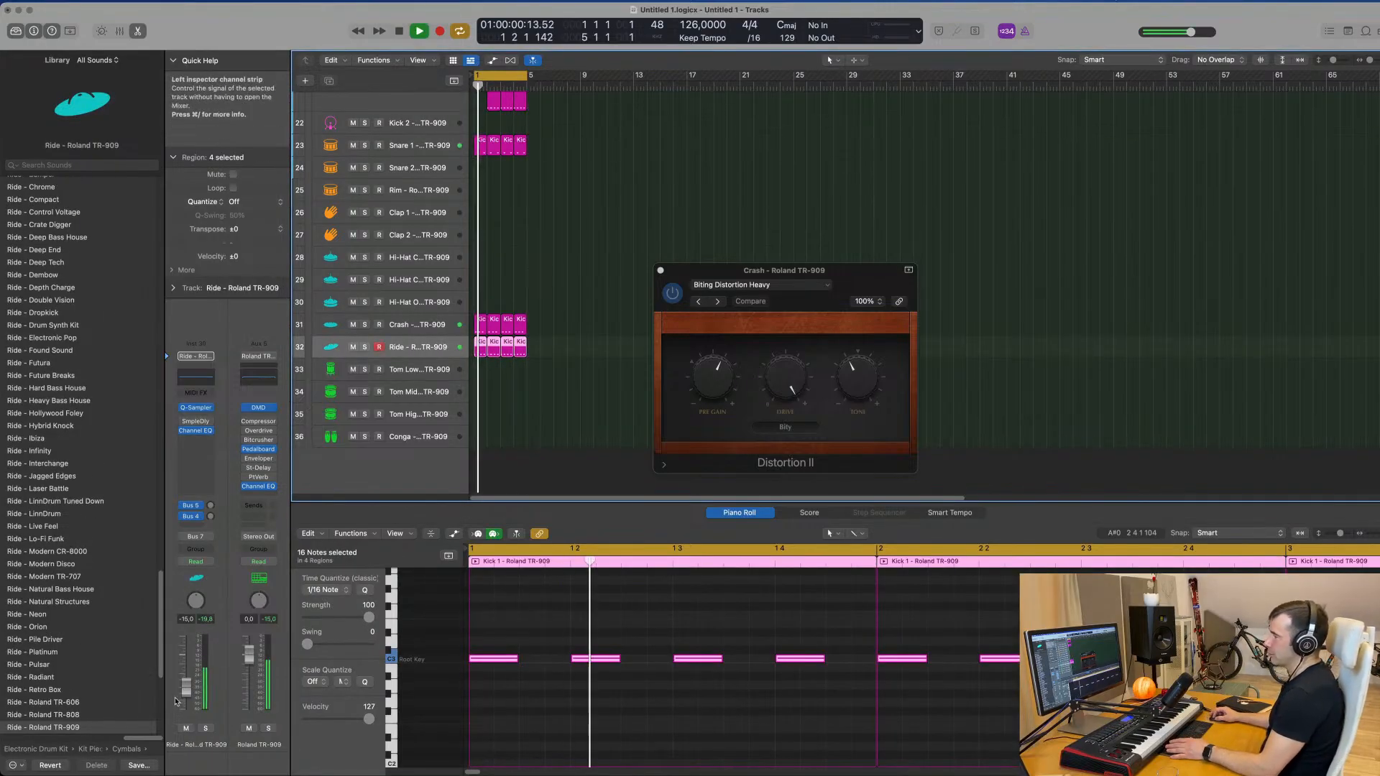
Copy the second-bar Kick 1 region into the empty first bar of the Kick 1 track
scroll(494, 127, "up", 3)
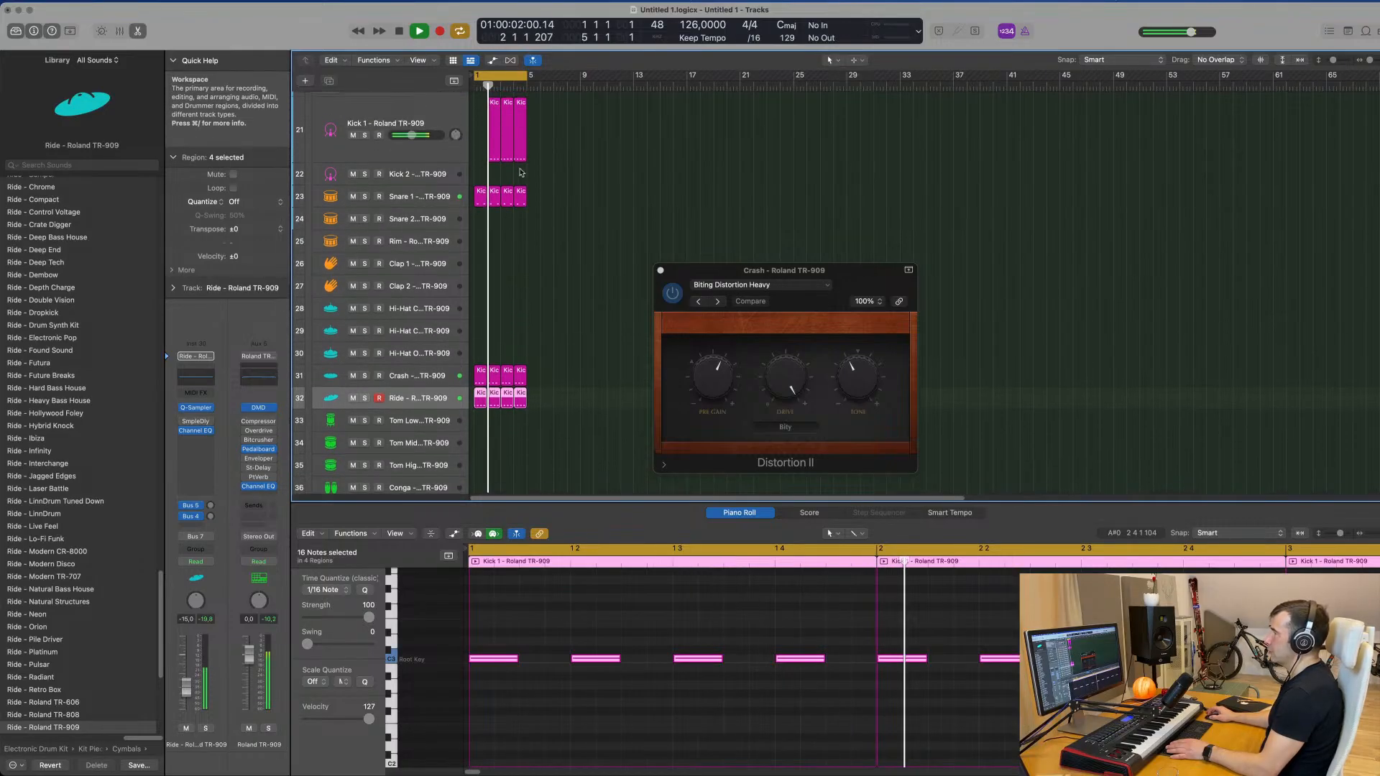
left_click(495, 126)
scroll(579, 317, "down", 2)
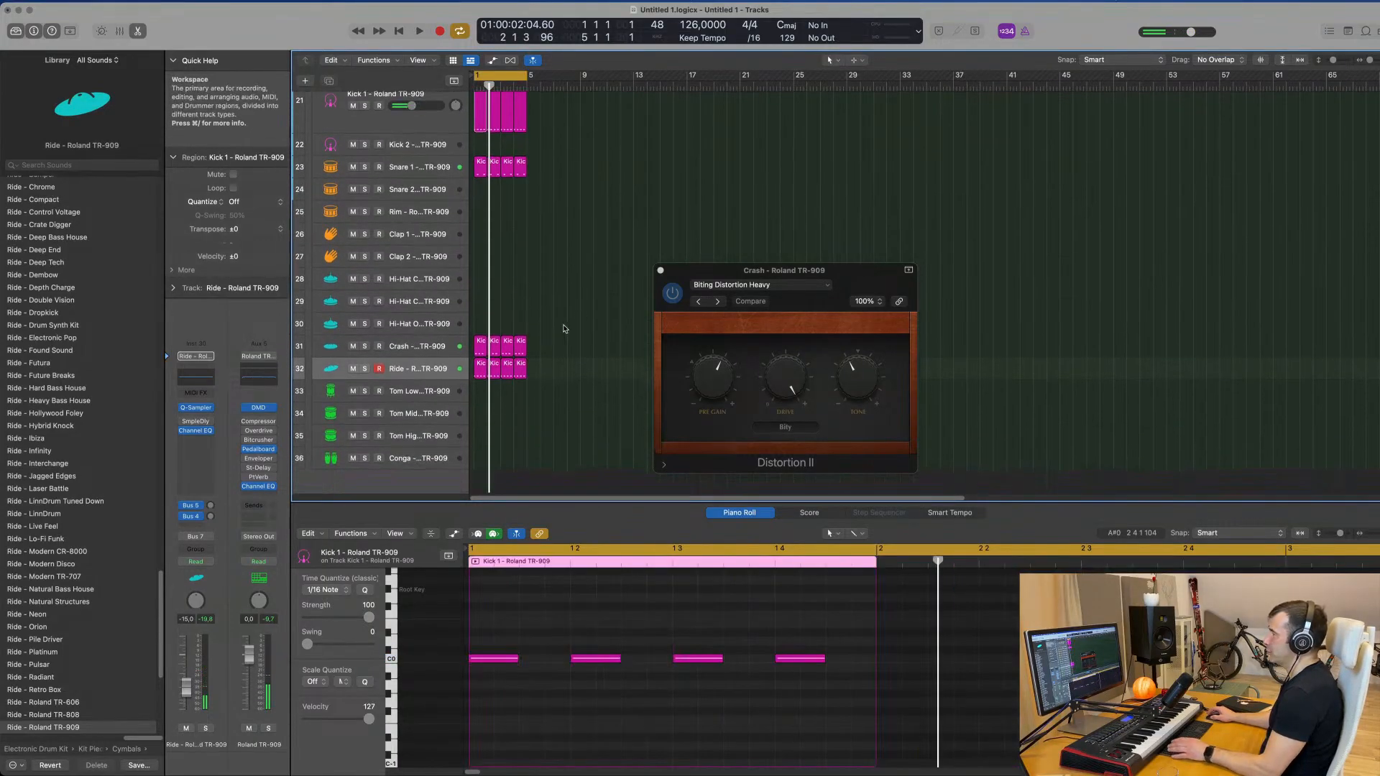
Lower the Ride track volume to about -25.5 dB and play the loop
scroll(579, 317, "down", 1)
left_click(417, 359)
mouse_move(186, 688)
left_mouse_down()
mouse_move(199, 728)
mouse_move(186, 693)
left_mouse_up()
key("space")
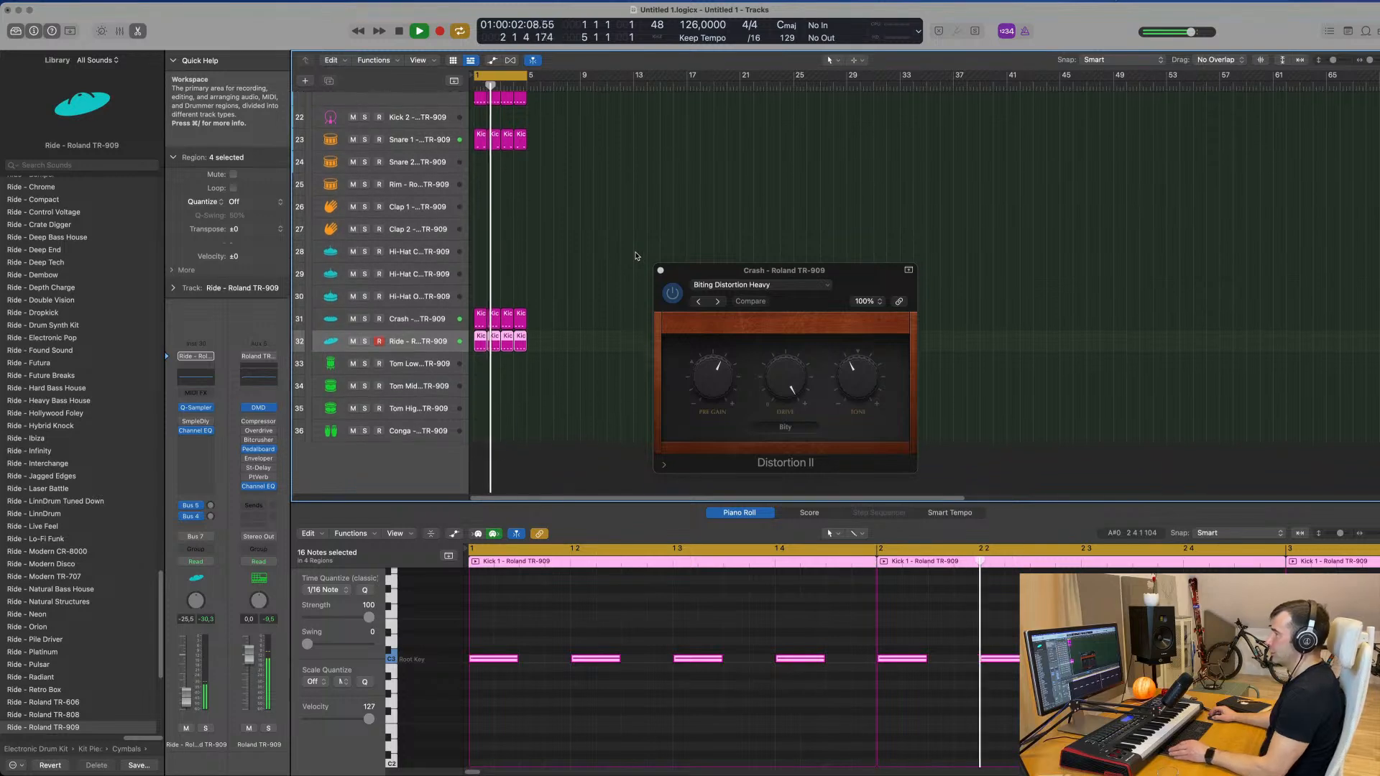
Audition the Modern TR-707 Tambourine and Cowbell sounds over the playing loop
scroll(643, 258, "up", 5)
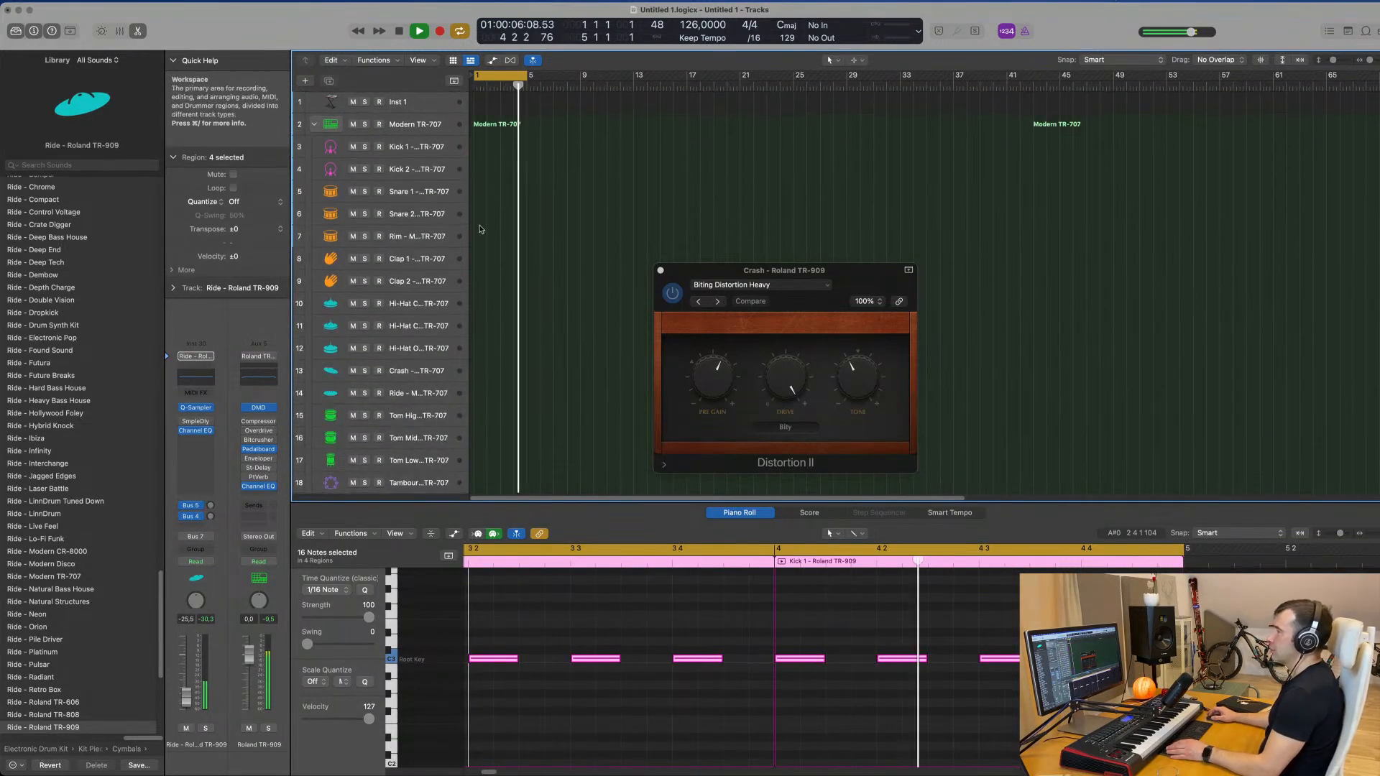
scroll(444, 342, "down", 2)
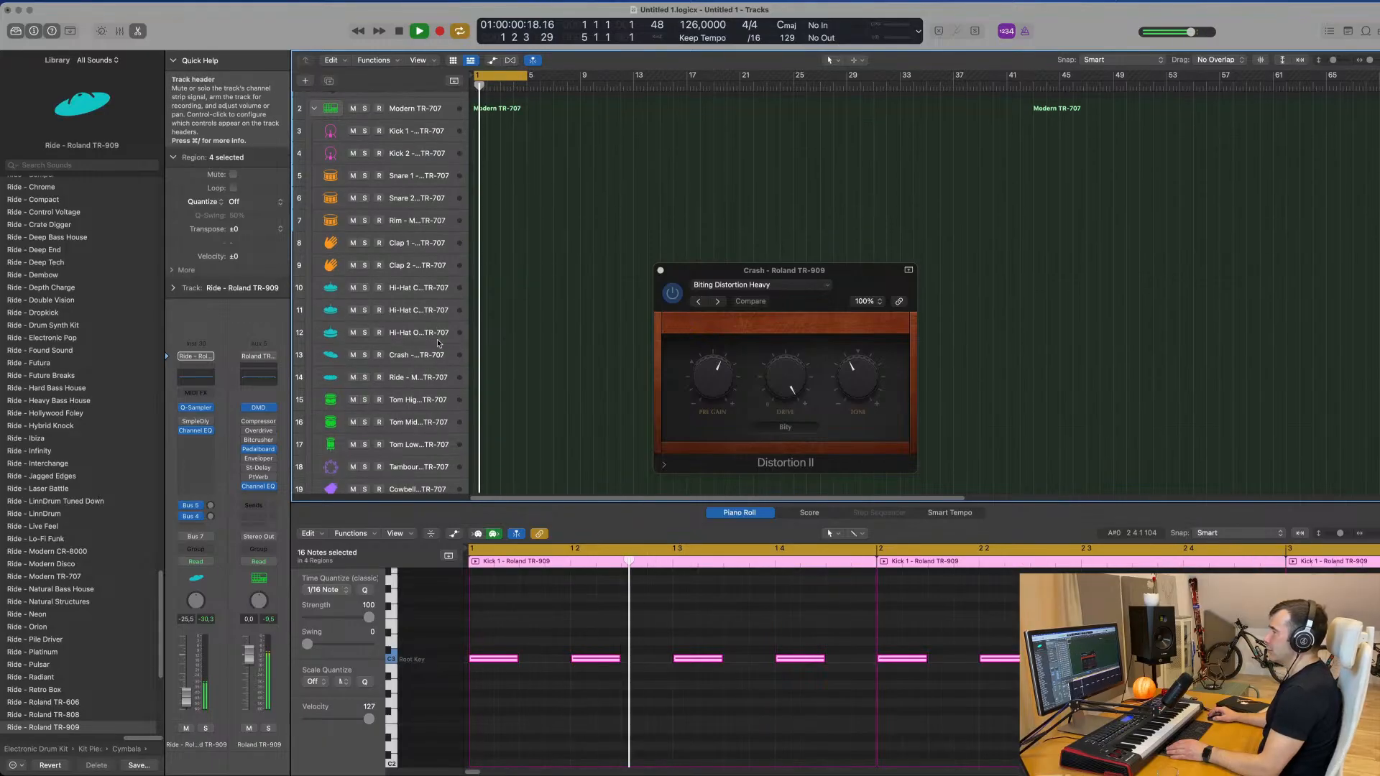
scroll(444, 342, "down", 5)
left_click(406, 360)
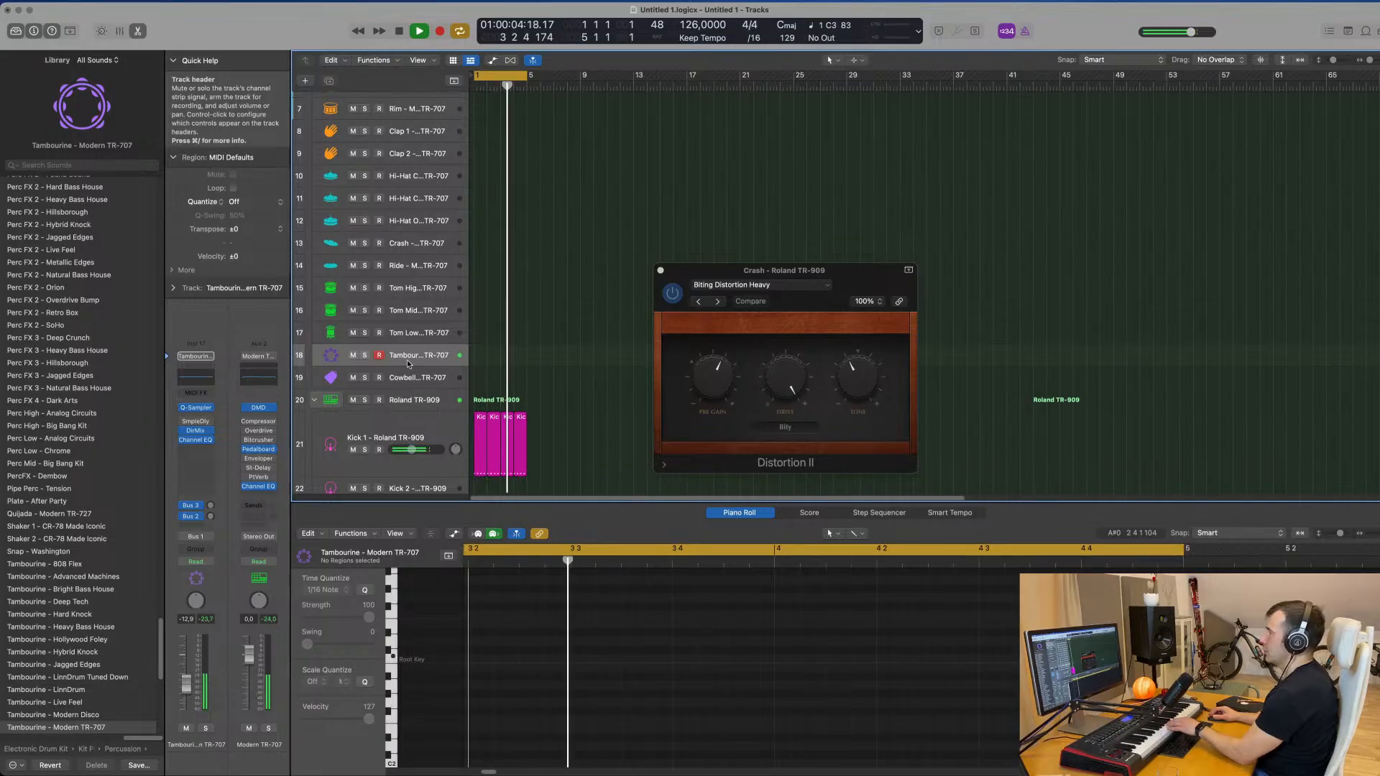
left_click(411, 376)
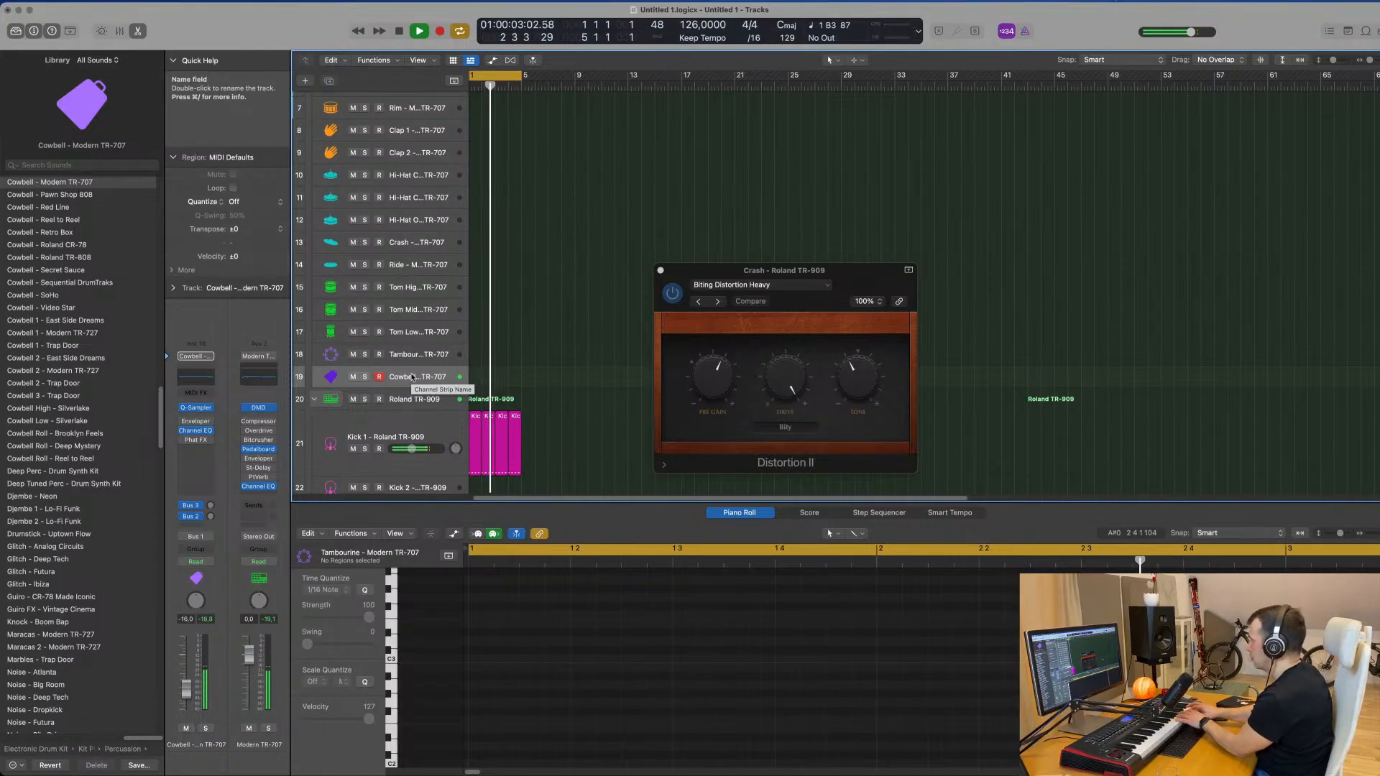
Copy the third-bar Kick 1 region to bar 1 of the Modern TR-707 Cowbell track
scroll(489, 360, "down", 3)
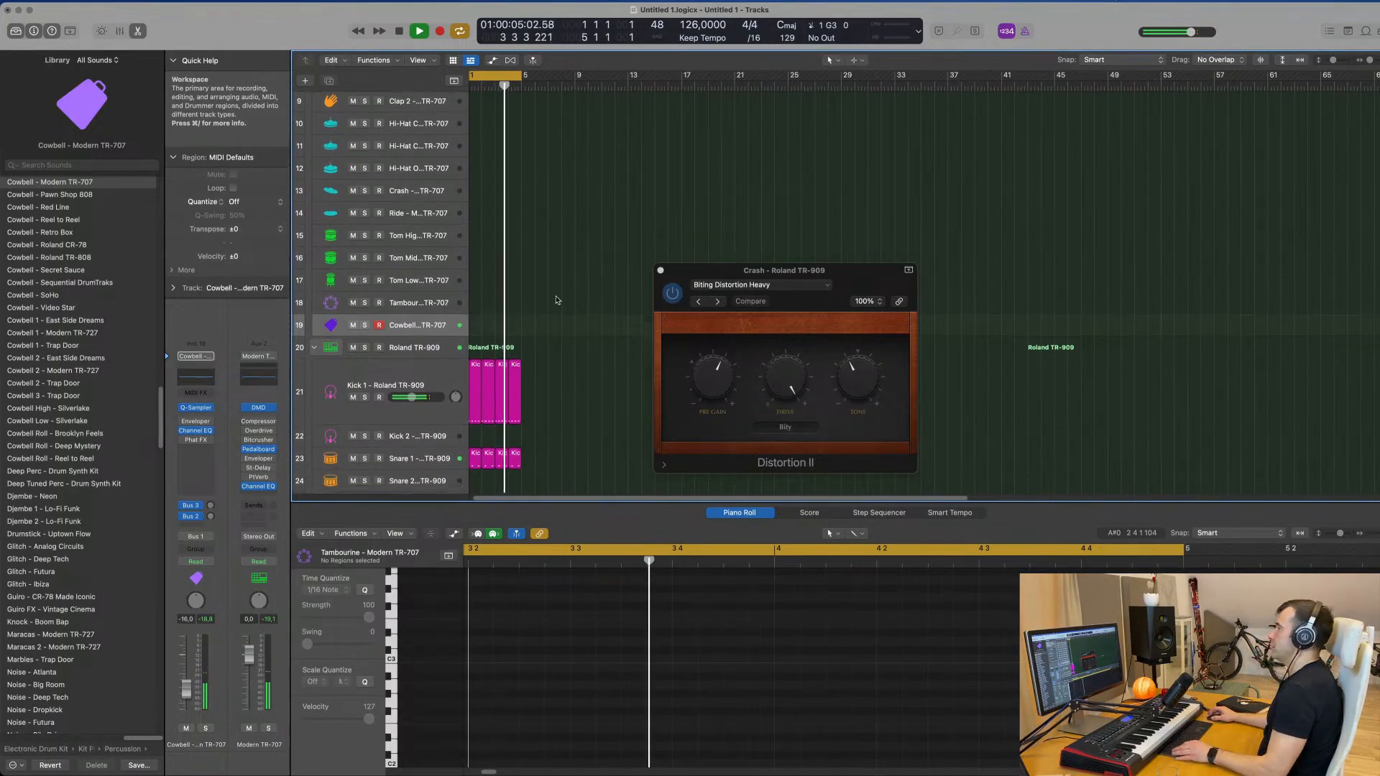
left_click(502, 365)
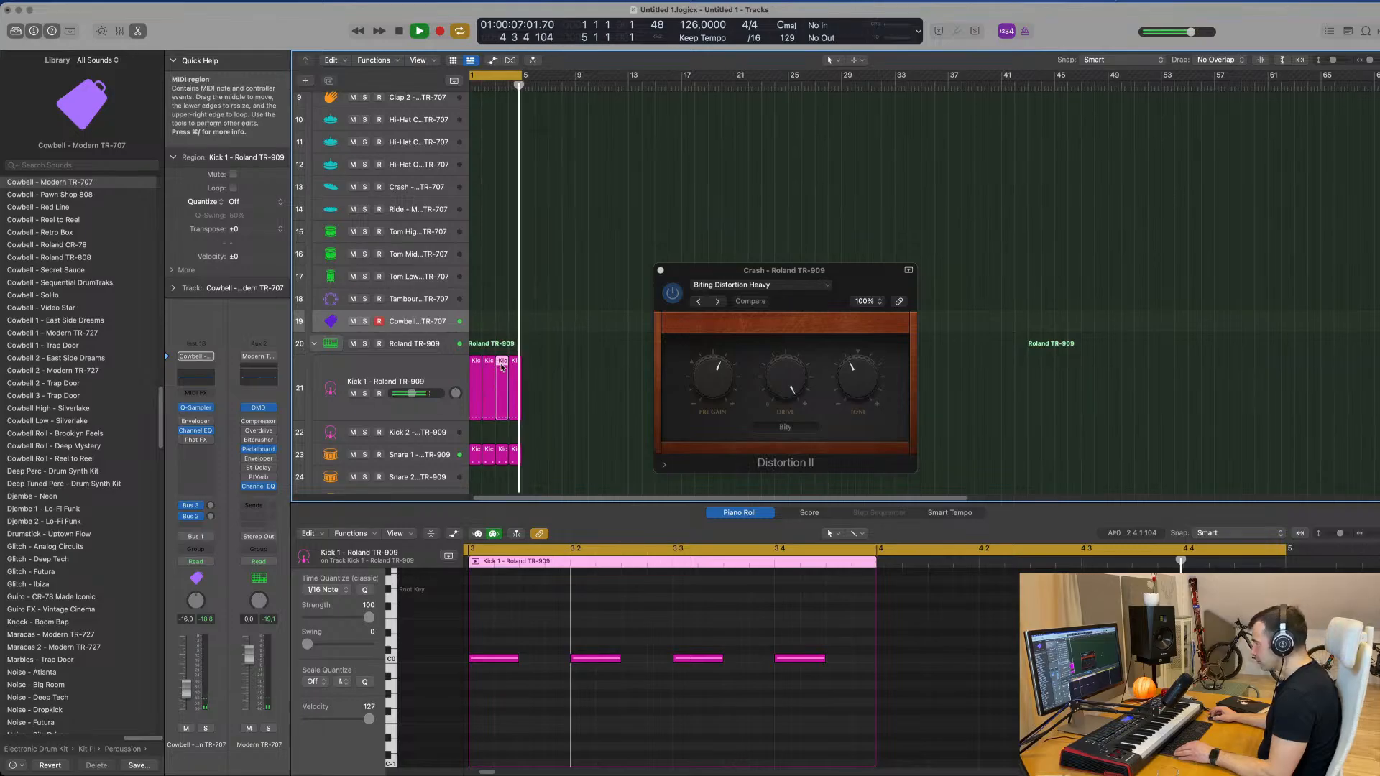
left_click_drag(502, 366, 481, 321)
key("space")
key("space")
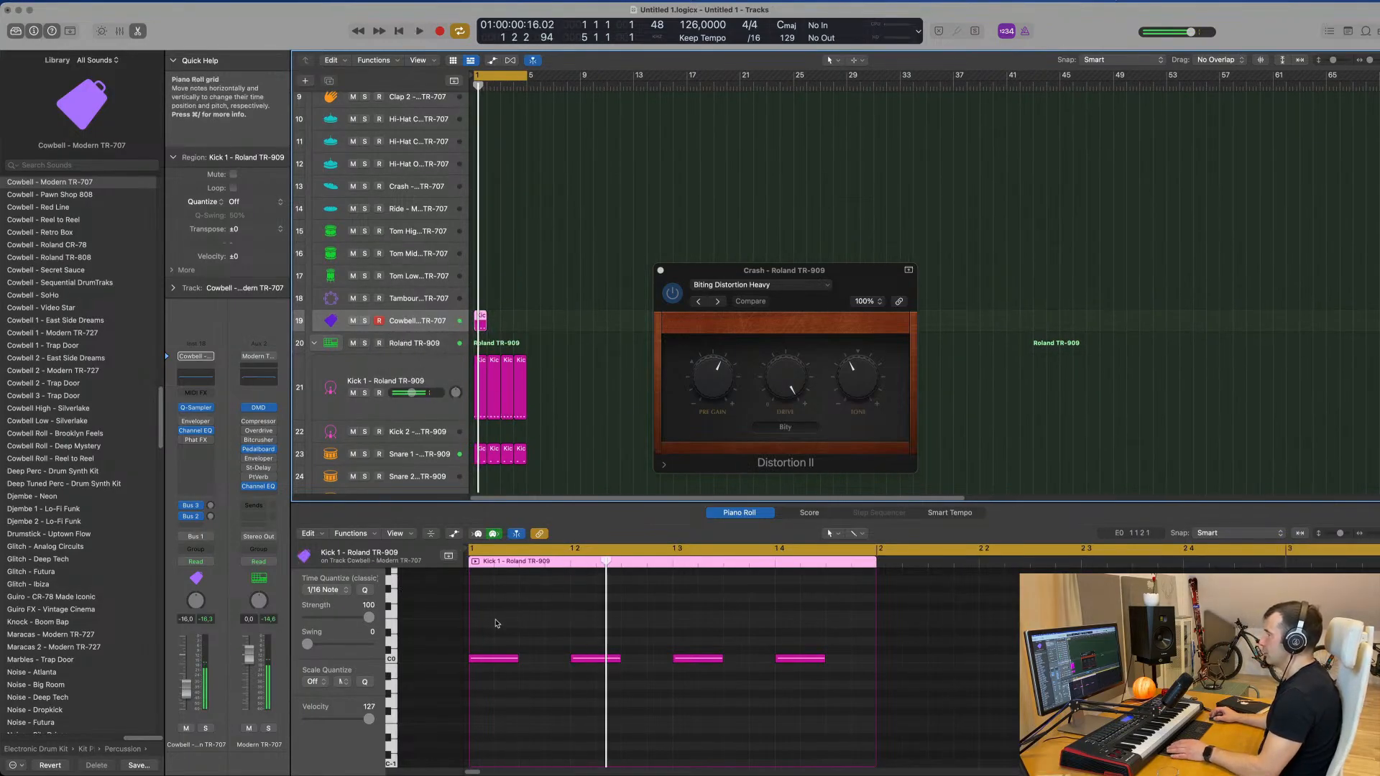
Lower the Cowbell track volume to about -23.5 dB
key("space")
left_click_drag(186, 686, 186, 694)
key("space")
Delete the first and third Cowbell notes and move the remaining two half a beat later
left_click_drag(513, 616, 493, 700)
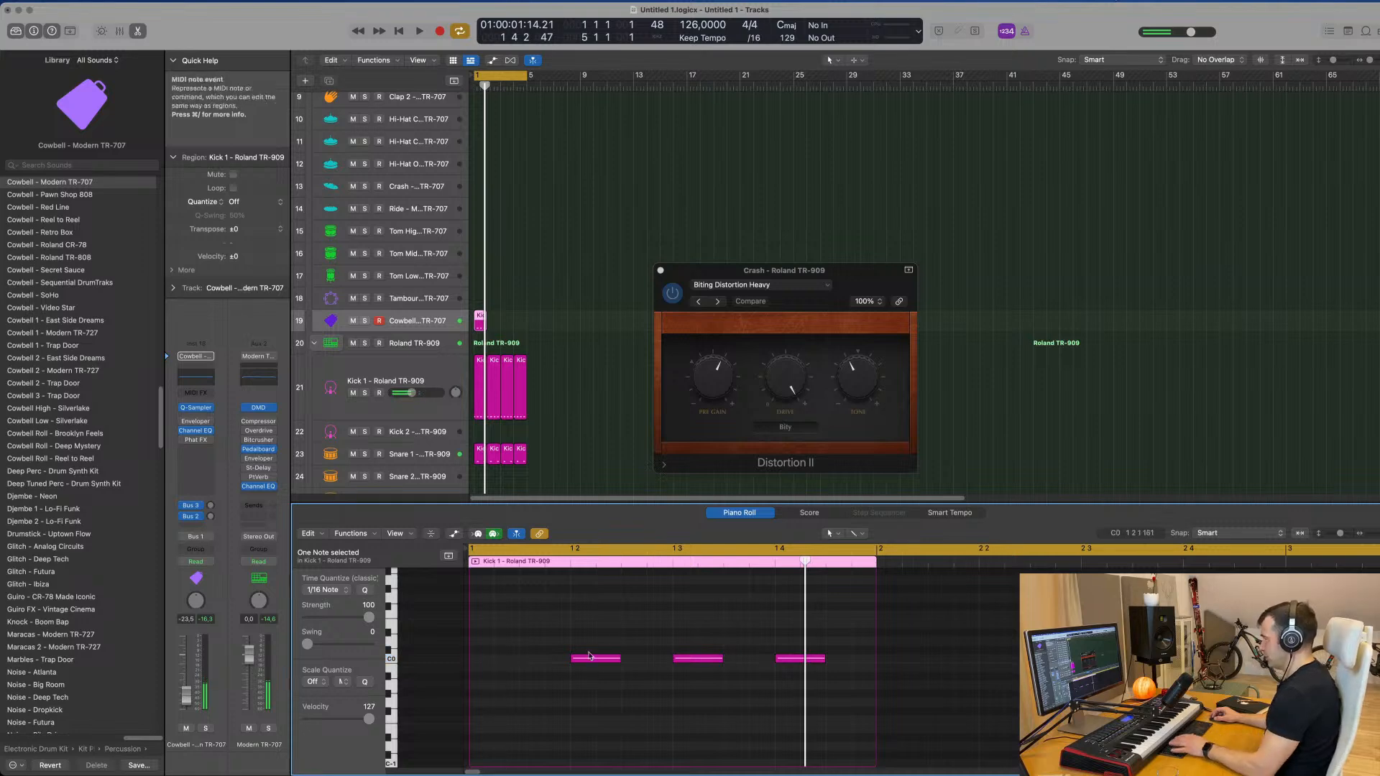
left_click_drag(650, 615, 695, 694)
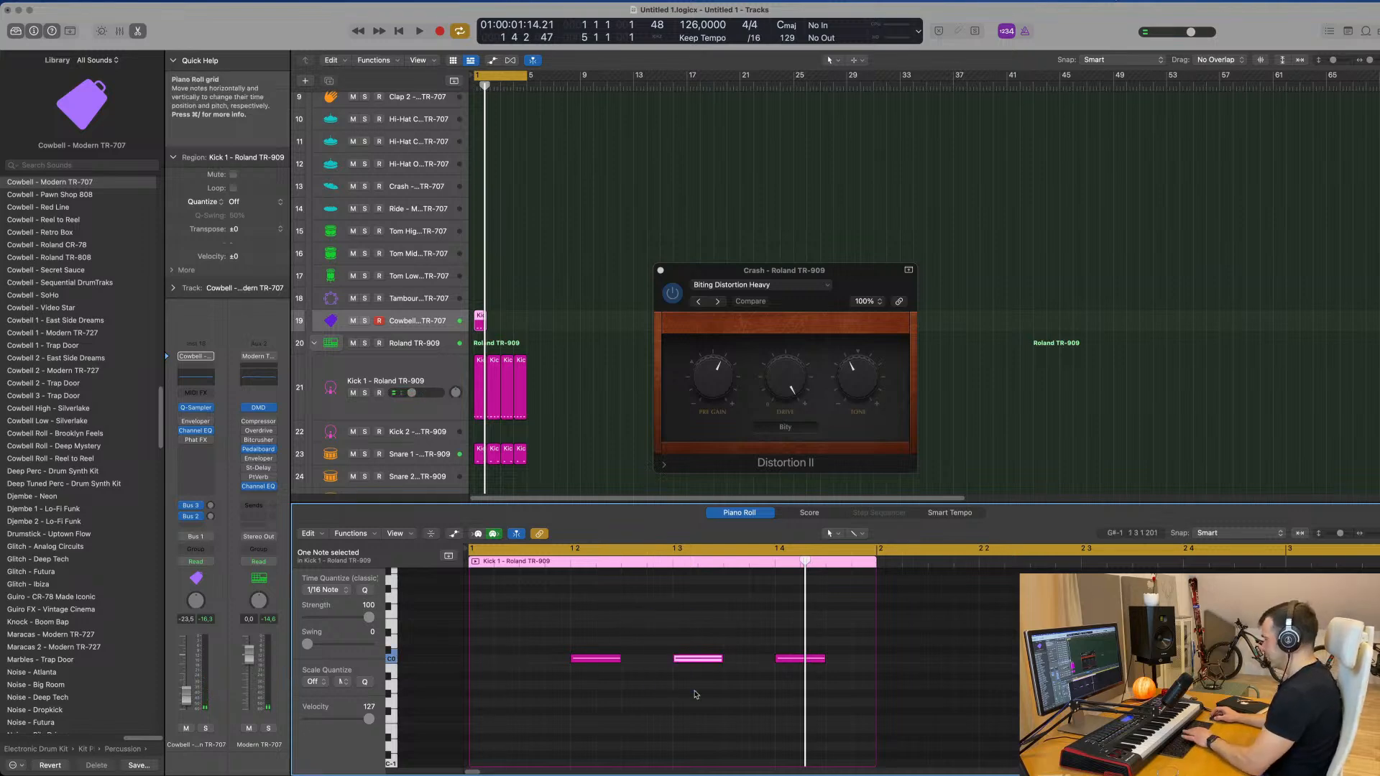
left_click_drag(589, 639, 816, 696)
left_click_drag(602, 661, 650, 662)
key("space")
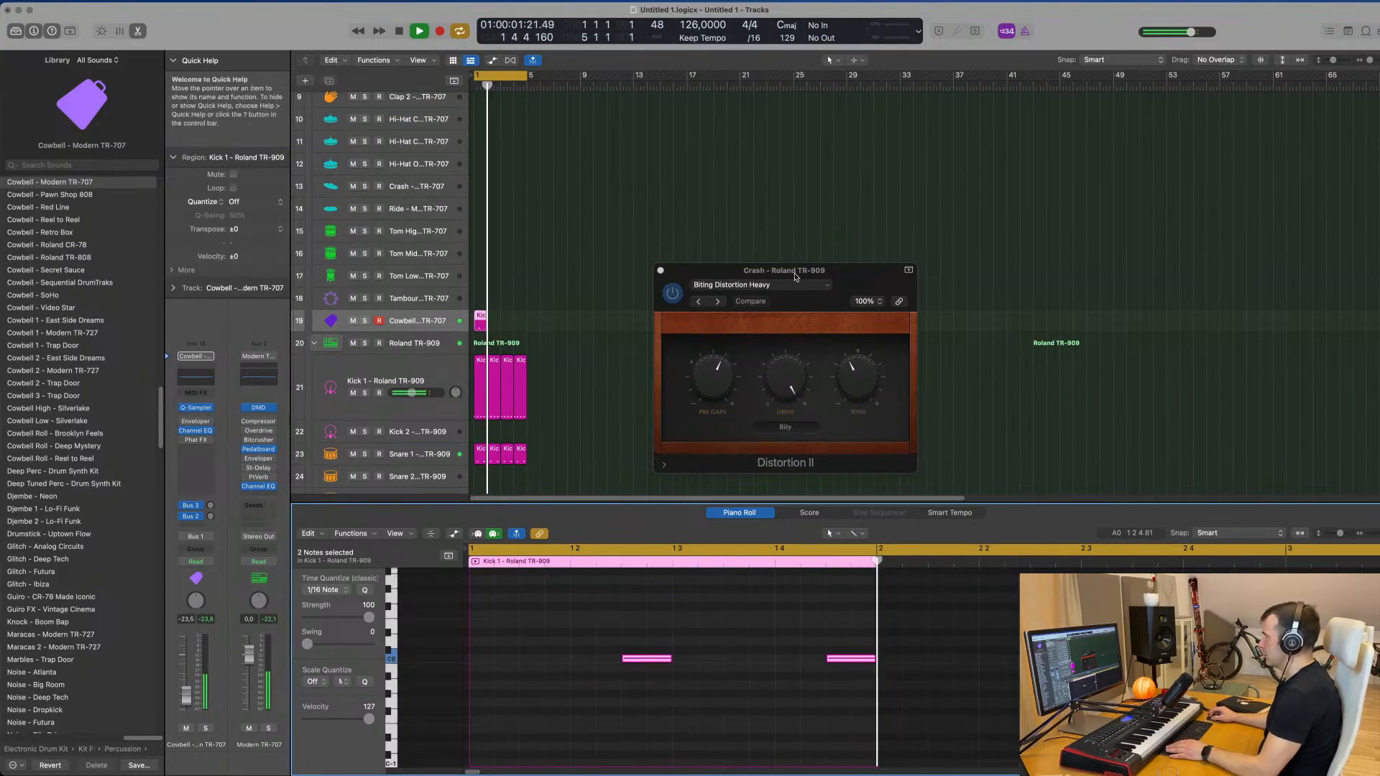
Move the Distortion II window out of the way and repeat the Cowbell region to fill four bars
left_click_drag(718, 270, 907, 141)
left_click(472, 330)
left_click(441, 326)
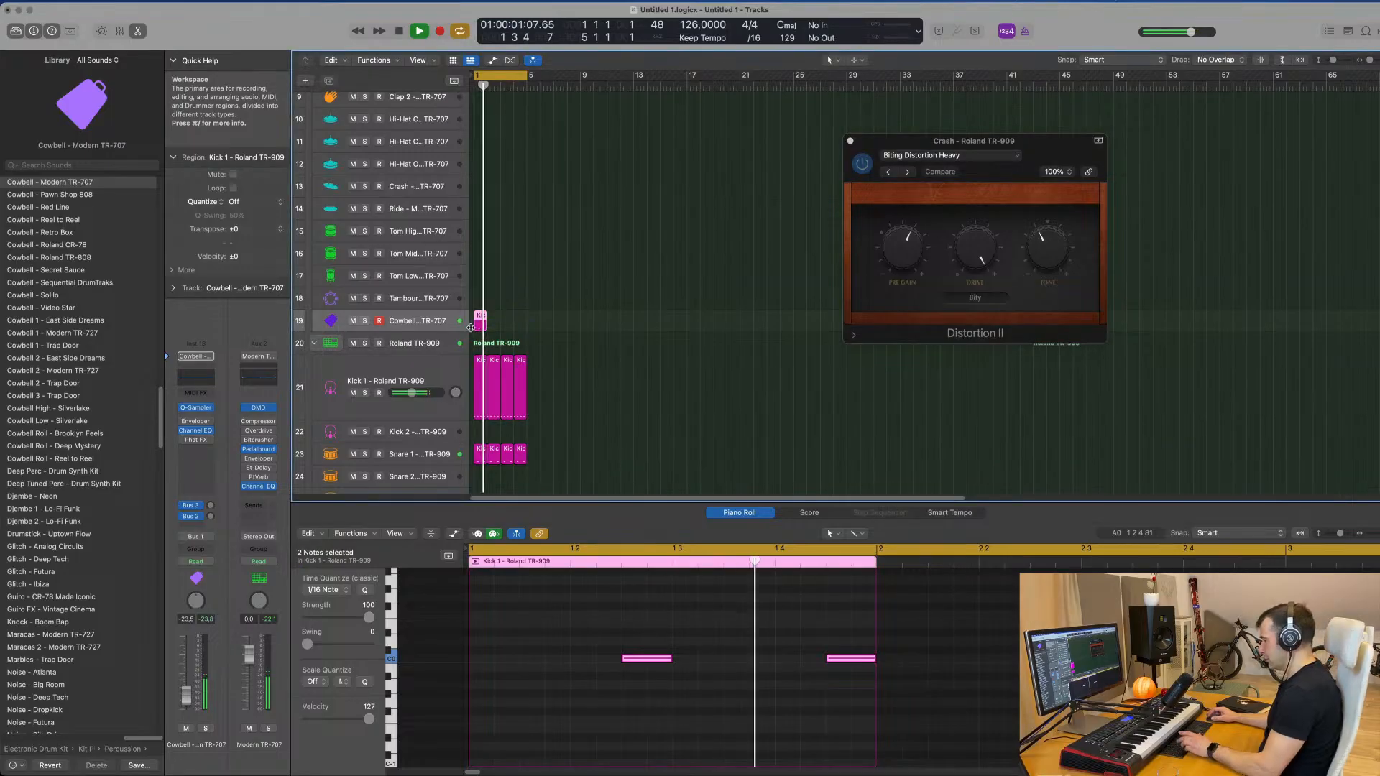
left_click(442, 326)
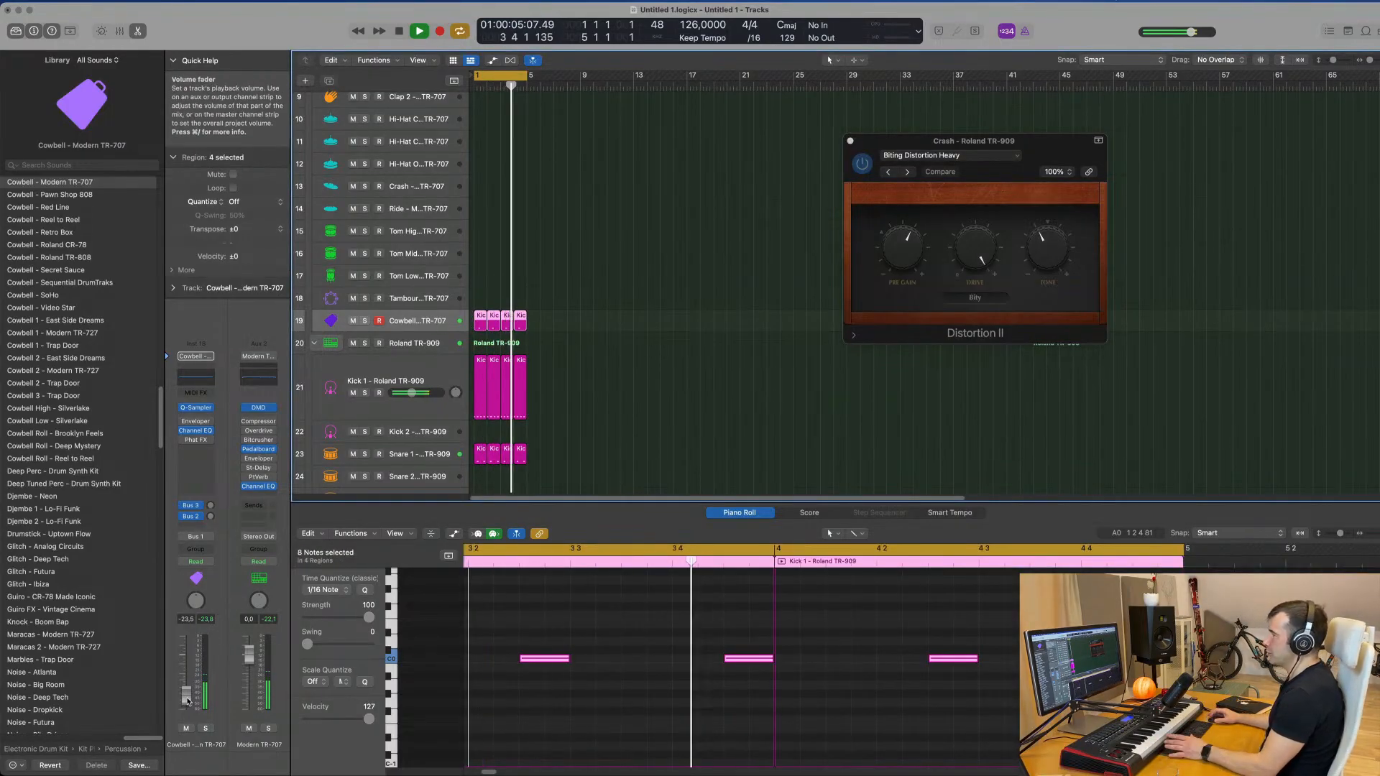
Transpose the Cowbell notes in the first two bars up by octaves and play the loop
key("space")
left_click(528, 612)
key("space")
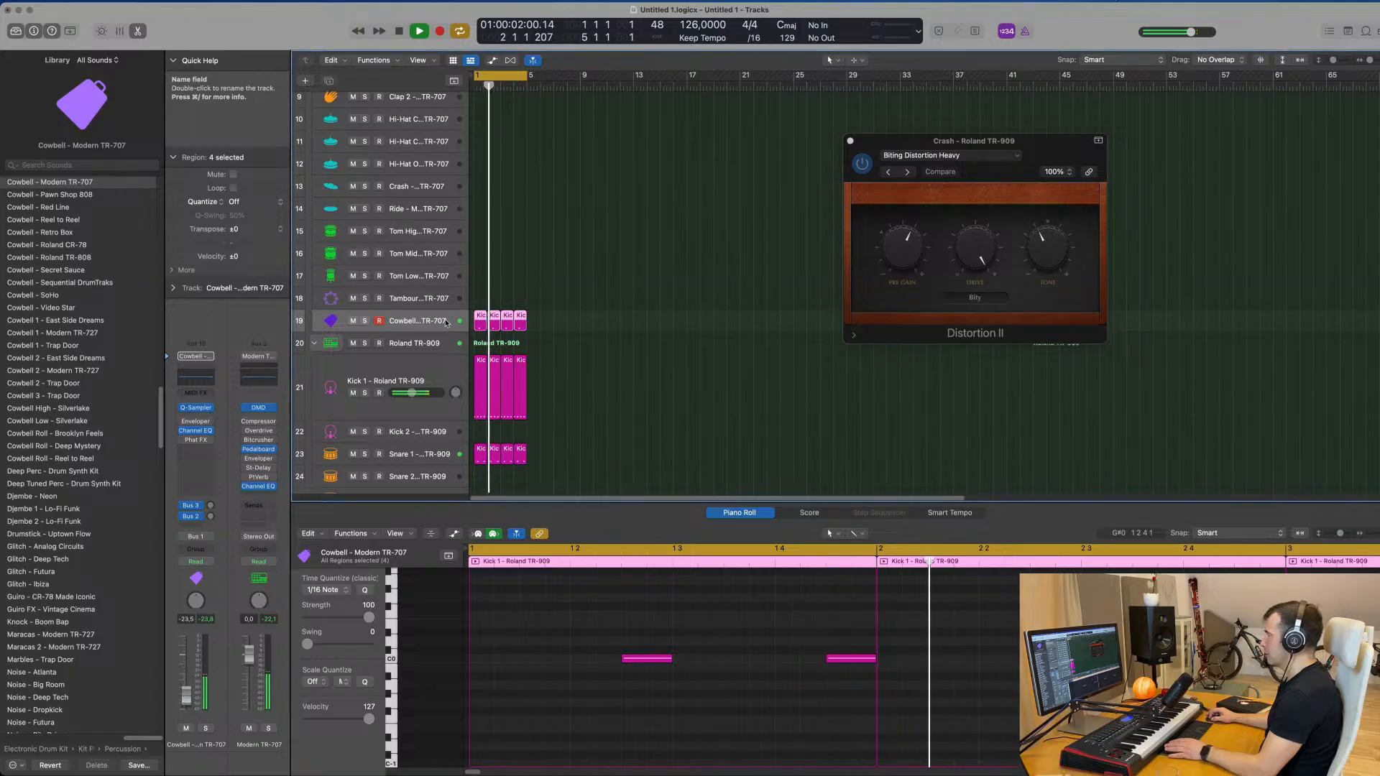
scroll(679, 667, "up", 3)
scroll(680, 668, "down", 2)
left_click_drag(587, 632, 1020, 739)
key("space")
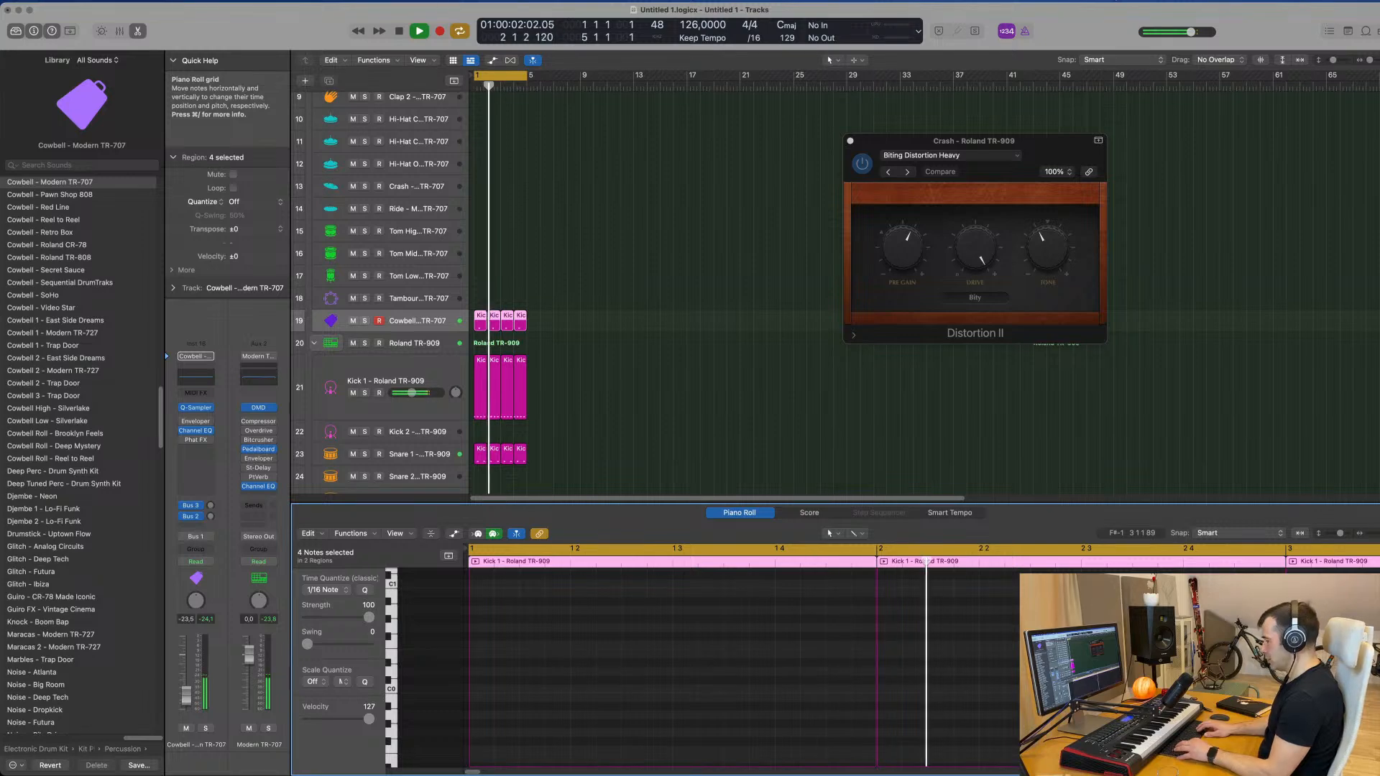
Replace the Cowbell regions in bars 3 and 4 with repeats of the transposed region
left_click(508, 318)
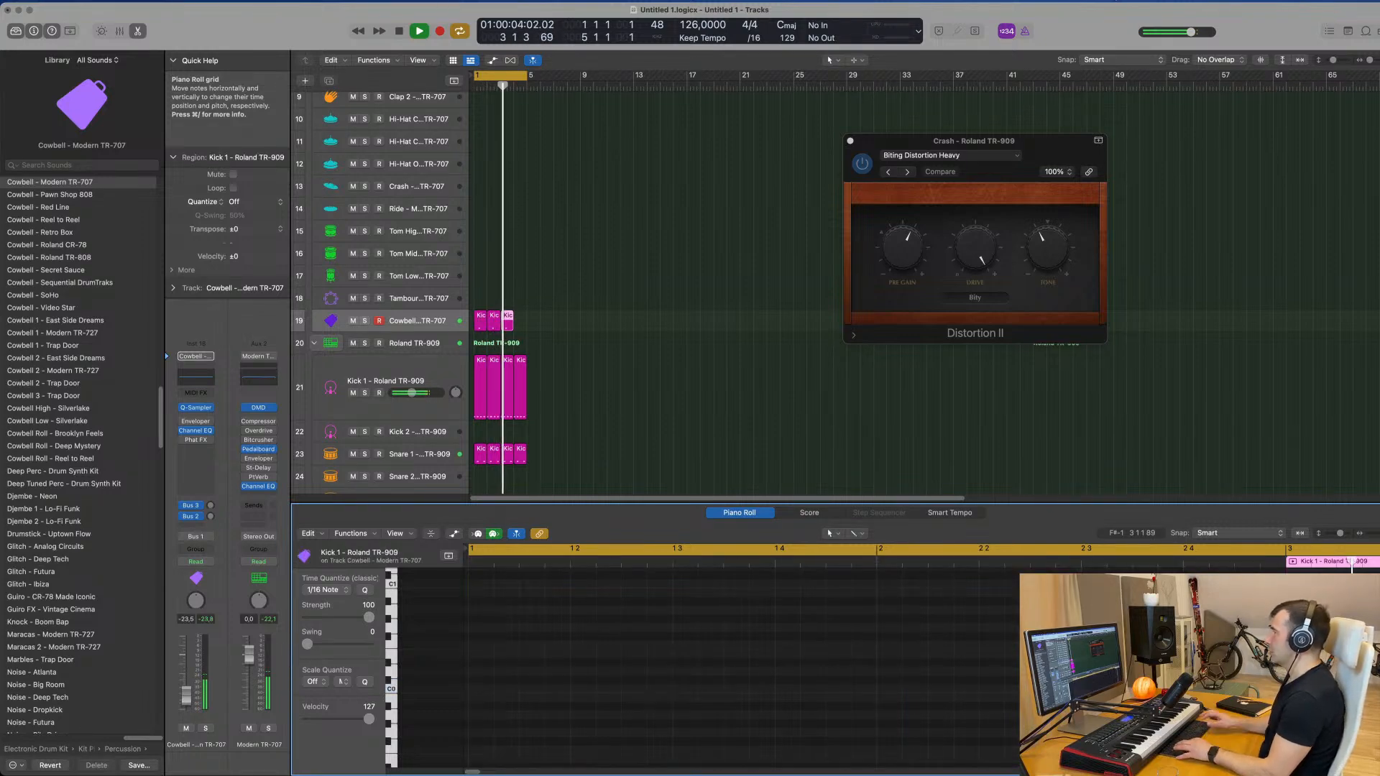
left_click(587, 303)
key("space")
left_click_drag(587, 303, 508, 335)
key("super+r")
key("space")
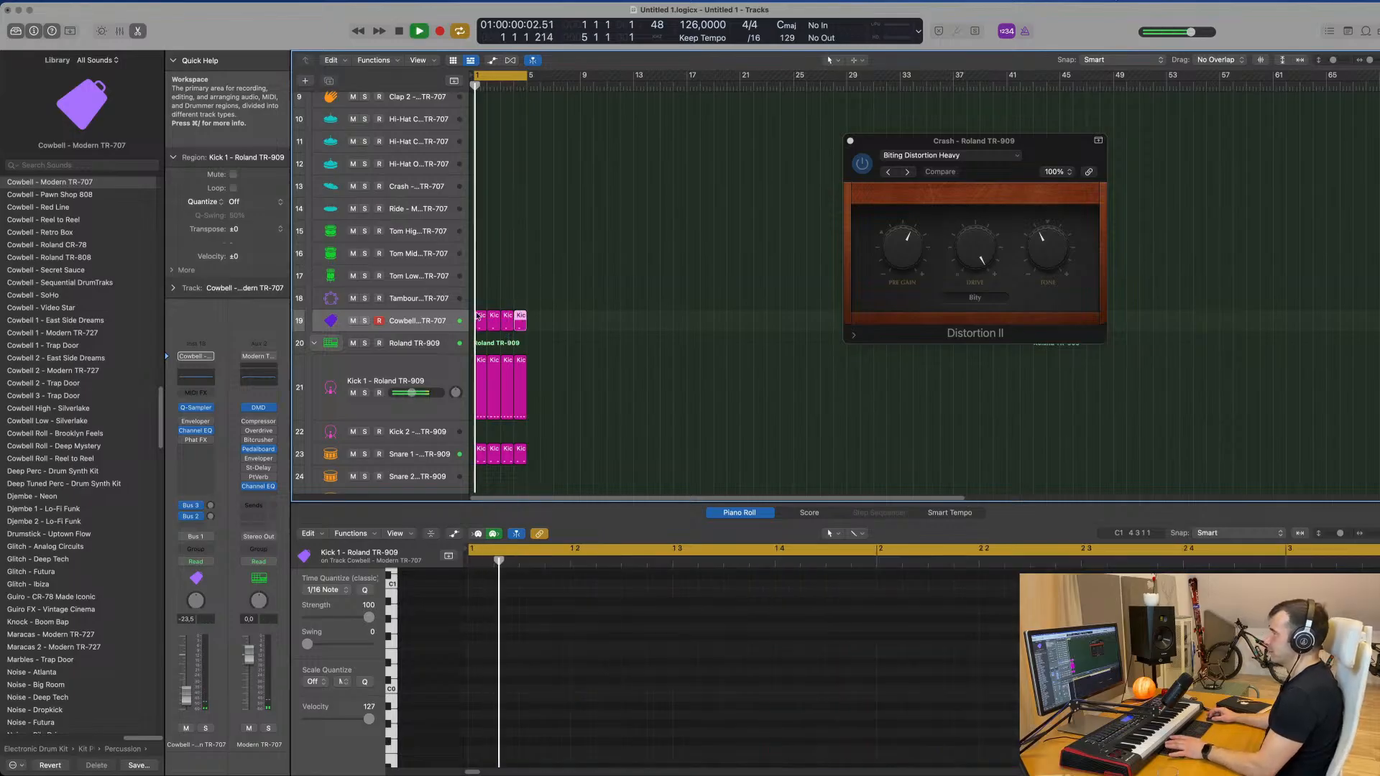
Turn on Phat FX on the Cowbell track and step through its presets to Bright Dirt
left_click(427, 321)
scroll(574, 303, "down", 6)
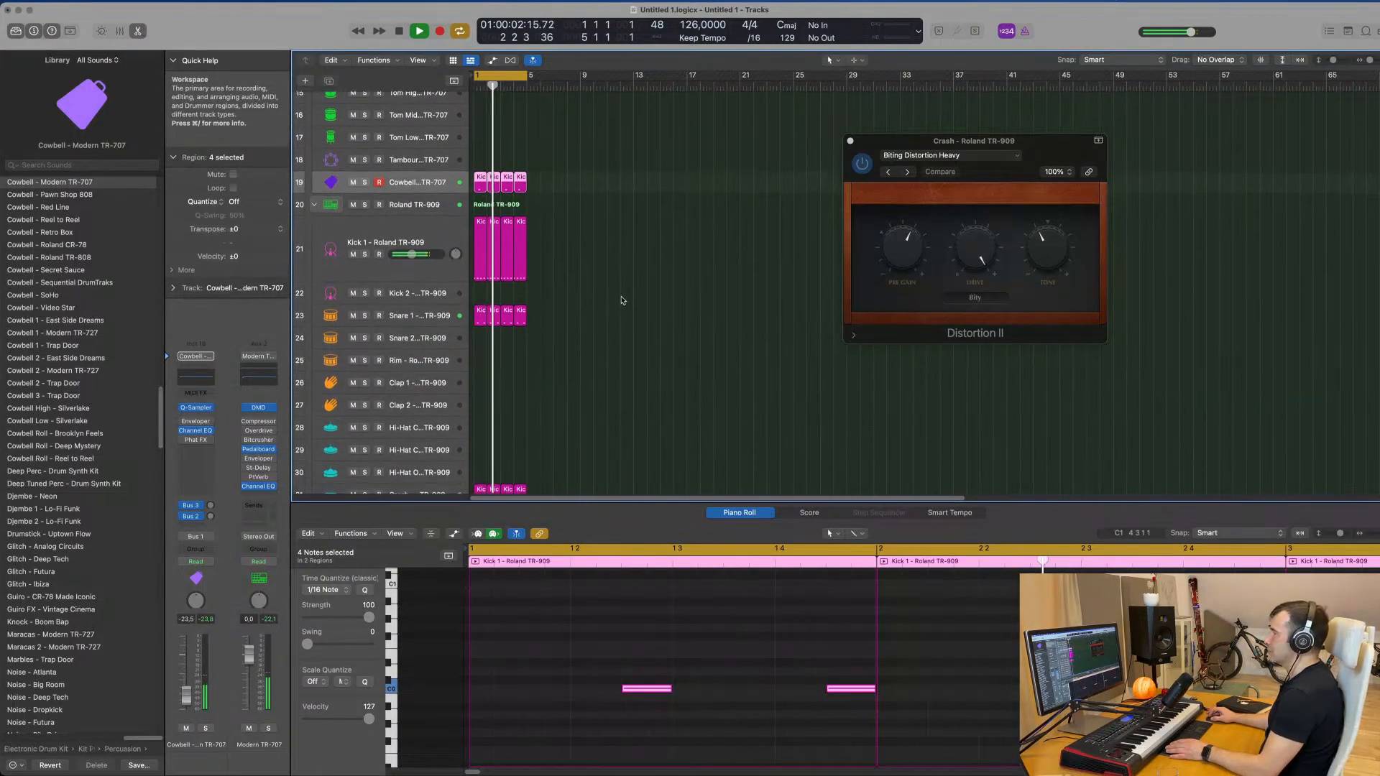
left_click(184, 439)
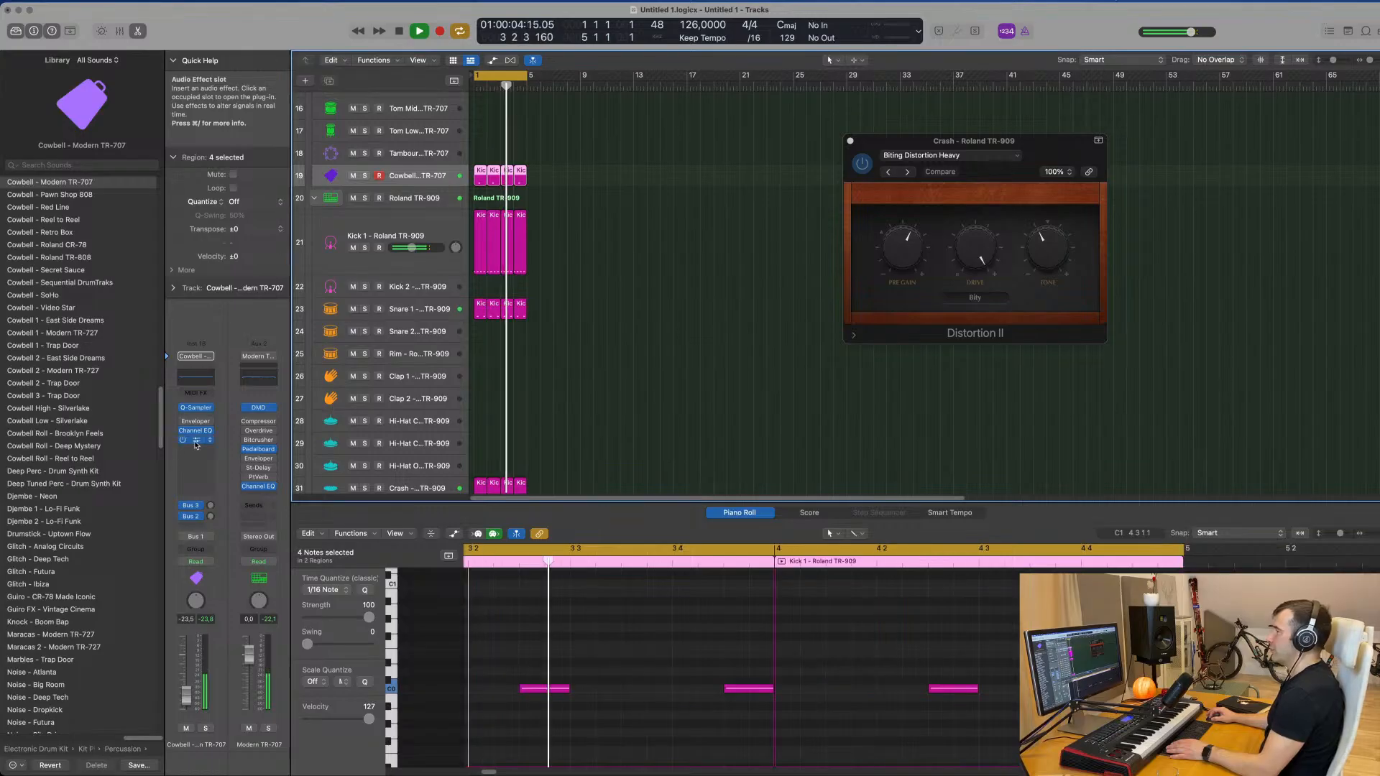
left_click_drag(489, 182, 618, 181)
left_click(440, 201)
left_click(597, 212)
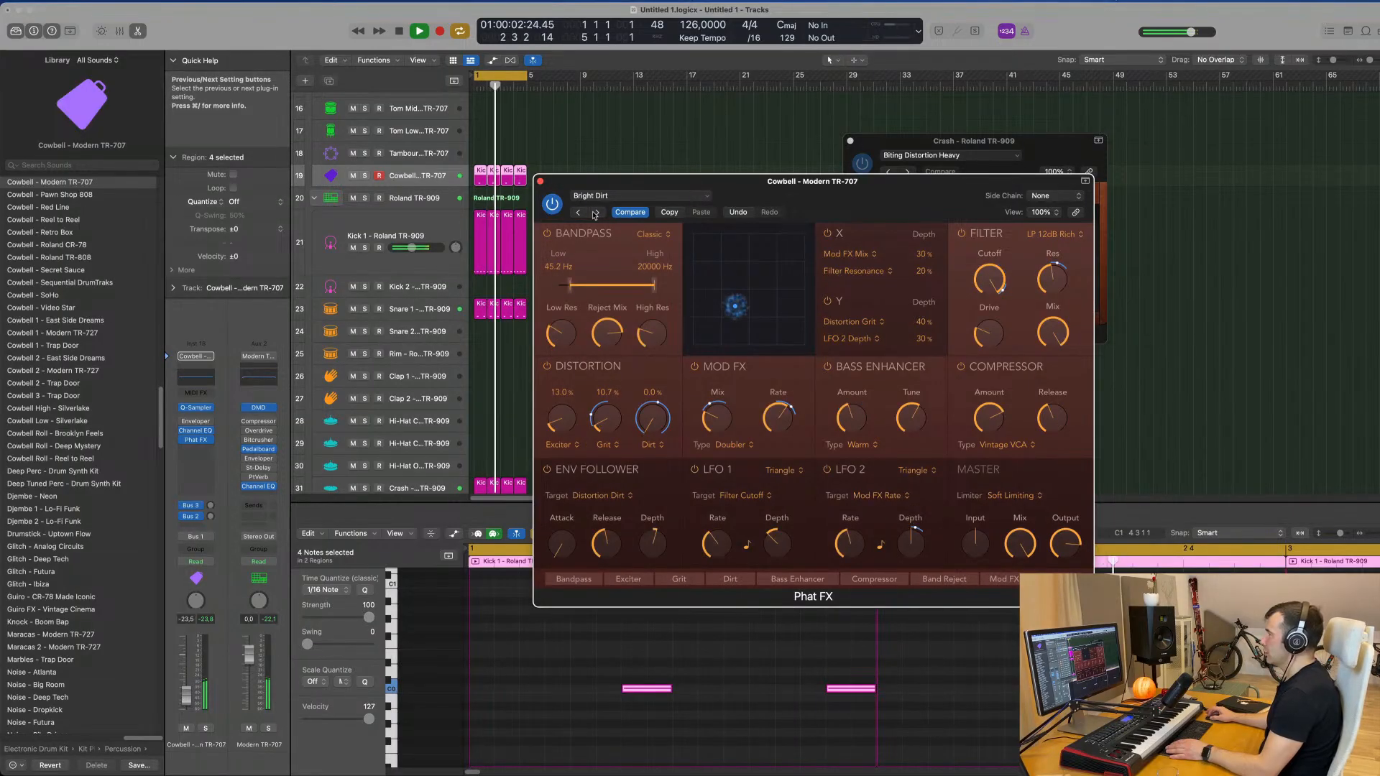
Raise the Cowbell's Bus 2 and Bus 3 send levels and set its channel volume to -19 dB while the loop plays
left_click_drag(730, 185, 745, 186)
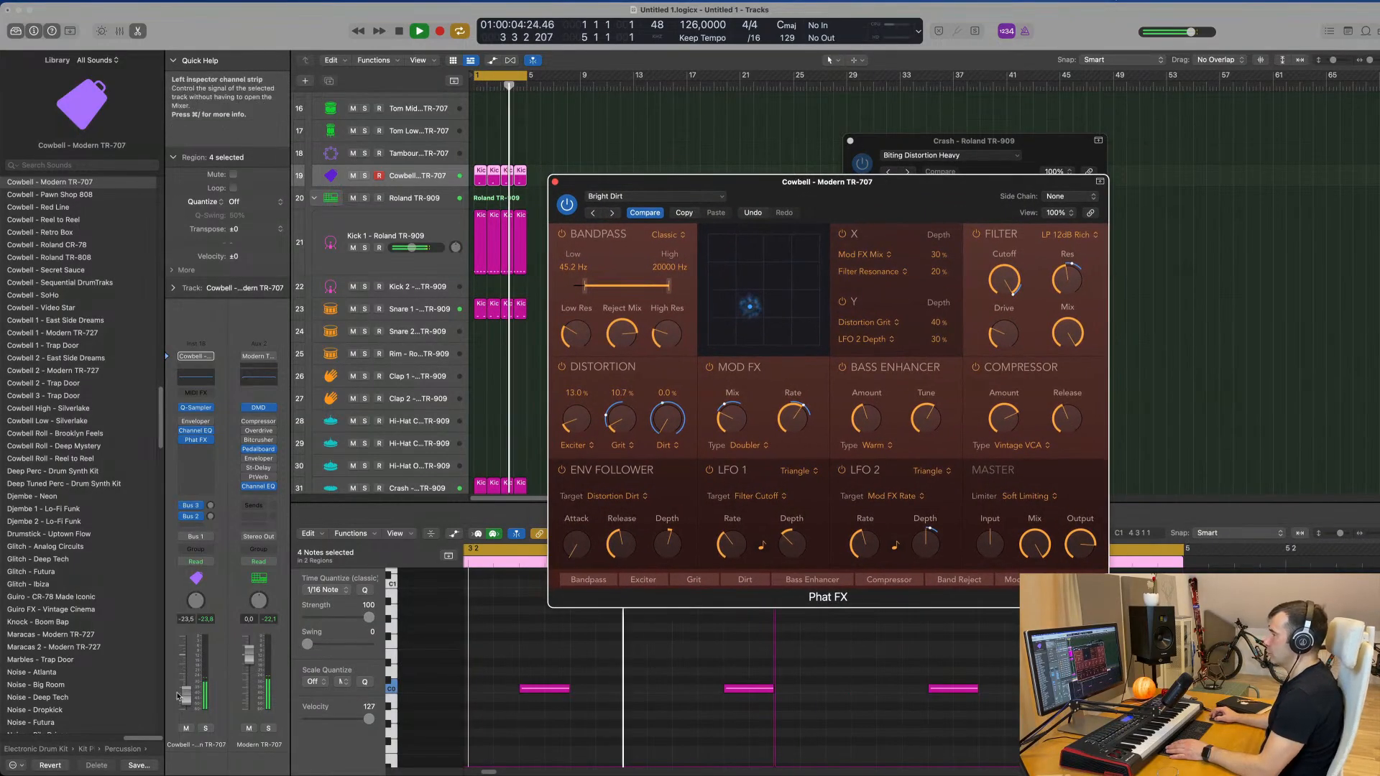
left_click_drag(186, 694, 186, 692)
mouse_move(209, 518)
left_mouse_down()
mouse_move(213, 507)
mouse_move(213, 518)
left_mouse_up()
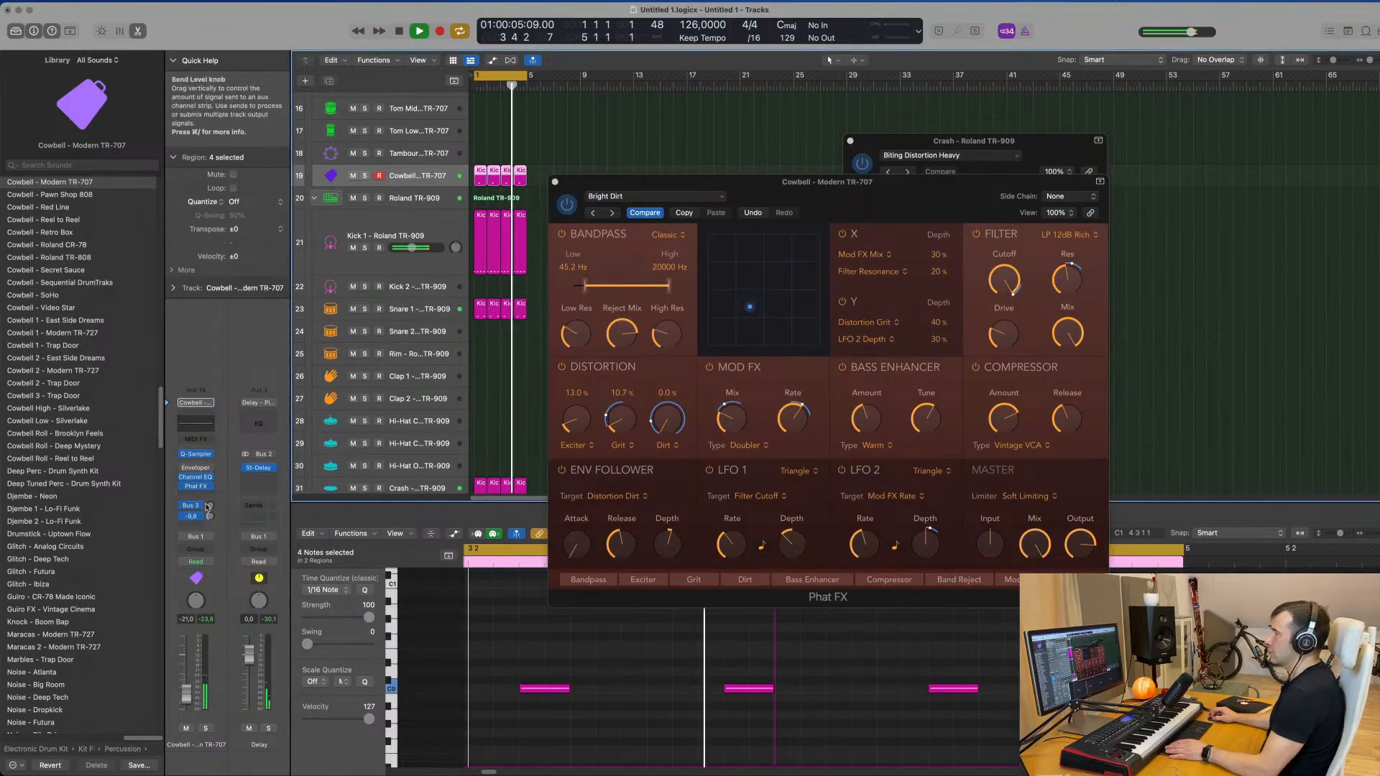
left_click_drag(213, 504, 224, 459)
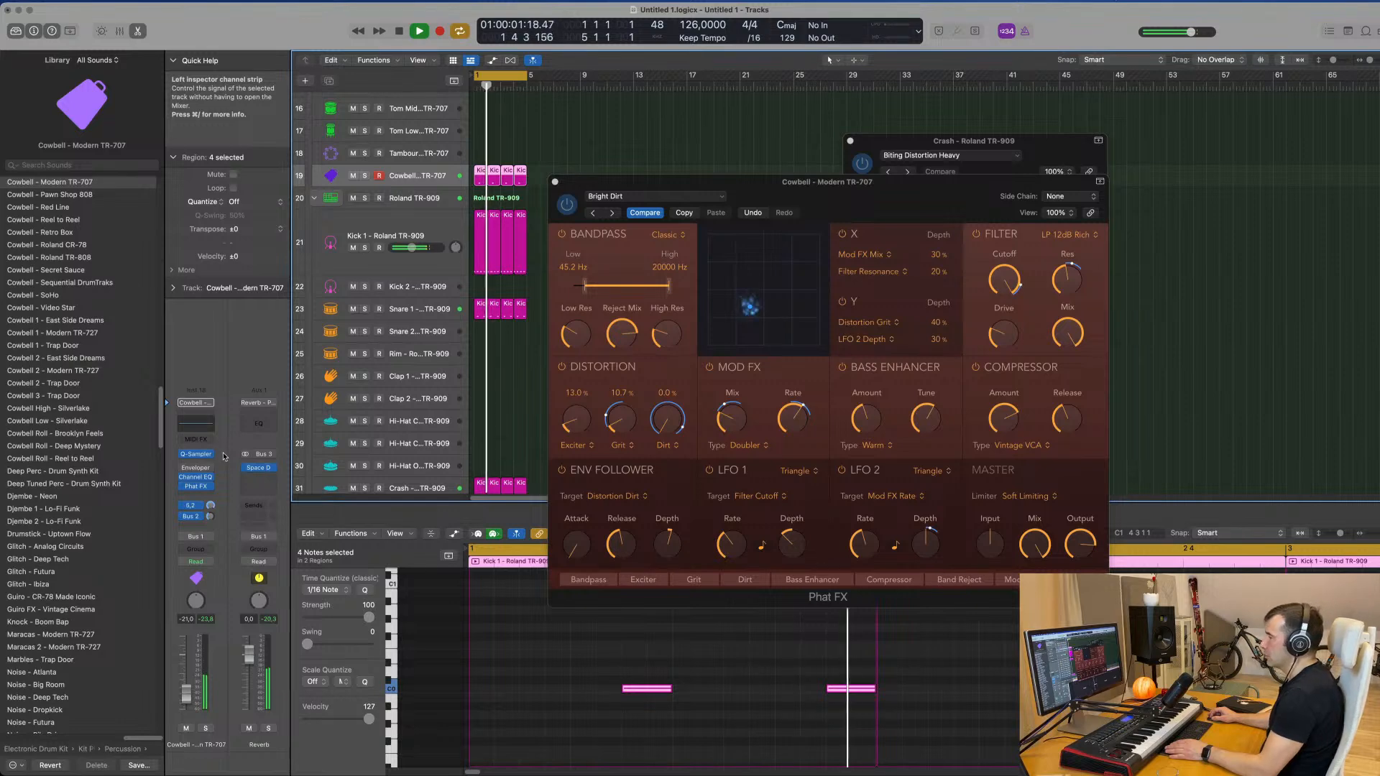
left_click(211, 516)
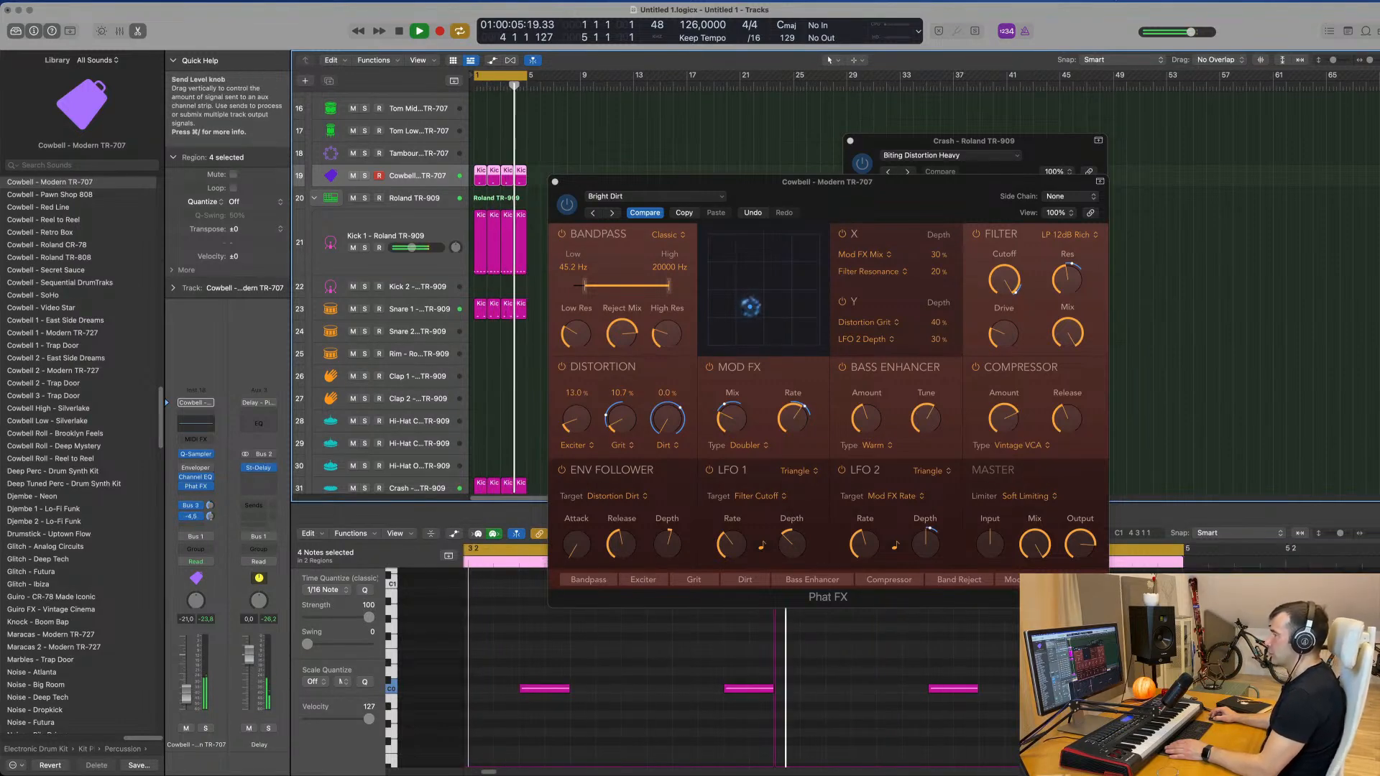
left_click_drag(189, 695, 189, 699)
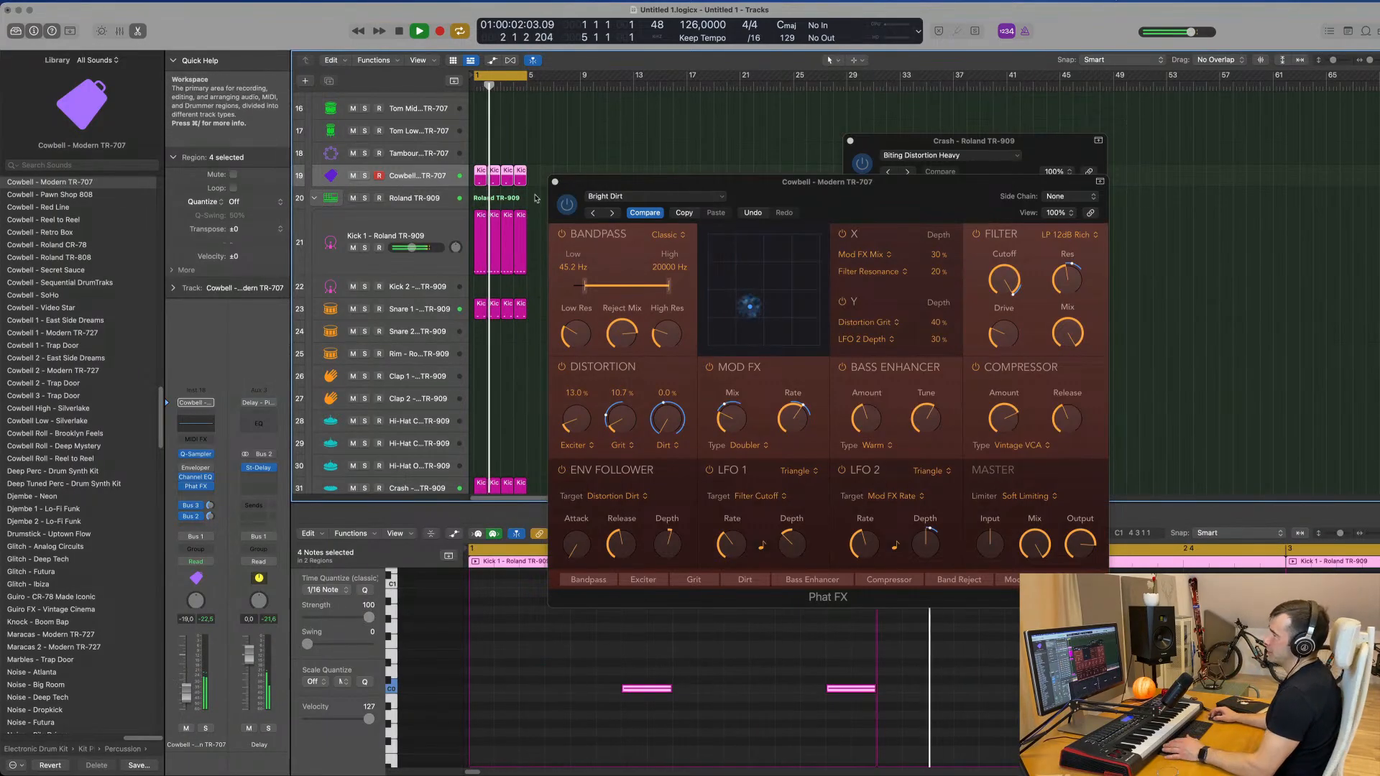
Close the Cowbell's Phat FX window and lower the Cowbell volume to -23 dB
left_click(575, 181)
left_click(555, 181)
scroll(582, 230, "up", 10)
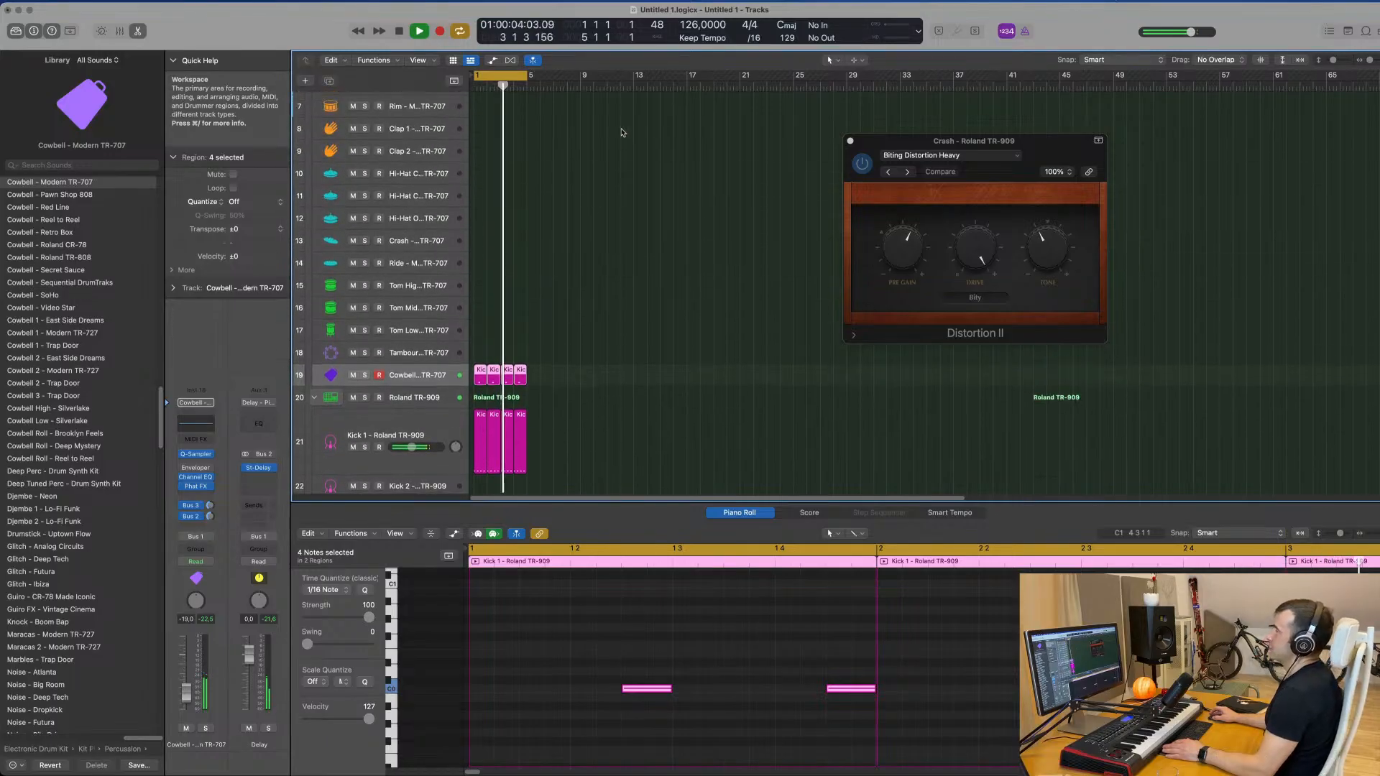
scroll(582, 235, "down", 4)
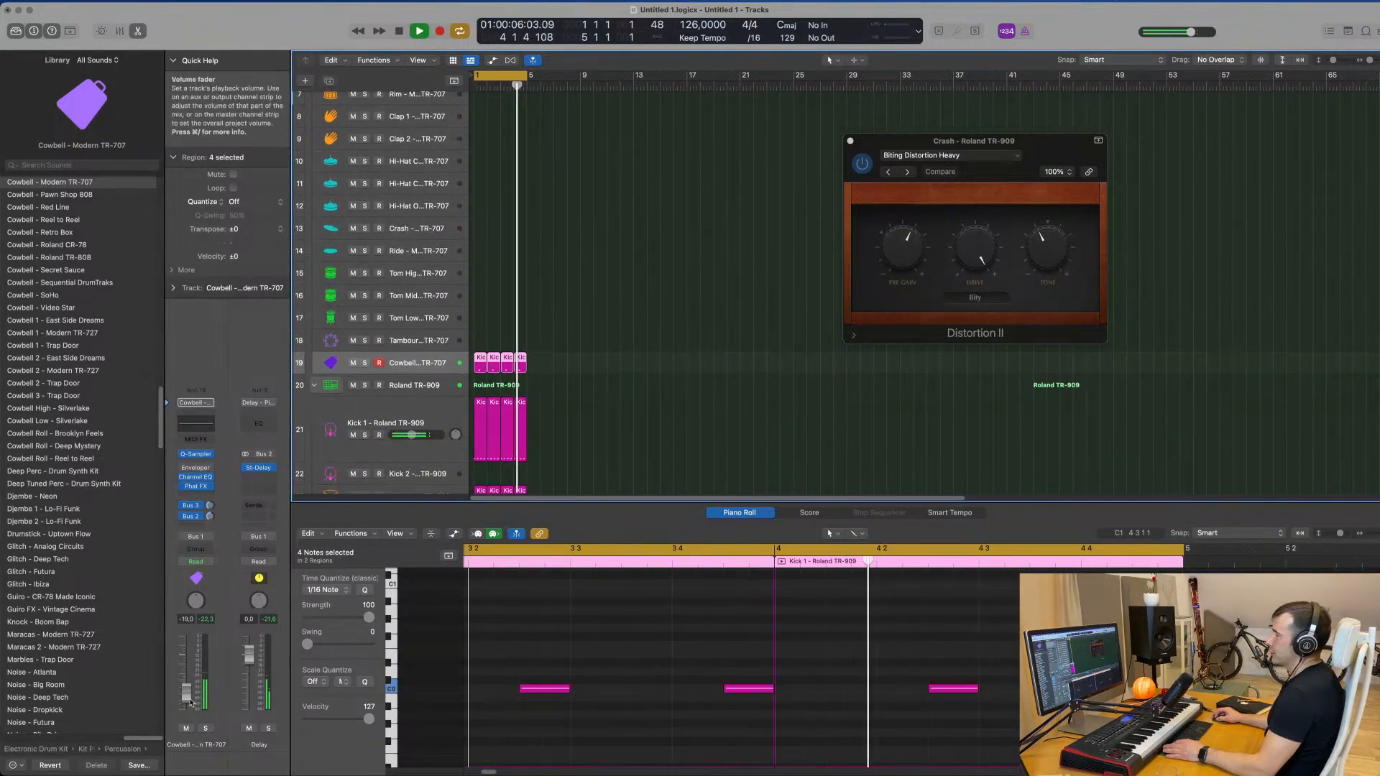
Copy the first Cowbell region to bar 1 of the Inst 1 track
scroll(684, 241, "up", 5)
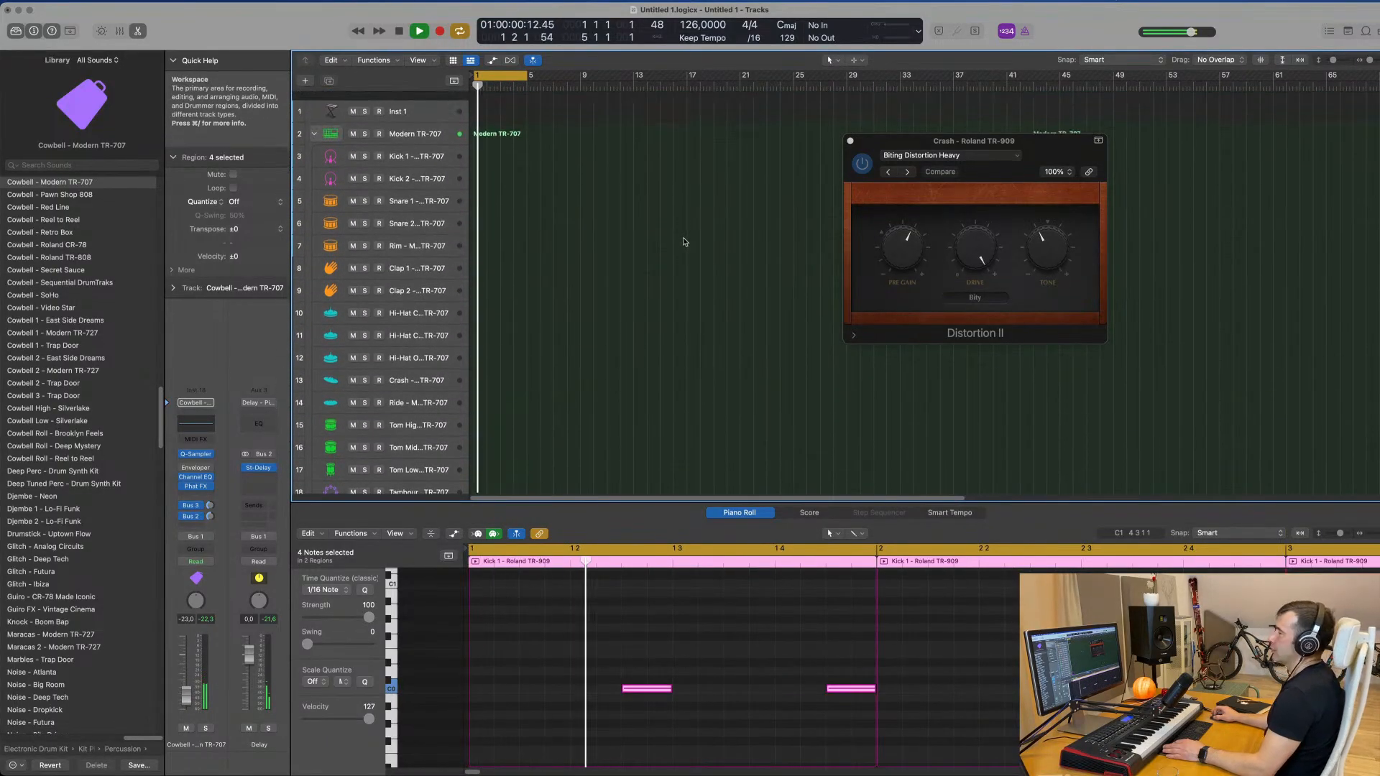
scroll(573, 342, "down", 5)
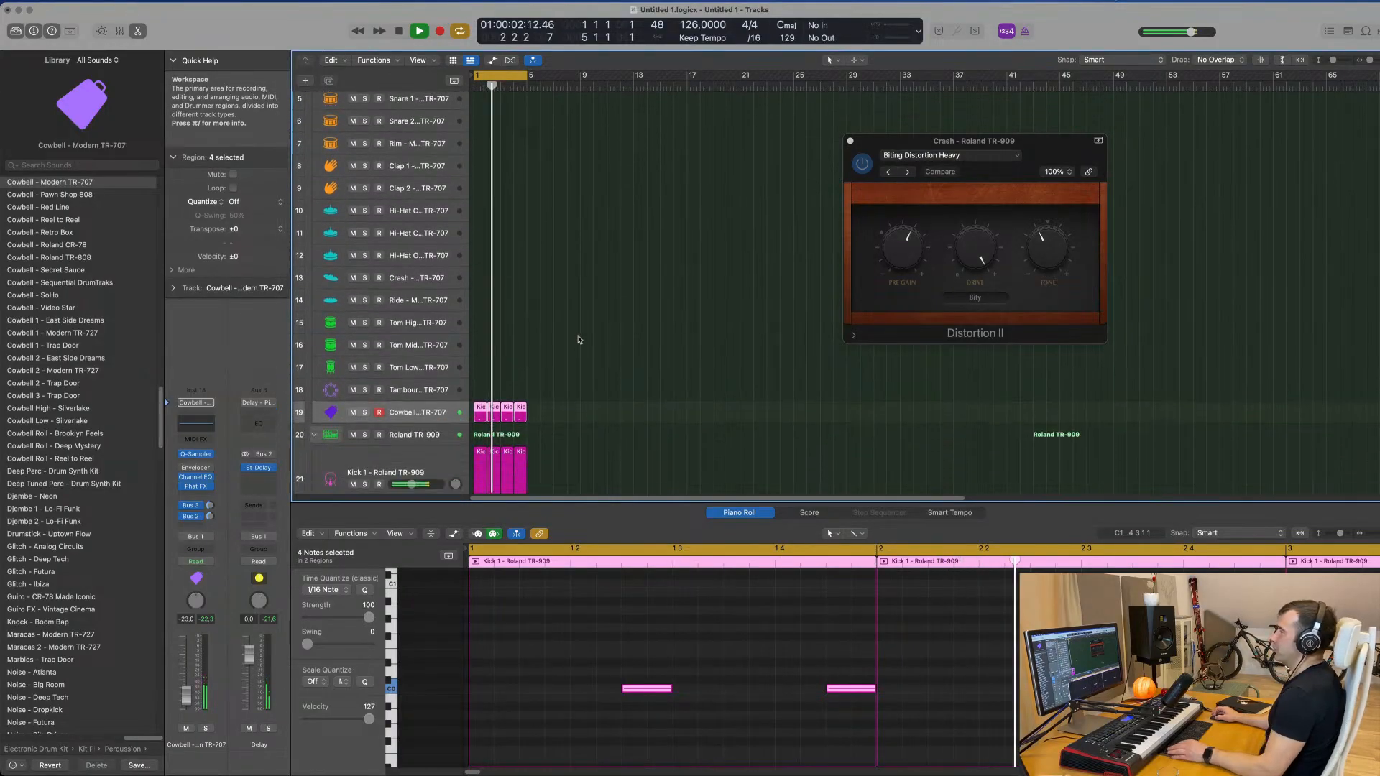
left_click(531, 349)
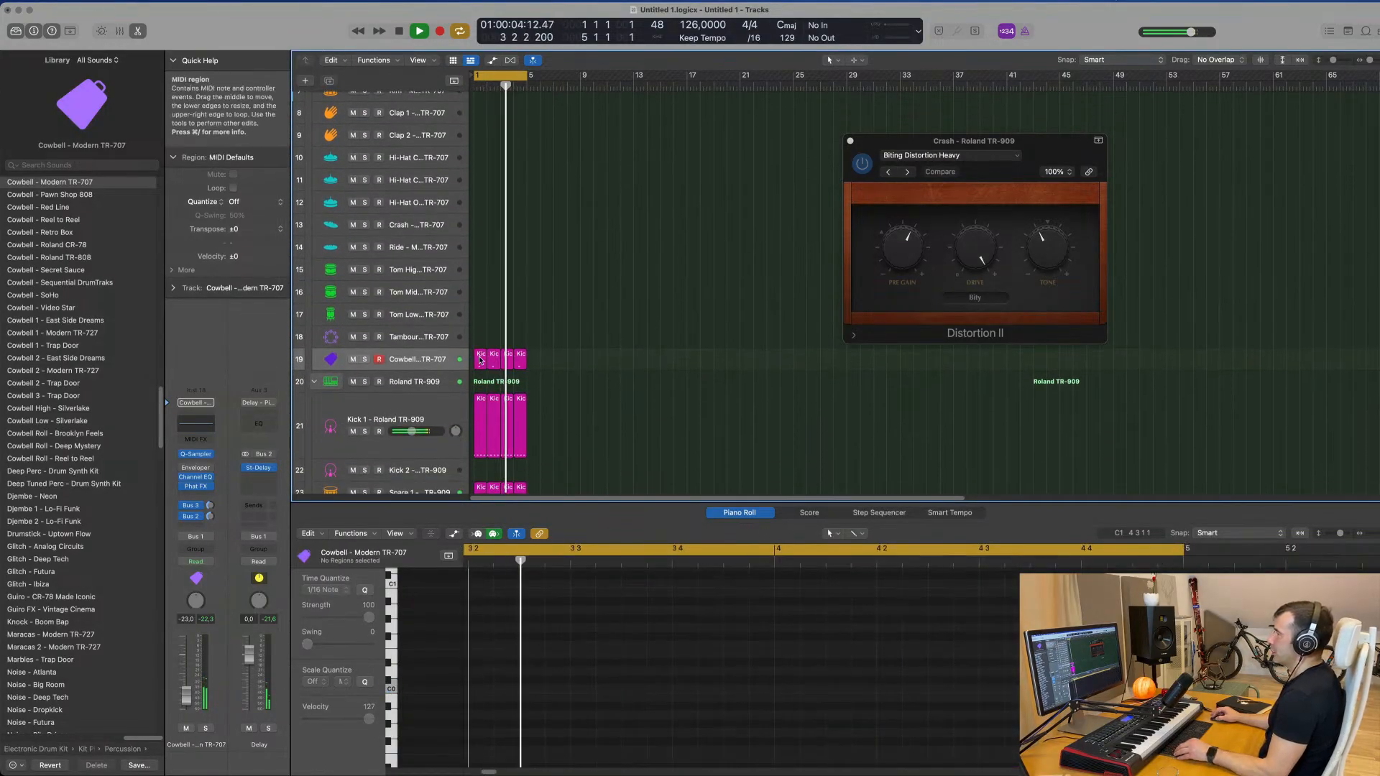
scroll(496, 350, "up", 4)
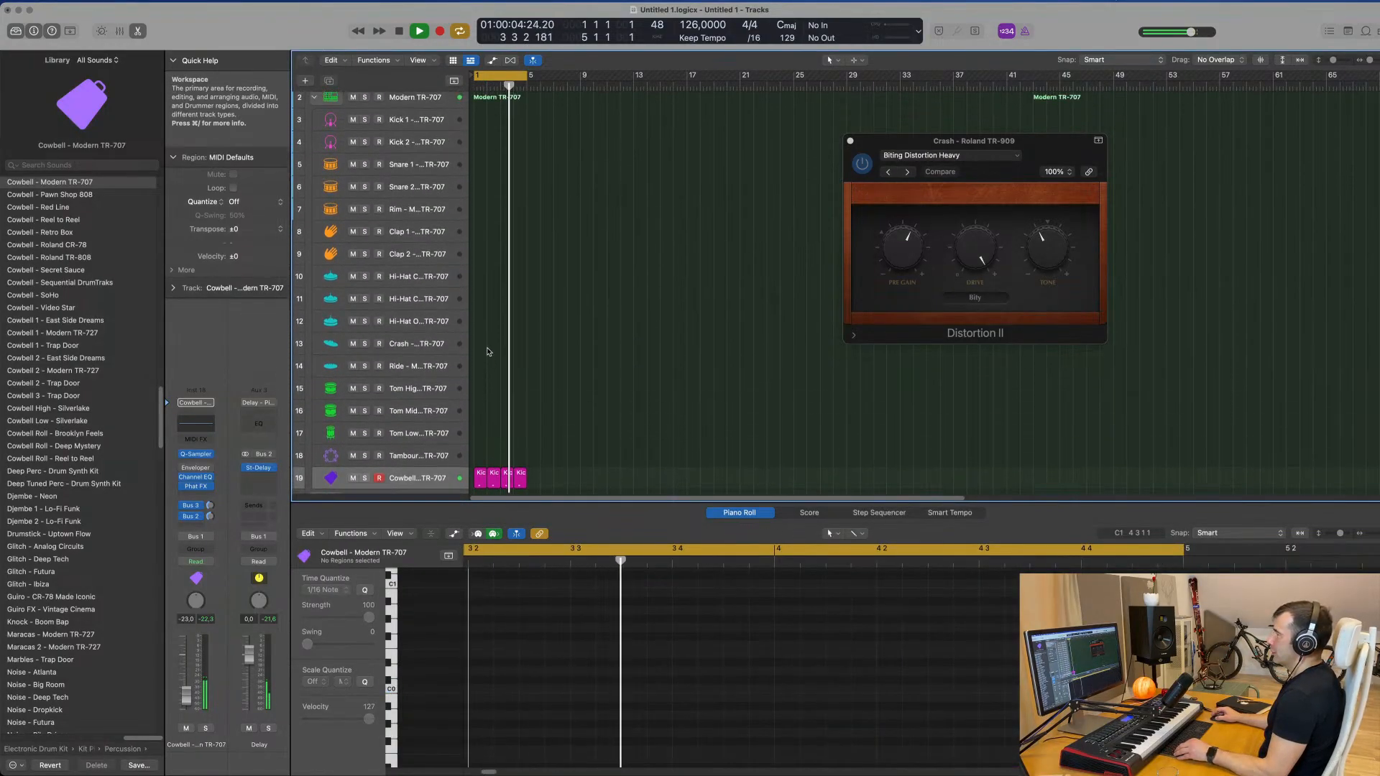
left_click(480, 487)
left_click_drag(480, 489, 481, 106)
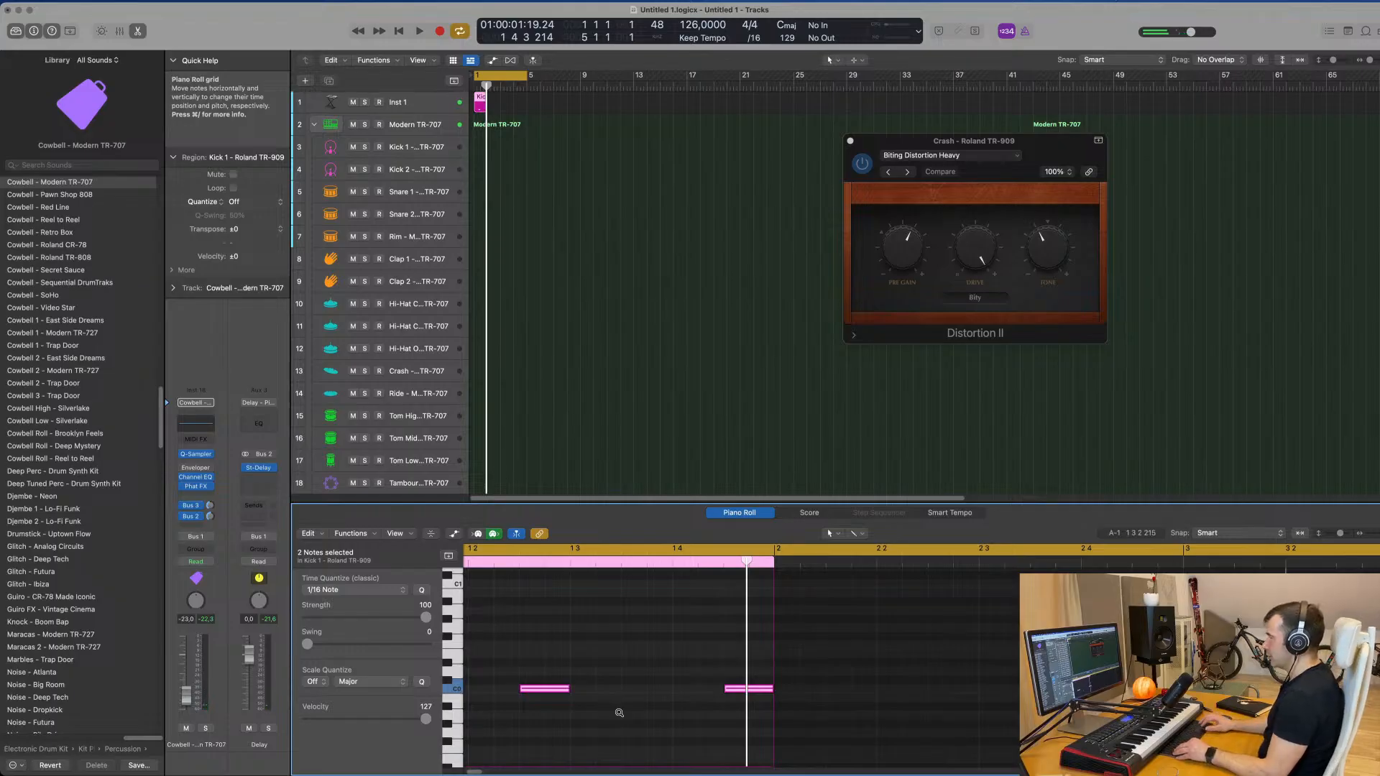
Shift both notes of the copied region one beat earlier and make Inst 1 the active track
left_click(618, 712, "ctrl+alt")
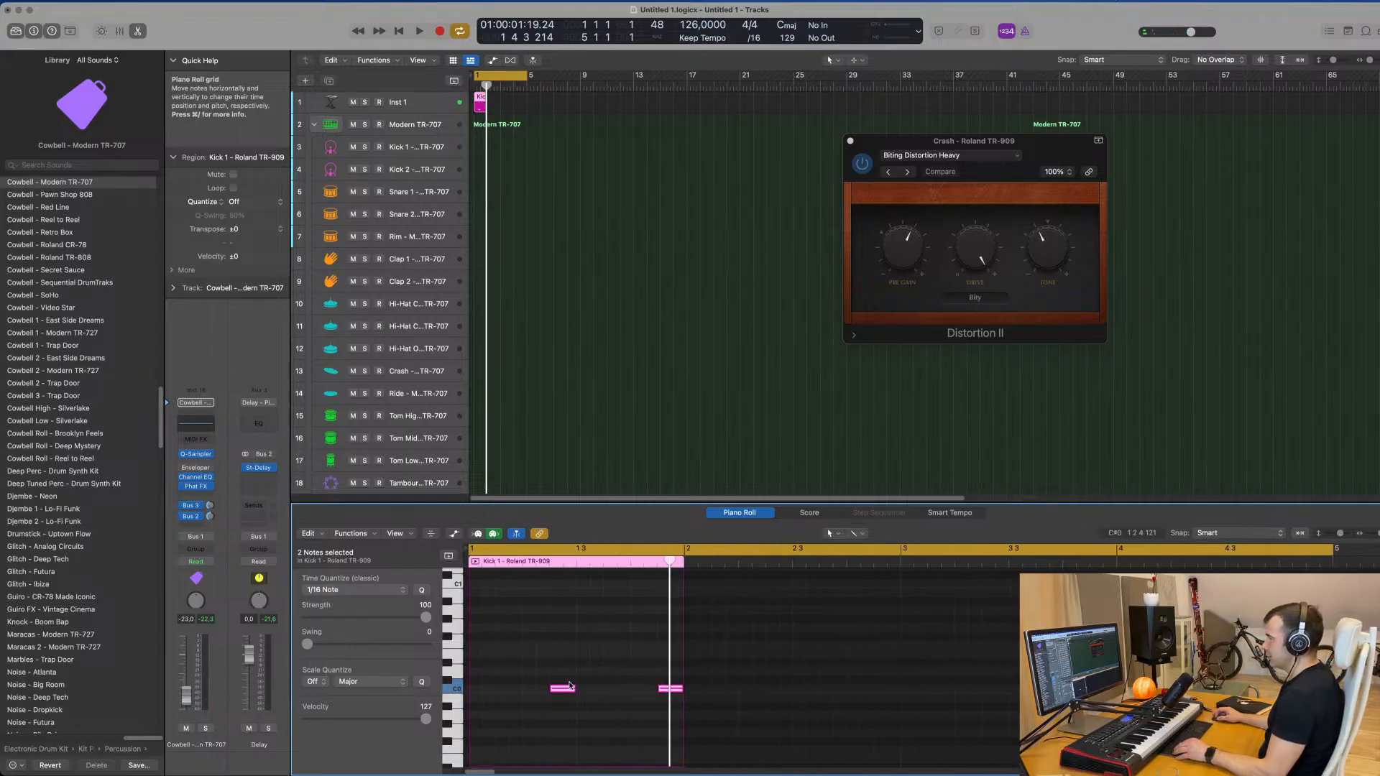
left_click_drag(565, 691, 513, 693)
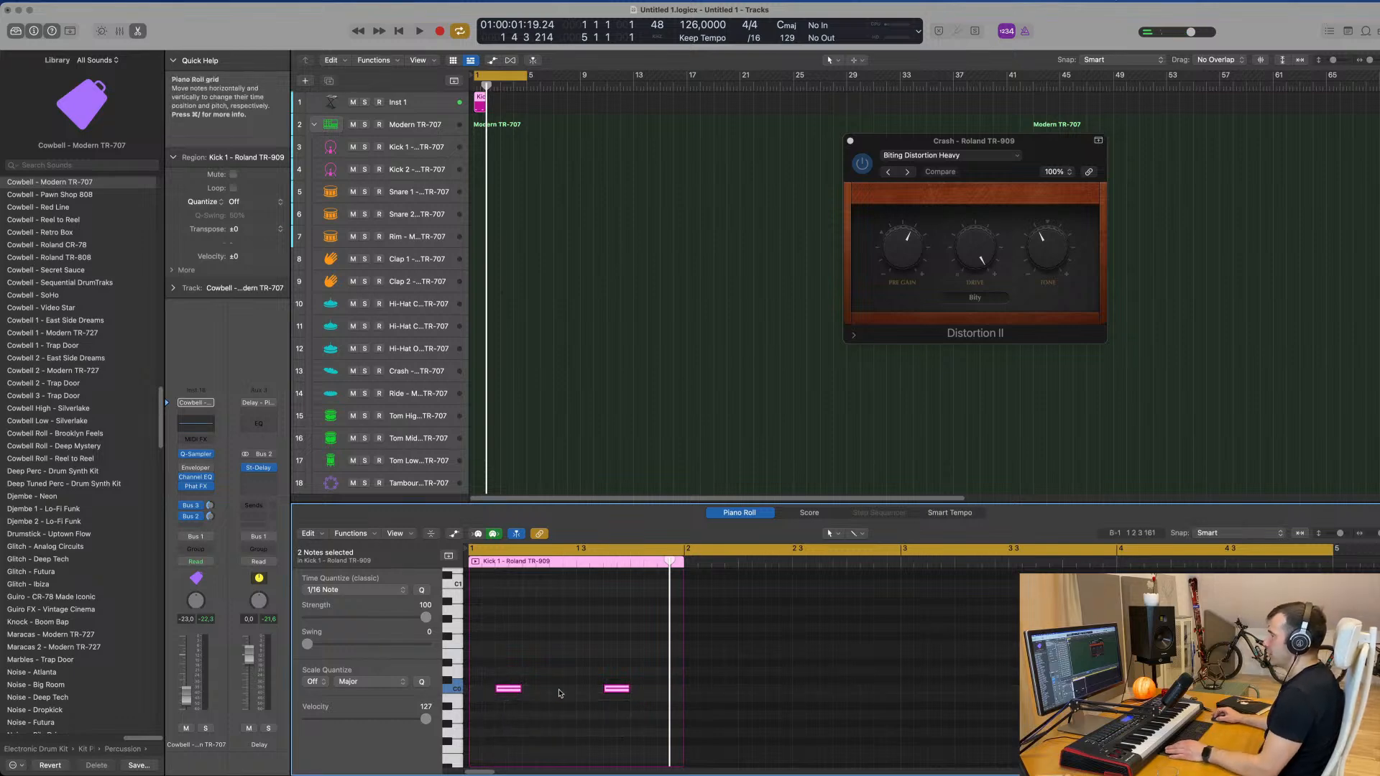
left_click(425, 99)
scroll(535, 245, "down", 4)
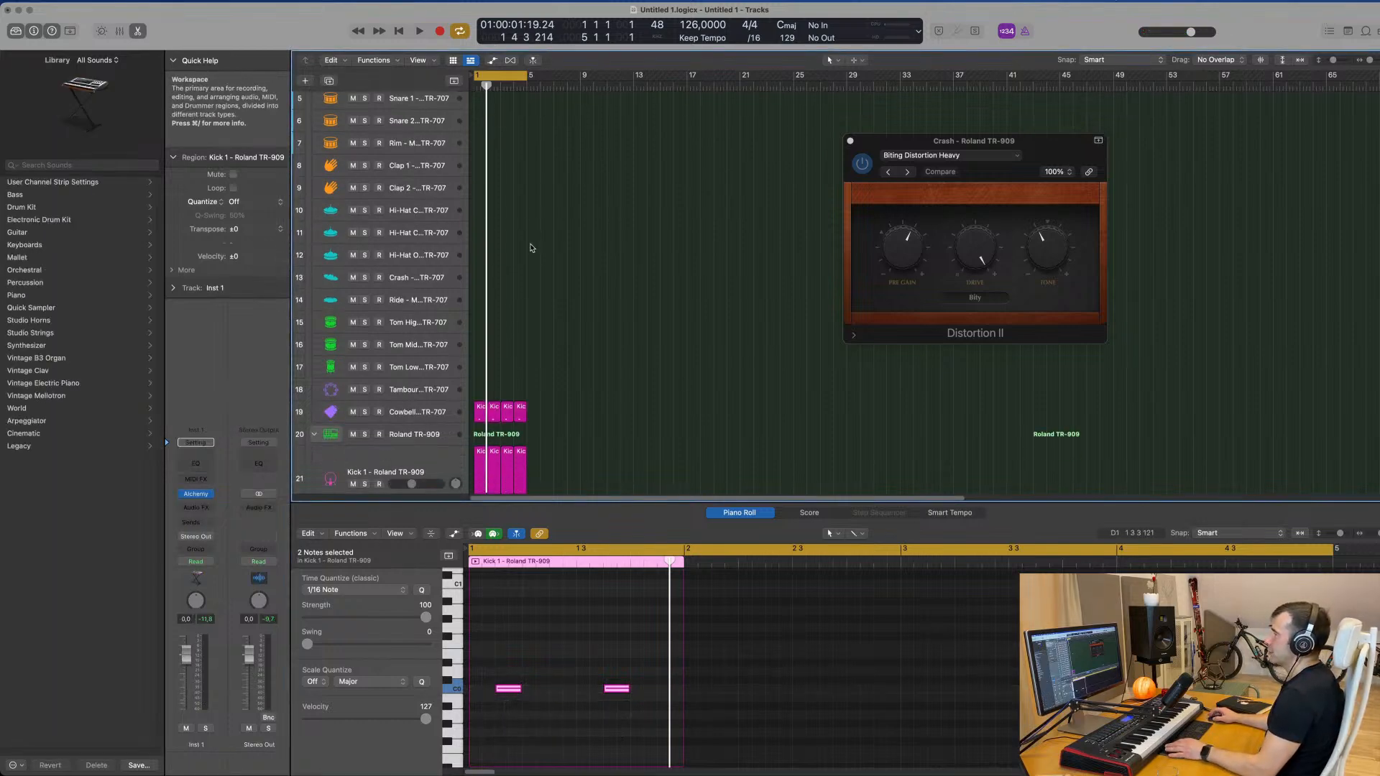
scroll(535, 246, "up", 5)
Play the loop from the start and set the Inst 1 volume to -19 dB
key("space")
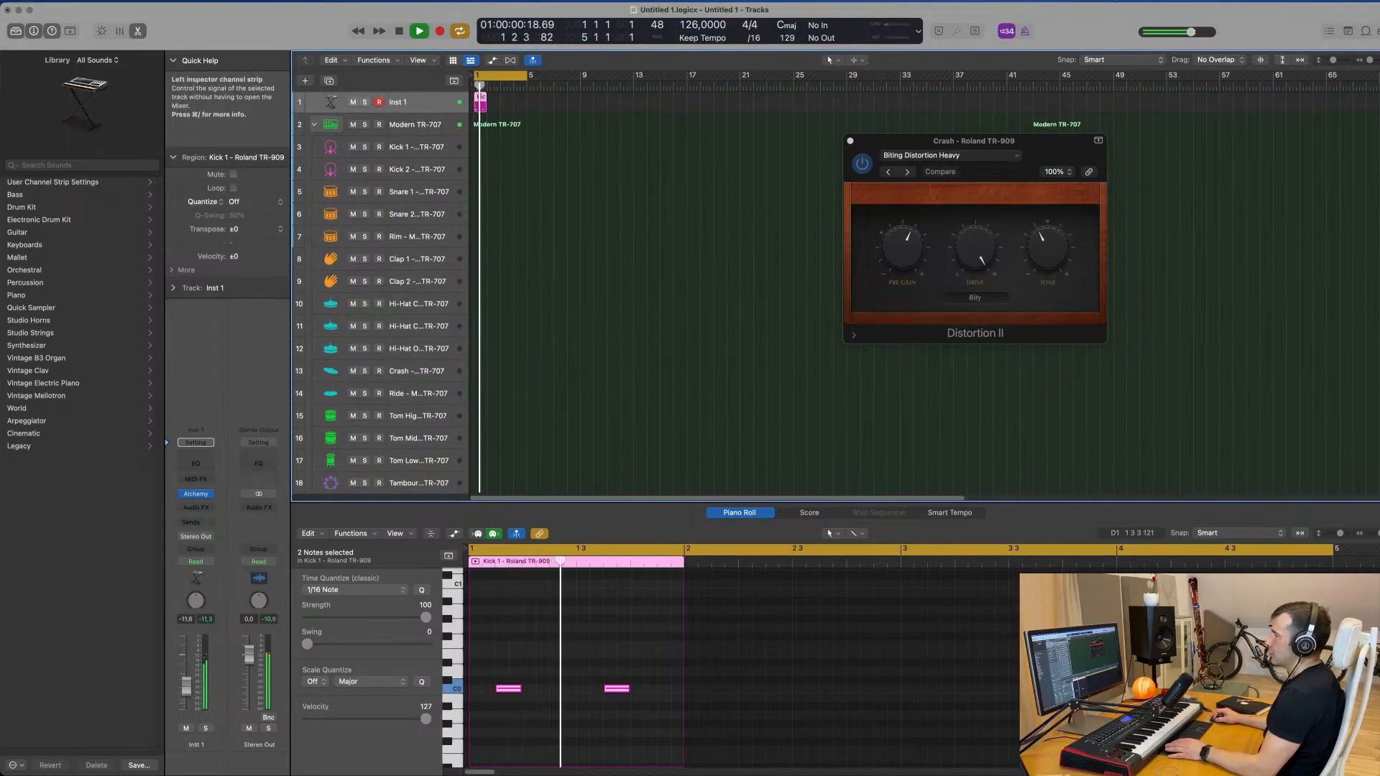
key("space")
key("space")
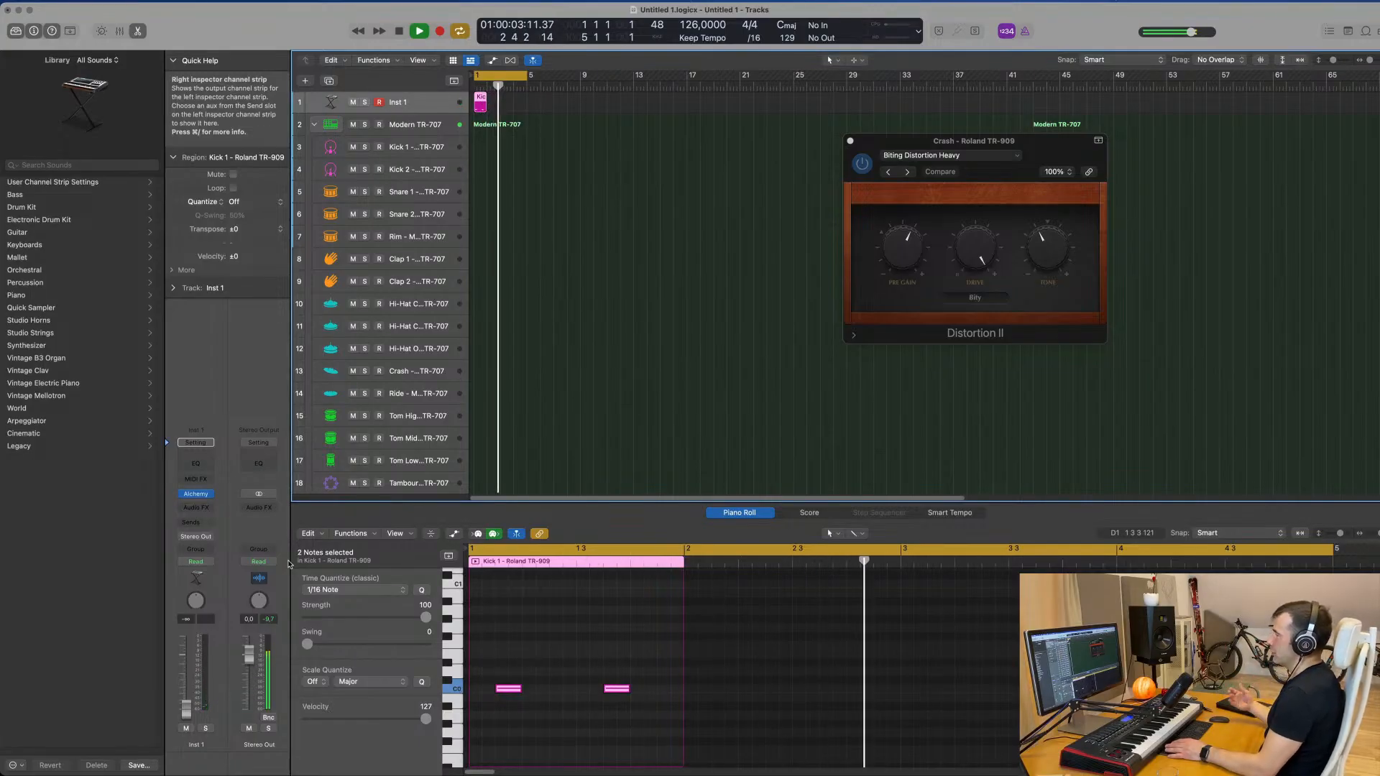
key("space")
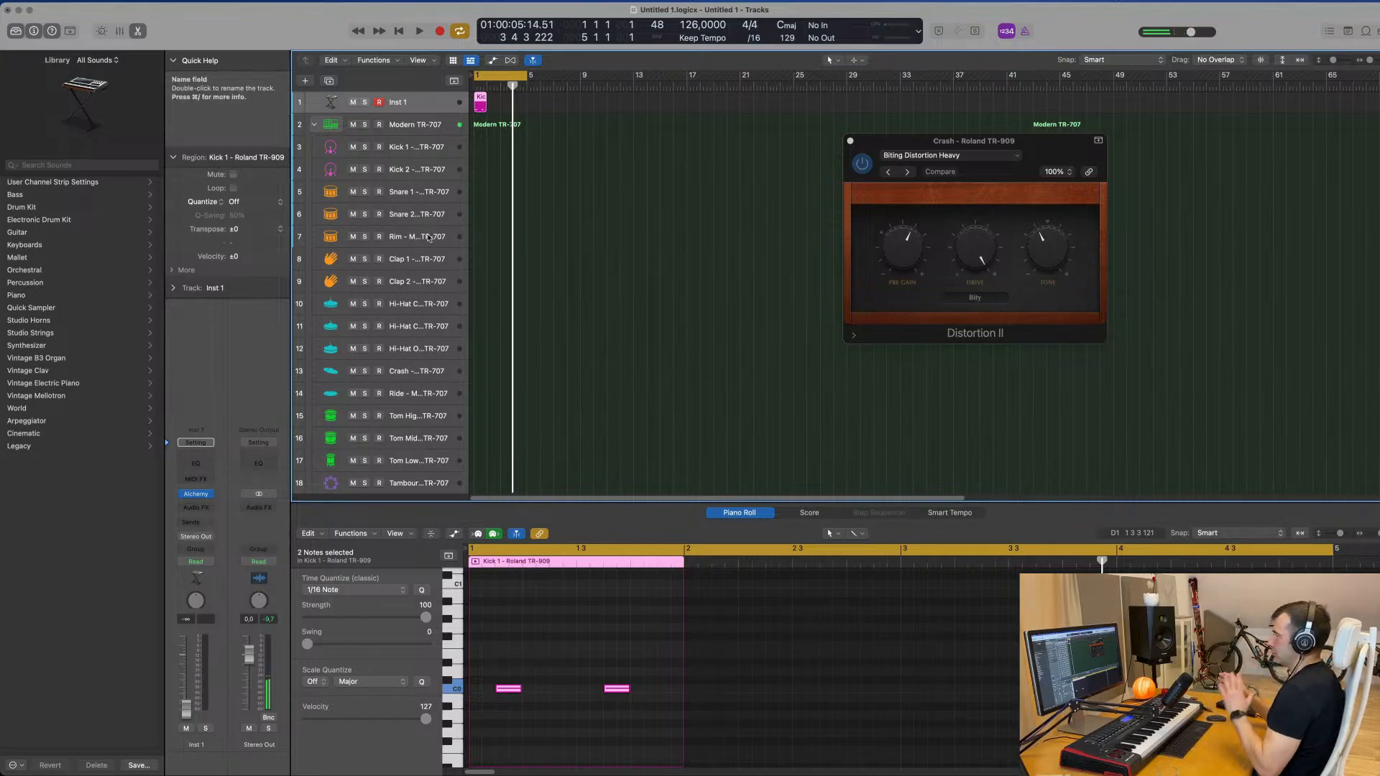
key("Return")
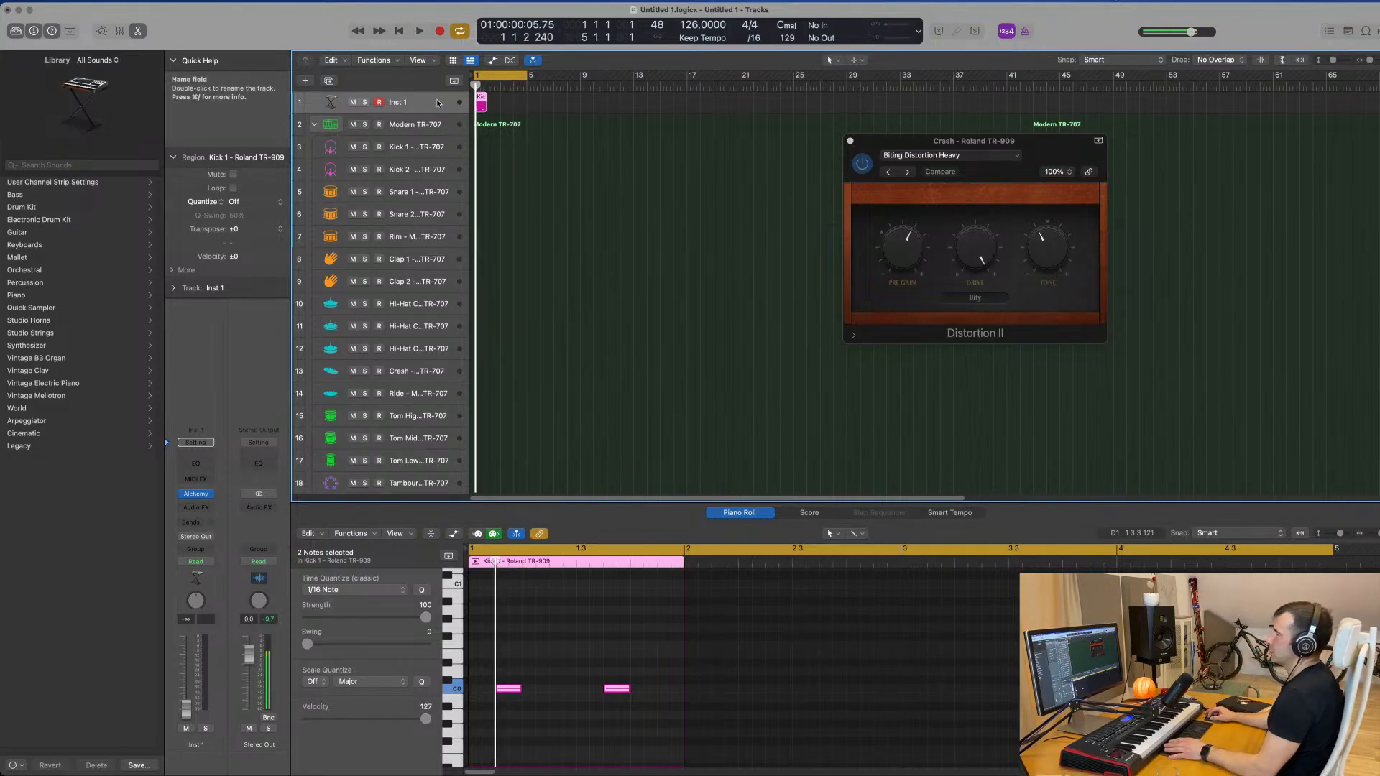
key("space")
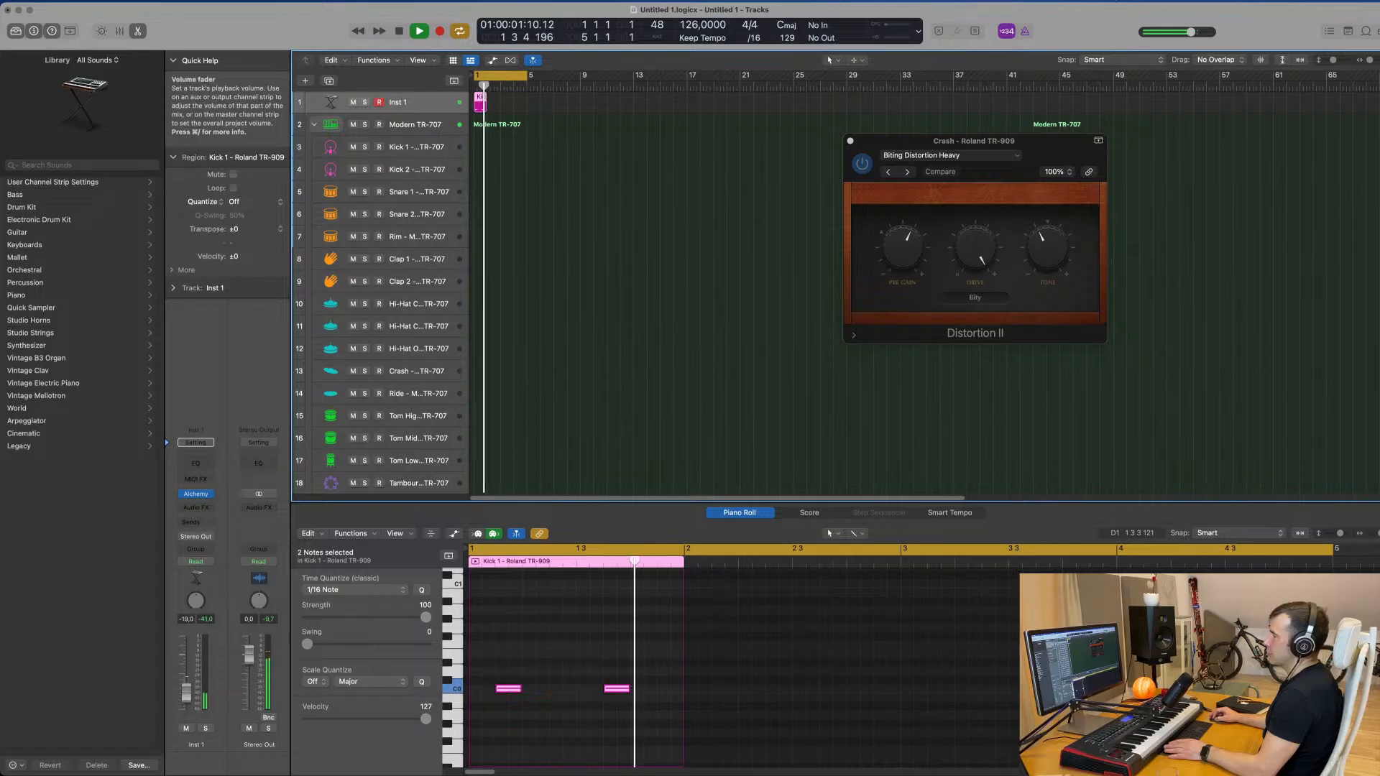
Open Alchemy on Inst 1, search its Bass presets for "acid" and load Acid Etched Bass
left_click(196, 493)
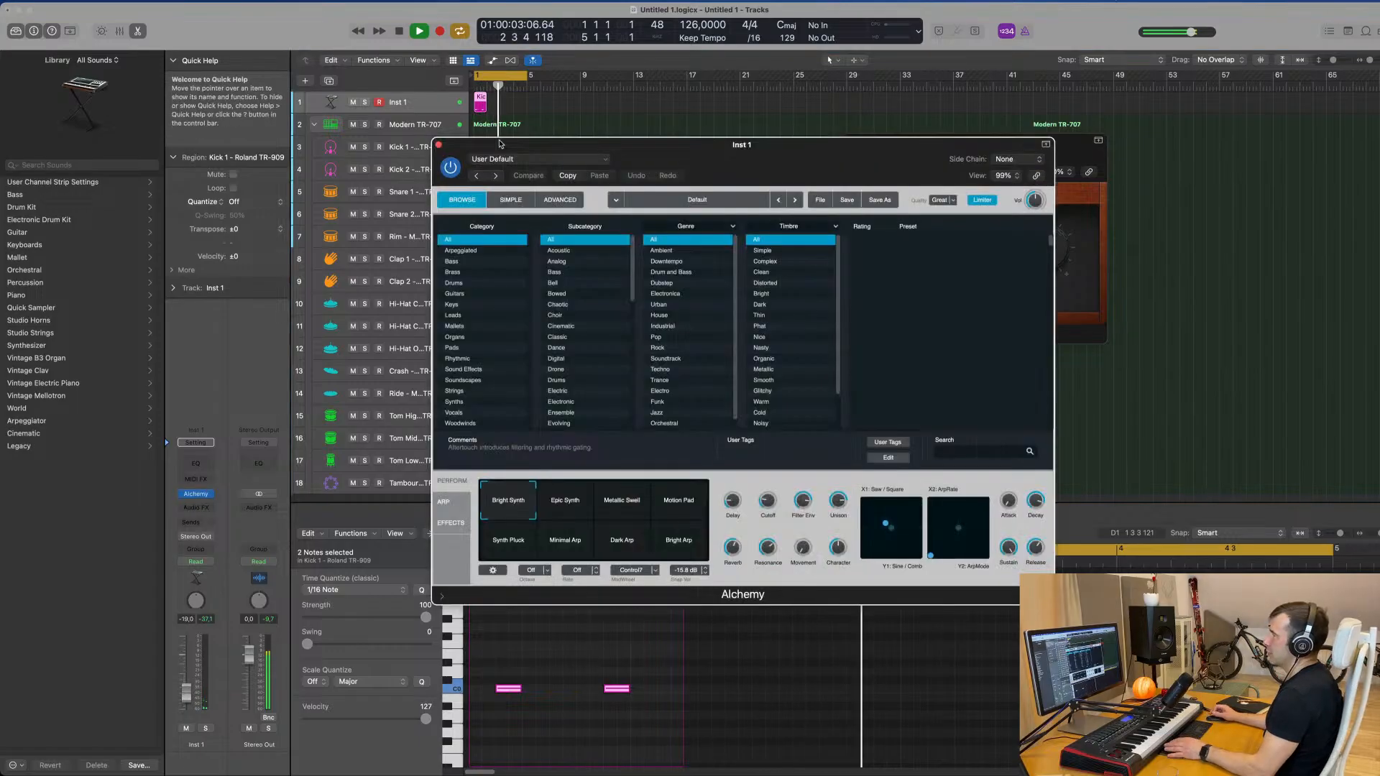
left_click(461, 263)
type("acid")
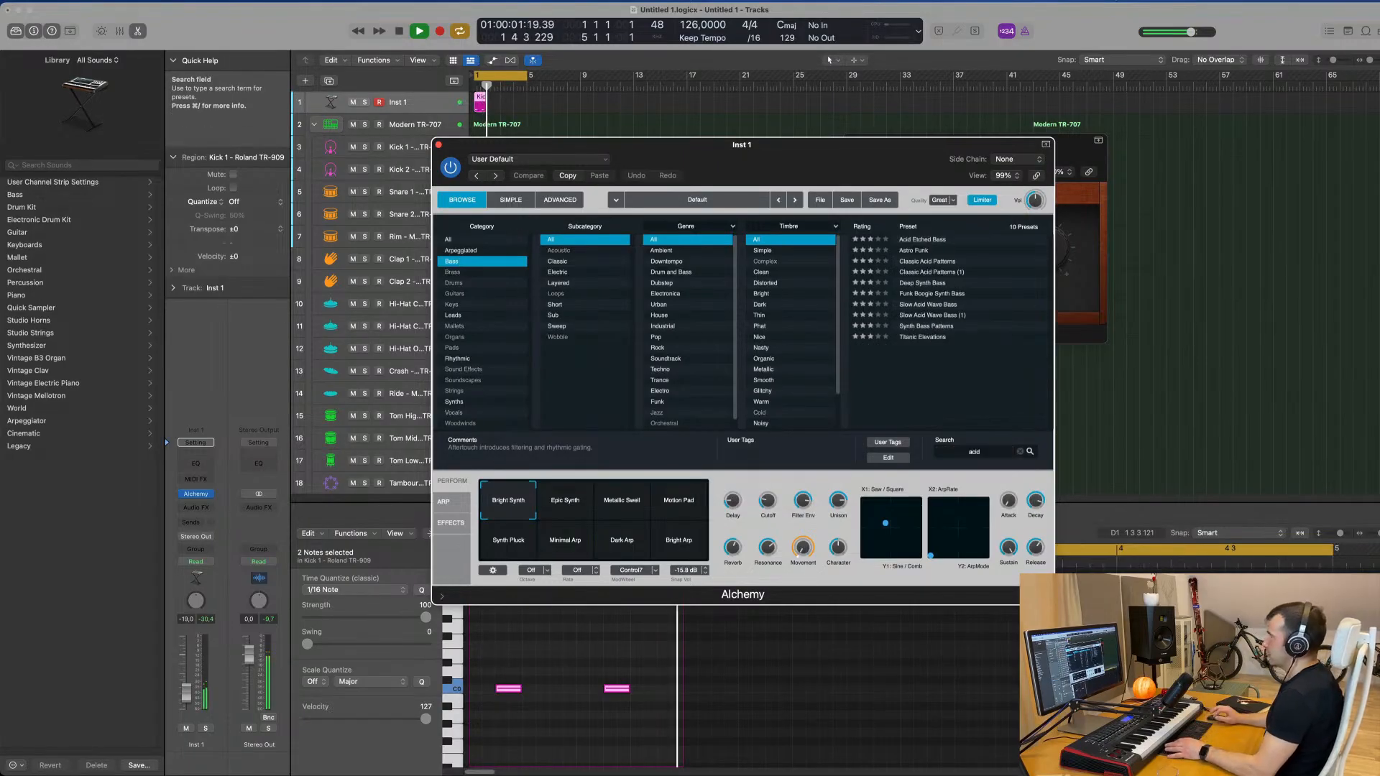
left_click(947, 242)
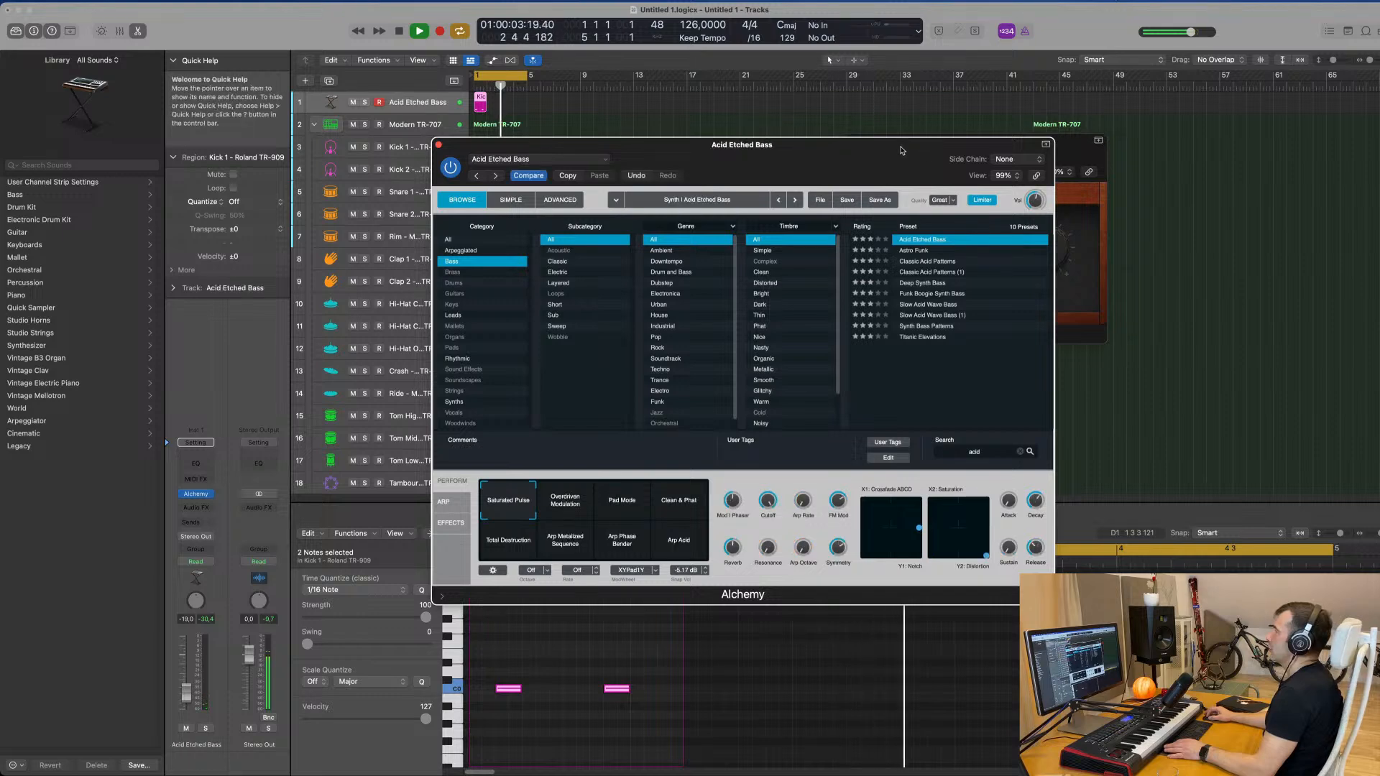
Repeat the Acid Etched Bass region three times to fill four bars
left_click(478, 105)
key("super+r")
key("super+r")
key("super+r")
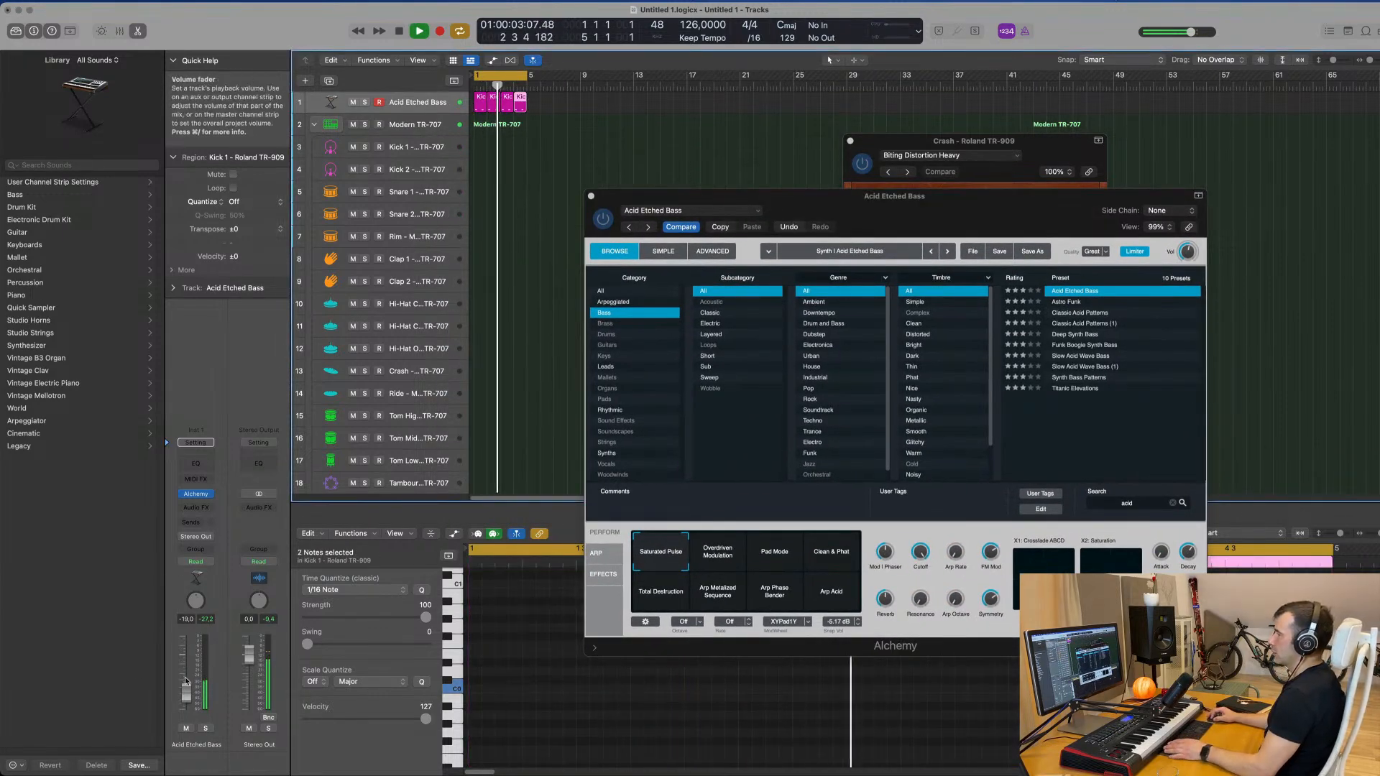
Set the bass track's volume to -10 dB and transpose the notes of all four bass regions up one octave
left_click_drag(186, 694, 191, 679)
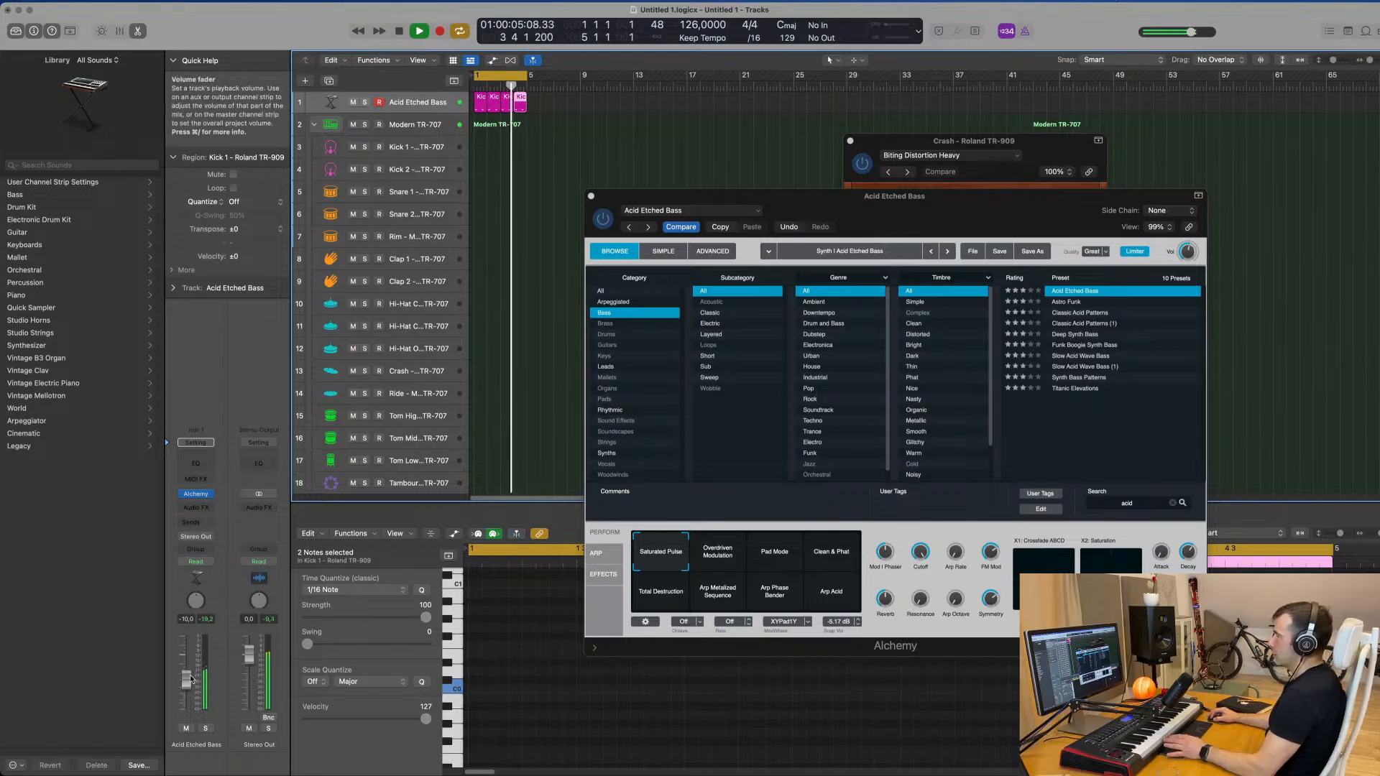
left_click(436, 111)
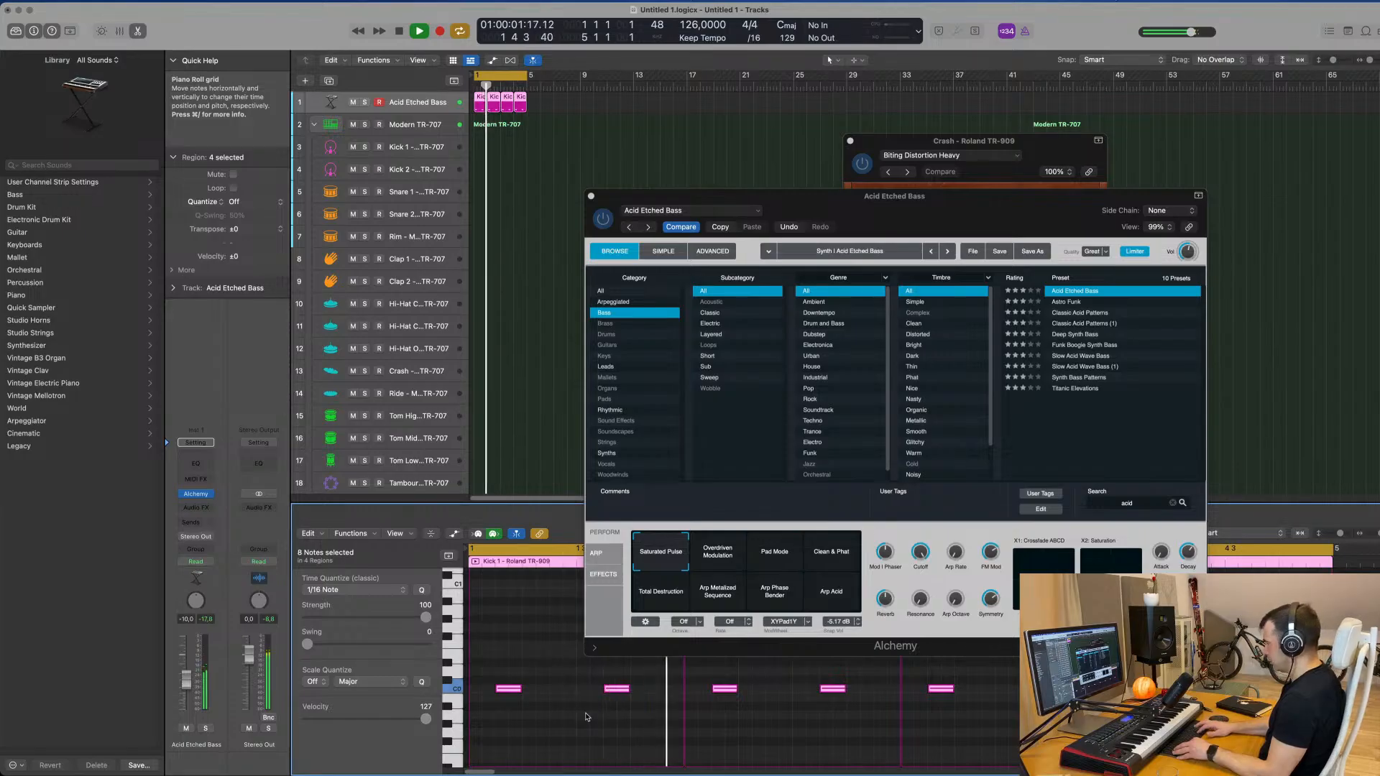
left_click_drag(966, 224, 967, 180)
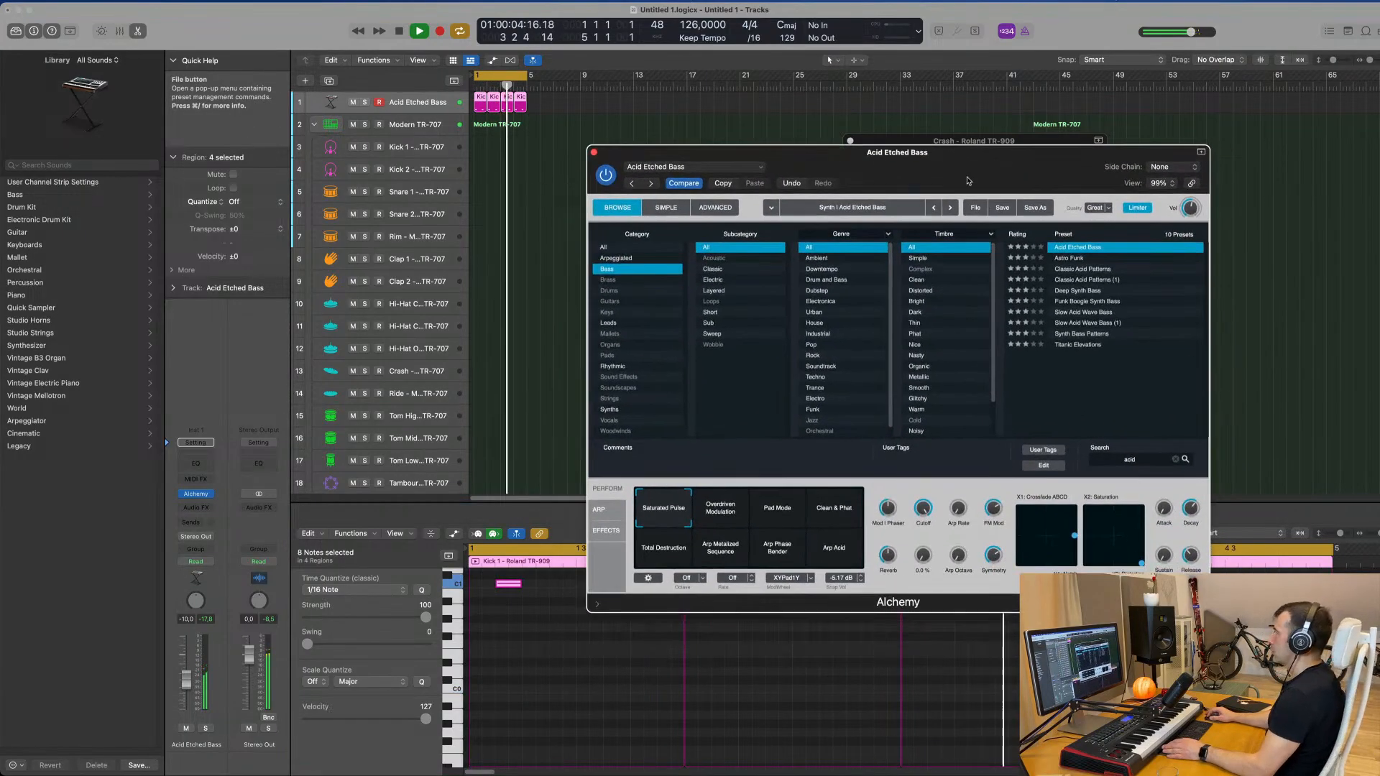
Try the Astro Funk preset with its Tiny performance snapshot at a louder track volume
left_click(1067, 258)
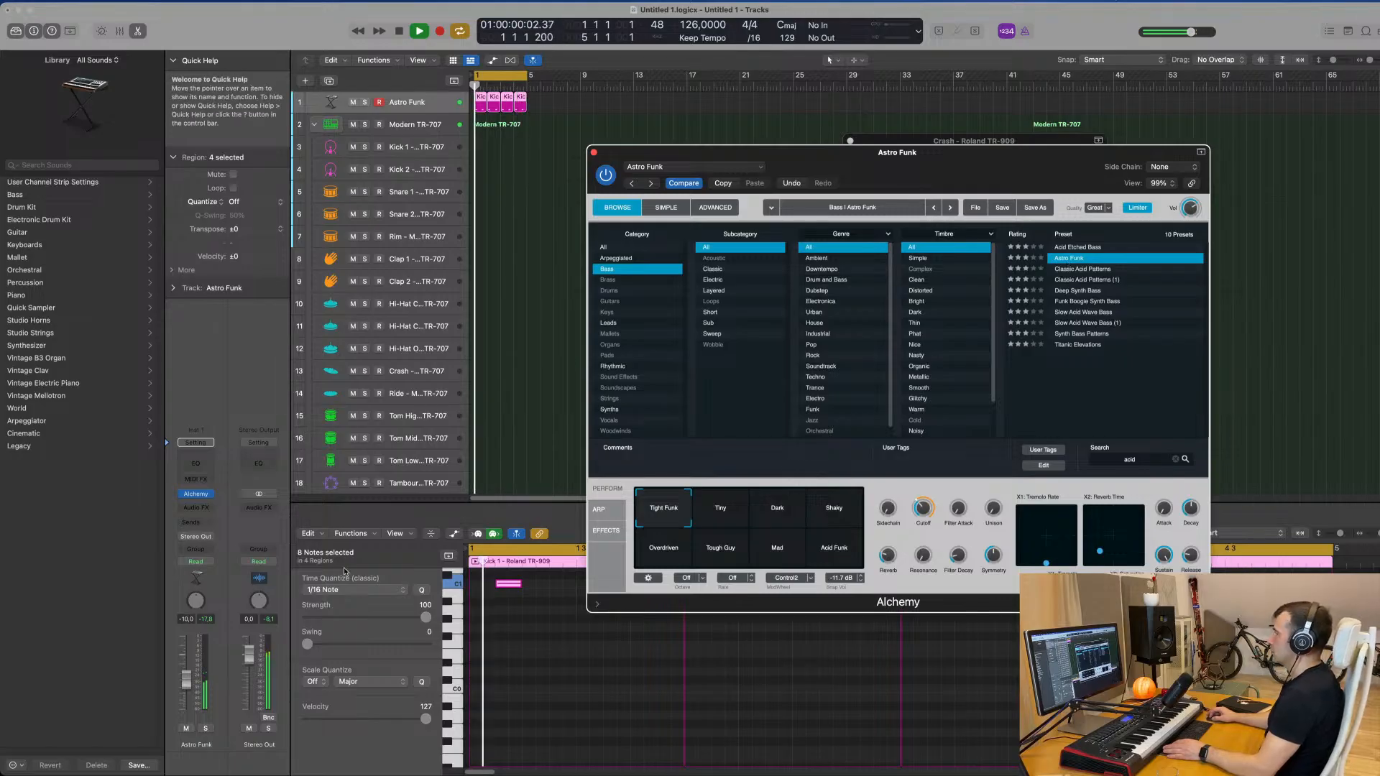
left_click(187, 677)
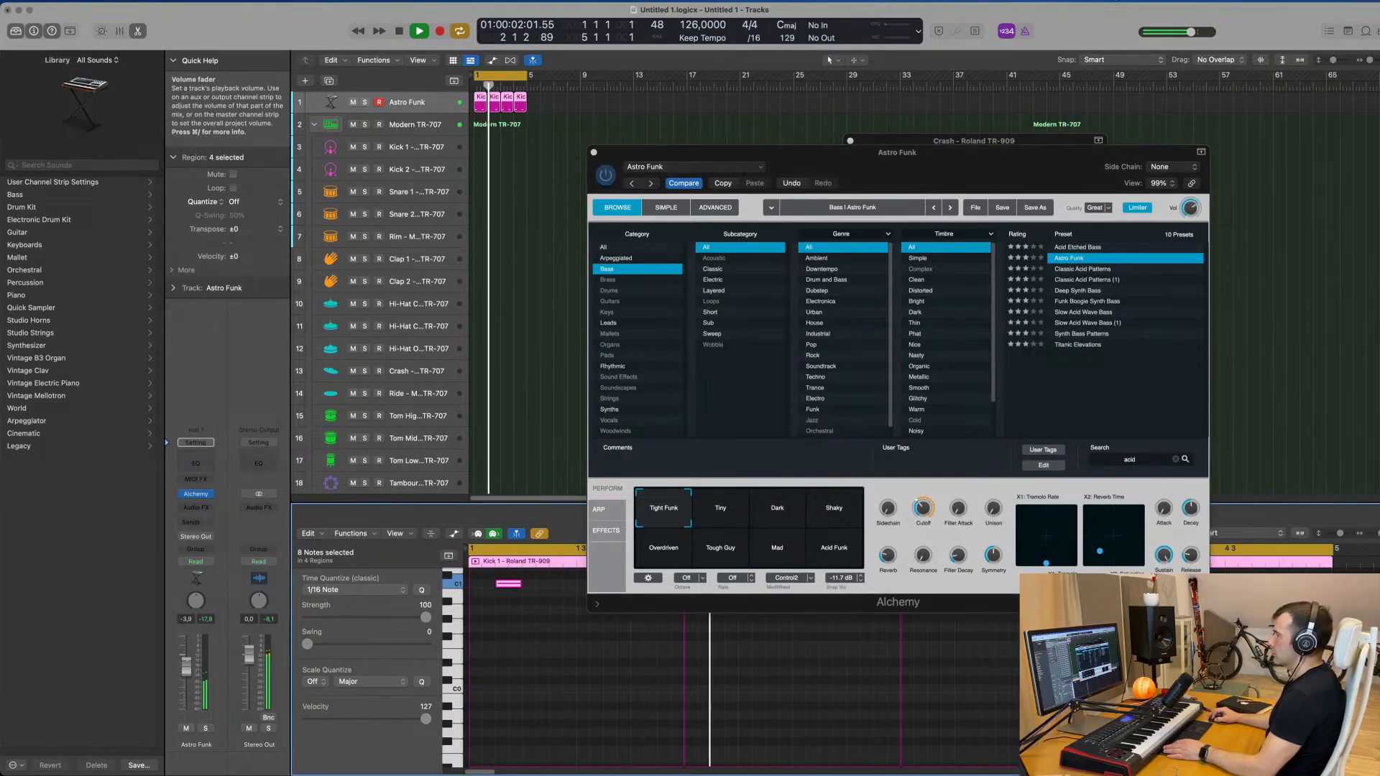
left_click(738, 524)
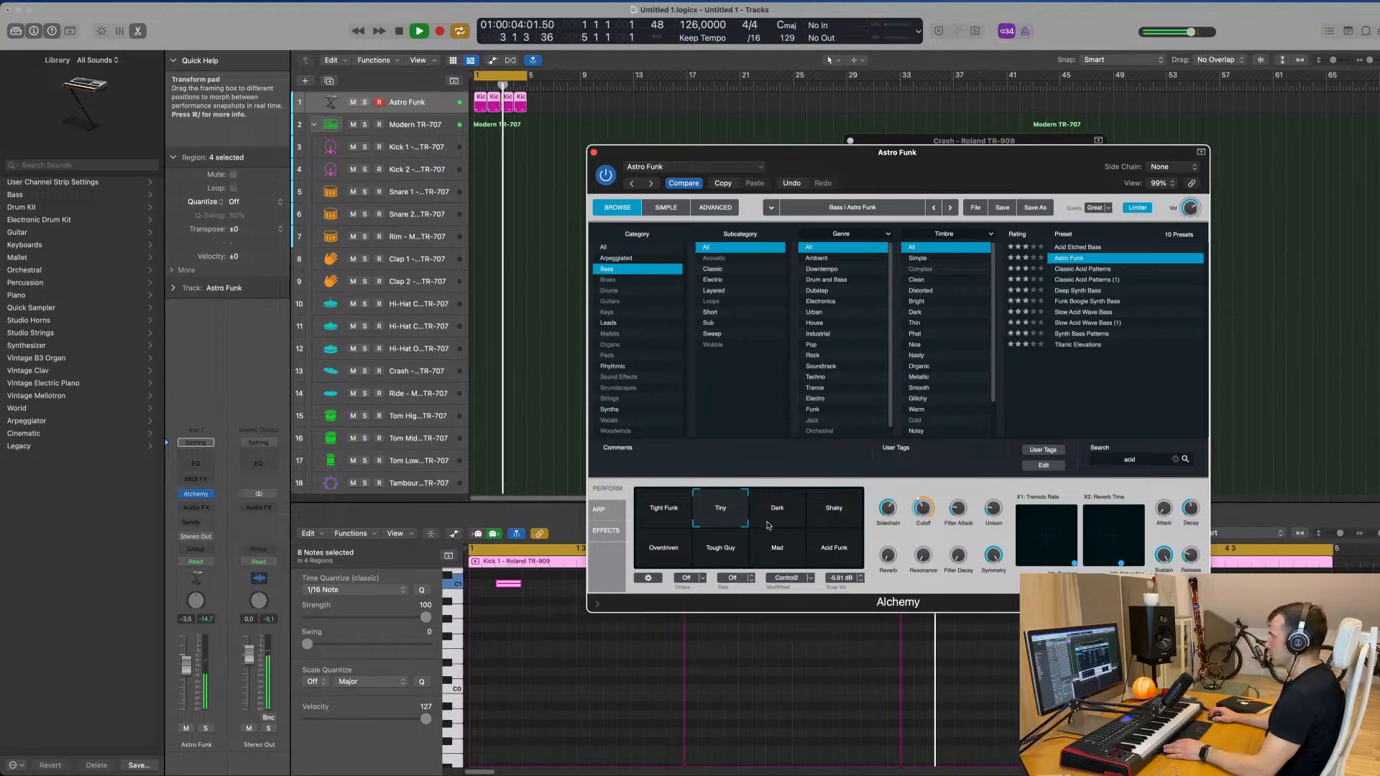
Load the Classic Acid Patterns preset, set its arpeggiator mode to Off and return to the performance controls
left_click(1085, 269)
left_click_drag(975, 167, 934, 131)
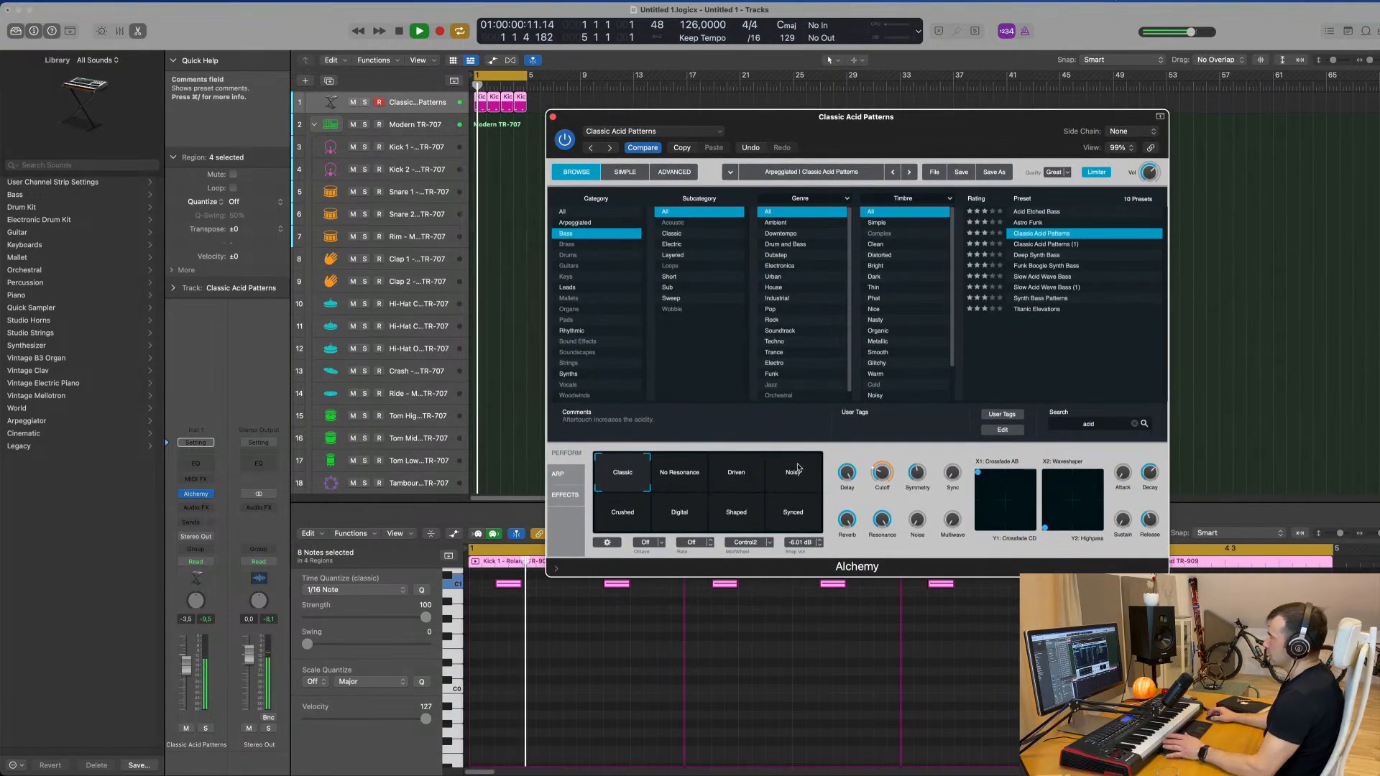
left_click(558, 474)
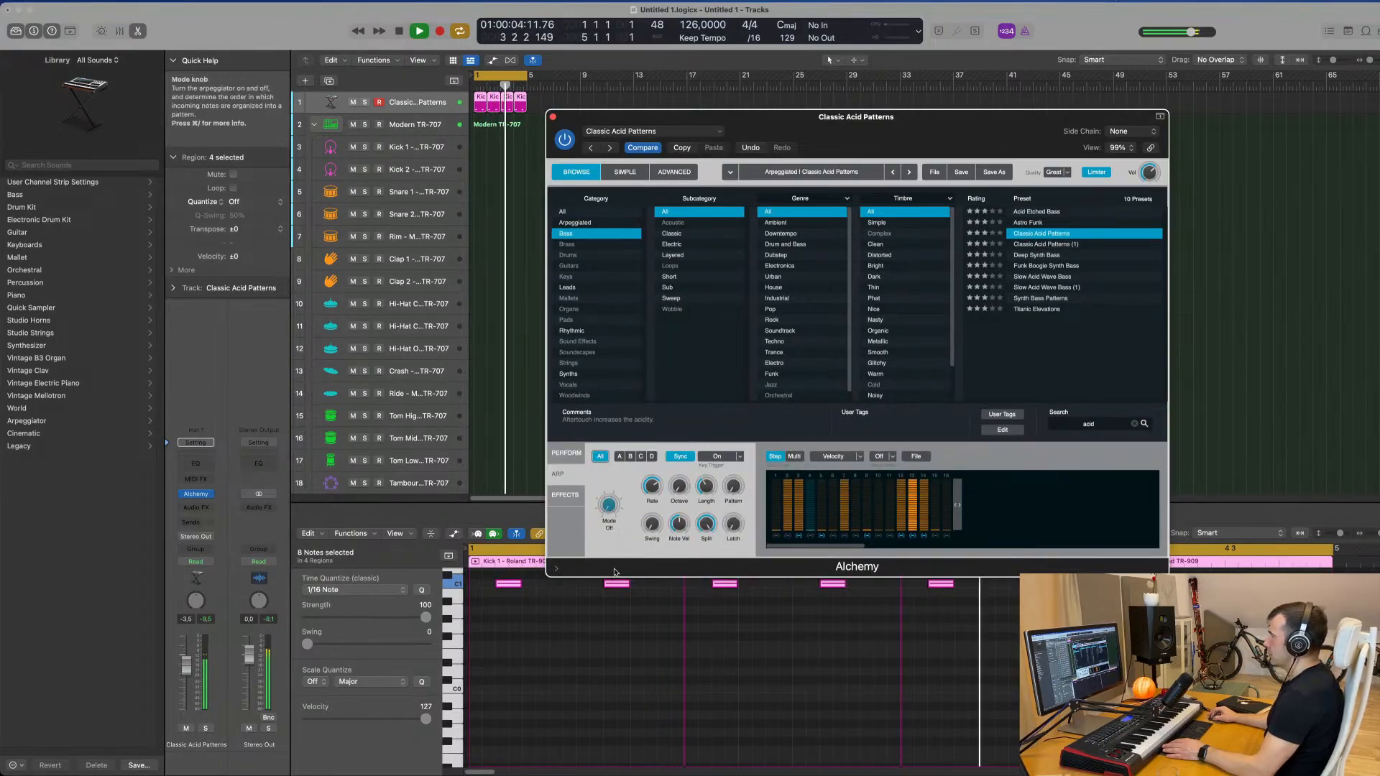
left_click_drag(875, 121, 998, 208)
left_click(689, 540)
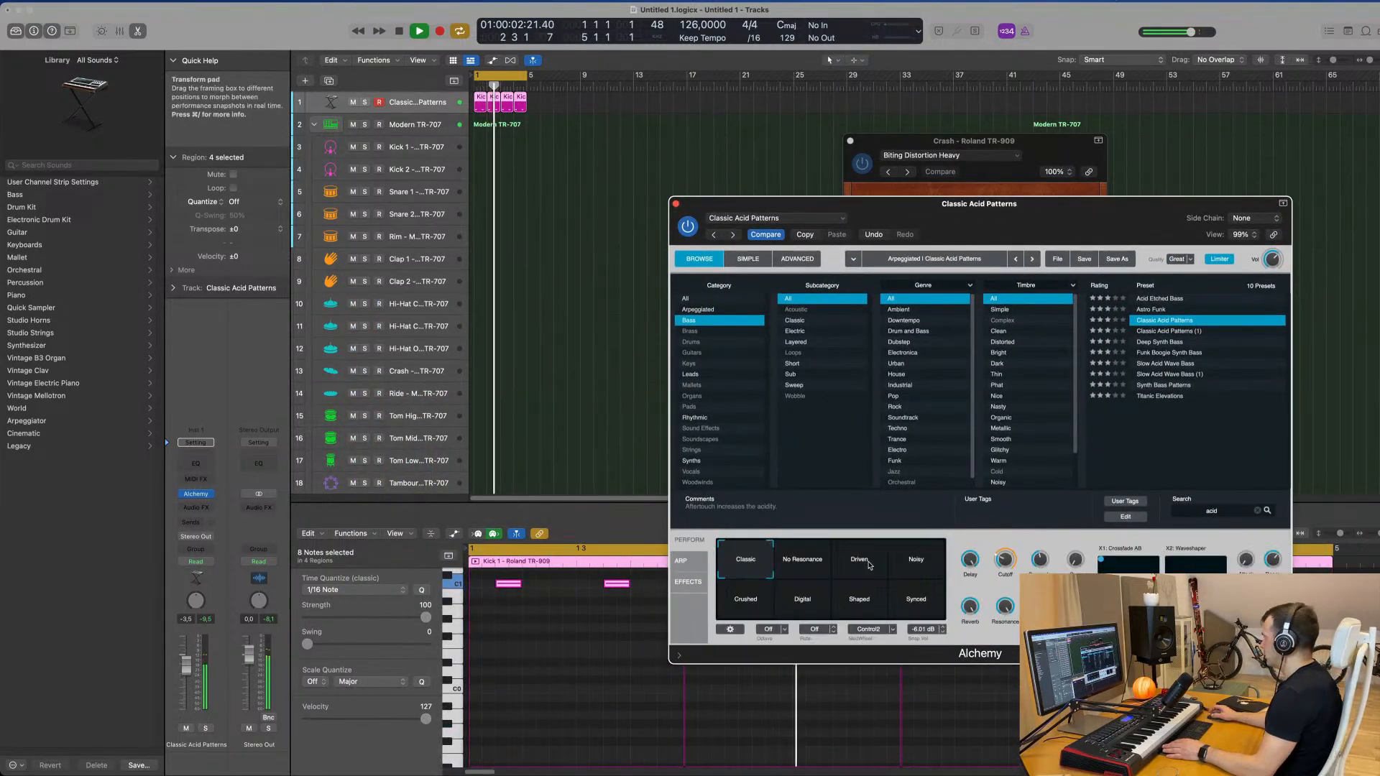
Lower the bass track's volume to -12 dB and shape its sound with the Driven performance snapshot and the Cutoff control
left_click_drag(187, 665, 187, 684)
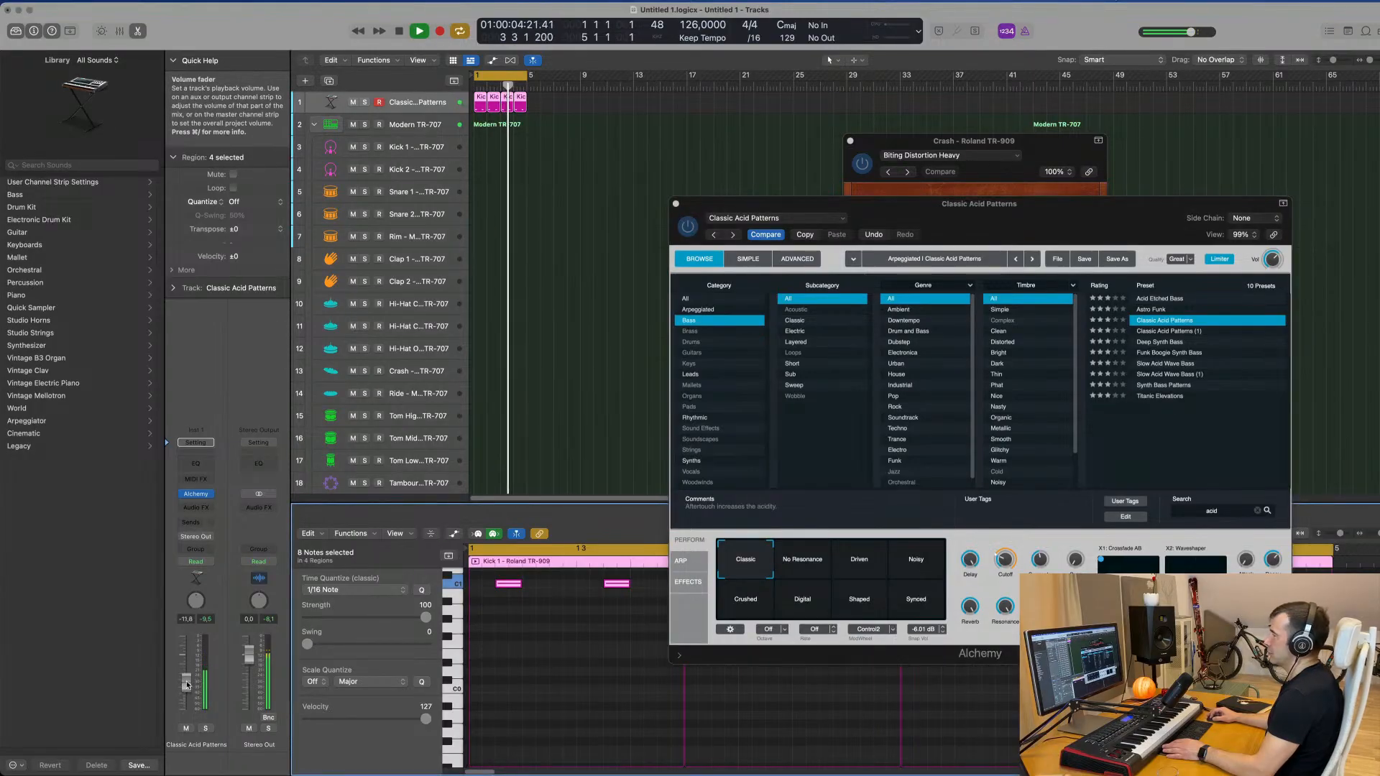
left_click_drag(997, 565, 1003, 574)
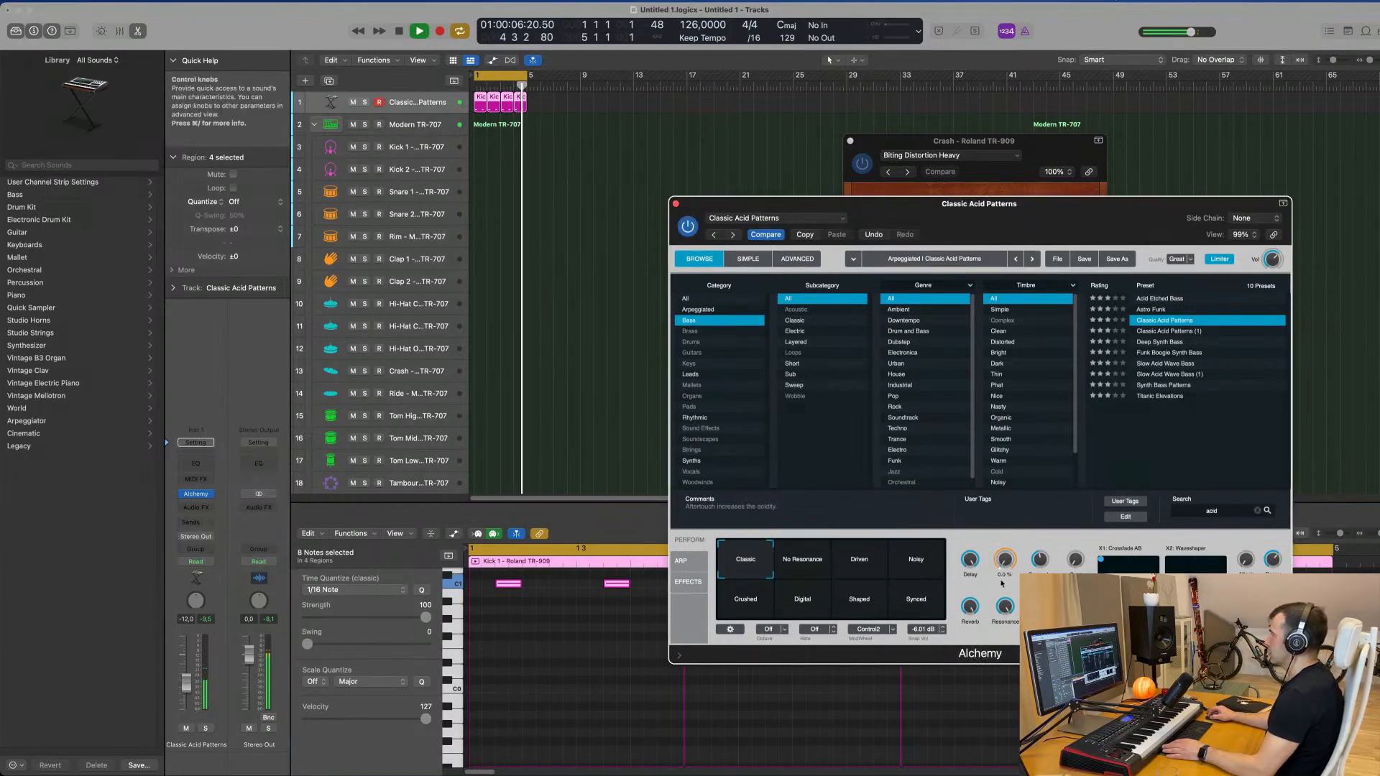
left_click(801, 561)
left_click_drag(856, 557, 882, 558)
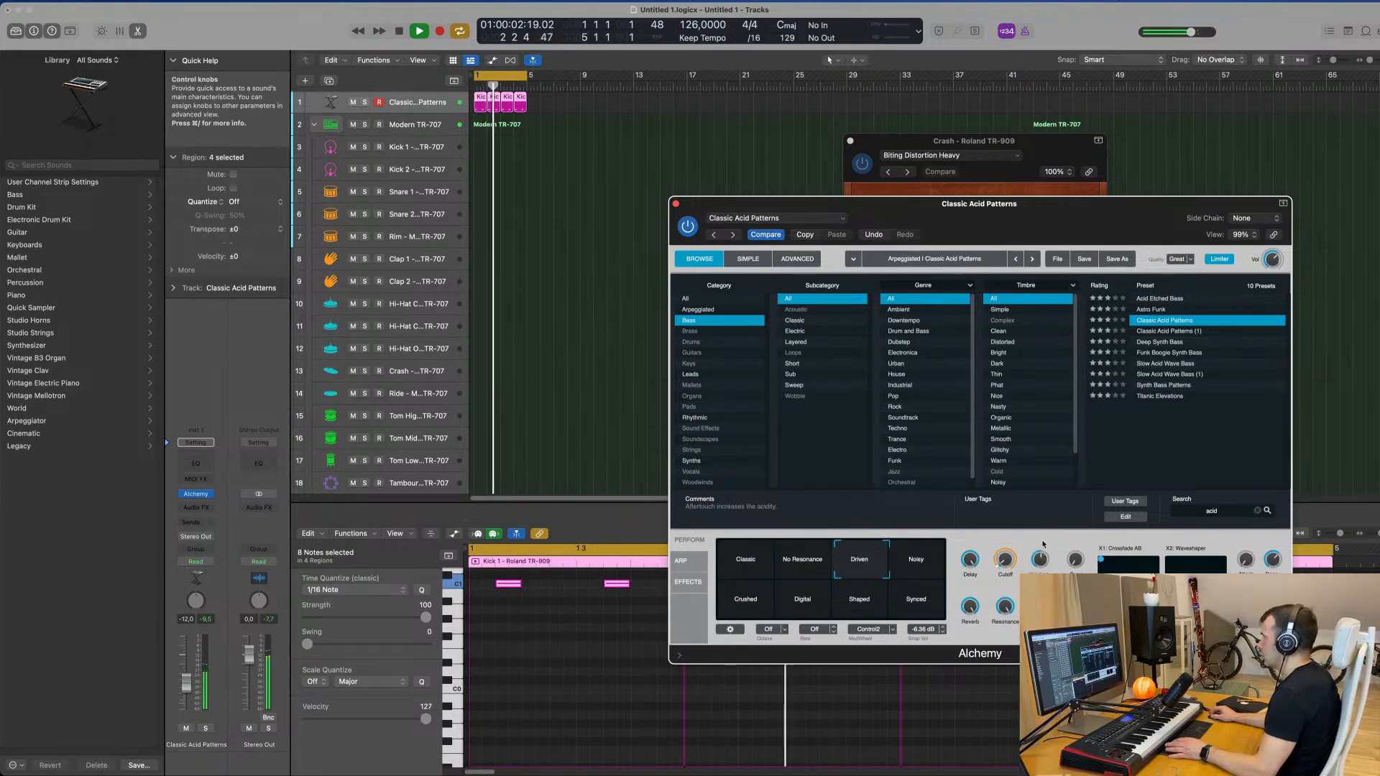
left_click_drag(1001, 573, 1007, 552)
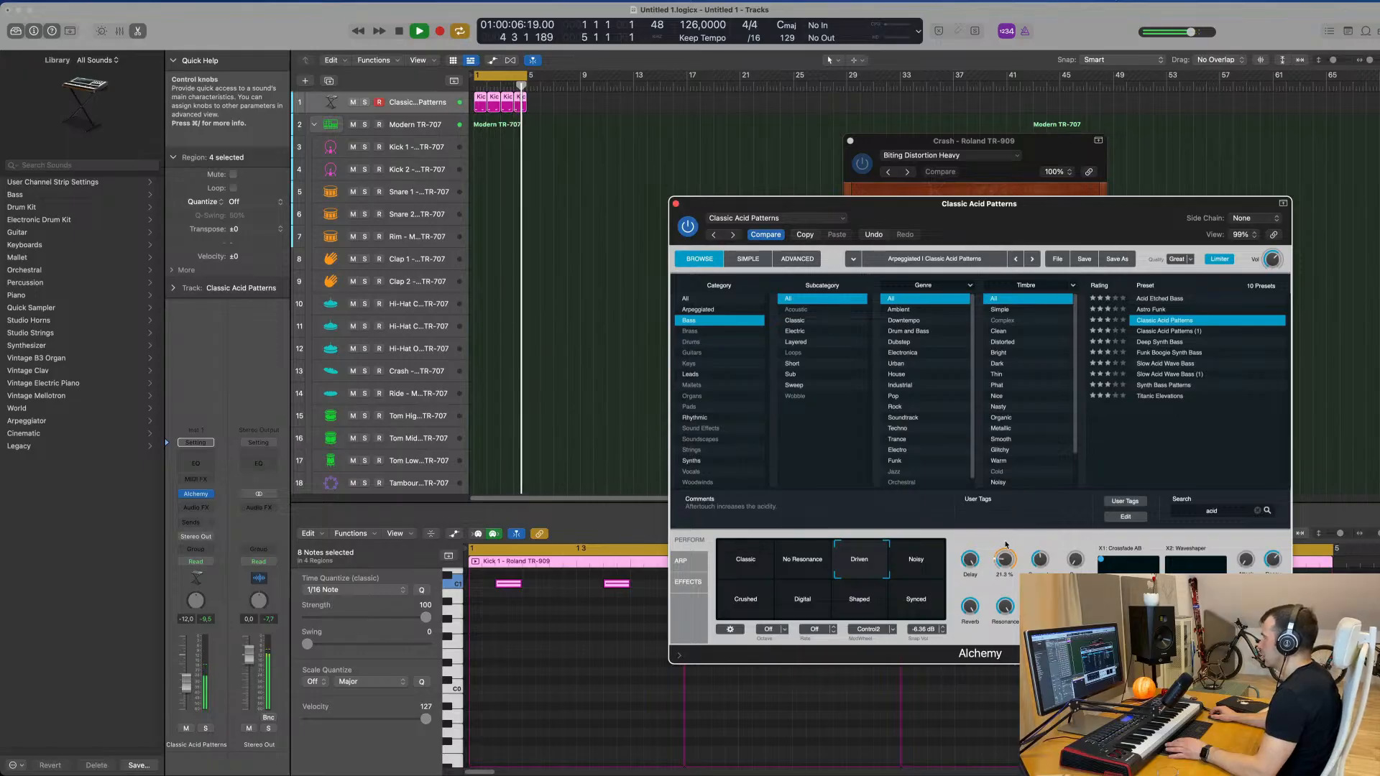
left_click_drag(1004, 559, 997, 568)
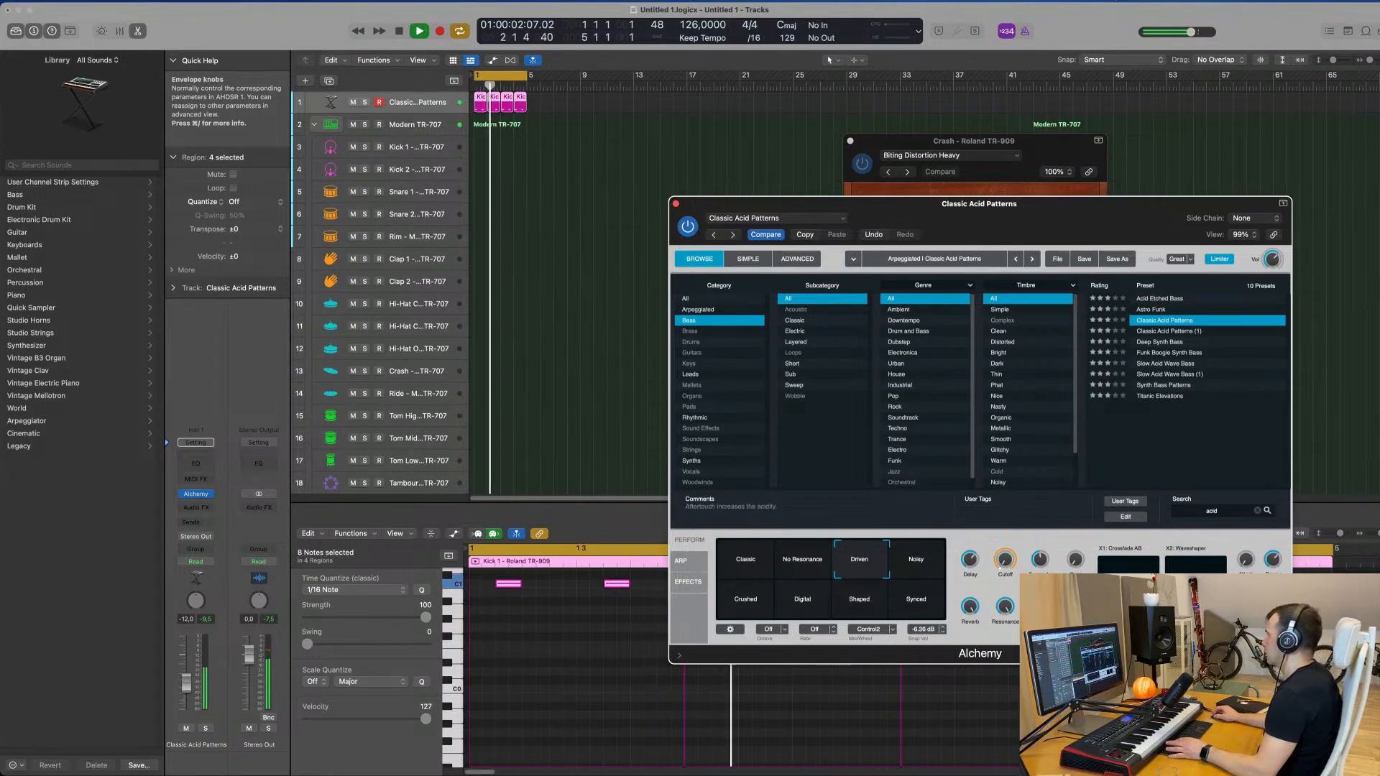
Insert a Compressor on the bass track and side-chain it to Kick 1 - Roland TR-909 (Inst 19)
left_click_drag(898, 204, 936, 177)
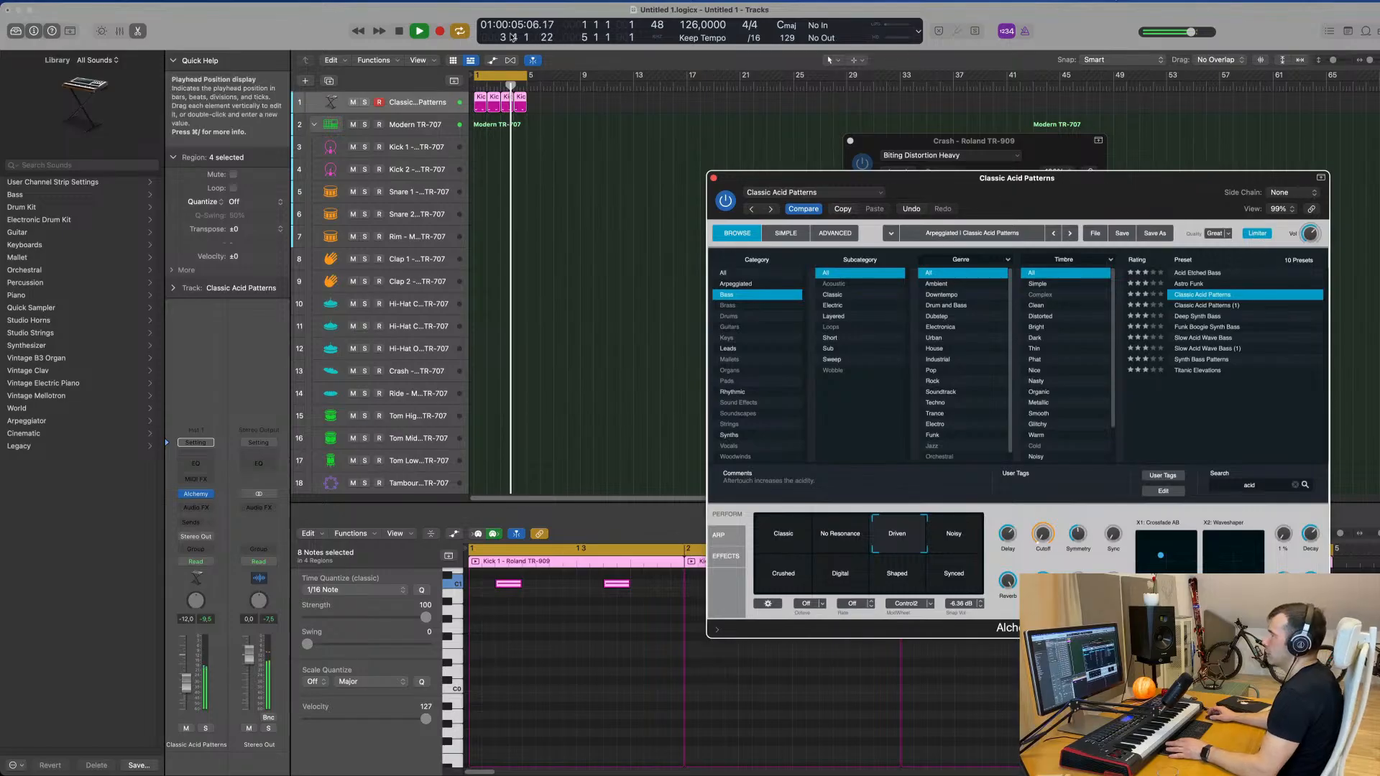
left_click(412, 94)
left_click(195, 508)
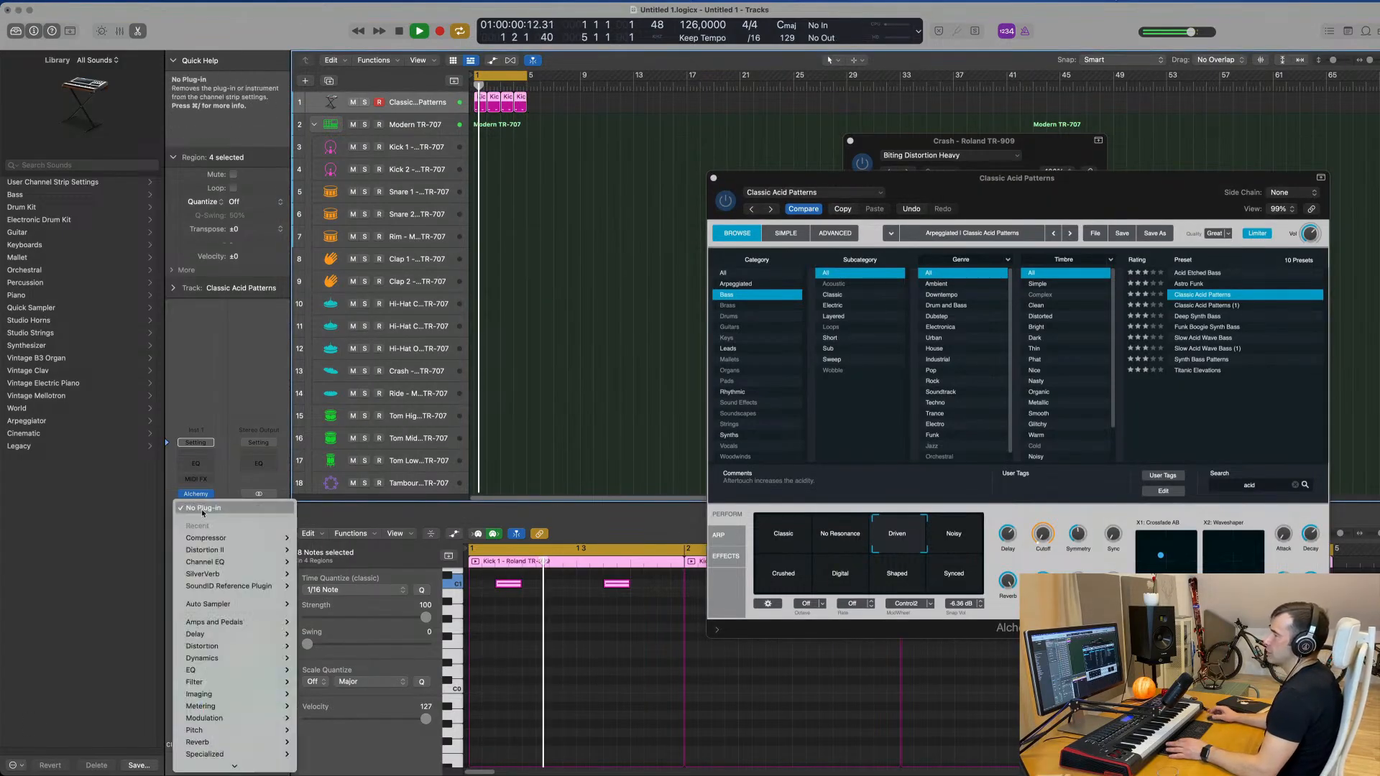
mouse_move(258, 538)
left_click(312, 539)
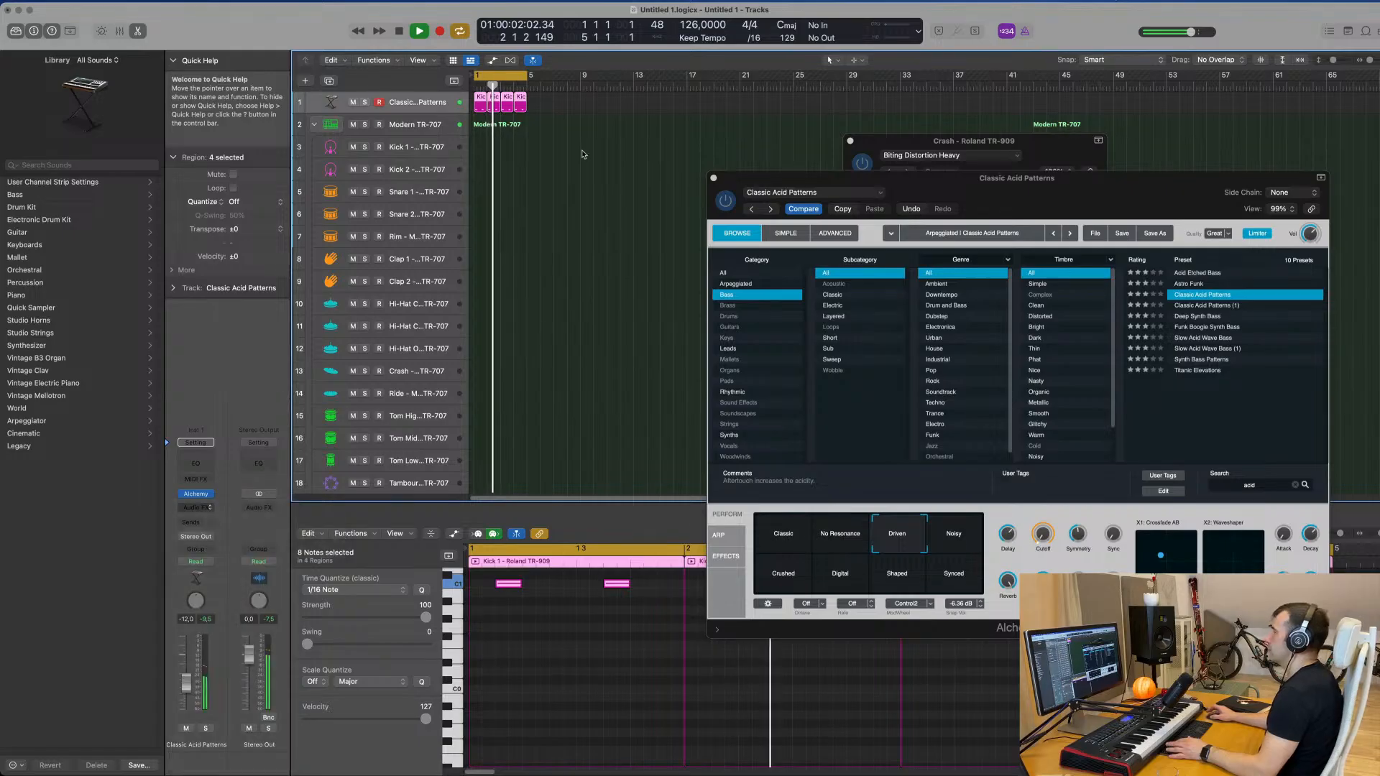
left_click(928, 165)
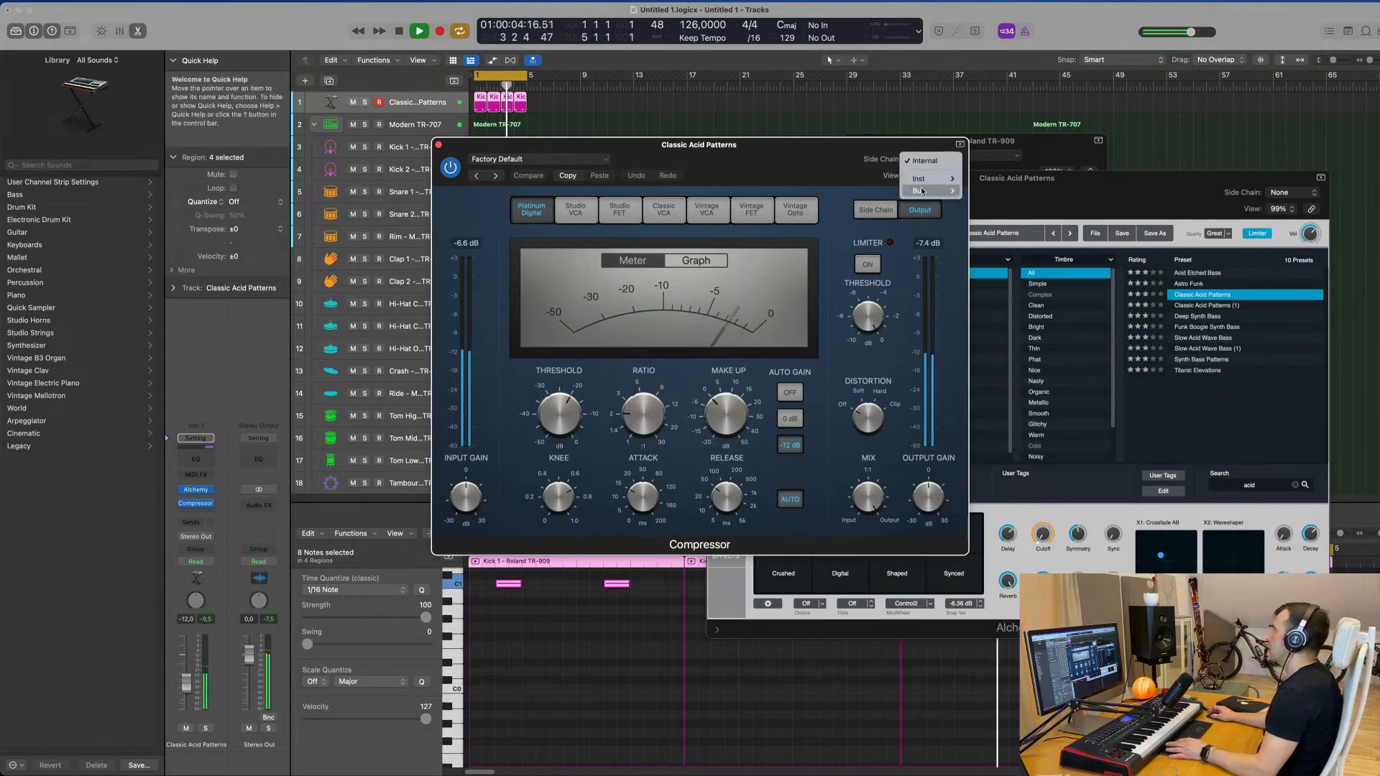
mouse_move(928, 181)
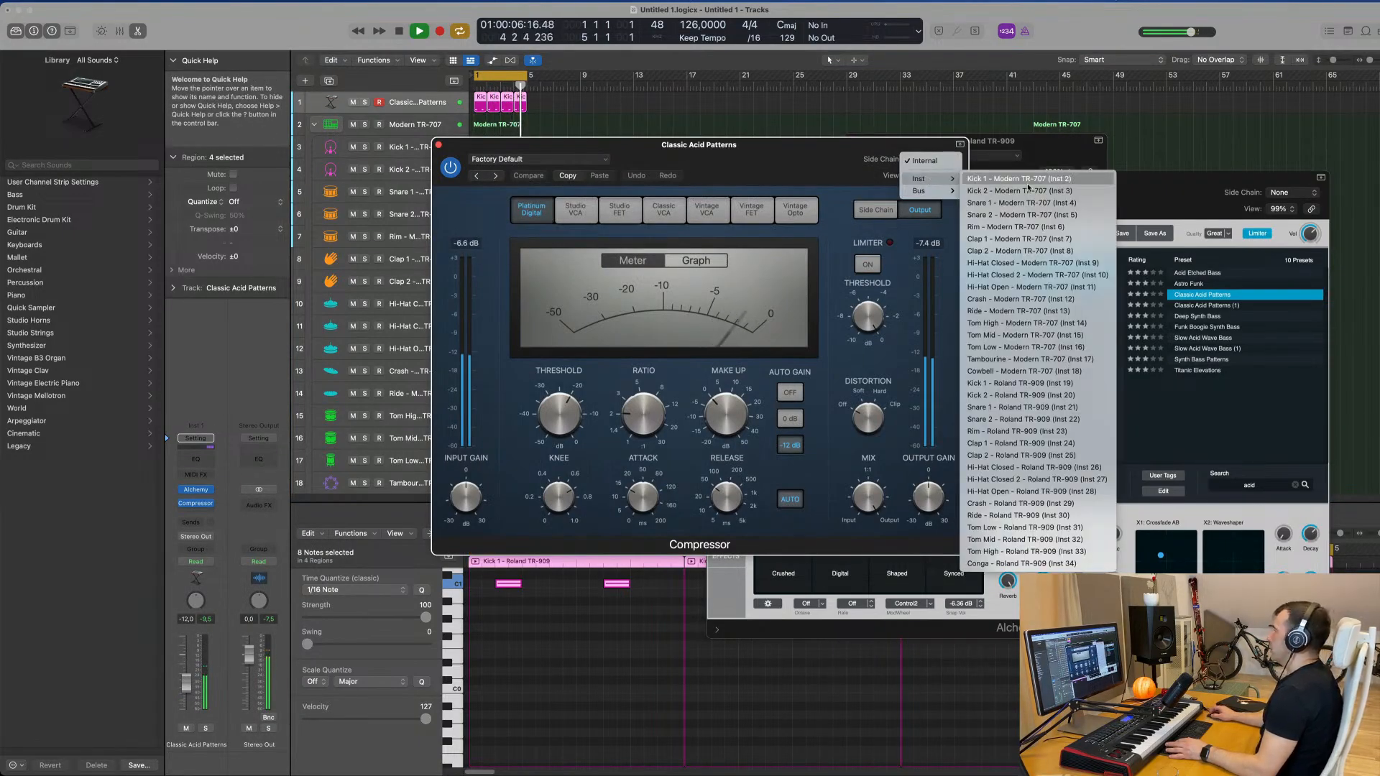
left_click(1021, 383)
left_click_drag(827, 144, 969, 139)
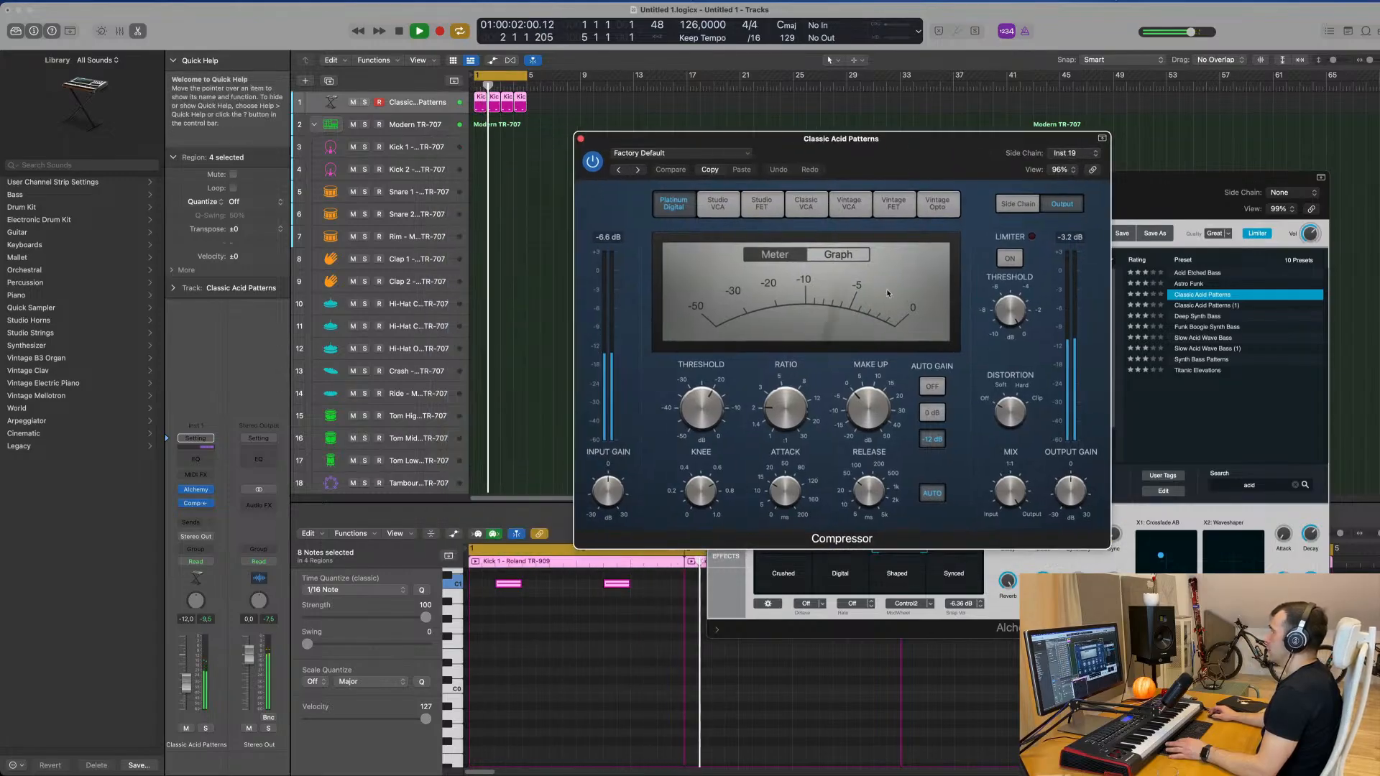
Turn off the compressor's automatic release and raise its ratio to 3.9:1
left_click(920, 495)
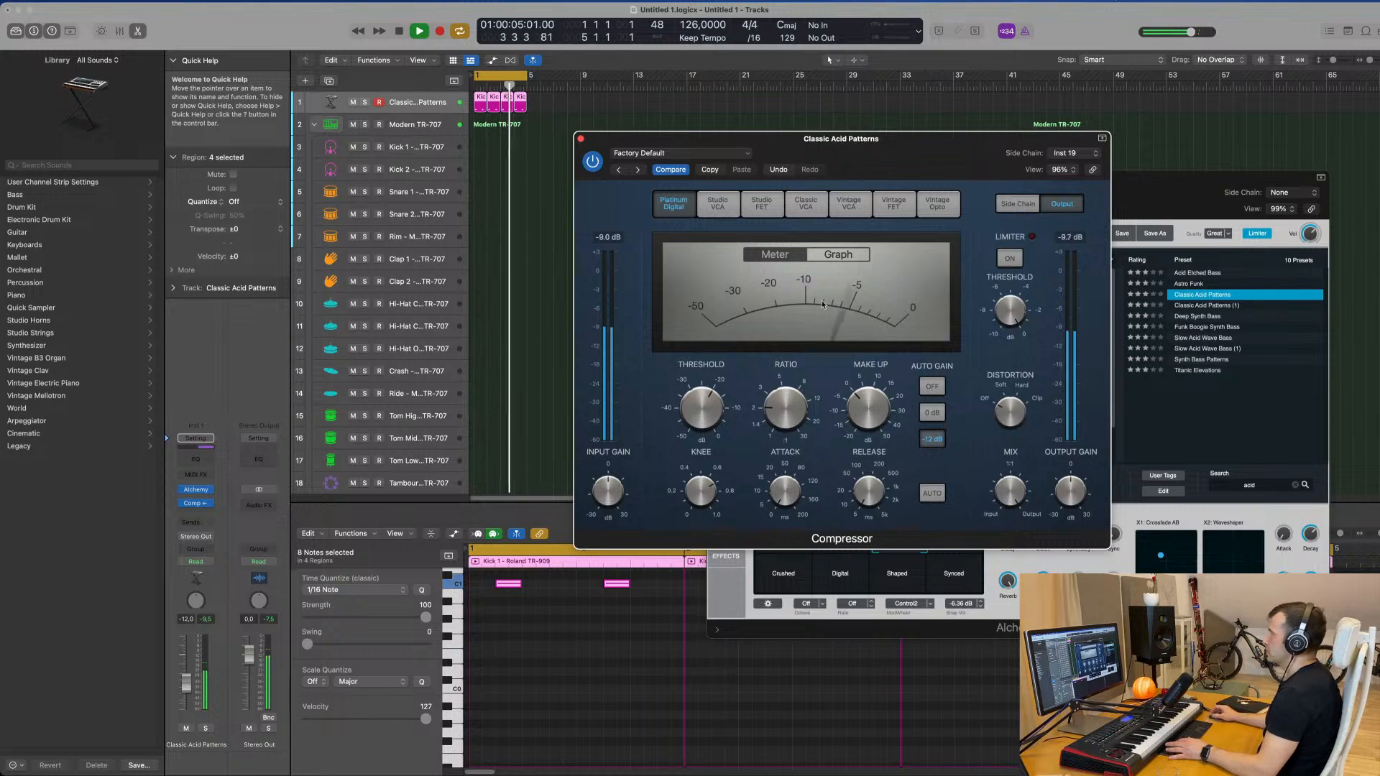
mouse_move(784, 418)
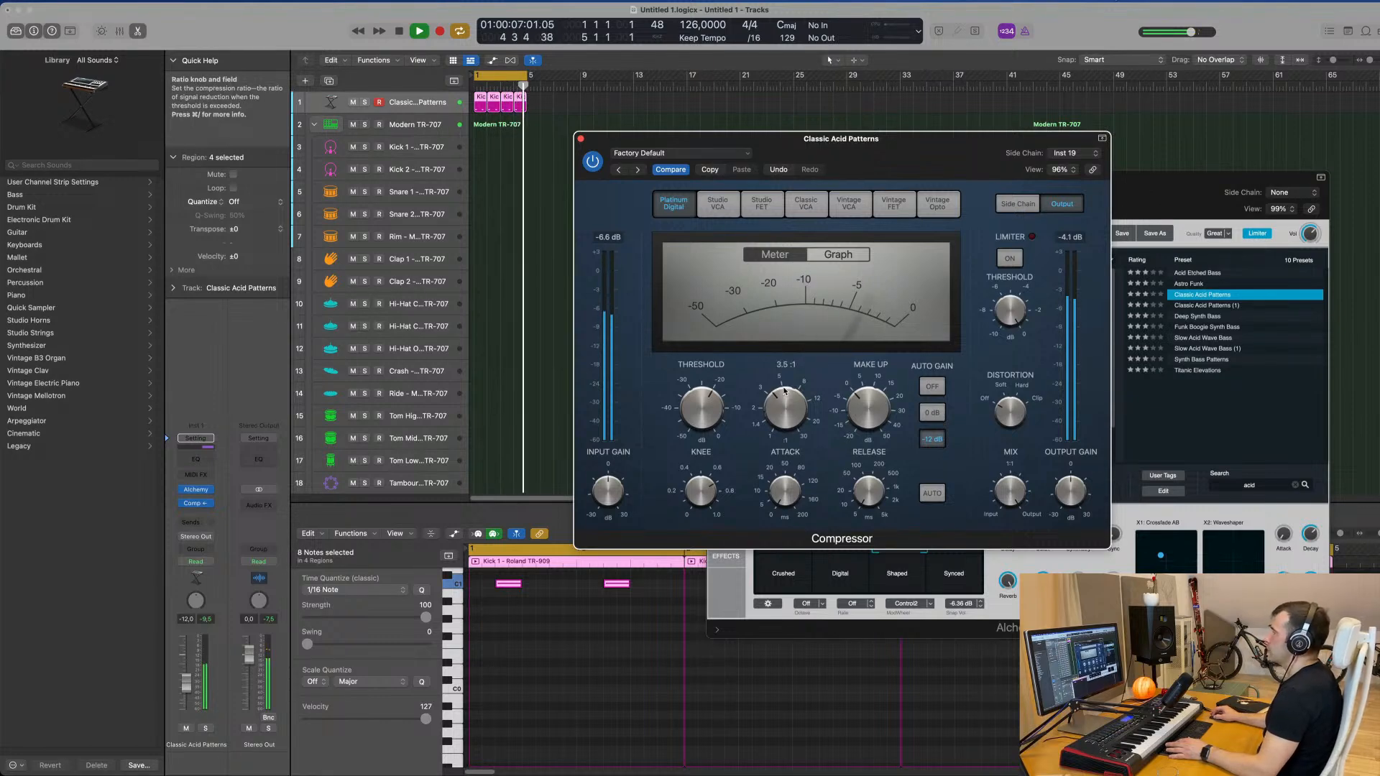
scroll(784, 386, "up", 3)
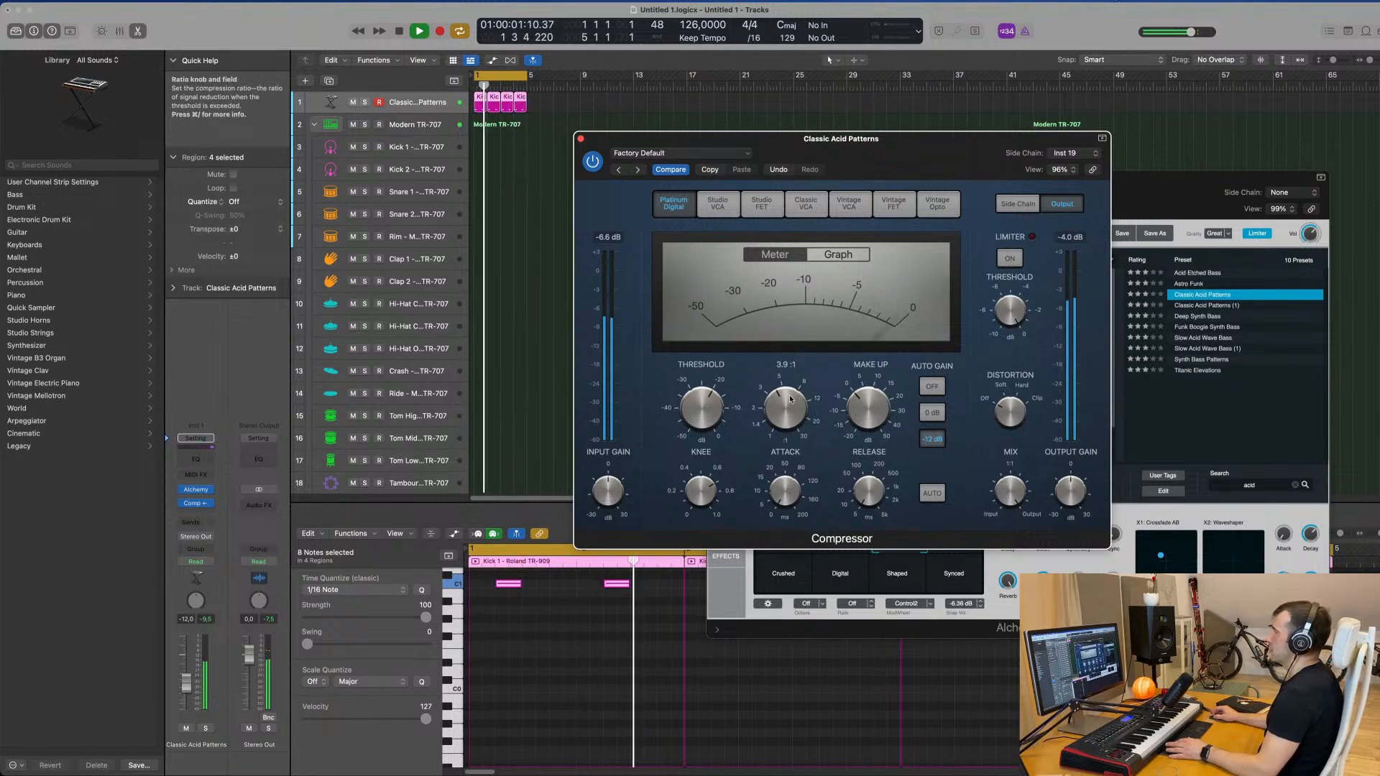
mouse_move(709, 413)
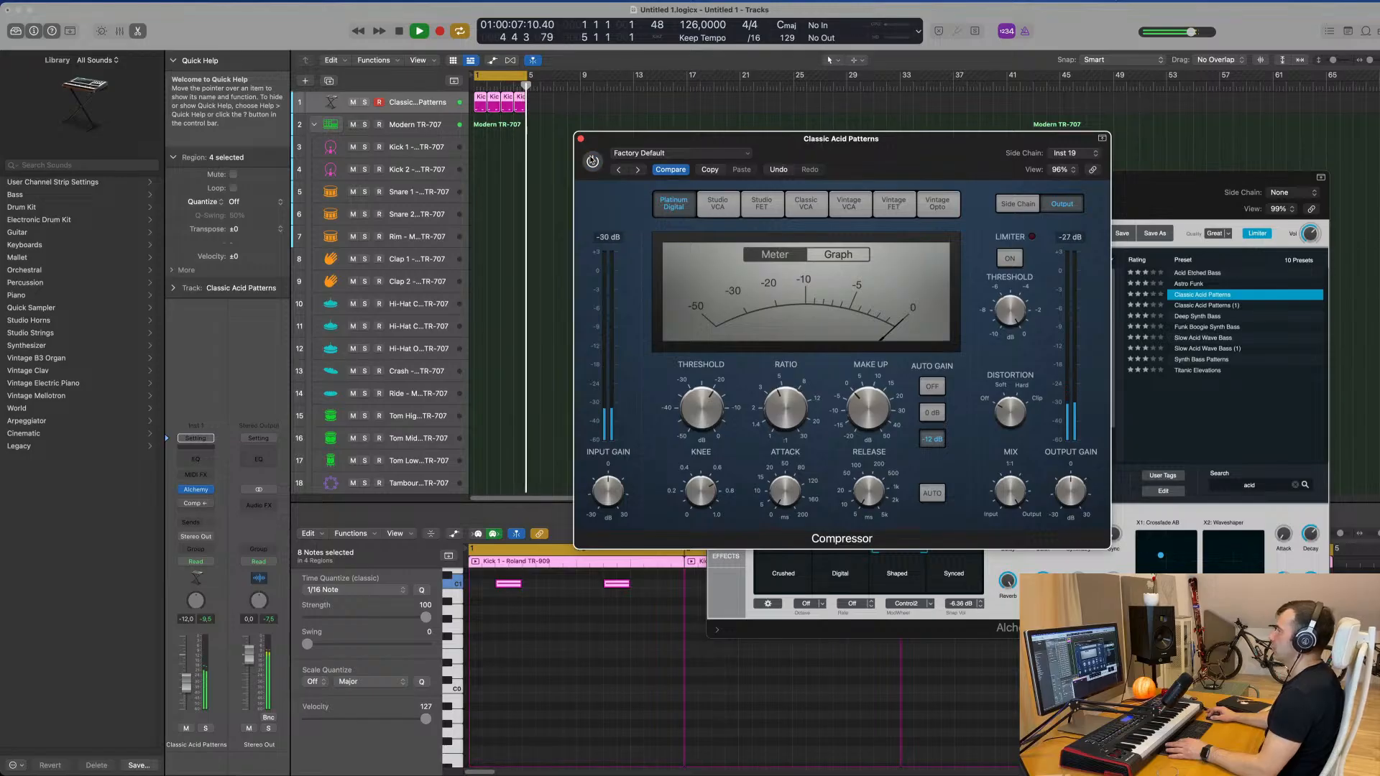
Re-enable the bass compressor after the bypass comparison and close its window
left_click(592, 161)
left_click_drag(622, 143, 637, 141)
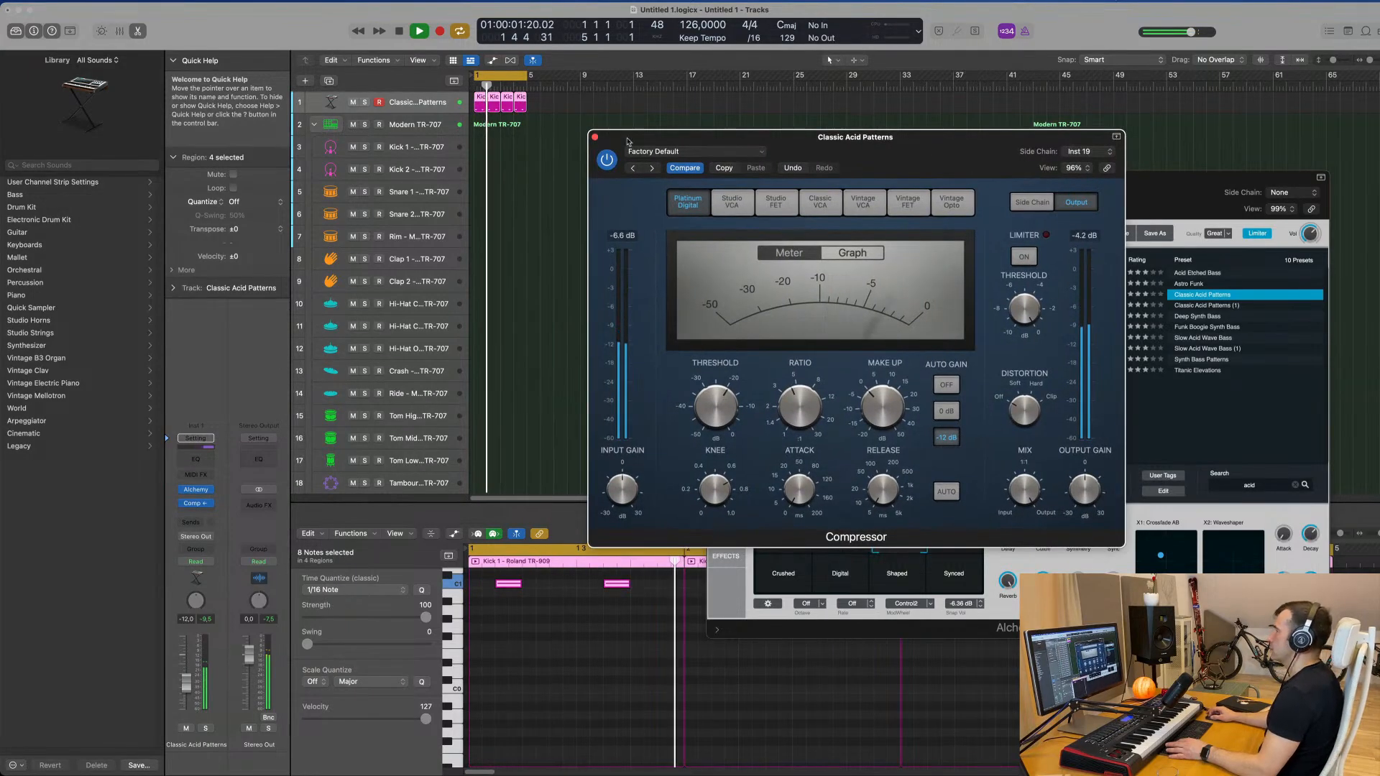
left_click(594, 136)
Adjust the bass sound's cutoff and try the arpeggiator in Up mode at a 1/16 rate
left_click_drag(1044, 542, 1048, 524)
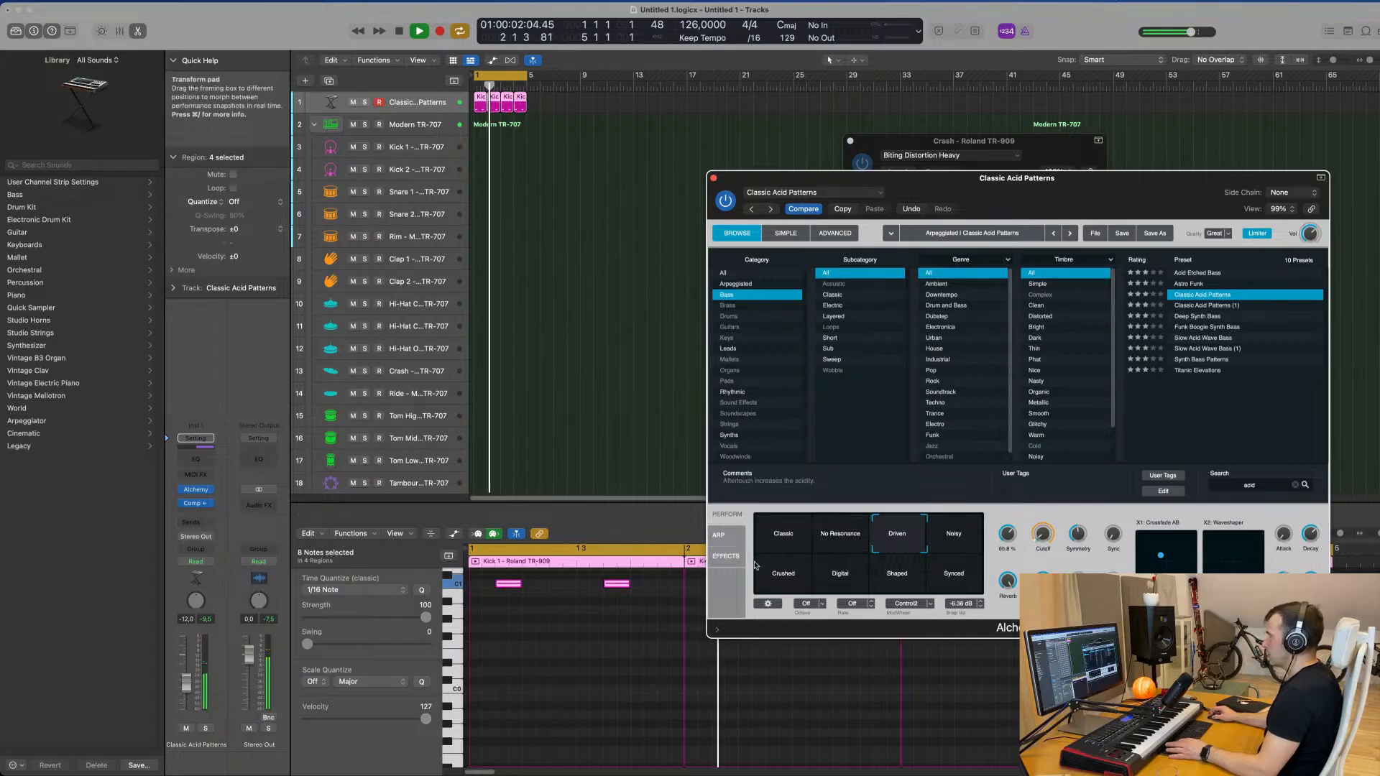
left_click(718, 535)
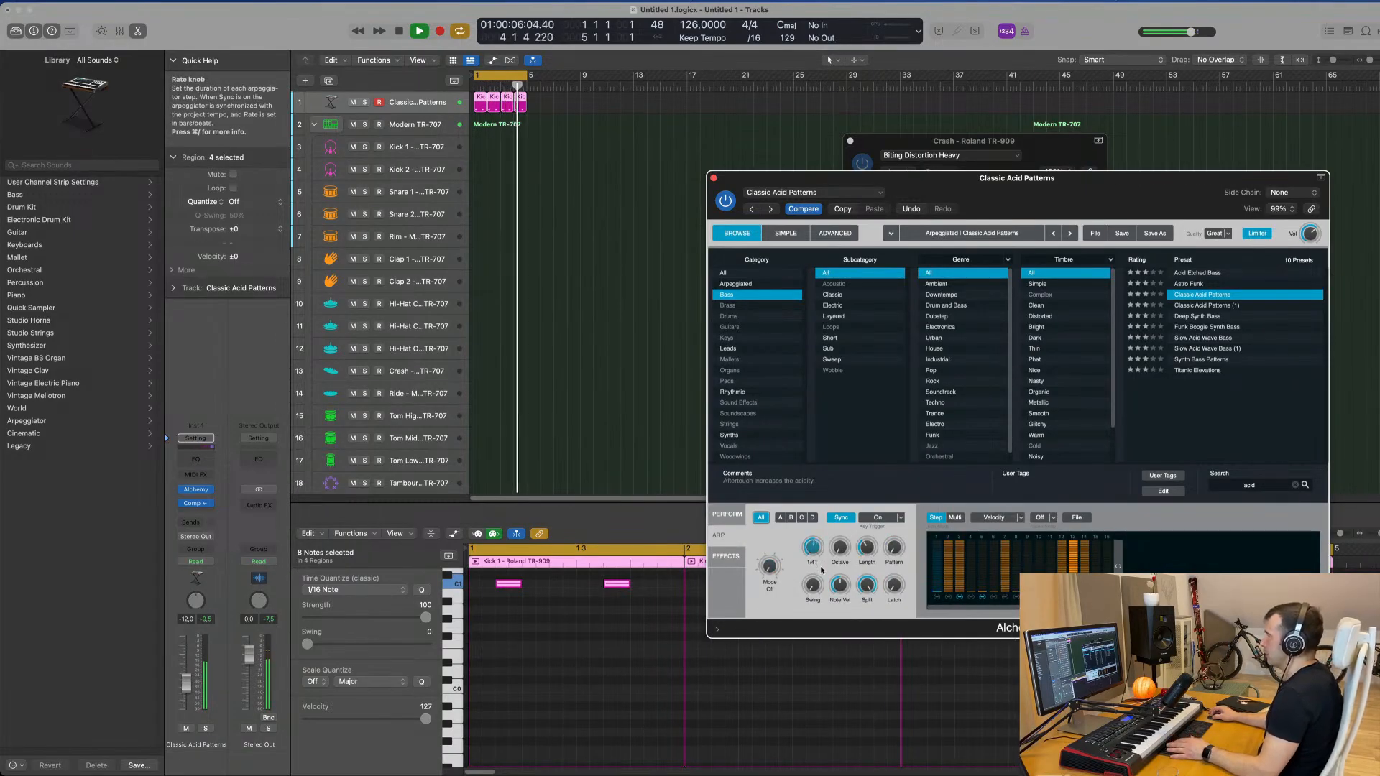
left_click_drag(770, 569, 759, 600)
left_click_drag(927, 178, 798, 202)
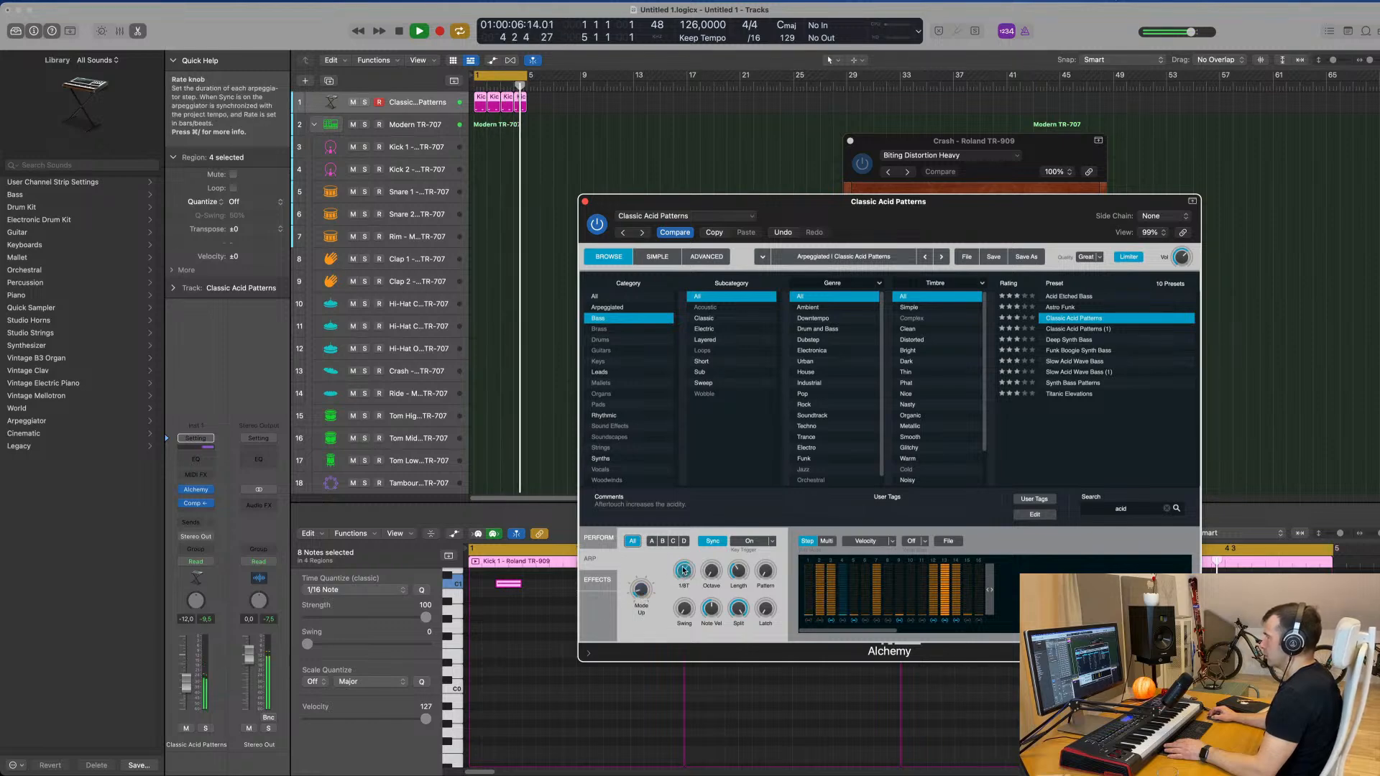
left_click_drag(886, 223, 892, 155)
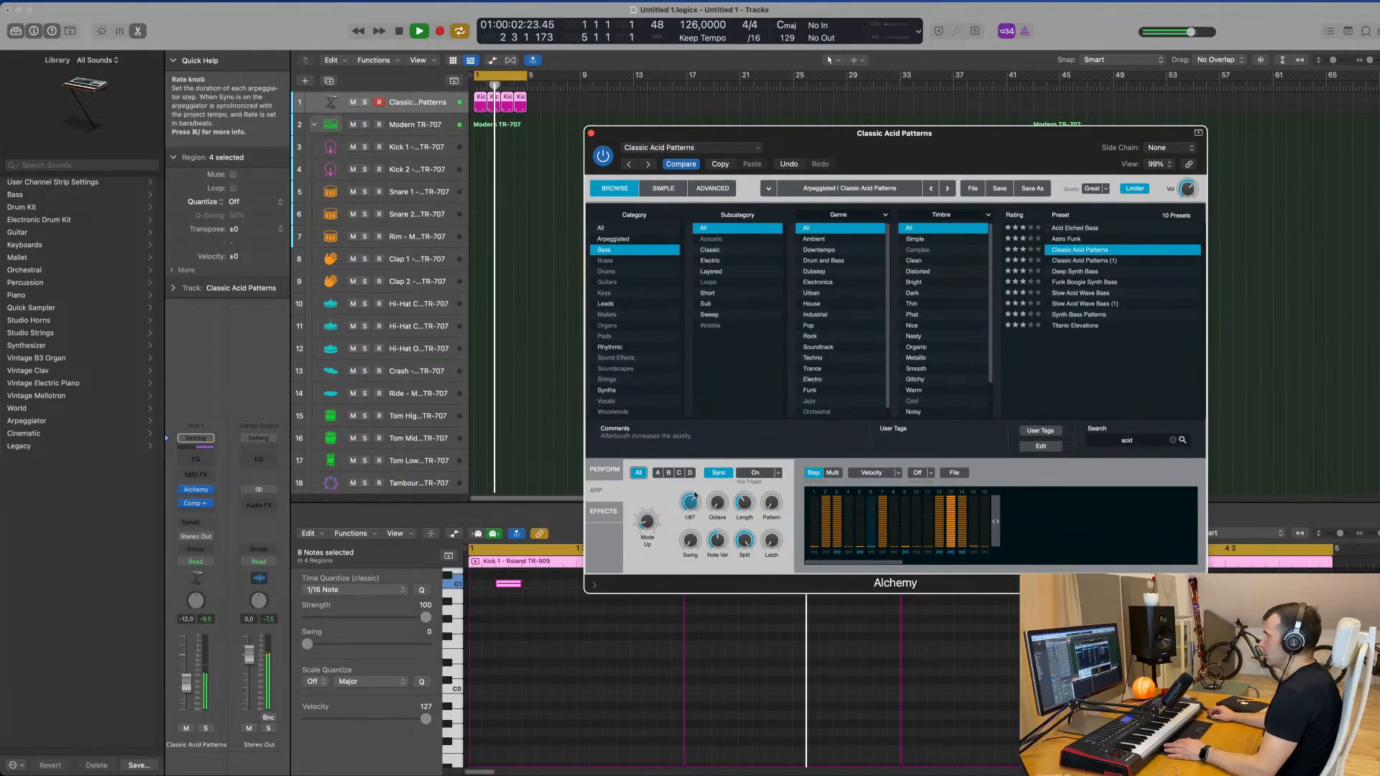
left_click_drag(692, 506, 692, 501)
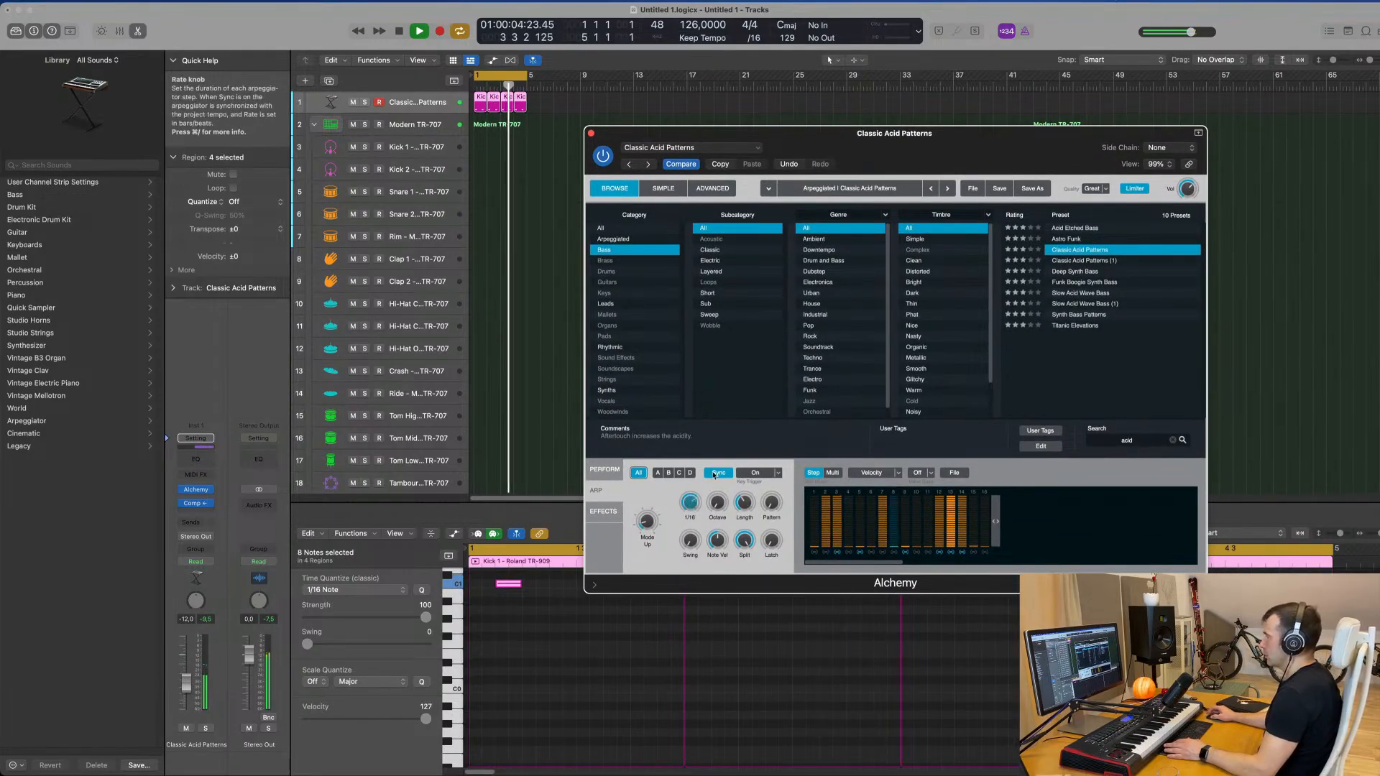
Try arpeggiator step pattern 8 on the bass
left_click_drag(993, 129, 1052, 111)
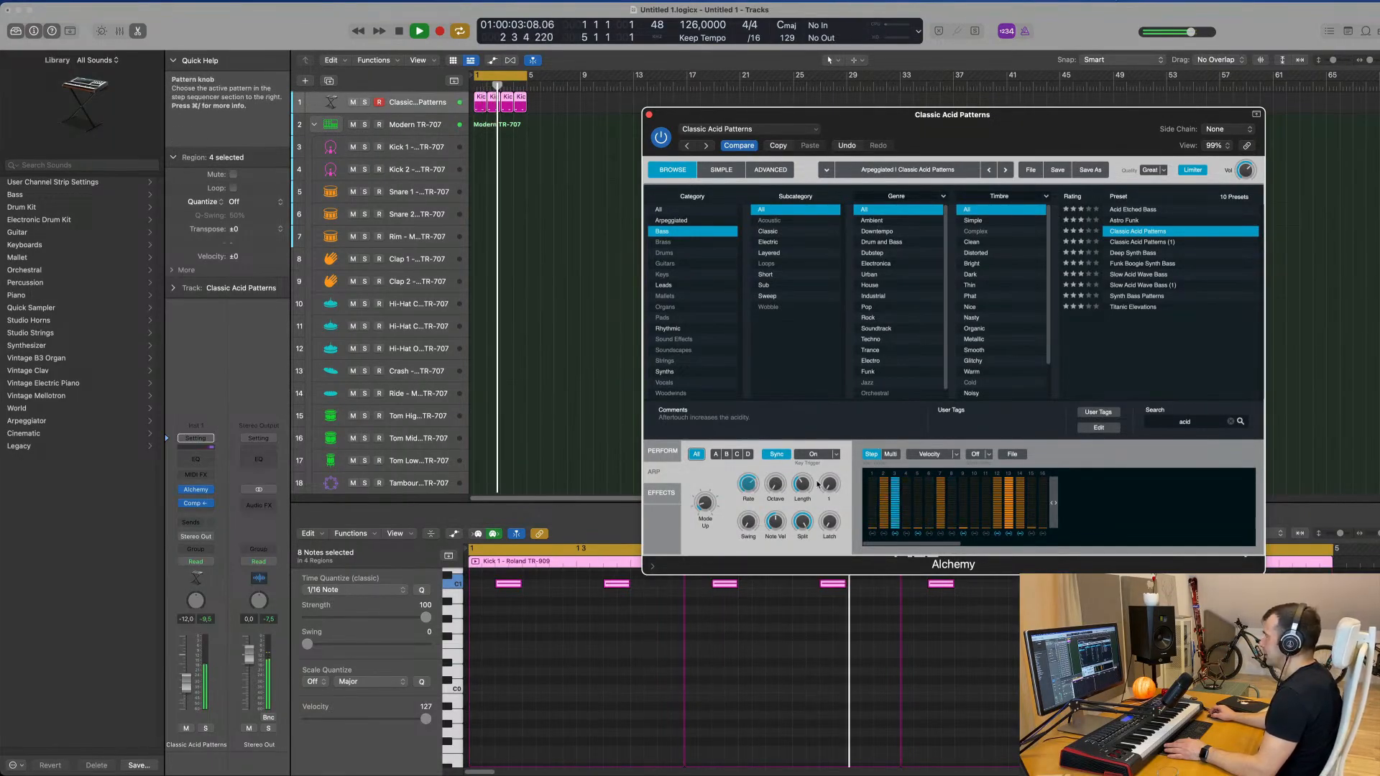
left_click_drag(828, 483, 826, 441)
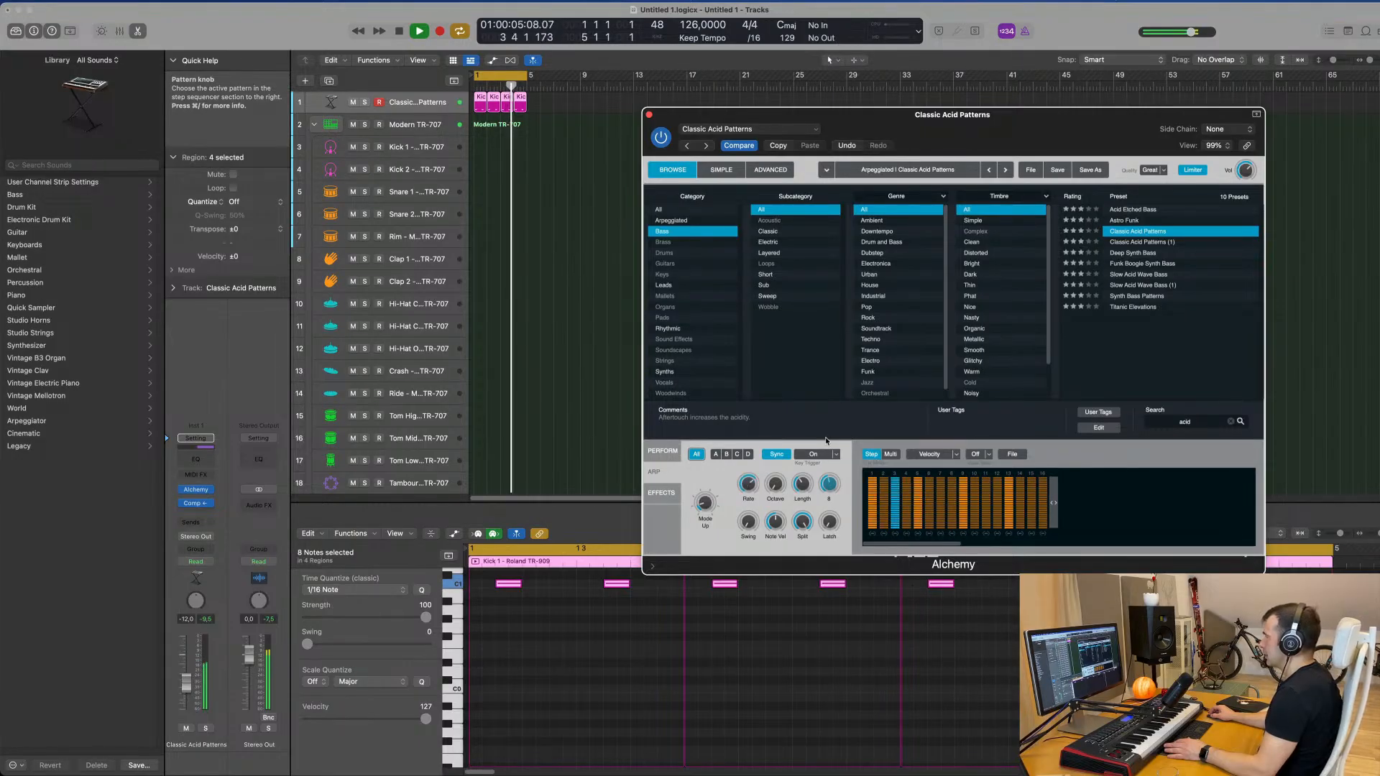
left_click_drag(826, 114, 770, 105)
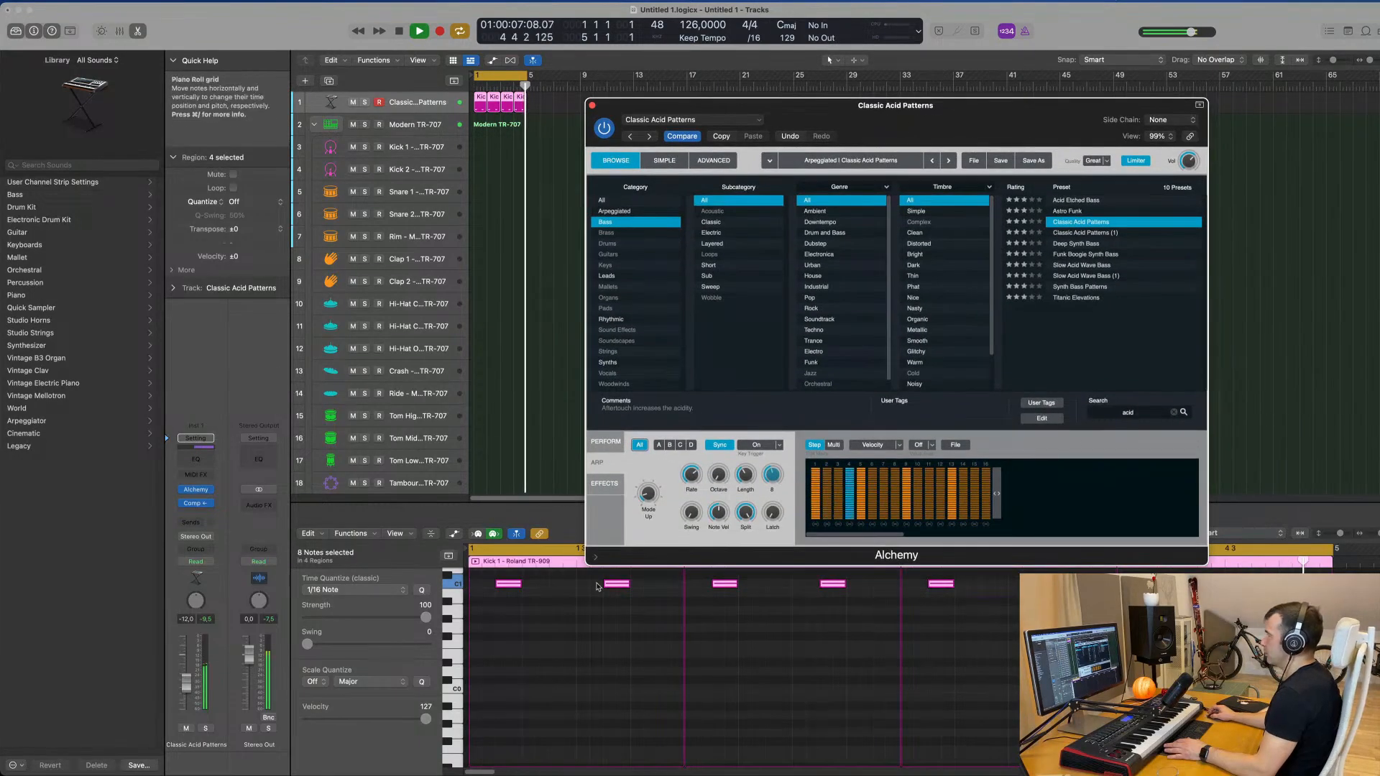
Try other arpeggiator rates and modes, set the mode back to Off and return to the performance controls
left_click_drag(680, 472, 699, 470)
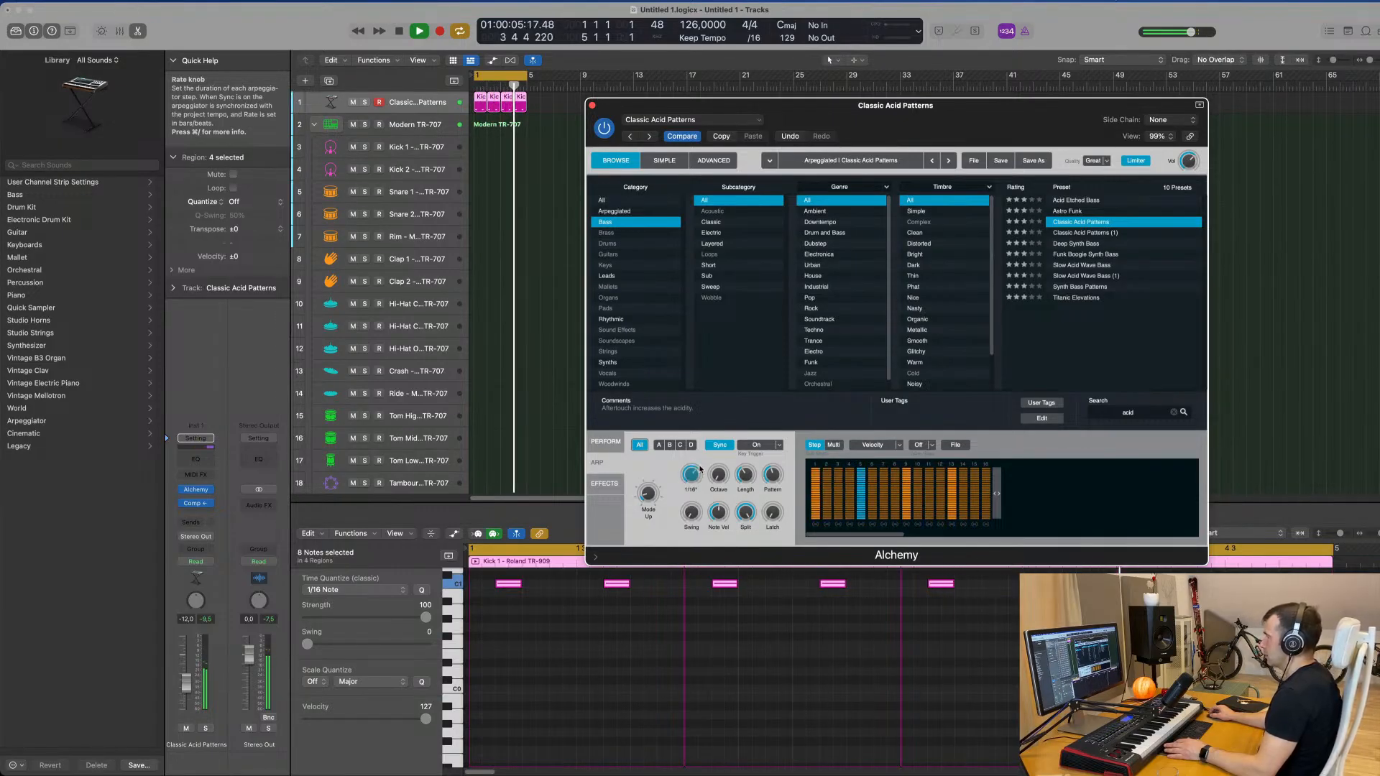
left_click_drag(700, 462, 654, 475)
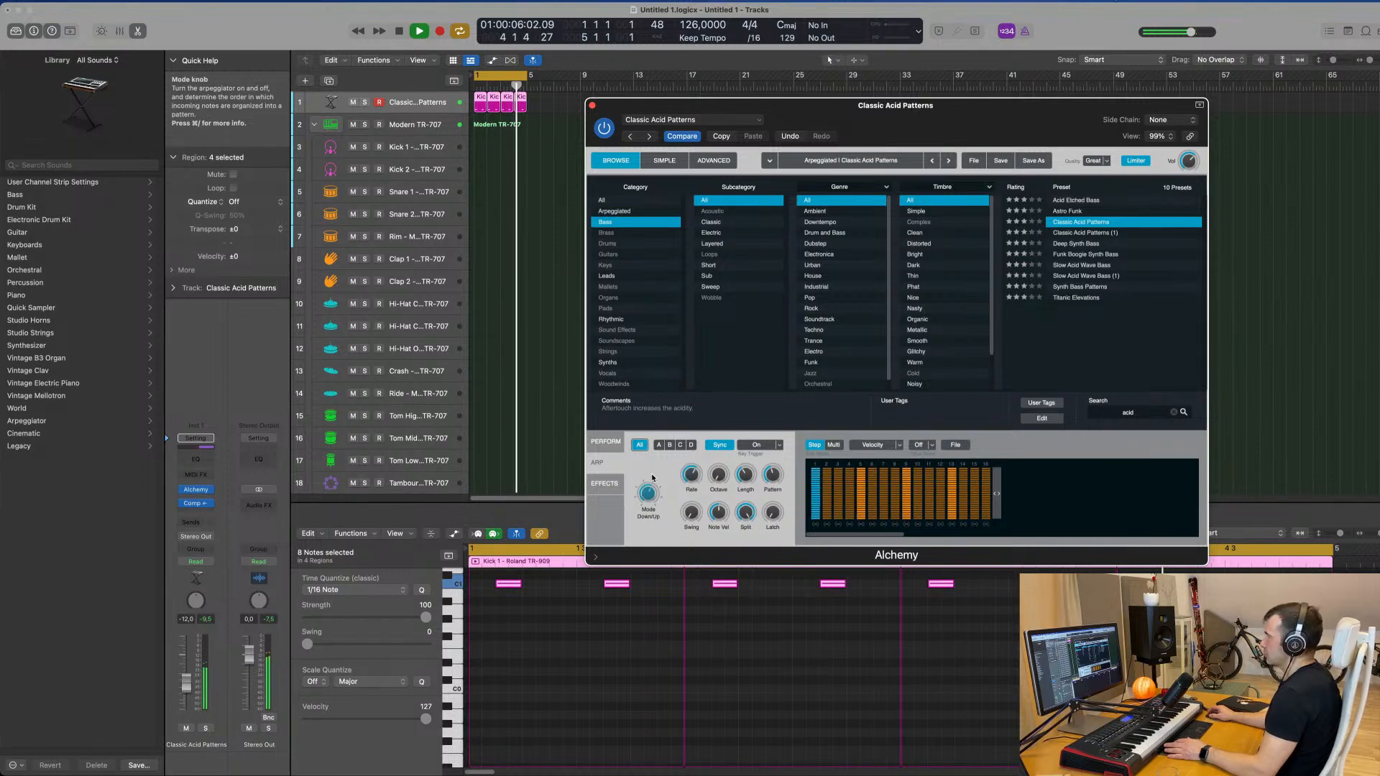
left_click_drag(648, 493, 649, 512)
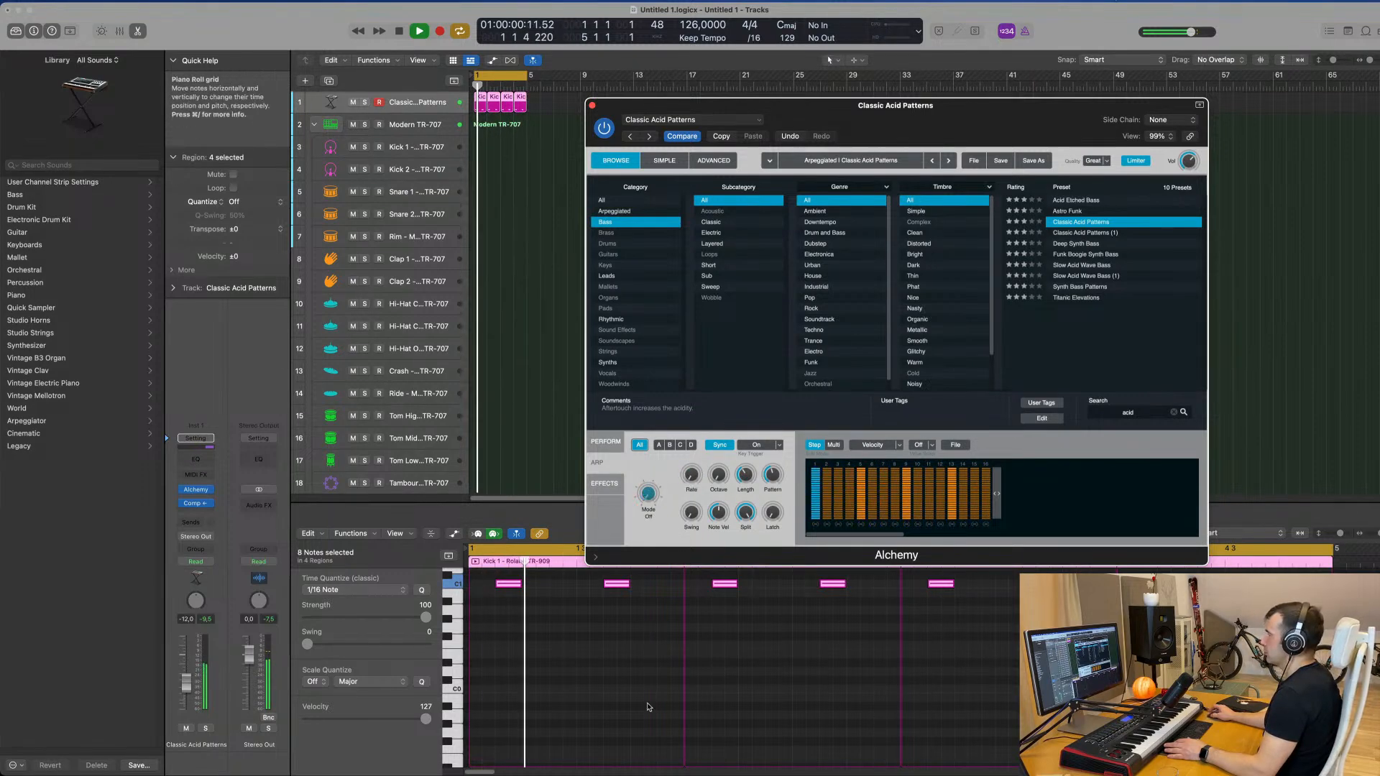
left_click(605, 441)
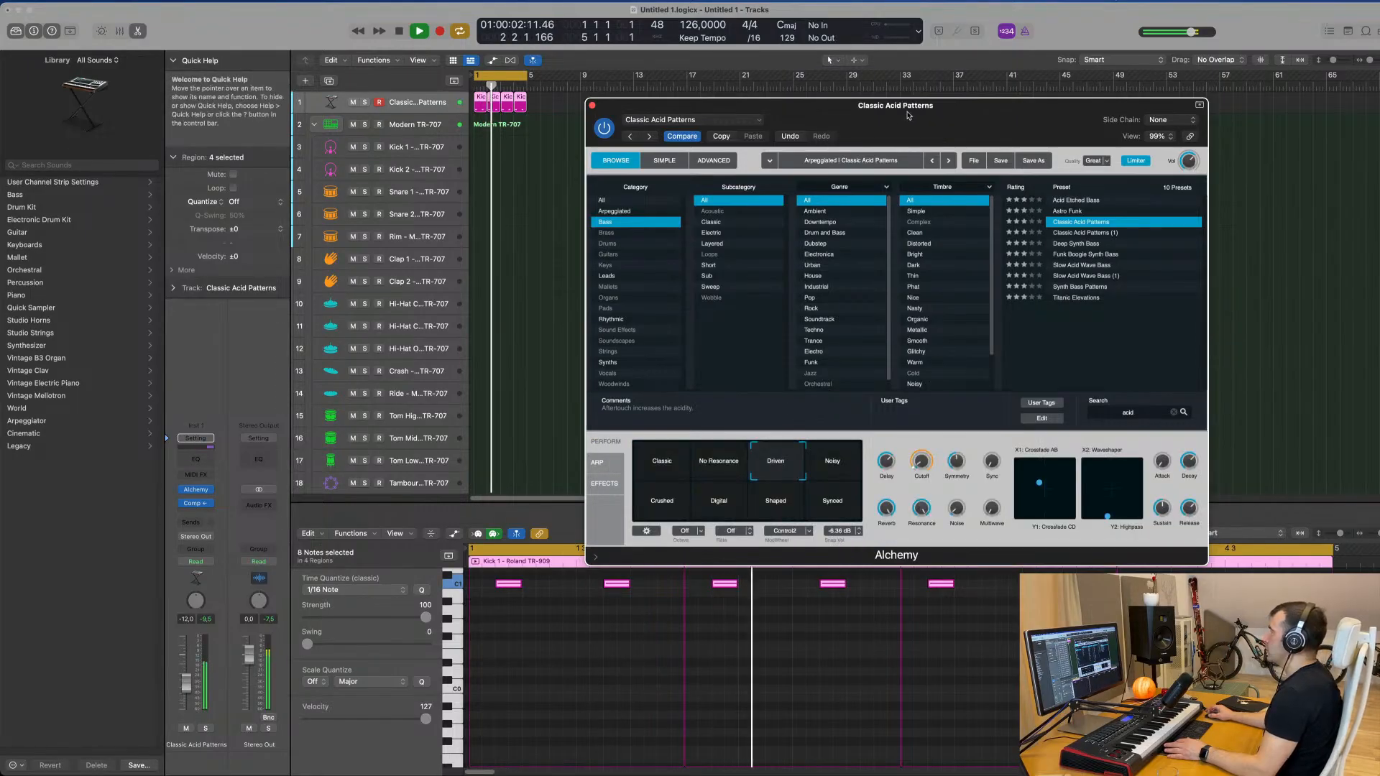
Open the bass sound's effects in Alchemy and adjust the Phaser's rate, depth, spread and mix
left_click_drag(909, 111, 896, 57)
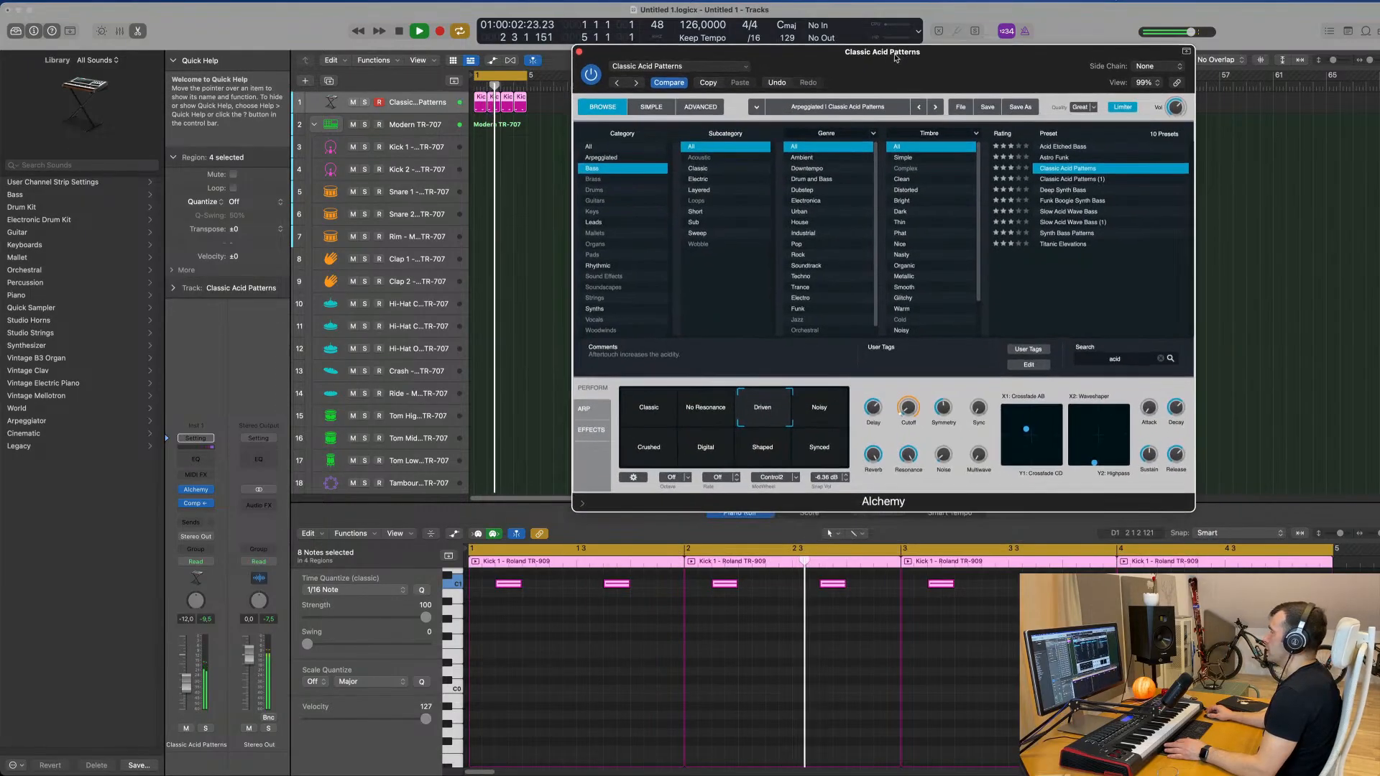
left_click(590, 430)
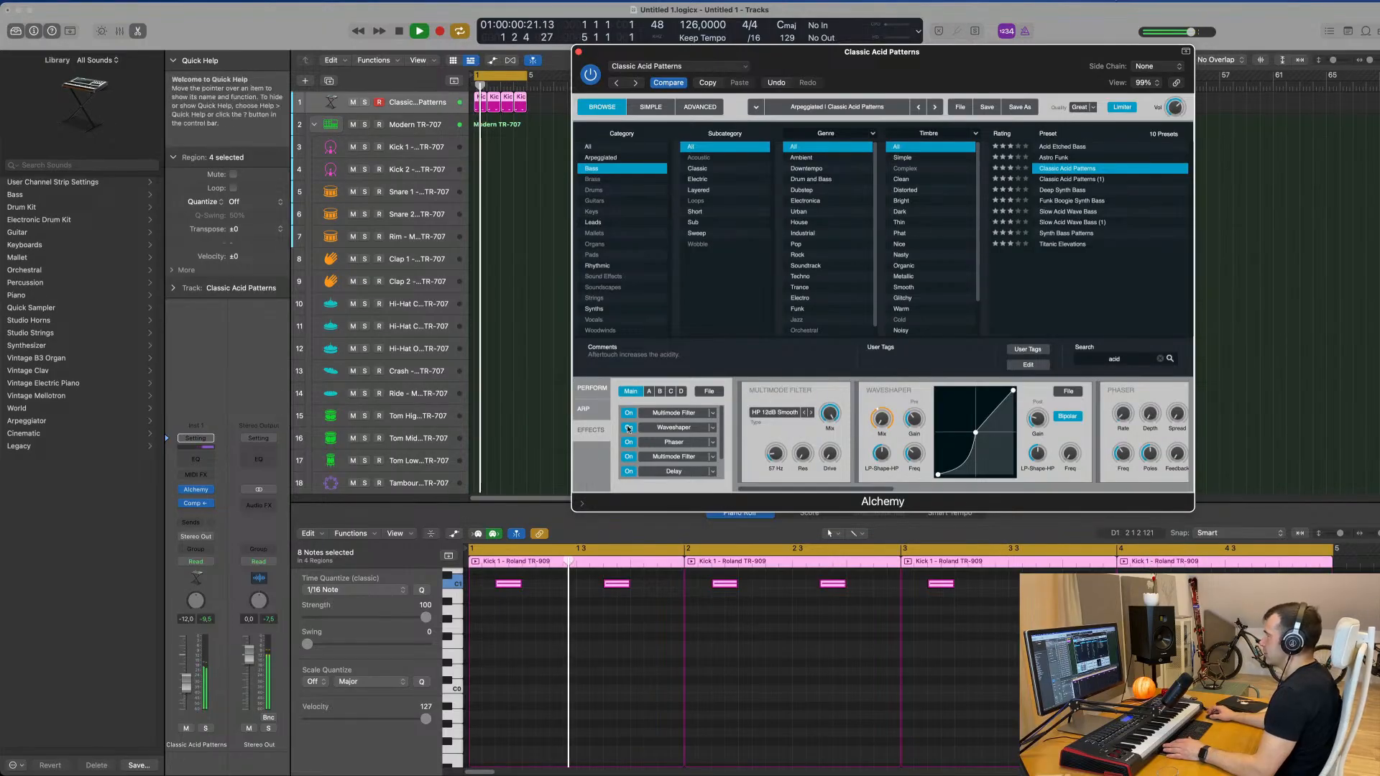
left_click(698, 428)
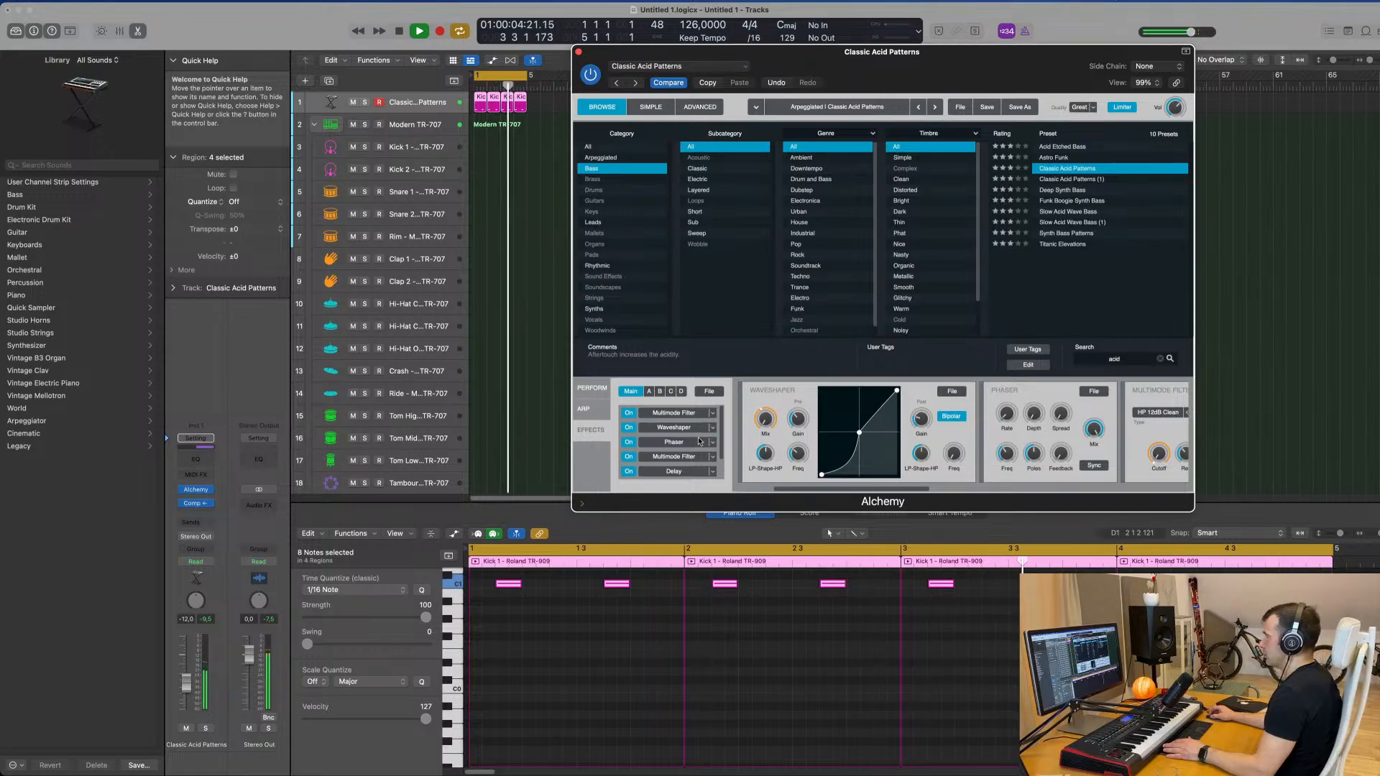
left_click(700, 443)
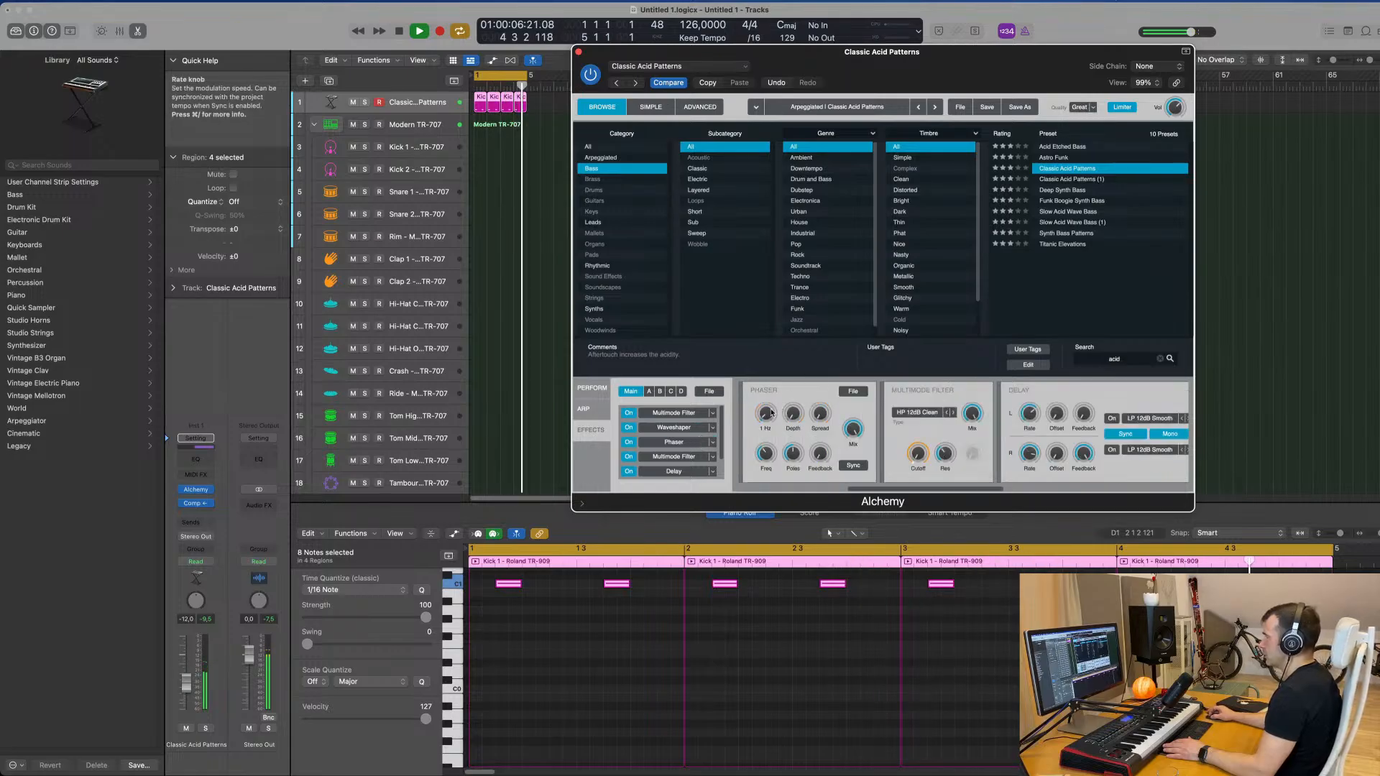
left_click_drag(776, 420, 781, 410)
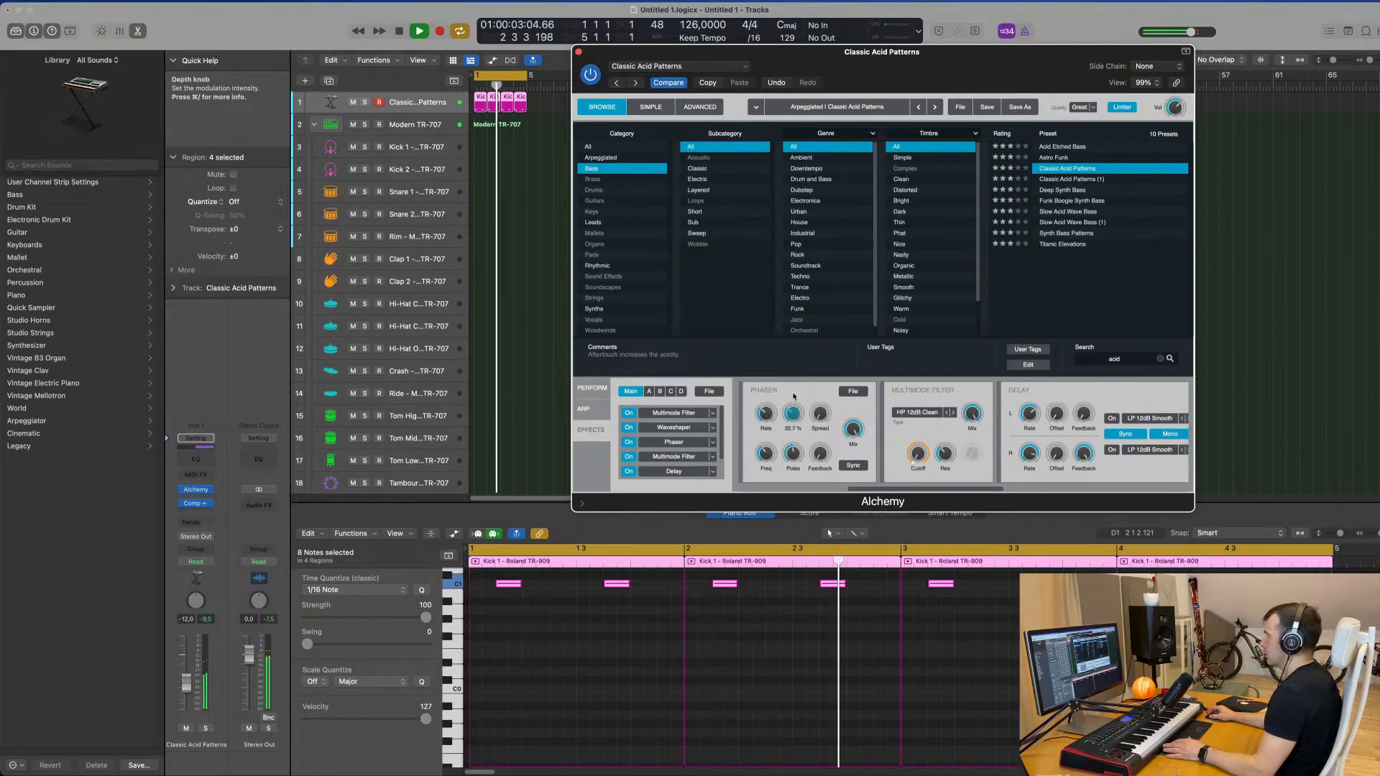
left_click_drag(794, 420, 795, 432)
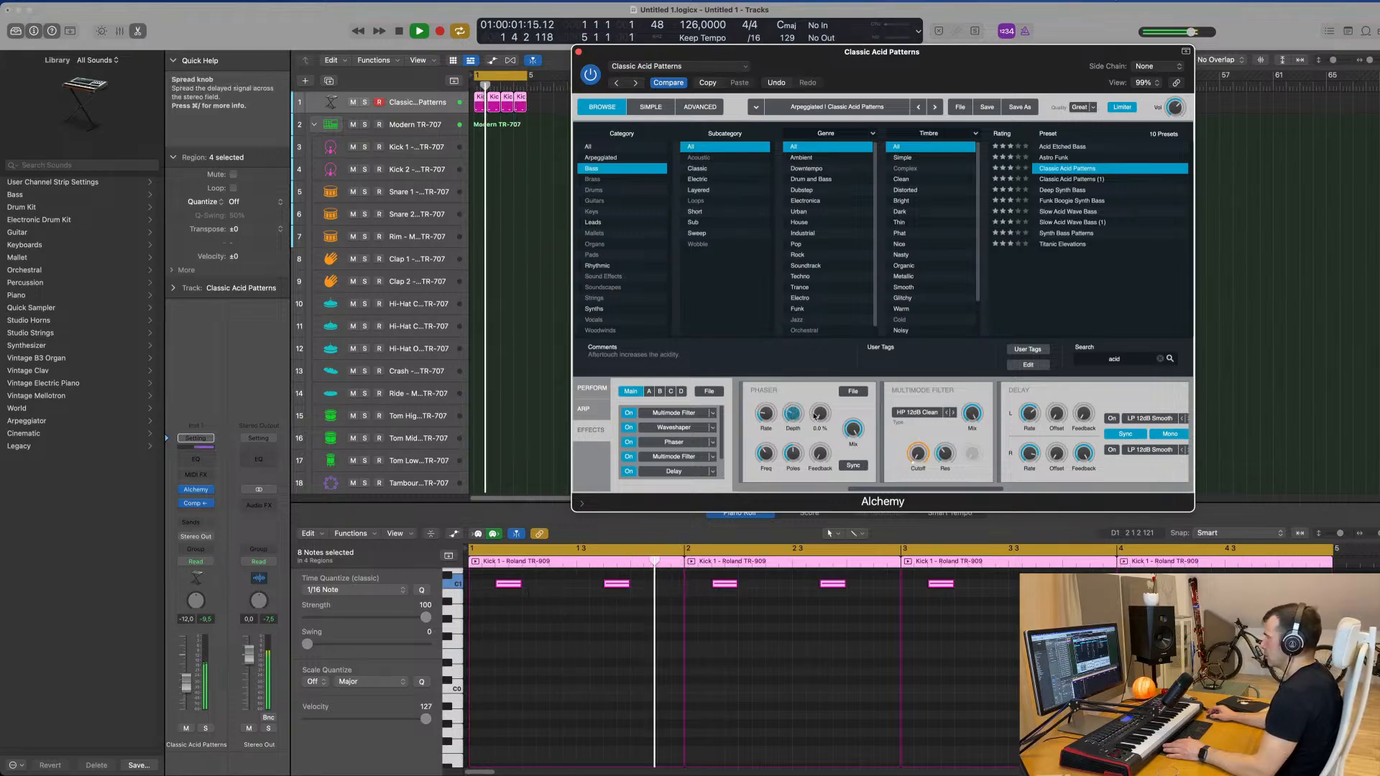
left_click_drag(861, 433, 860, 478)
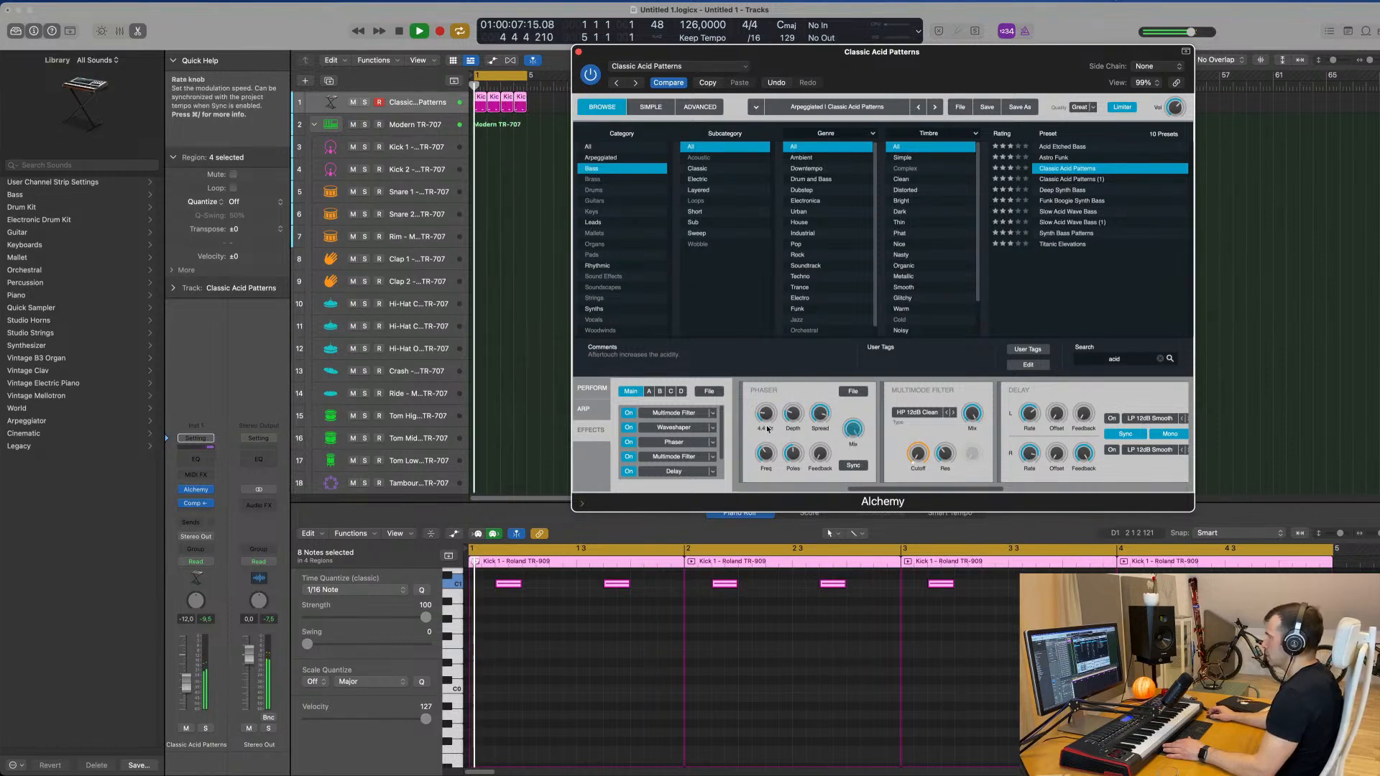
mouse_move(769, 420)
left_mouse_down()
mouse_move(791, 321)
mouse_move(781, 426)
left_mouse_up()
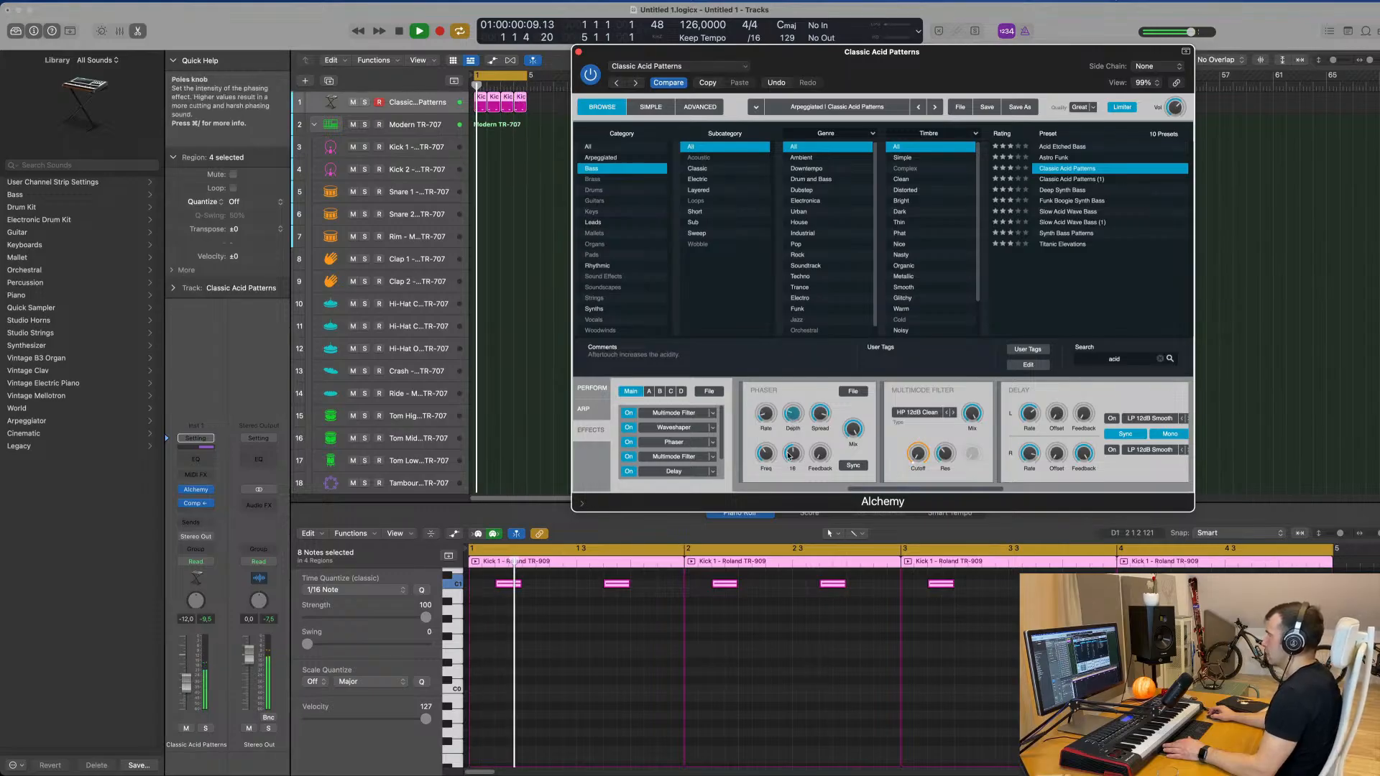
Enable the Phaser's tempo sync and refine its feedback, depth, rate, poles and frequency
left_click_drag(819, 452, 823, 420)
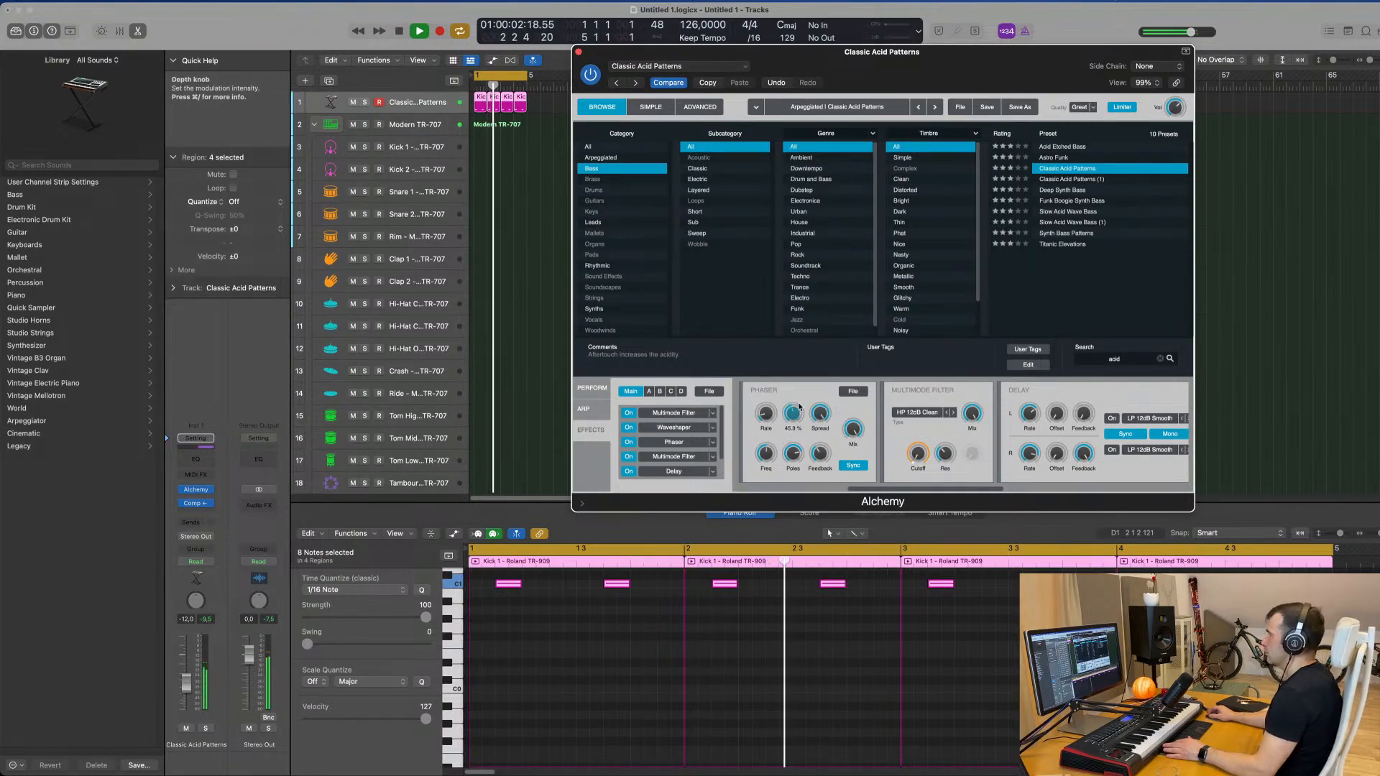
left_click_drag(793, 417, 794, 412)
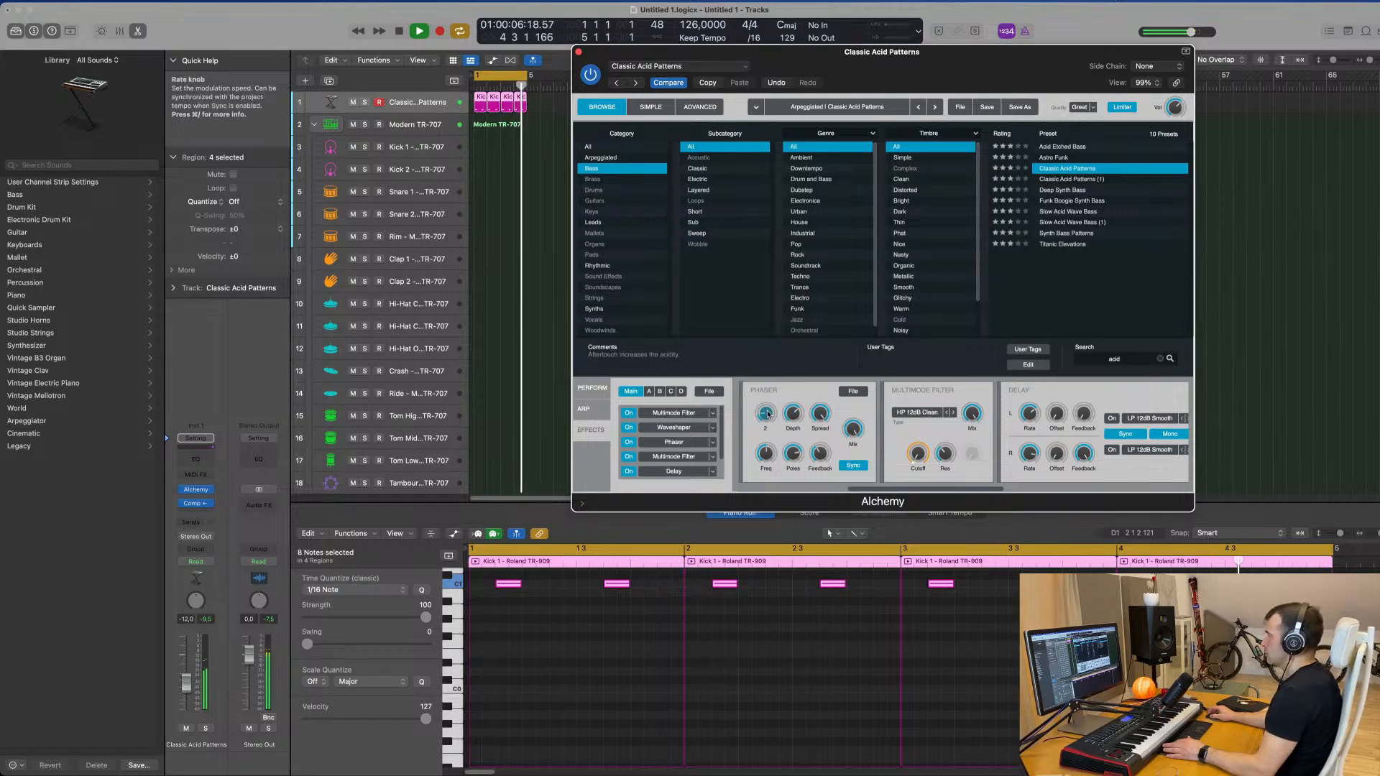
mouse_move(771, 407)
left_mouse_down()
mouse_move(768, 394)
mouse_move(767, 415)
left_mouse_up()
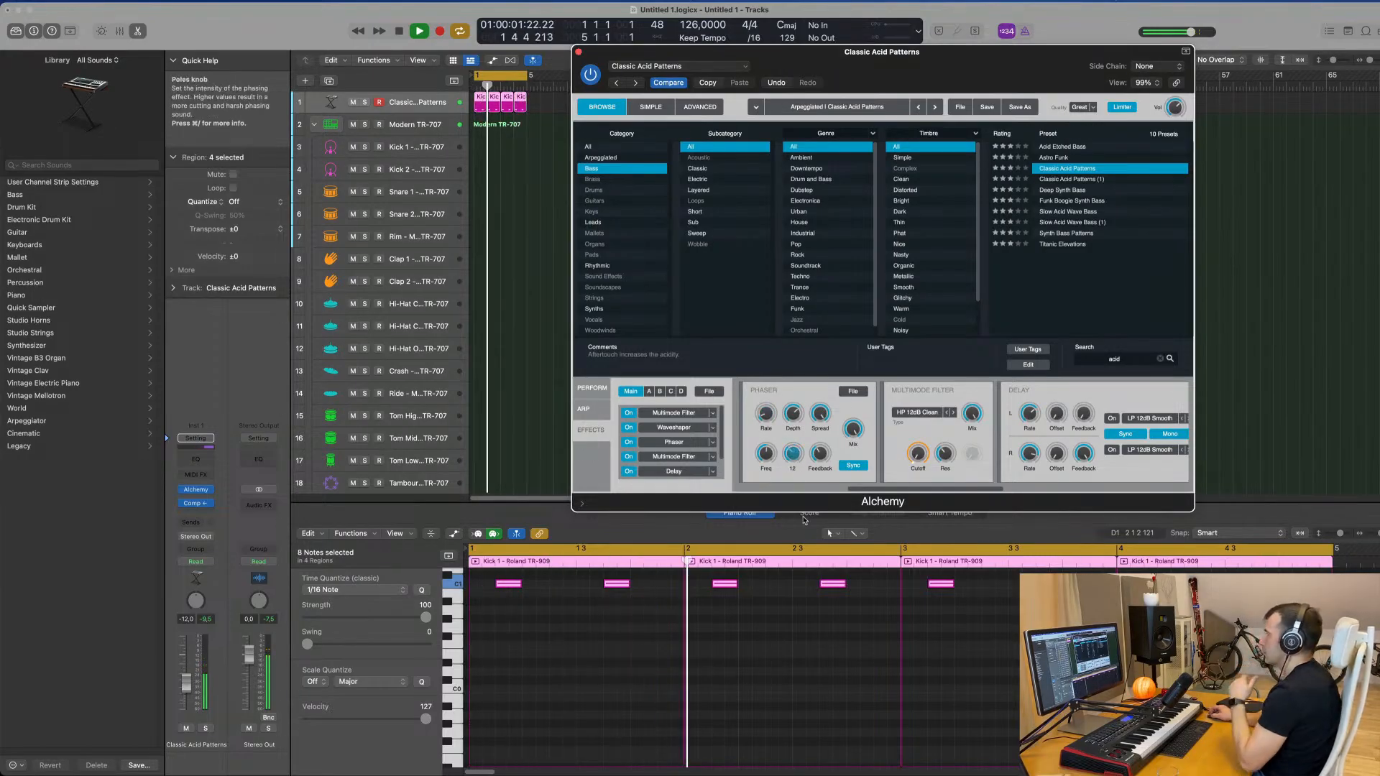
left_click_drag(792, 453, 805, 431)
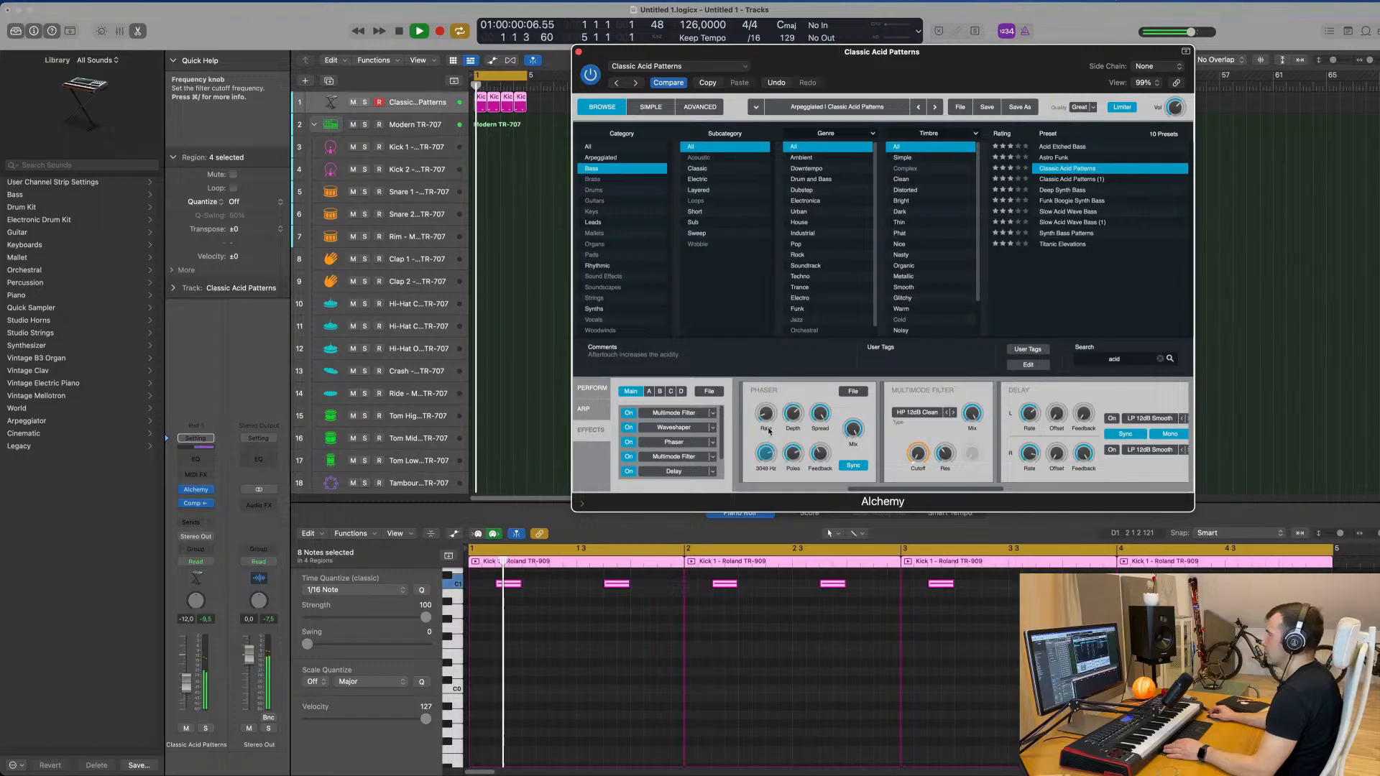
left_click_drag(773, 420, 775, 410)
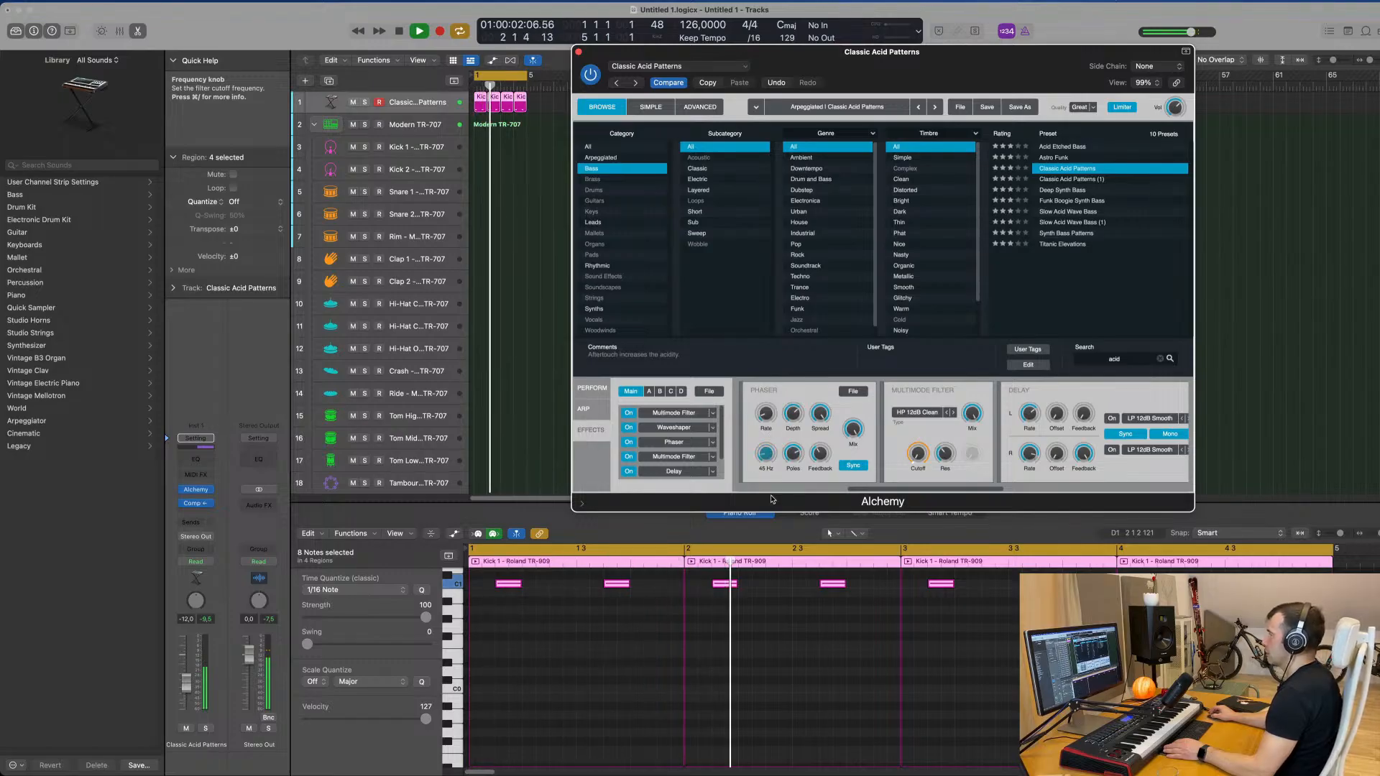
left_click_drag(772, 500, 772, 498)
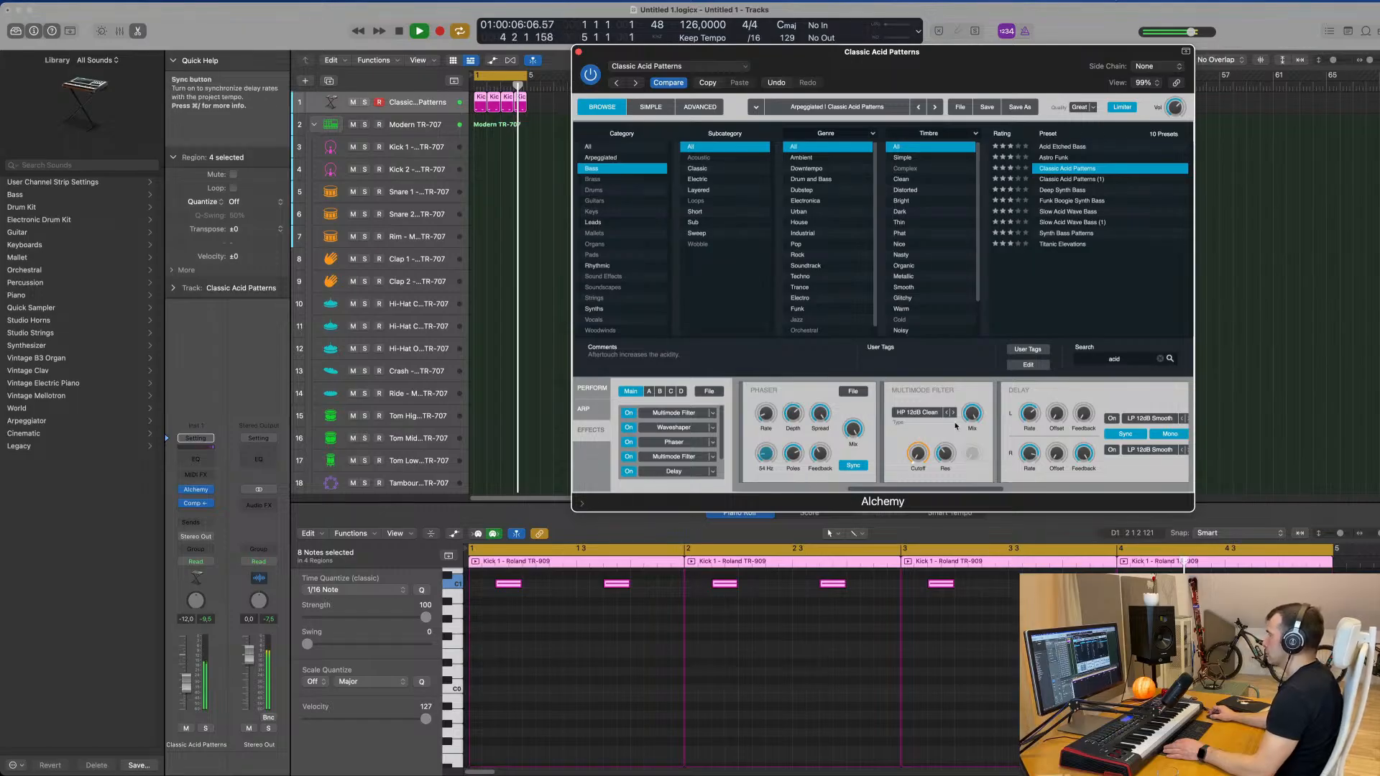
Adjust the Delay feedback and the first Multimode Filter's resonance and drive, leaving its type at HP 12dB Smooth
left_click_drag(920, 423, 895, 453)
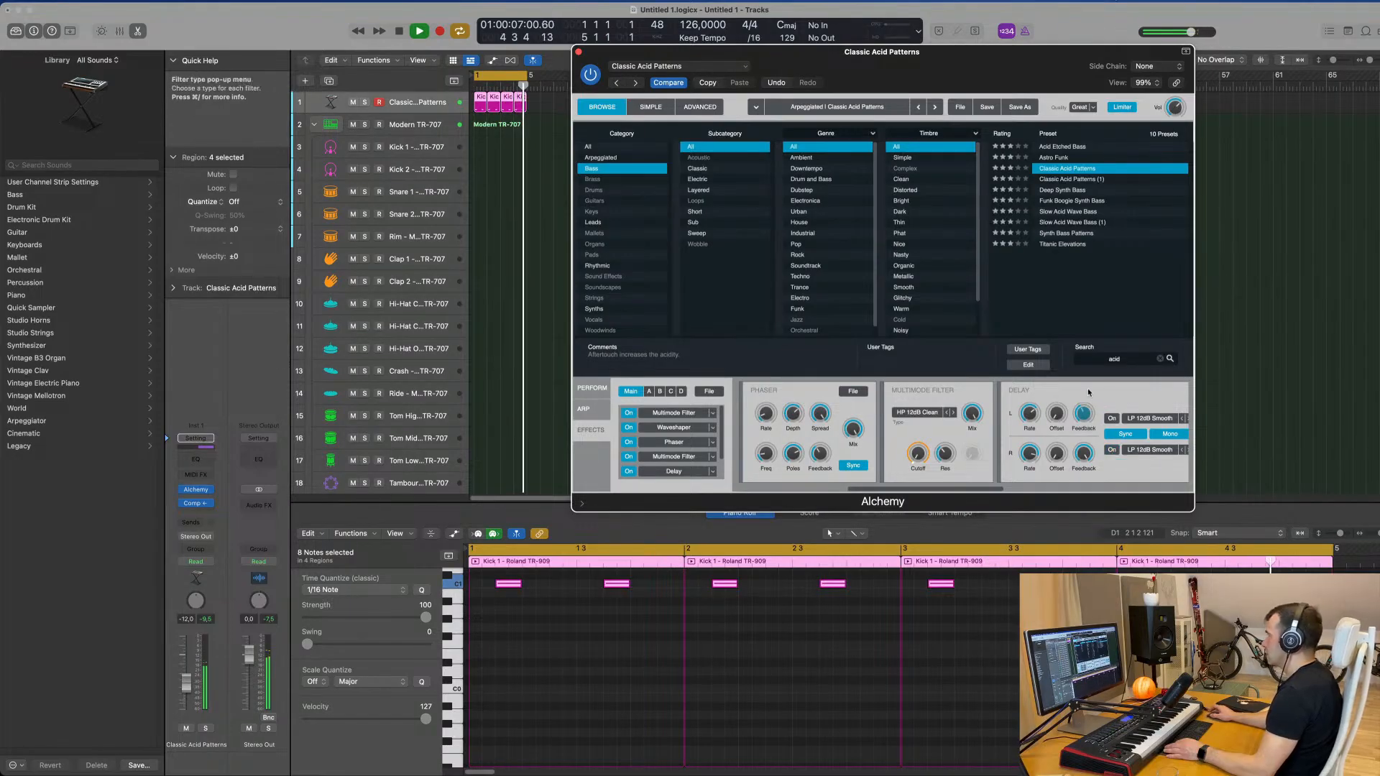
scroll(1053, 399, "right", 5)
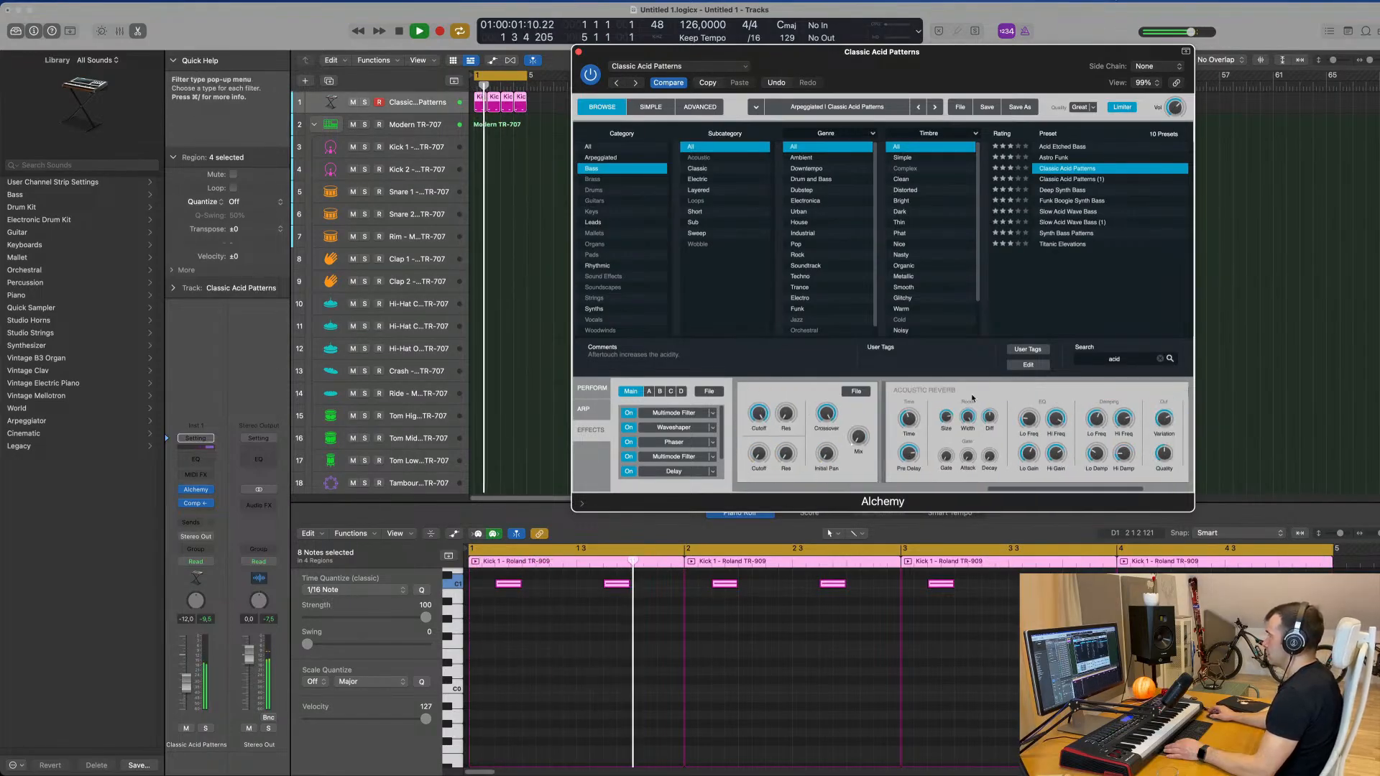
scroll(973, 395, "left", 8)
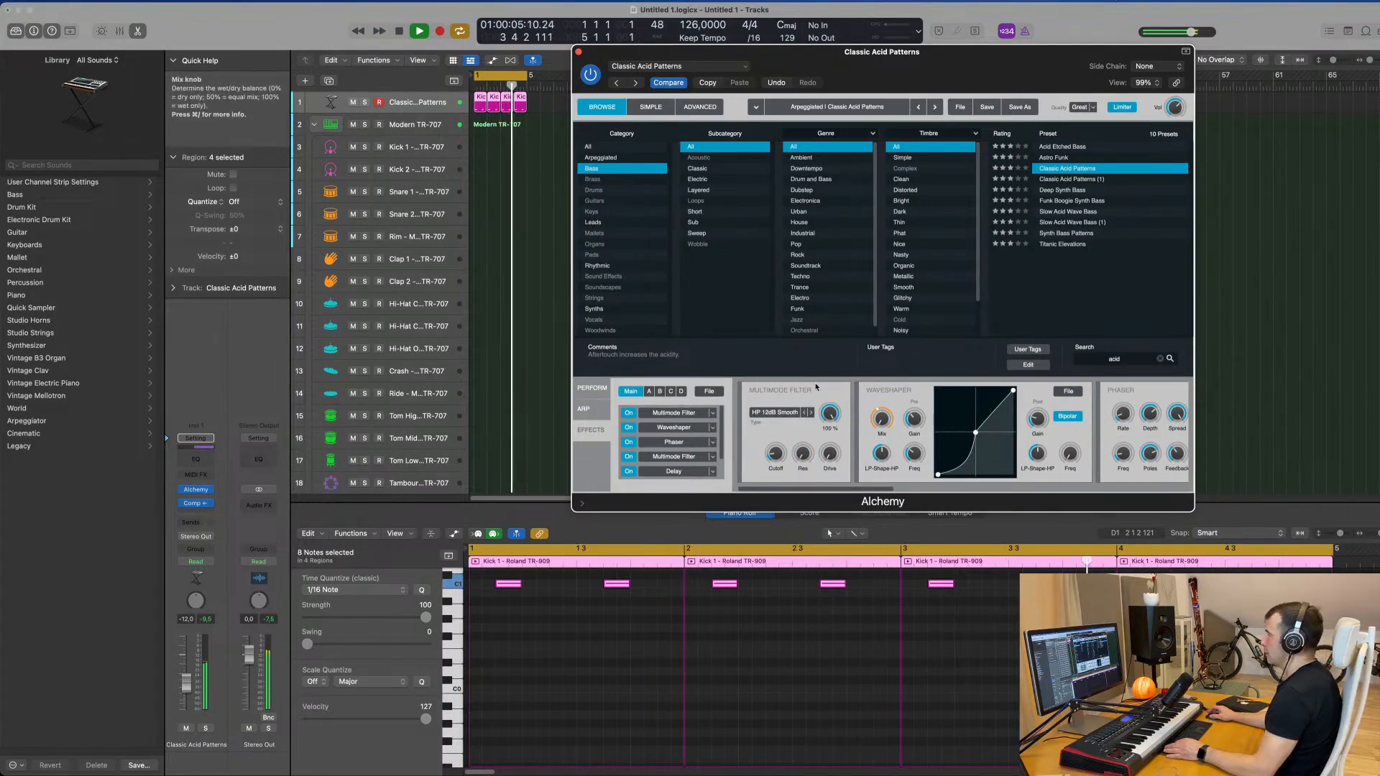
left_click(762, 415)
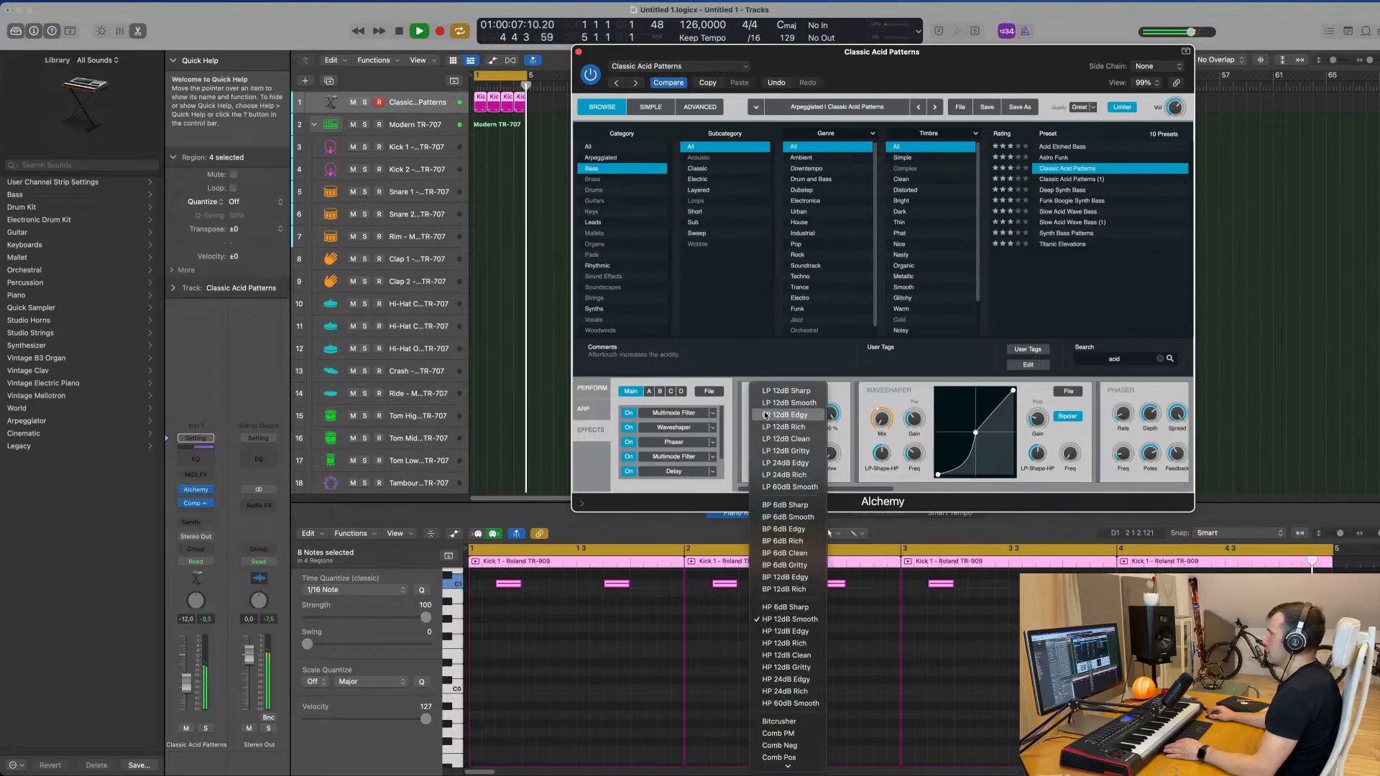
left_click(735, 440)
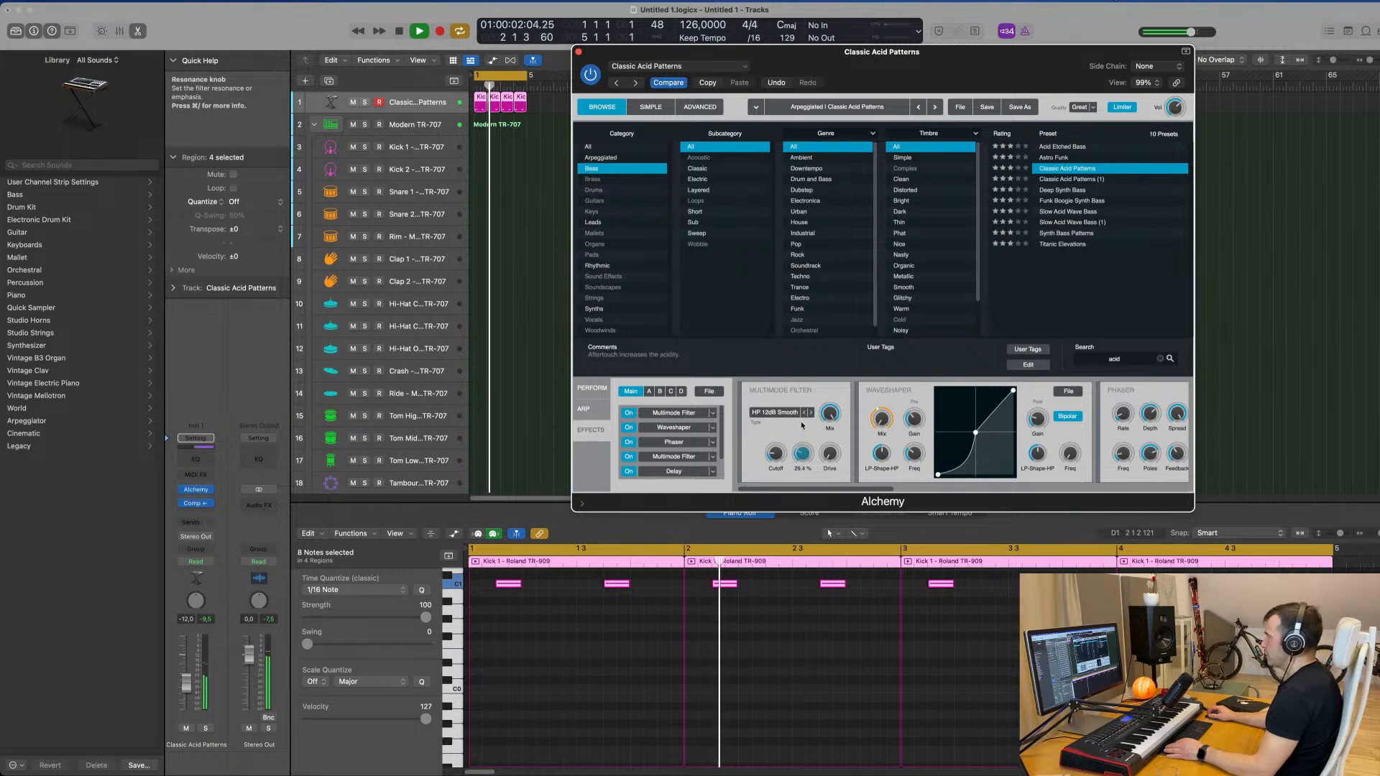
mouse_move(807, 408)
left_mouse_down()
mouse_move(810, 391)
mouse_move(833, 412)
left_mouse_up()
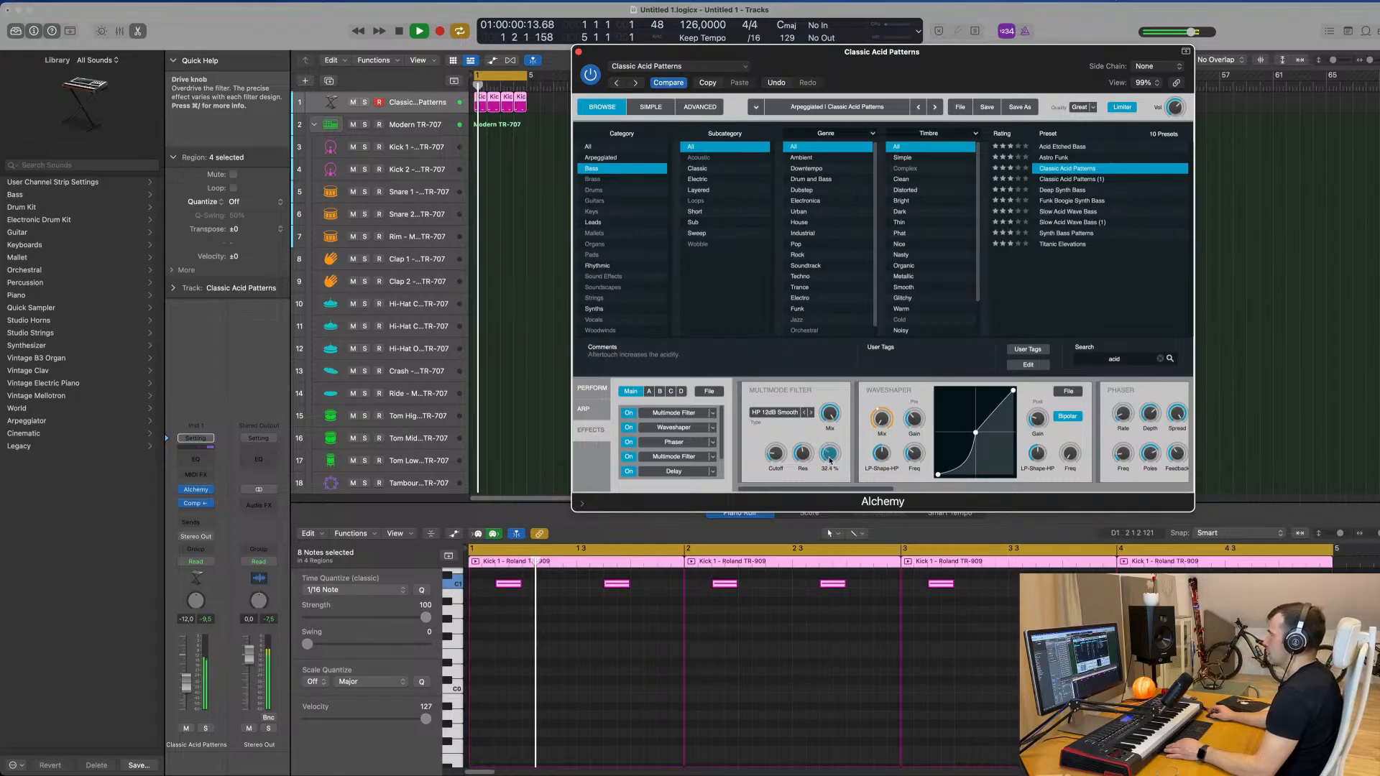
Return to the bass sound's performance controls and adjust its release, decay and cutoff
left_click(592, 388)
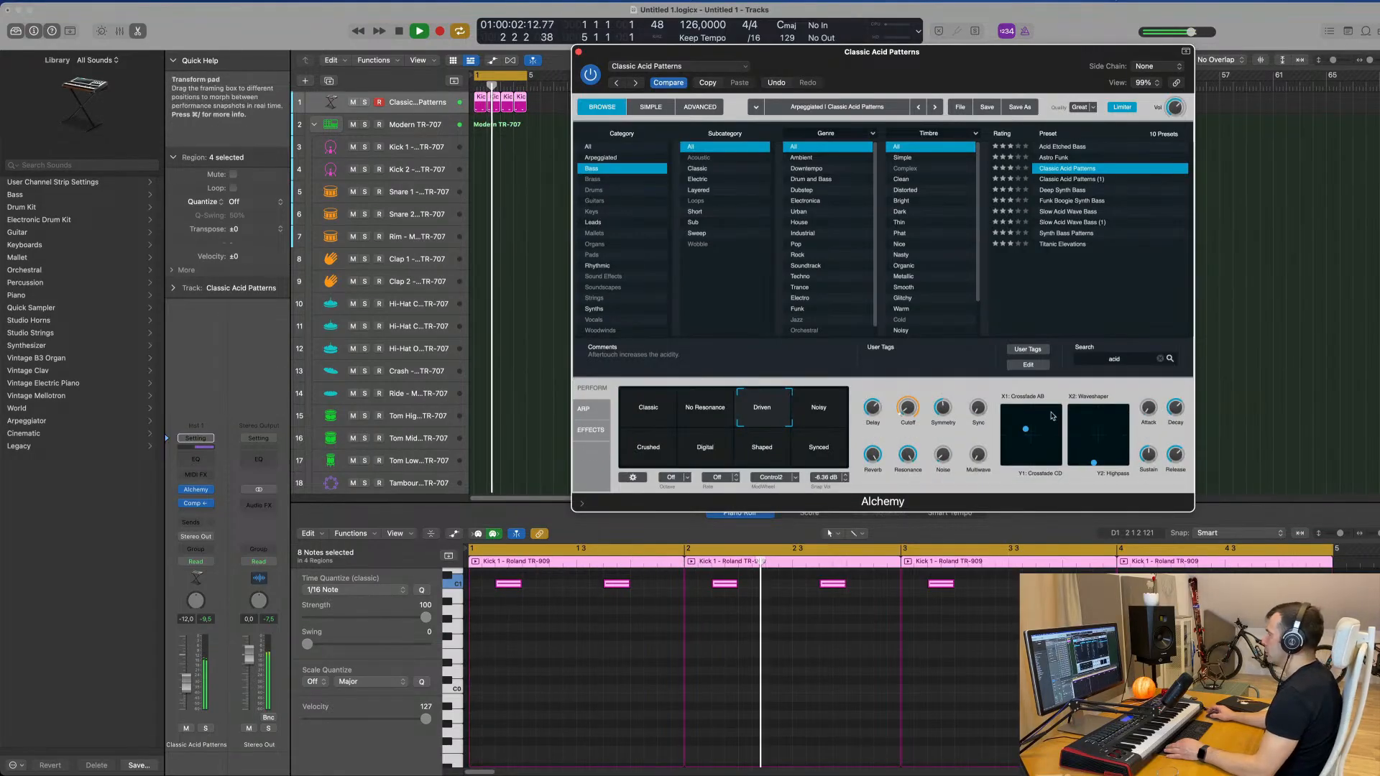
left_click_drag(1182, 467, 1176, 463)
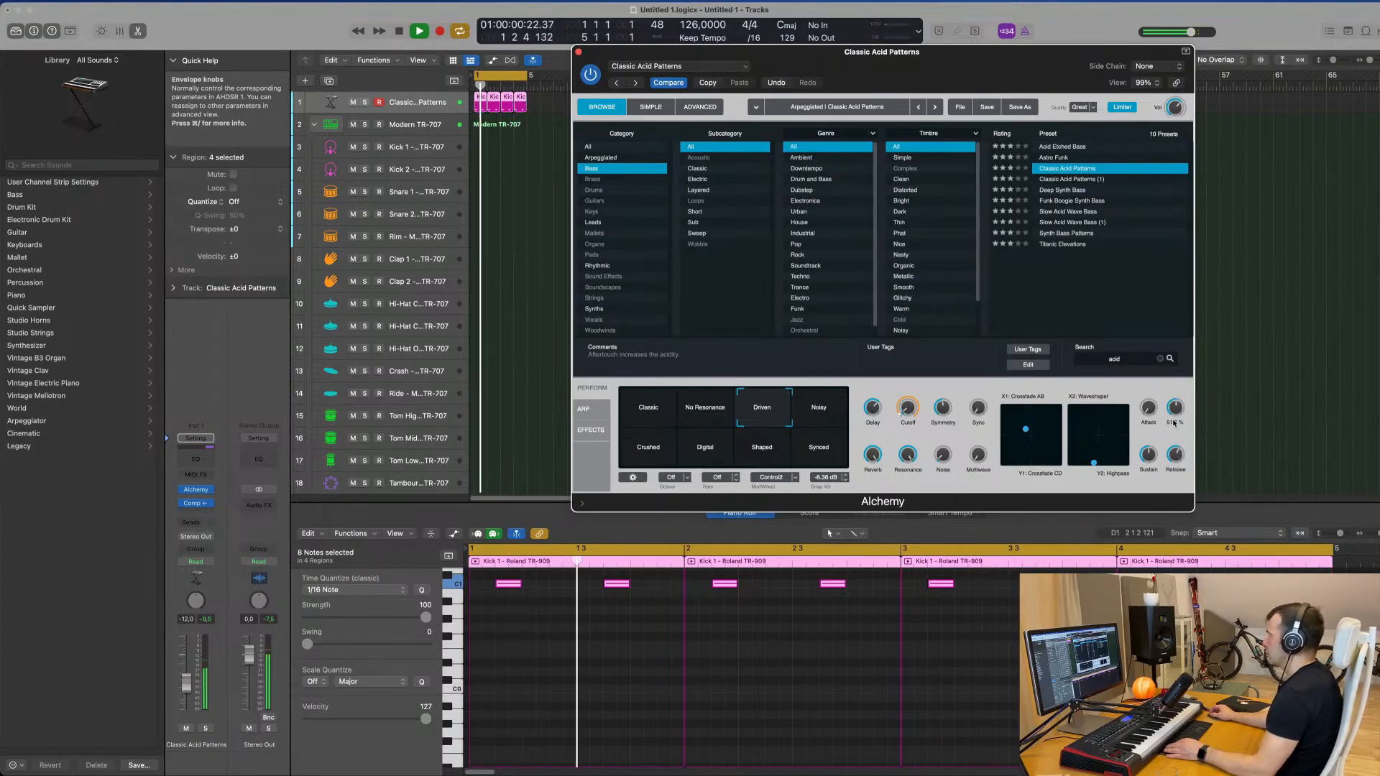
left_click_drag(909, 404, 909, 406)
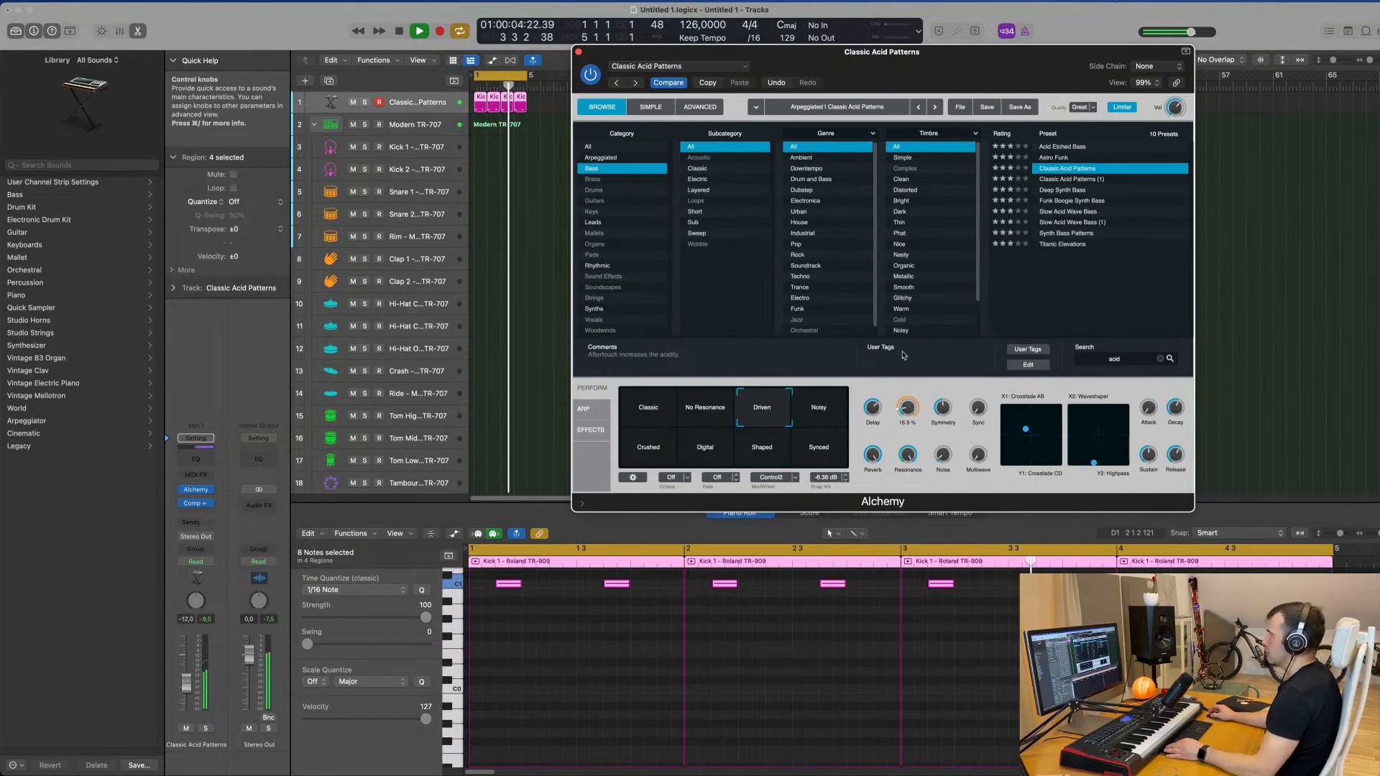
Close the bass synth window and lower the Classic Acid Patterns track volume to -14.4 dB
left_click_drag(582, 55, 552, 166)
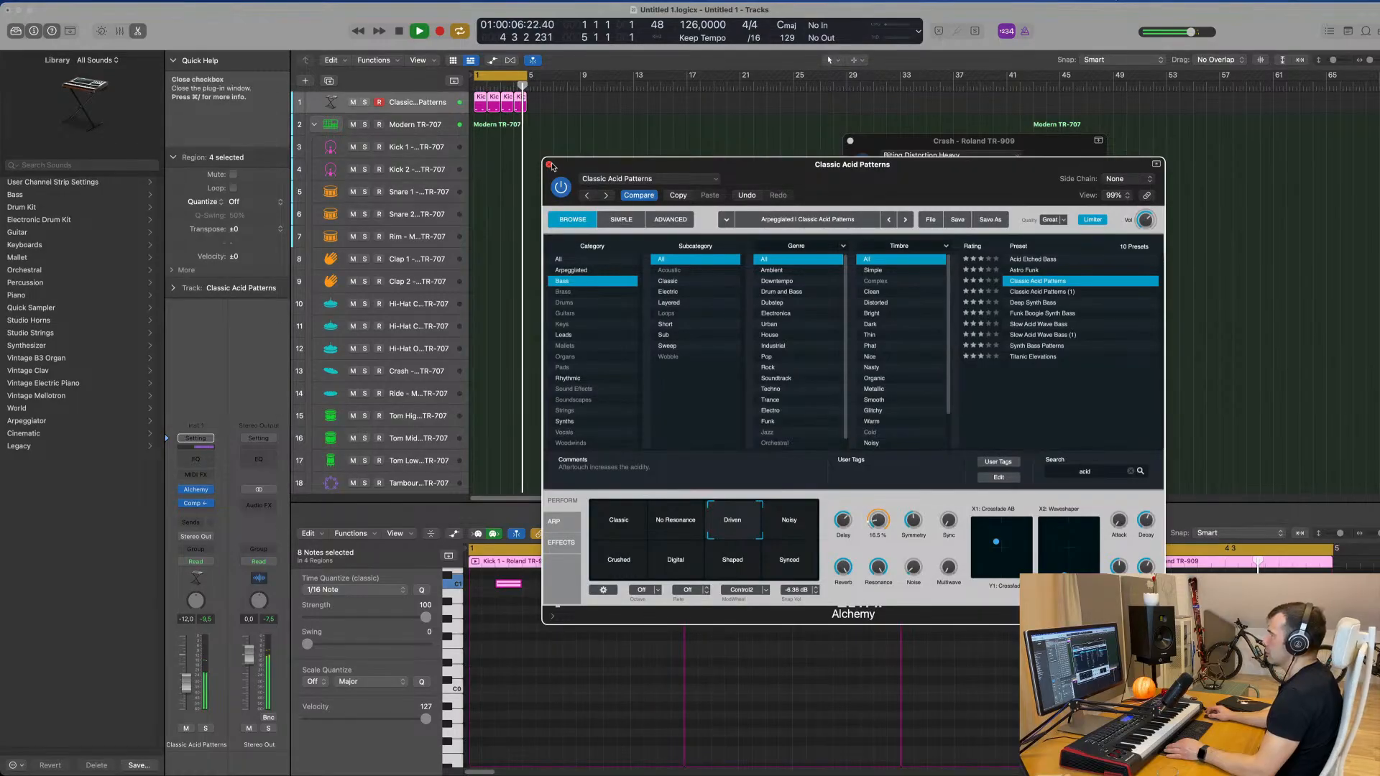
left_click(551, 166)
left_click_drag(186, 681, 187, 690)
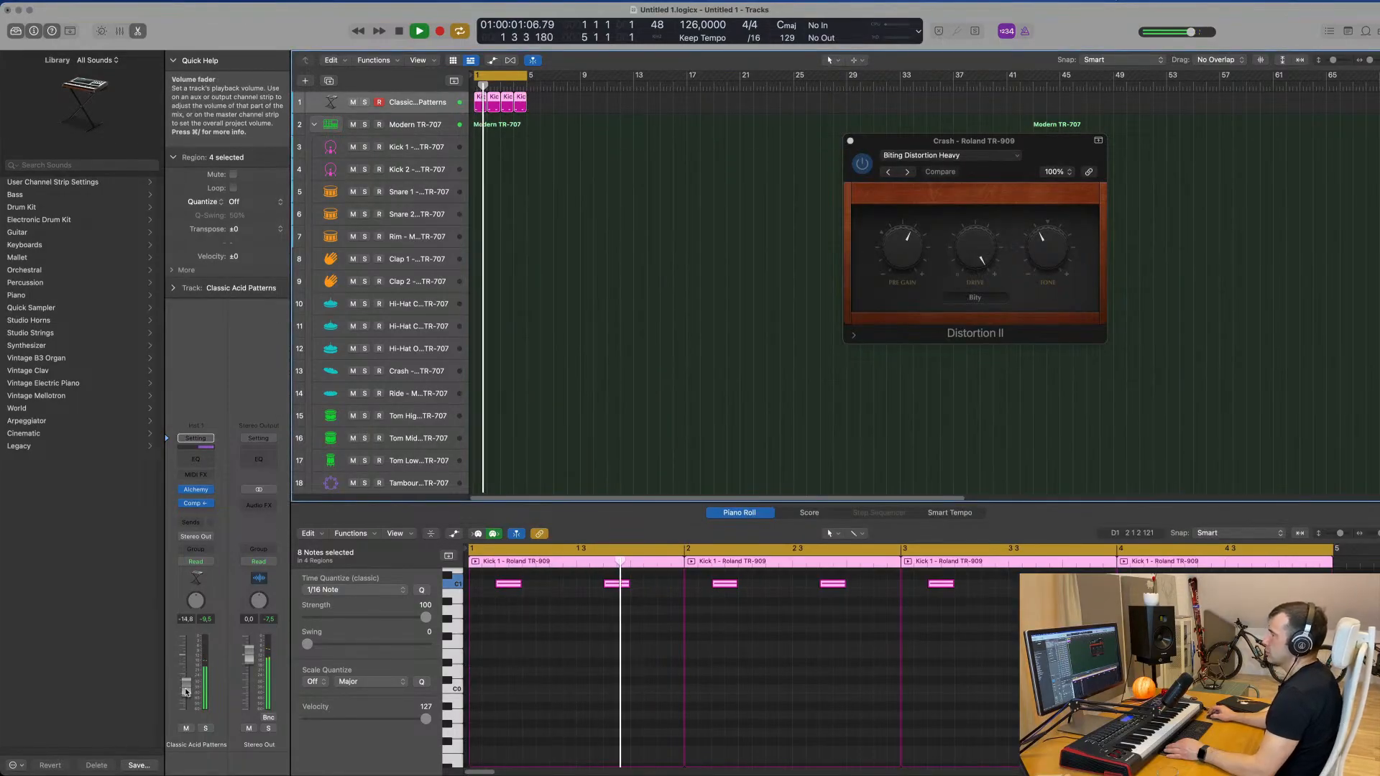
Move the first-bar TR-909 crash region to the second closed hi-hat track and spread copies of its notes over neighbouring sixteenths
scroll(557, 288, "down", 5)
scroll(600, 301, "down", 6)
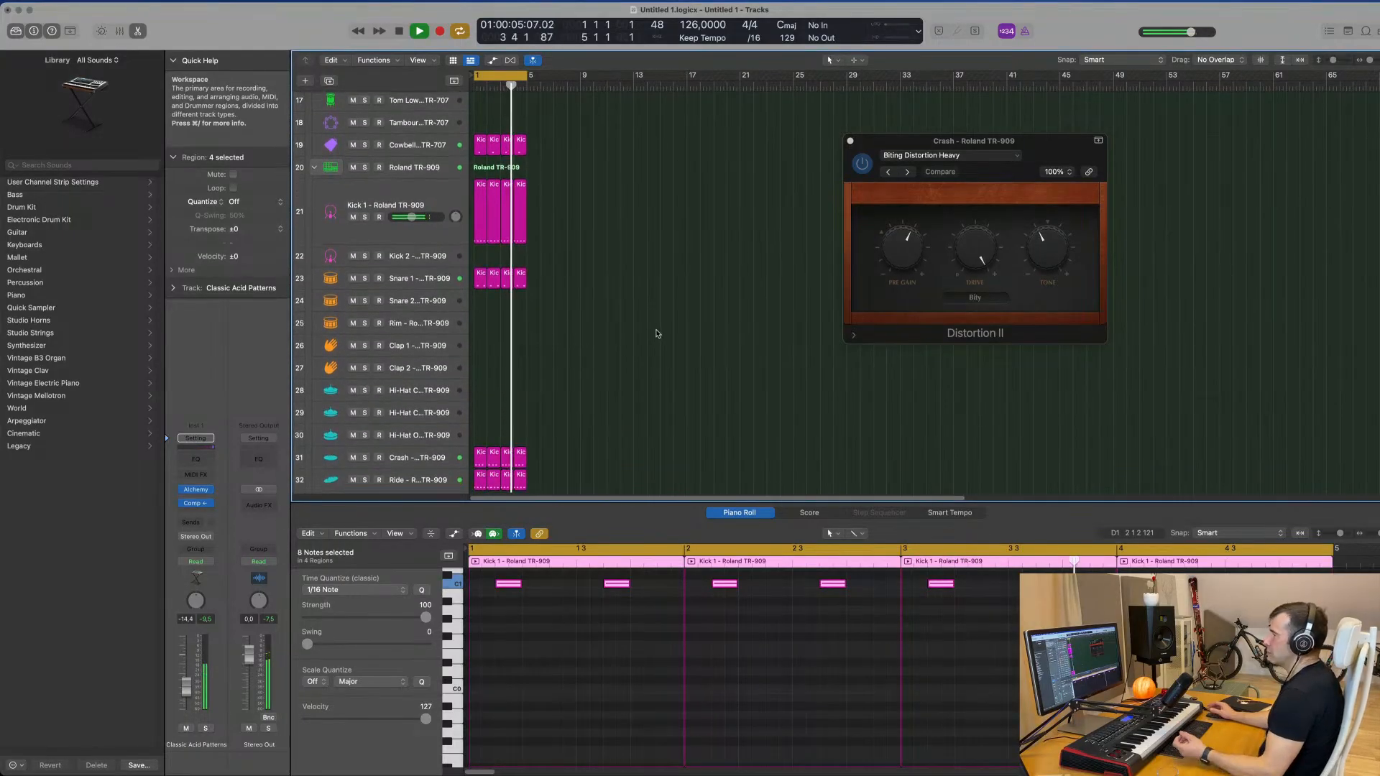
scroll(554, 428, "down", 2)
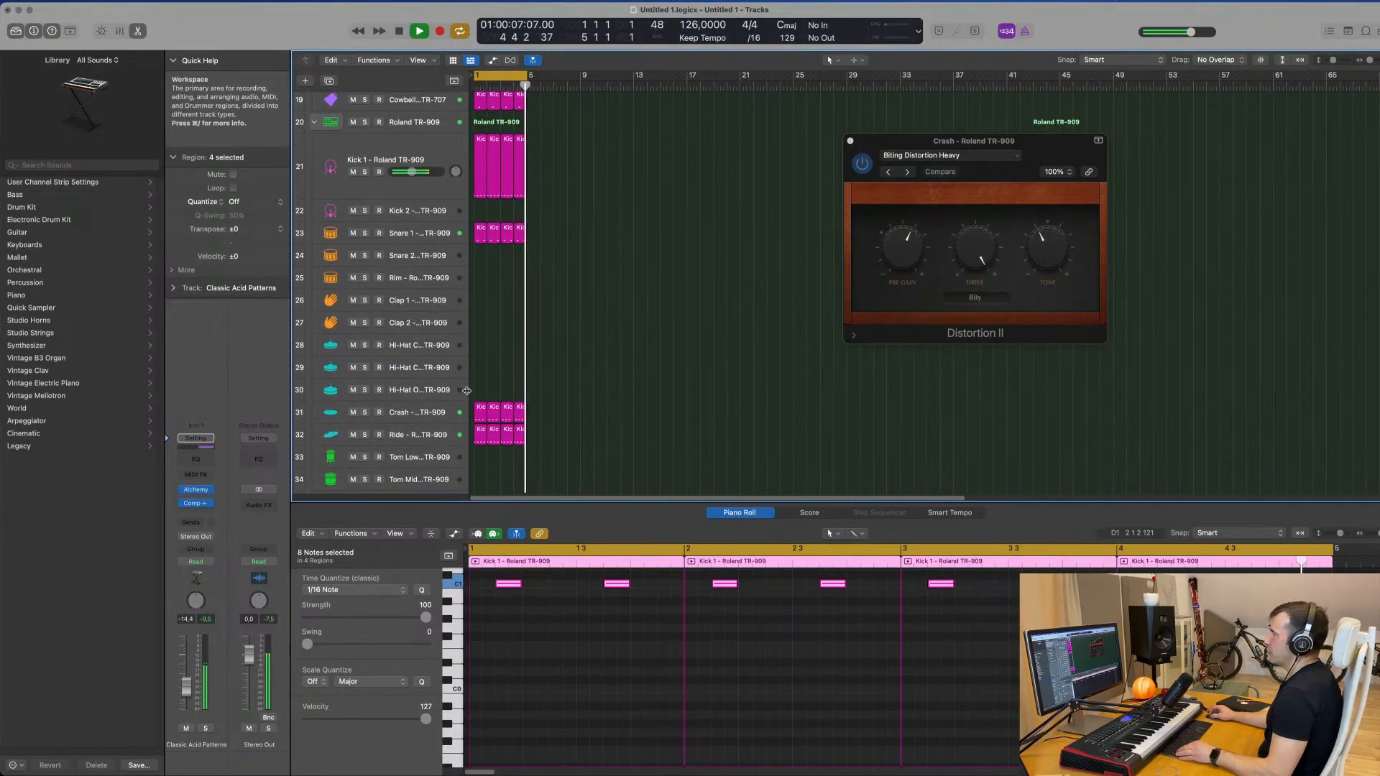
left_click_drag(480, 412, 480, 366)
key("space")
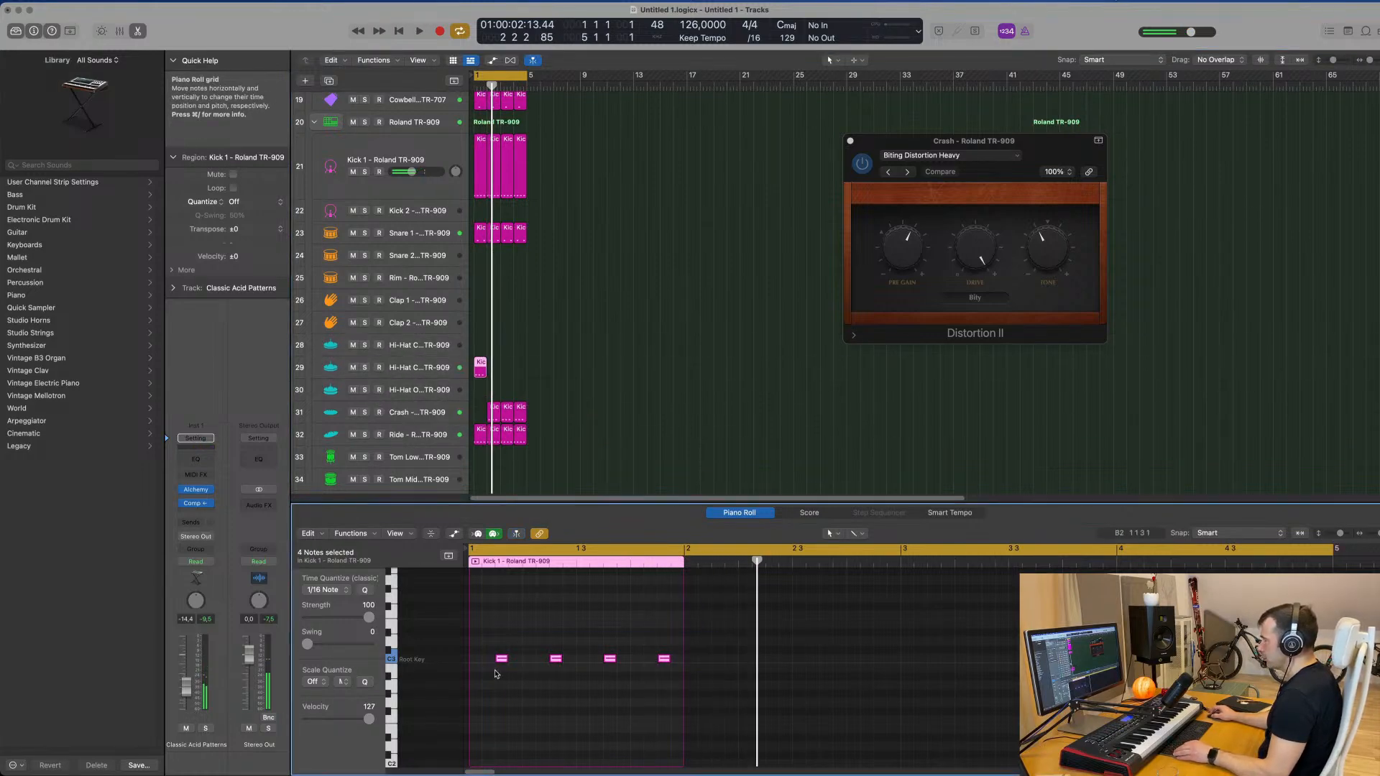
mouse_move(501, 661)
left_mouse_down()
mouse_move(485, 661)
mouse_move(515, 661)
left_mouse_up()
key("space")
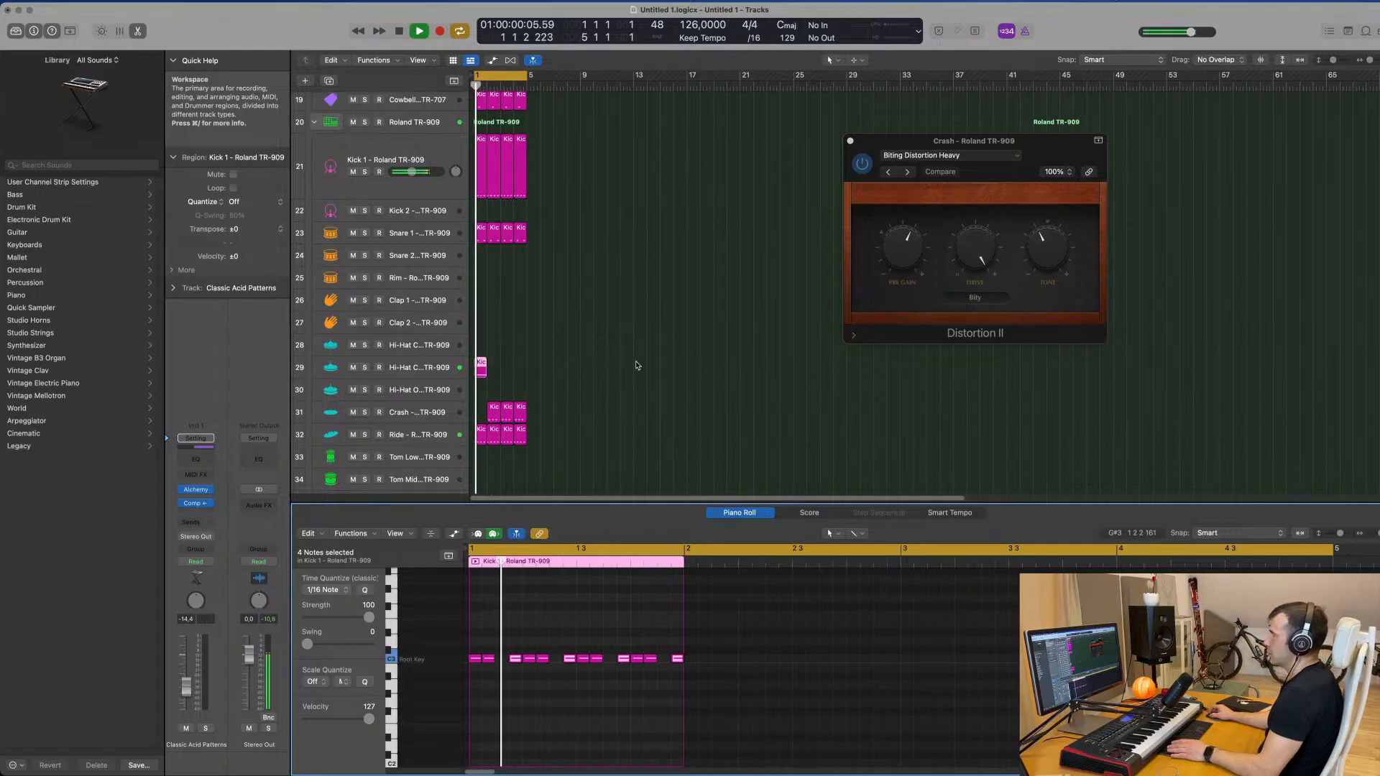
Stop playback and refill bar 1 of the TR-909 crash track with a copy of its bar 2 region
key("space")
left_click_drag(499, 410, 480, 413)
key("super+z")
Copy the selected closed hi-hat notes into the empty sixteenths, repeat the region three times to fill four bars, and play the loop
left_click(479, 370)
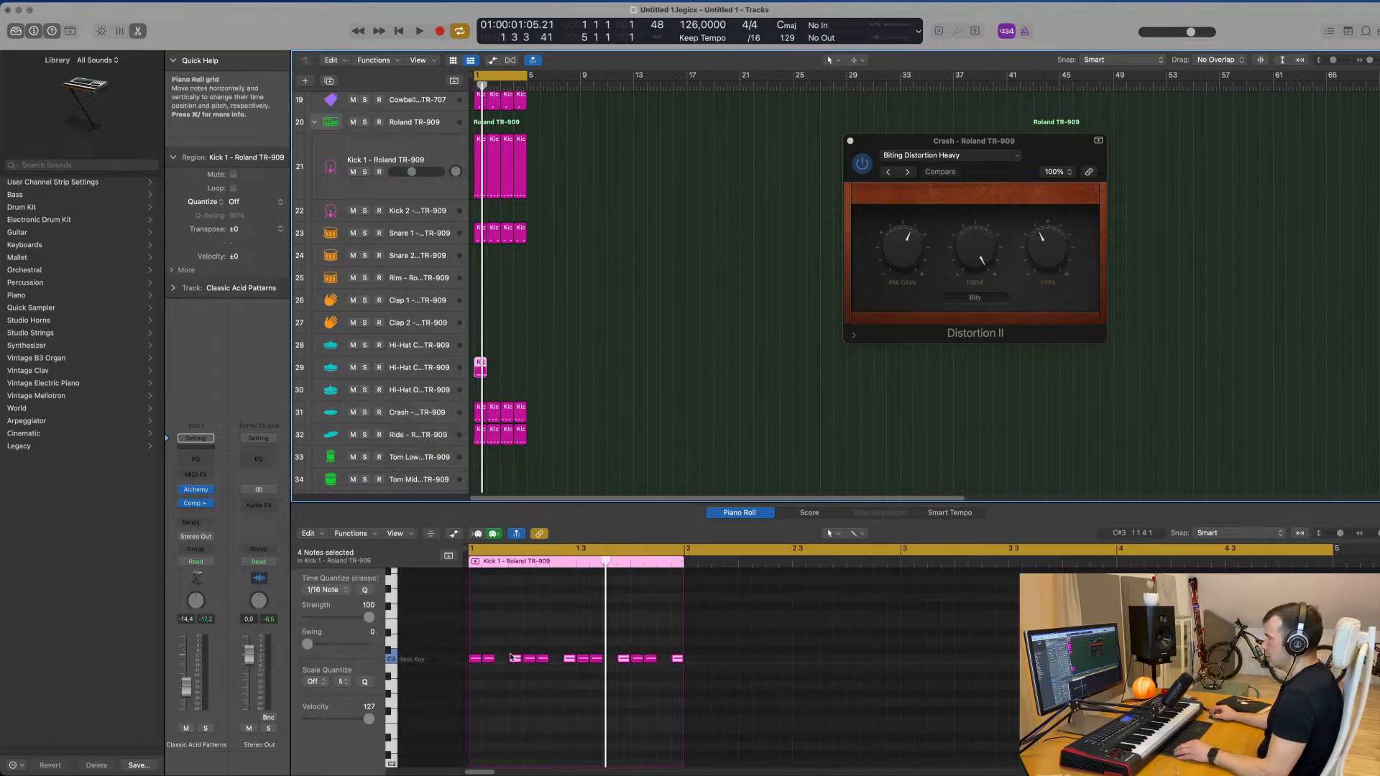
left_click_drag(514, 661, 502, 661, "alt")
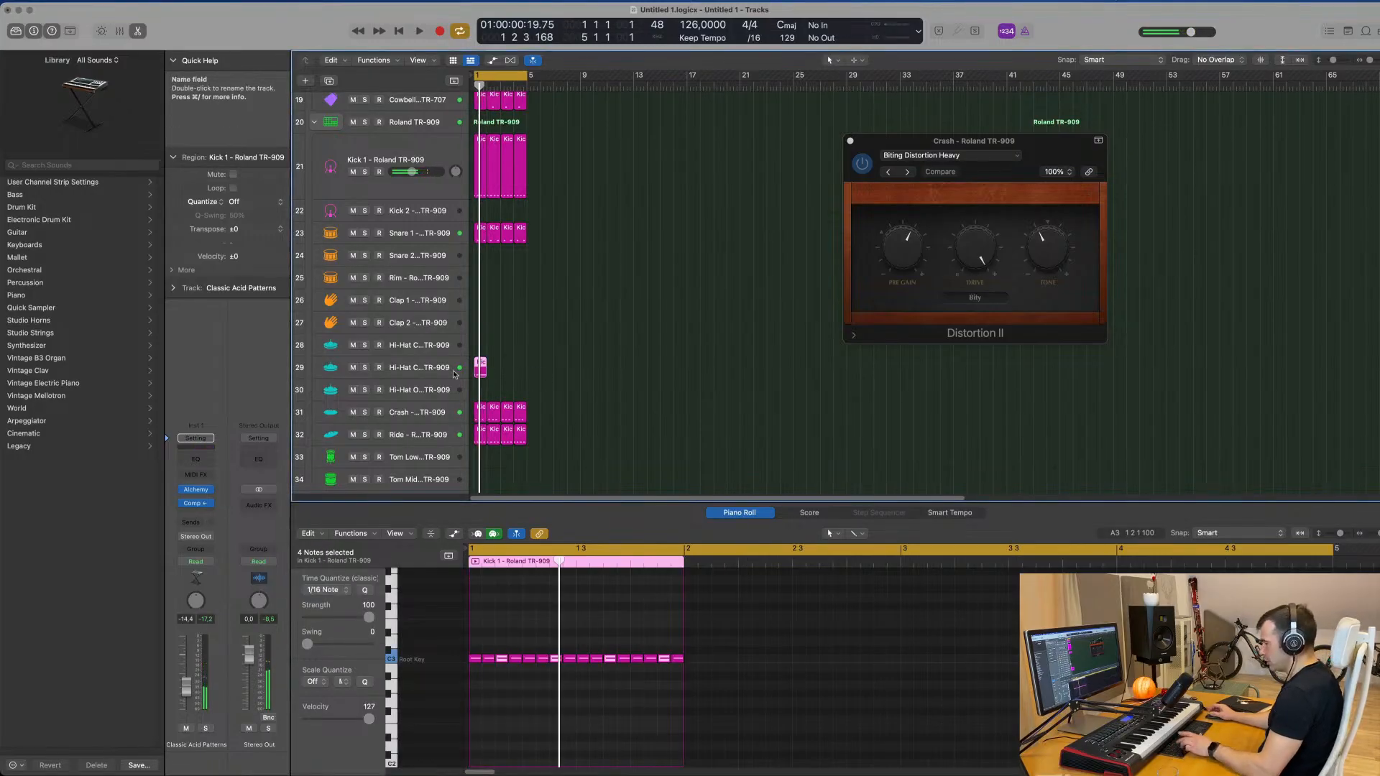
key("super+r")
key("super+r")
key("super+r")
key("space")
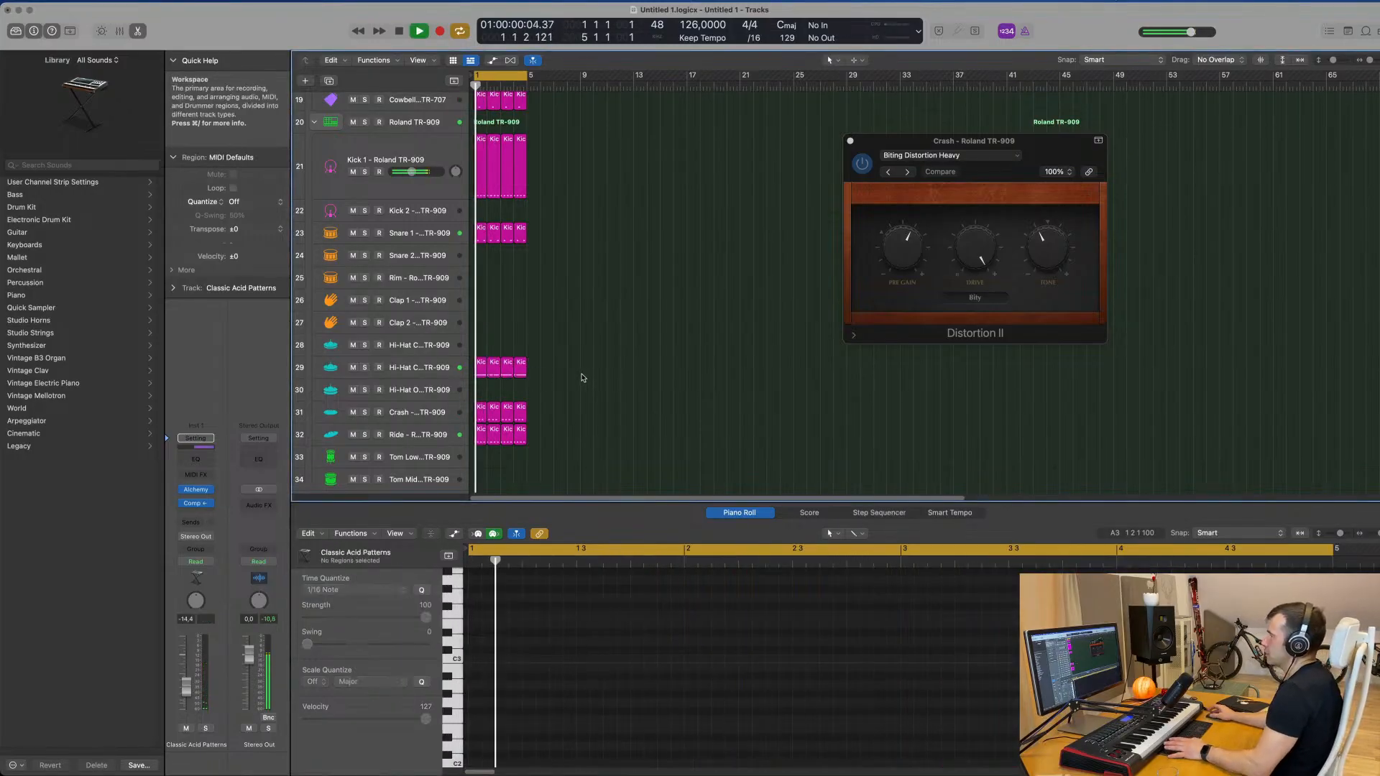
Lower the second TR-909 closed hi-hat track's volume to -20.5 dB
left_click(431, 368)
left_click_drag(186, 693, 187, 701)
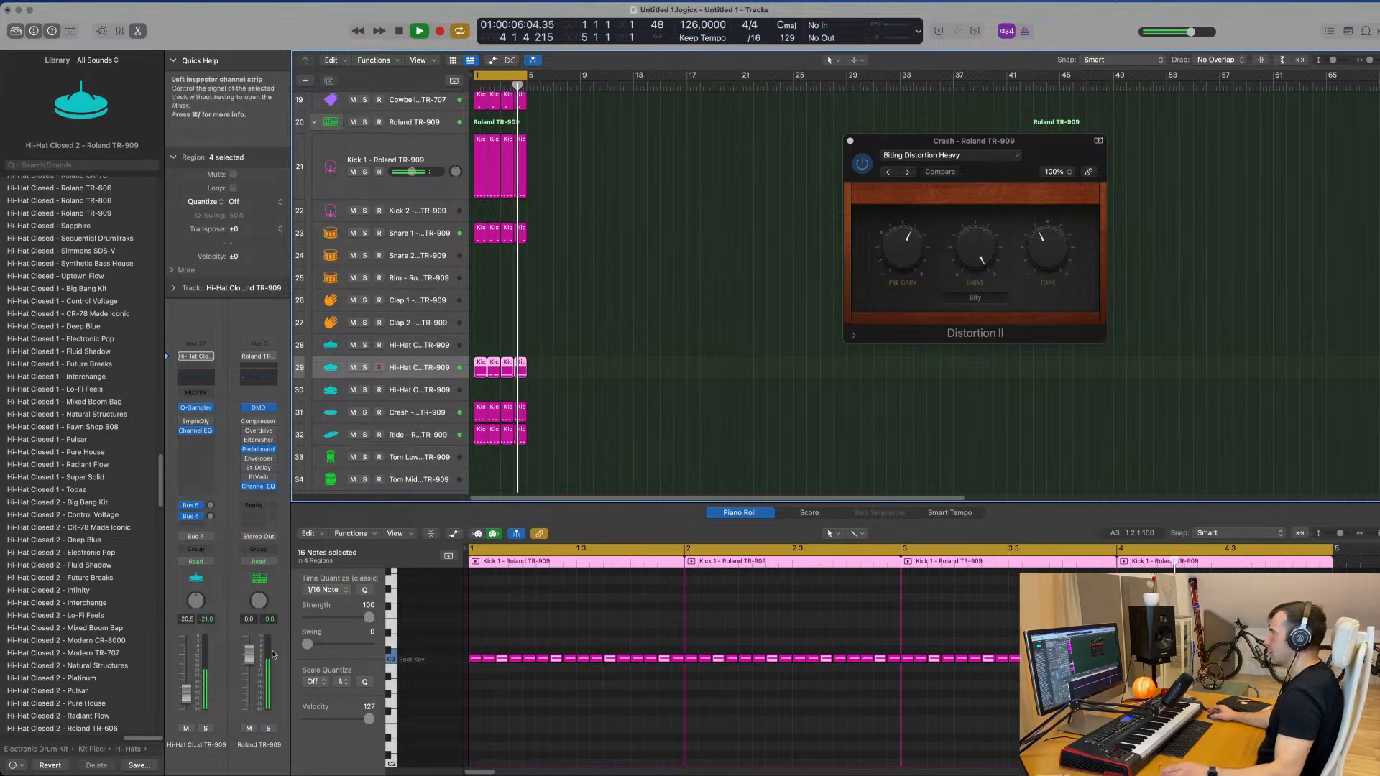
scroll(586, 444, "up", 10)
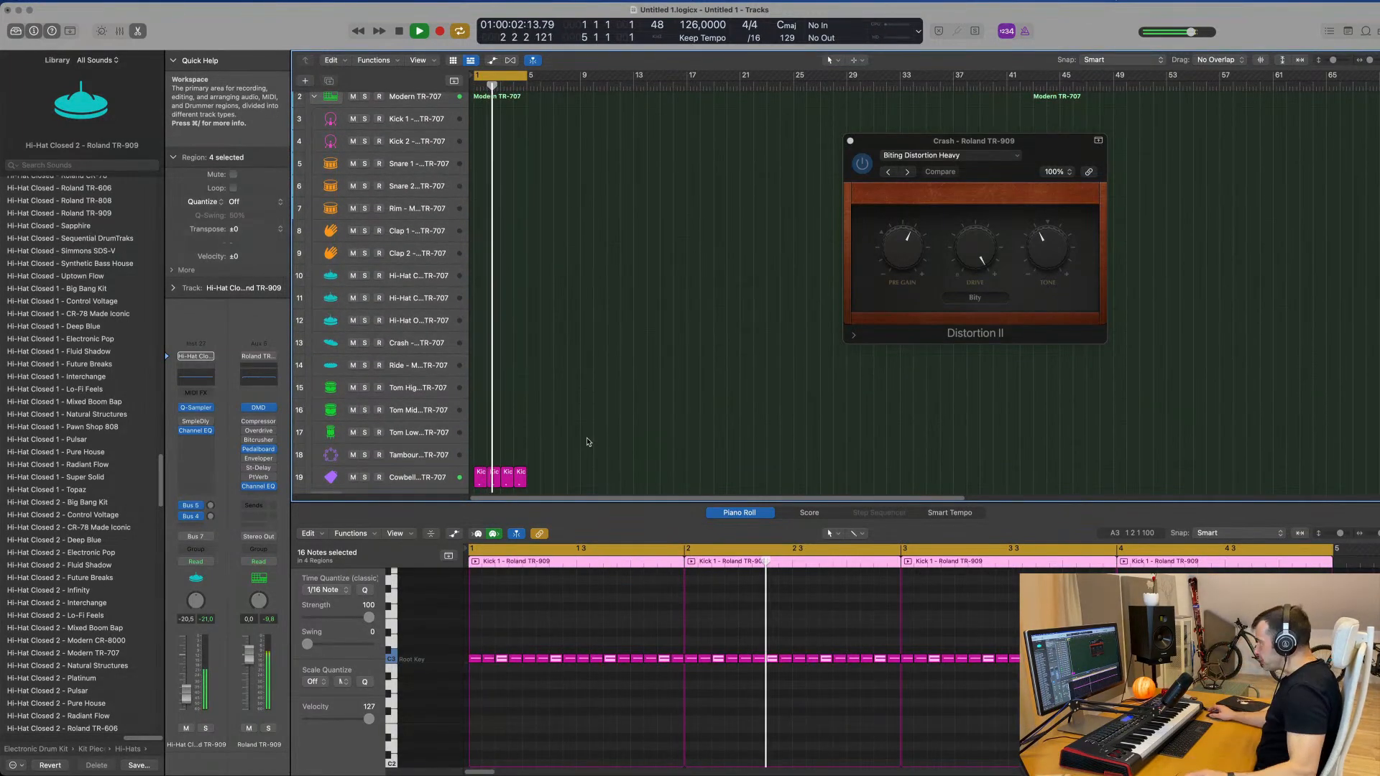
scroll(593, 432, "down", 5)
scroll(597, 426, "down", 2)
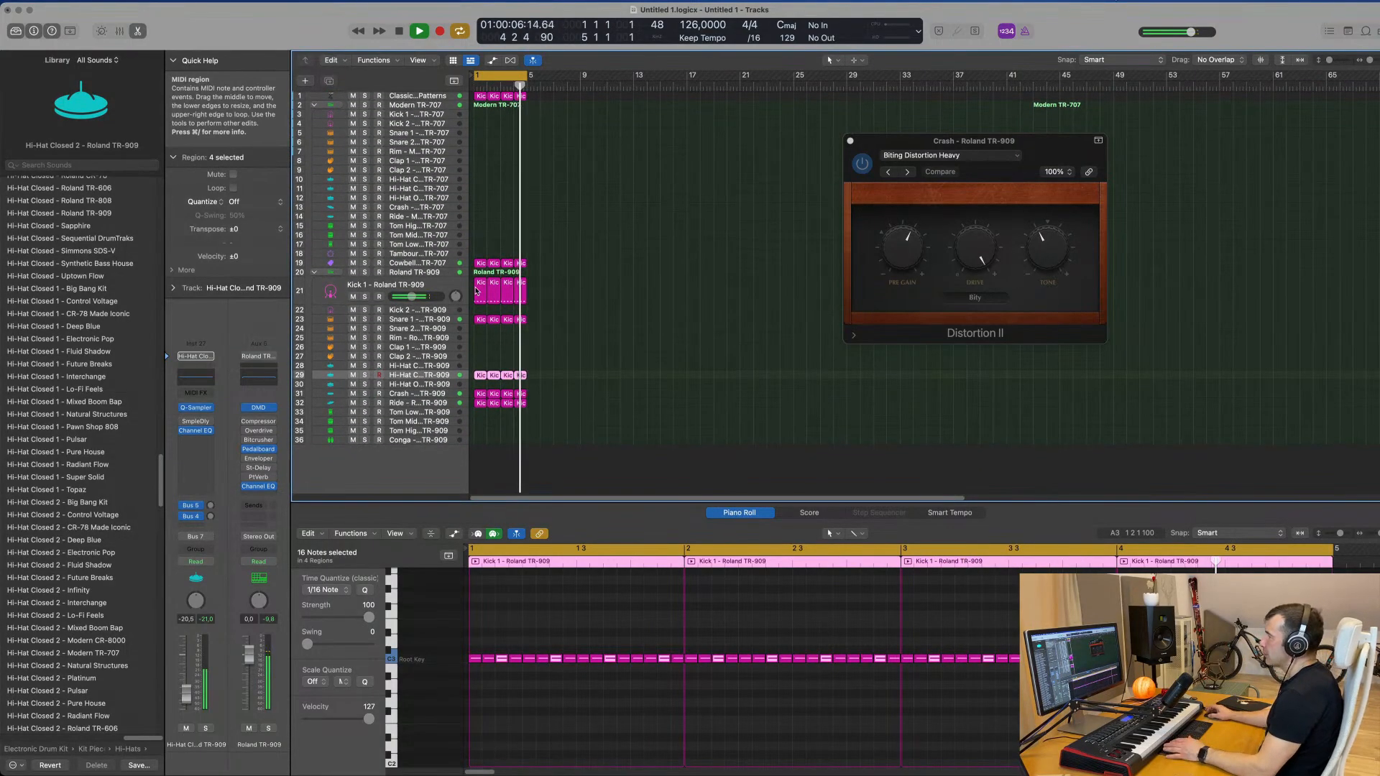
Lower the second TR-909 closed hi-hat track's volume to -25.0 dB and low-cut it at about 300 Hz in its Channel EQ
left_click(451, 321)
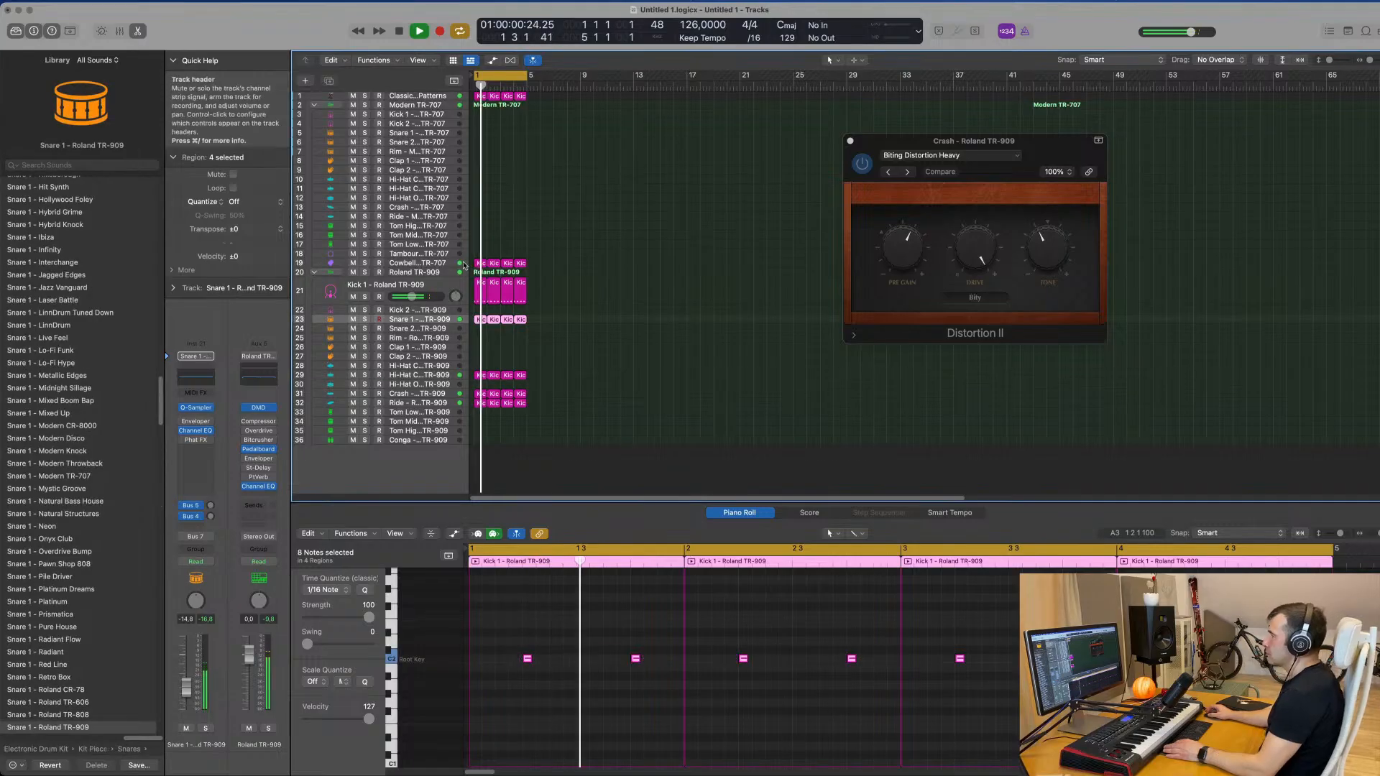
left_click(421, 374)
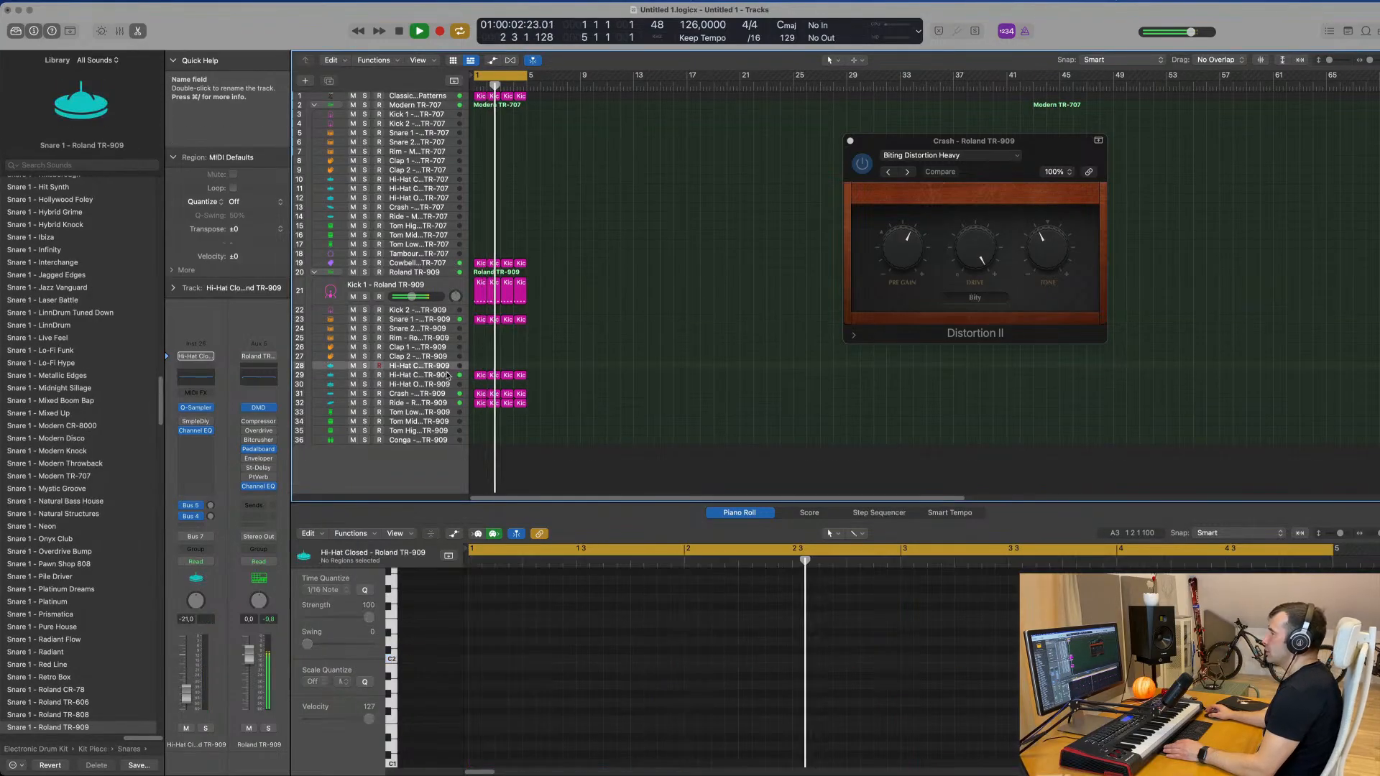
left_click(204, 728)
left_click_drag(185, 691, 185, 696)
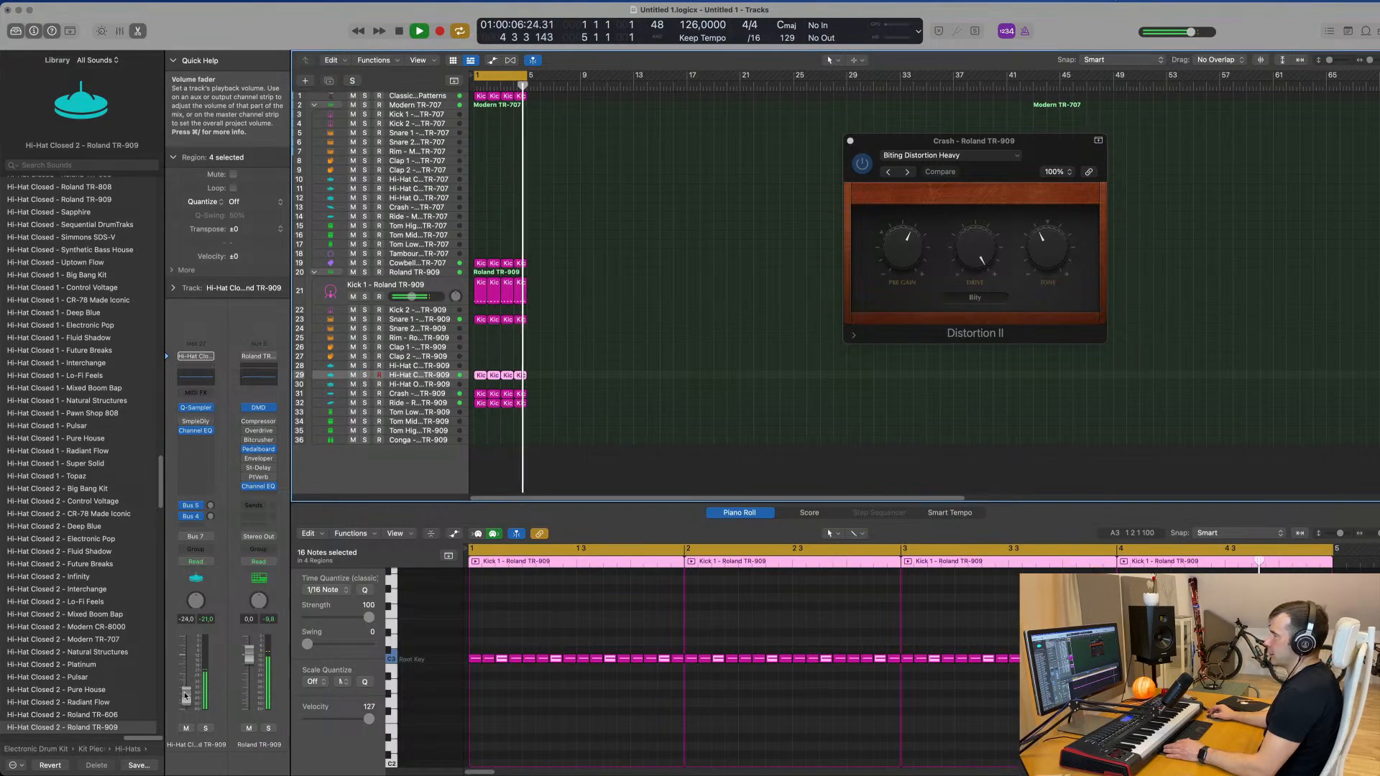
left_click(195, 431)
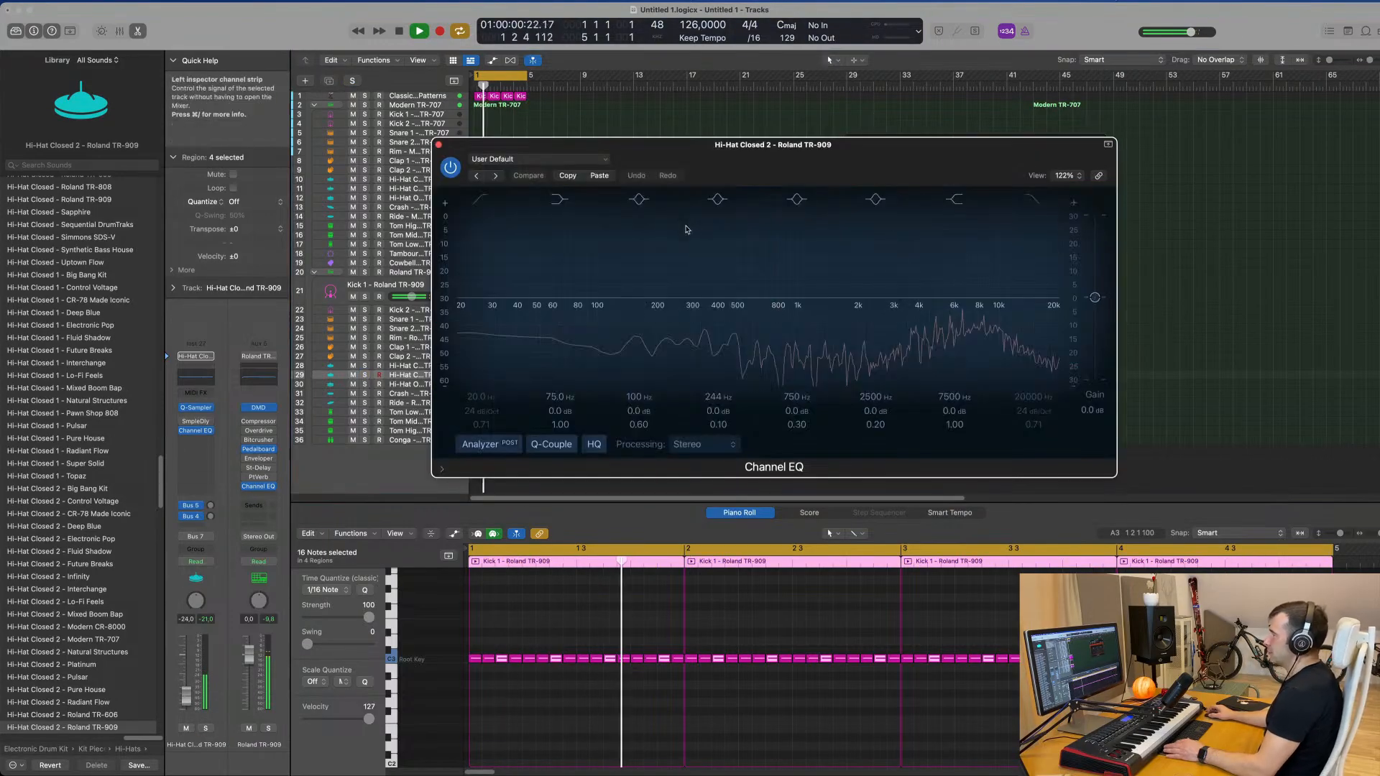
left_click_drag(501, 225, 693, 226)
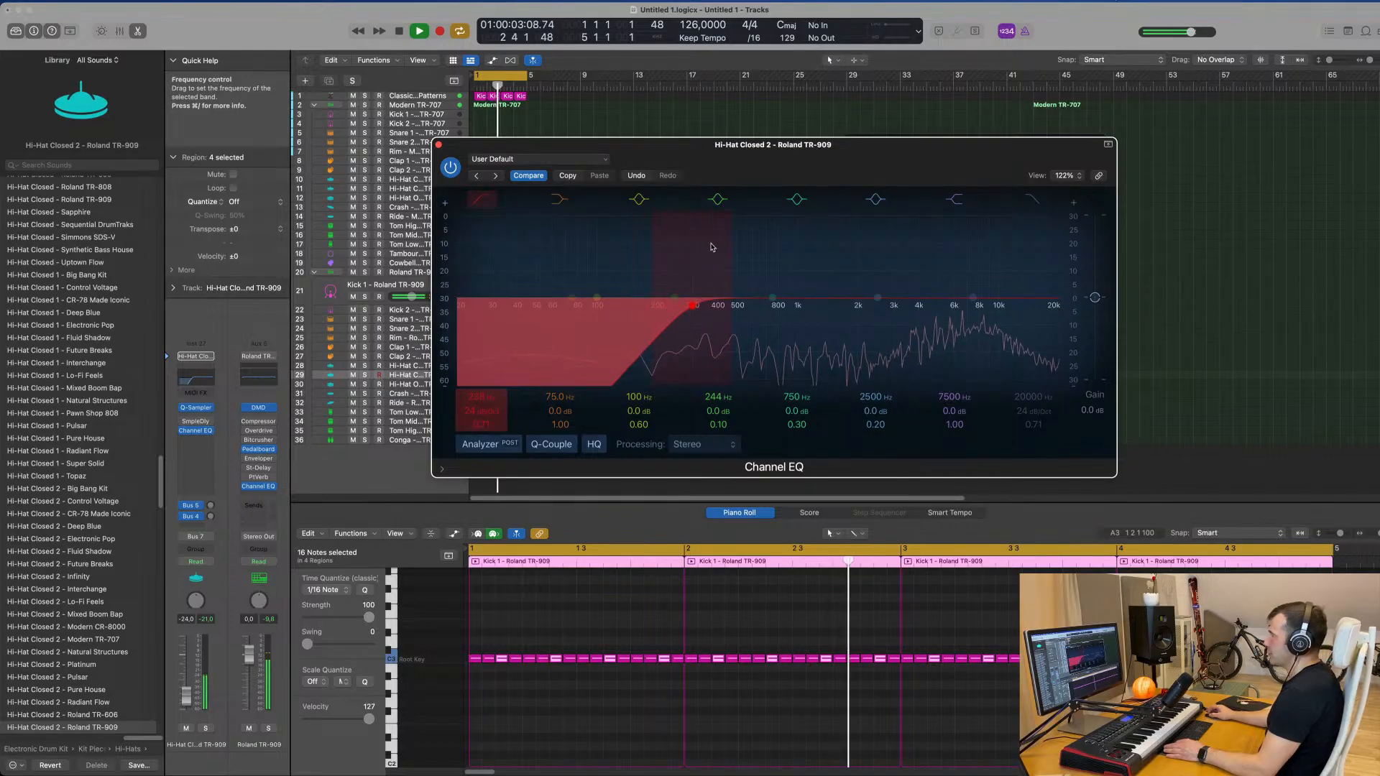
left_click(438, 146)
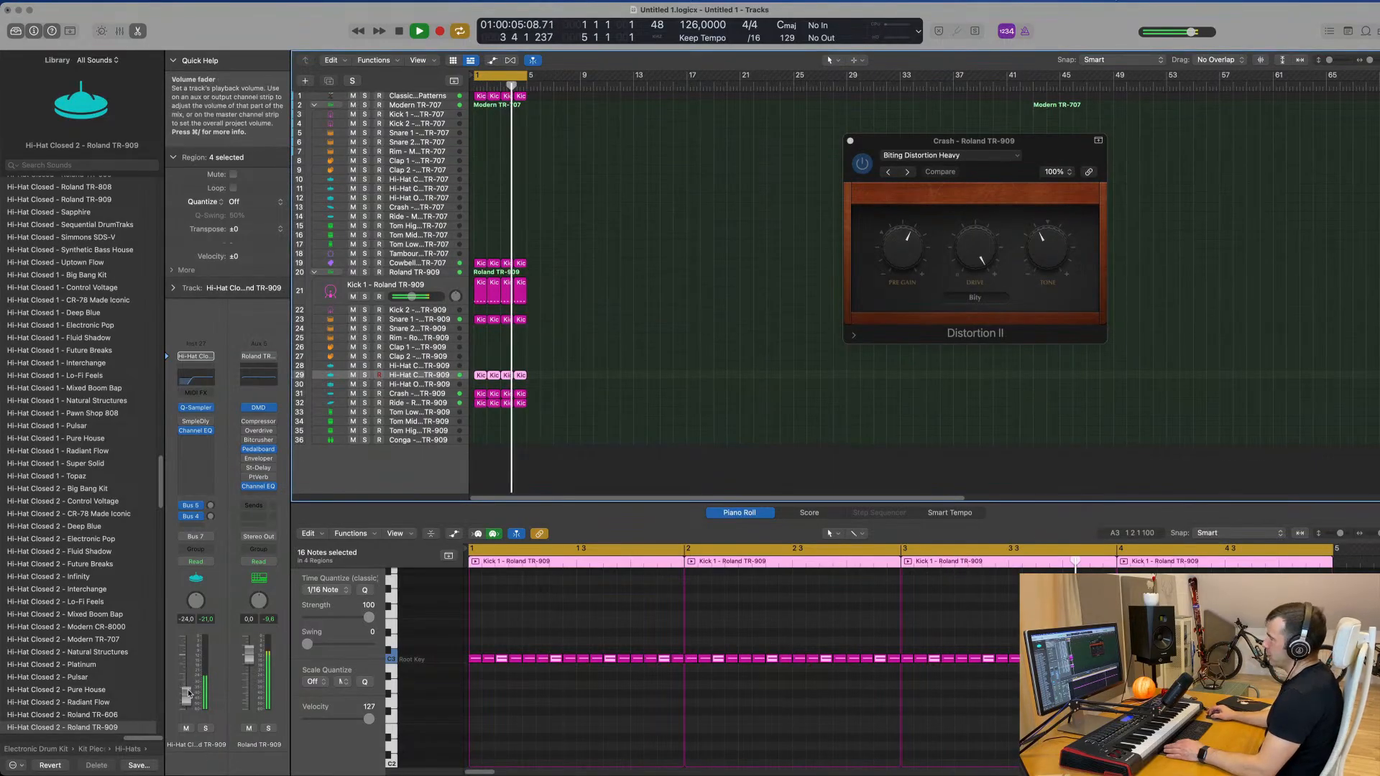
left_click_drag(185, 695, 186, 698)
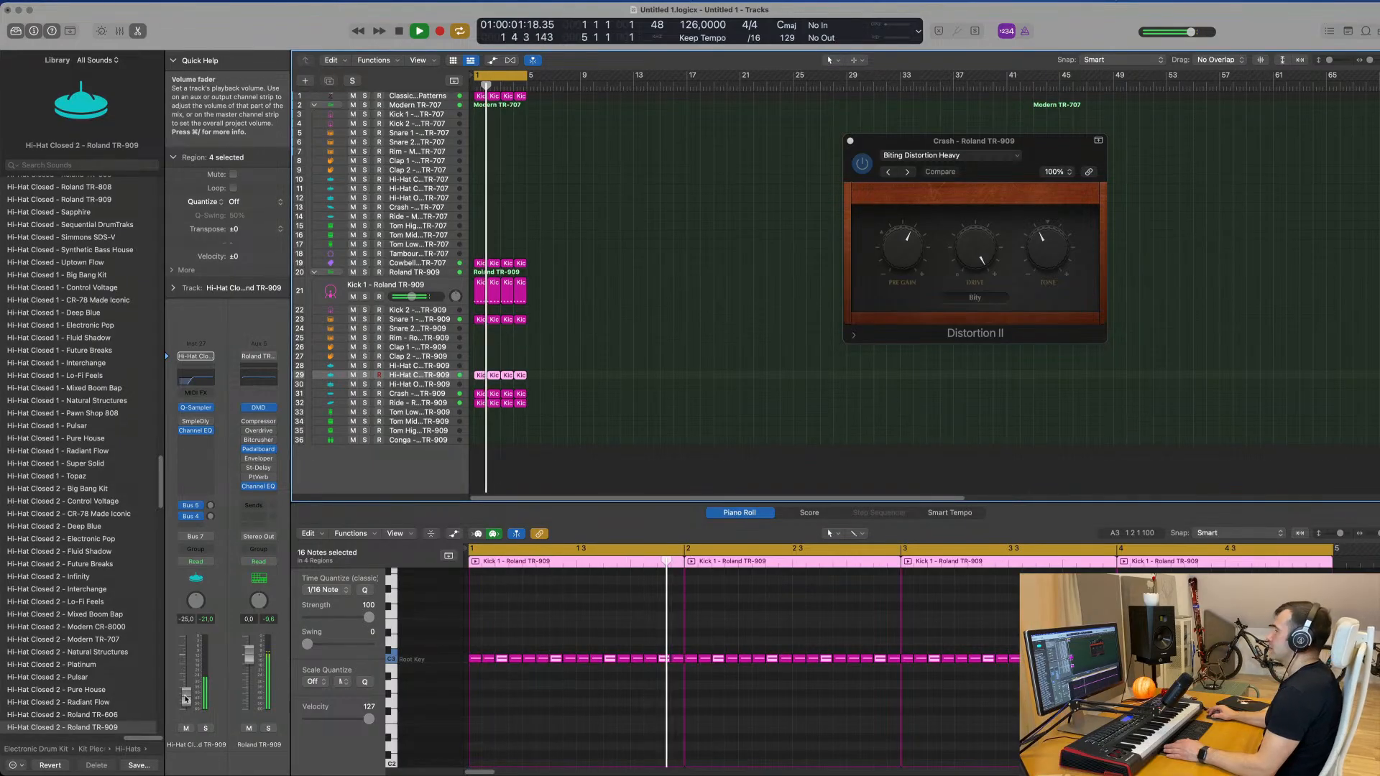
Add a Compressor to the second closed hi-hat track with a 10.0:1 ratio, side-chained to Kick 1 - Roland TR-909
left_click(195, 439)
mouse_move(240, 468)
left_click(316, 470)
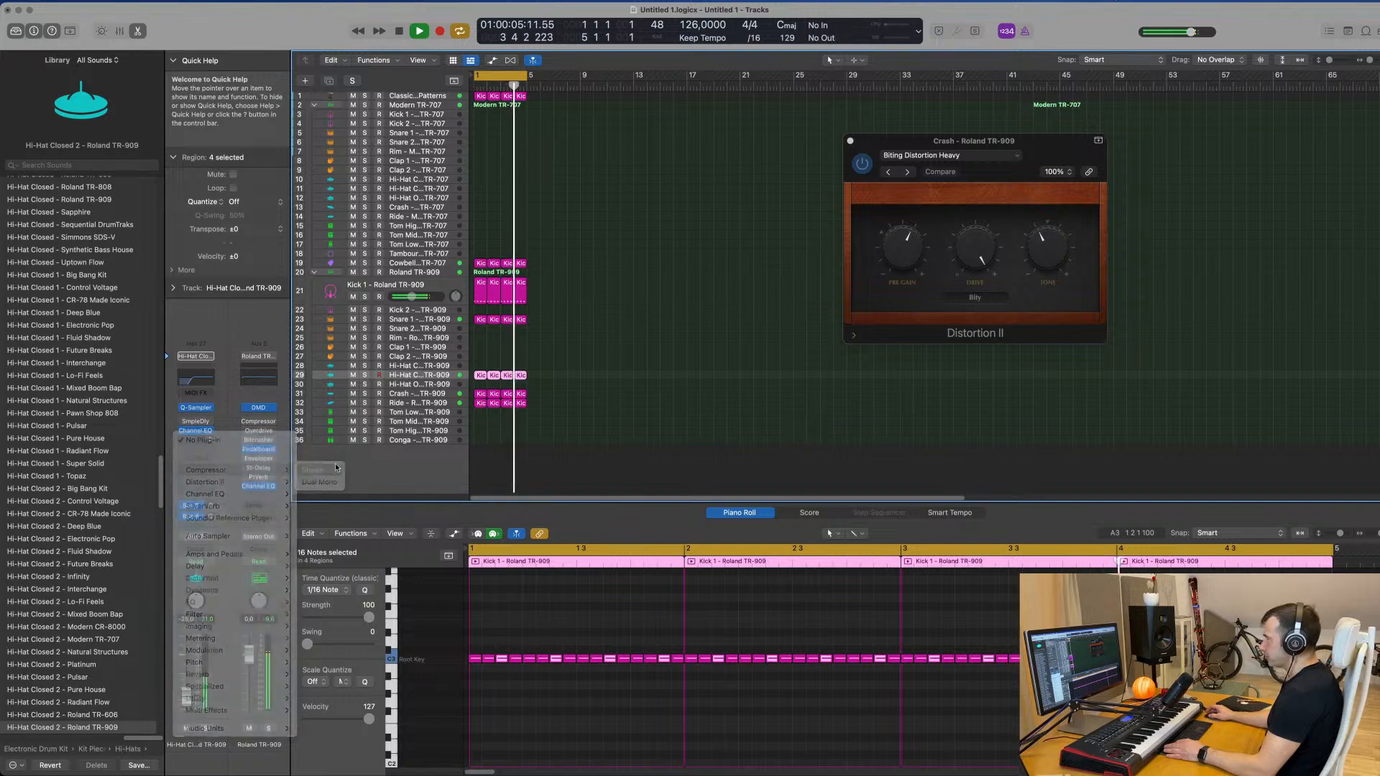
left_click_drag(643, 413, 666, 341)
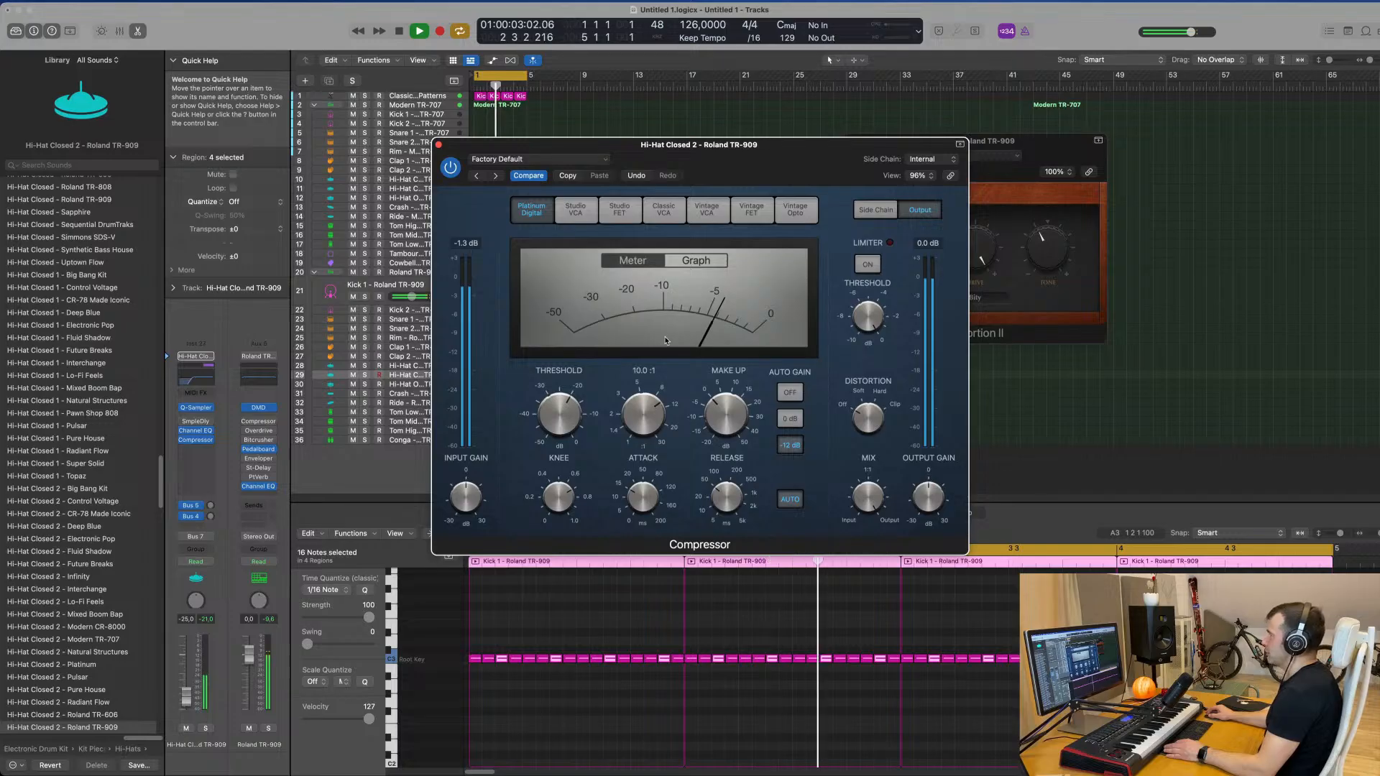
left_click(926, 159)
mouse_move(929, 179)
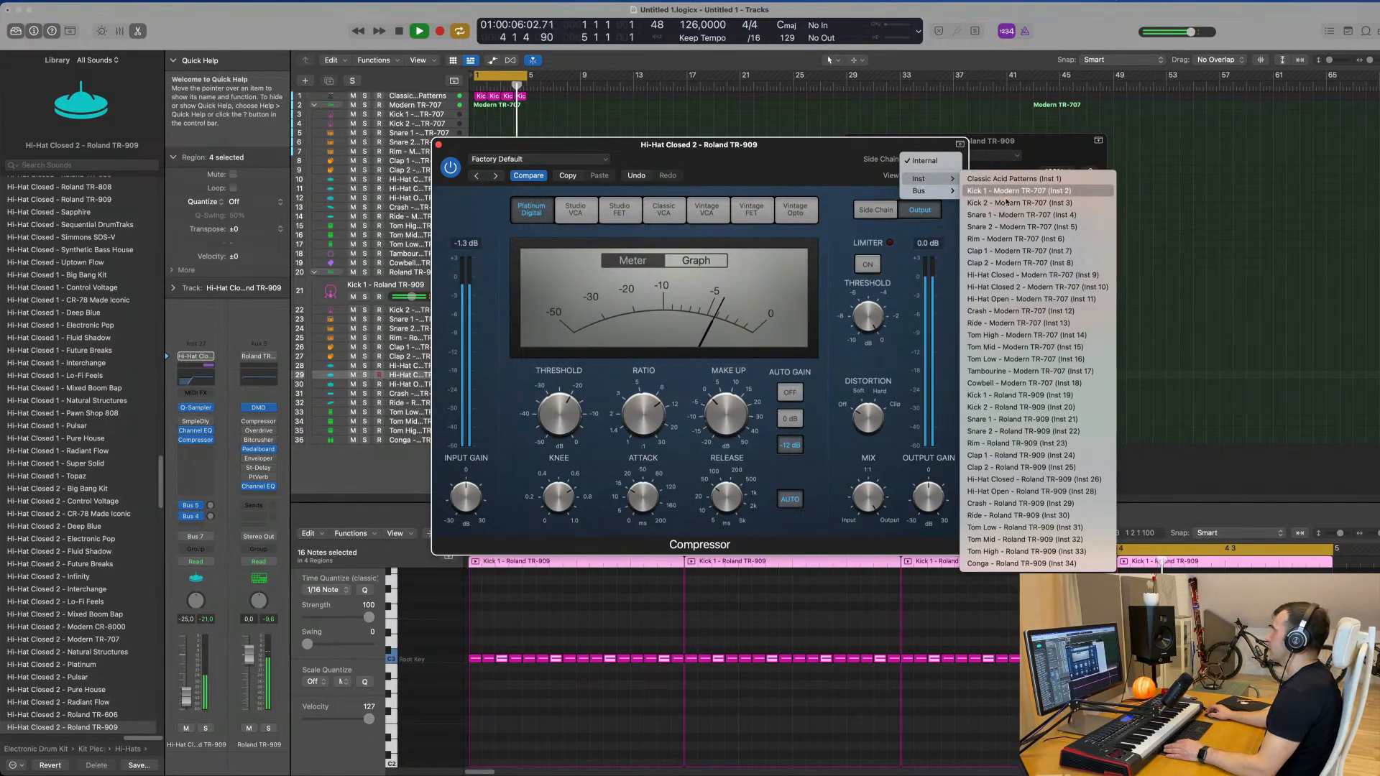
left_click(1005, 395)
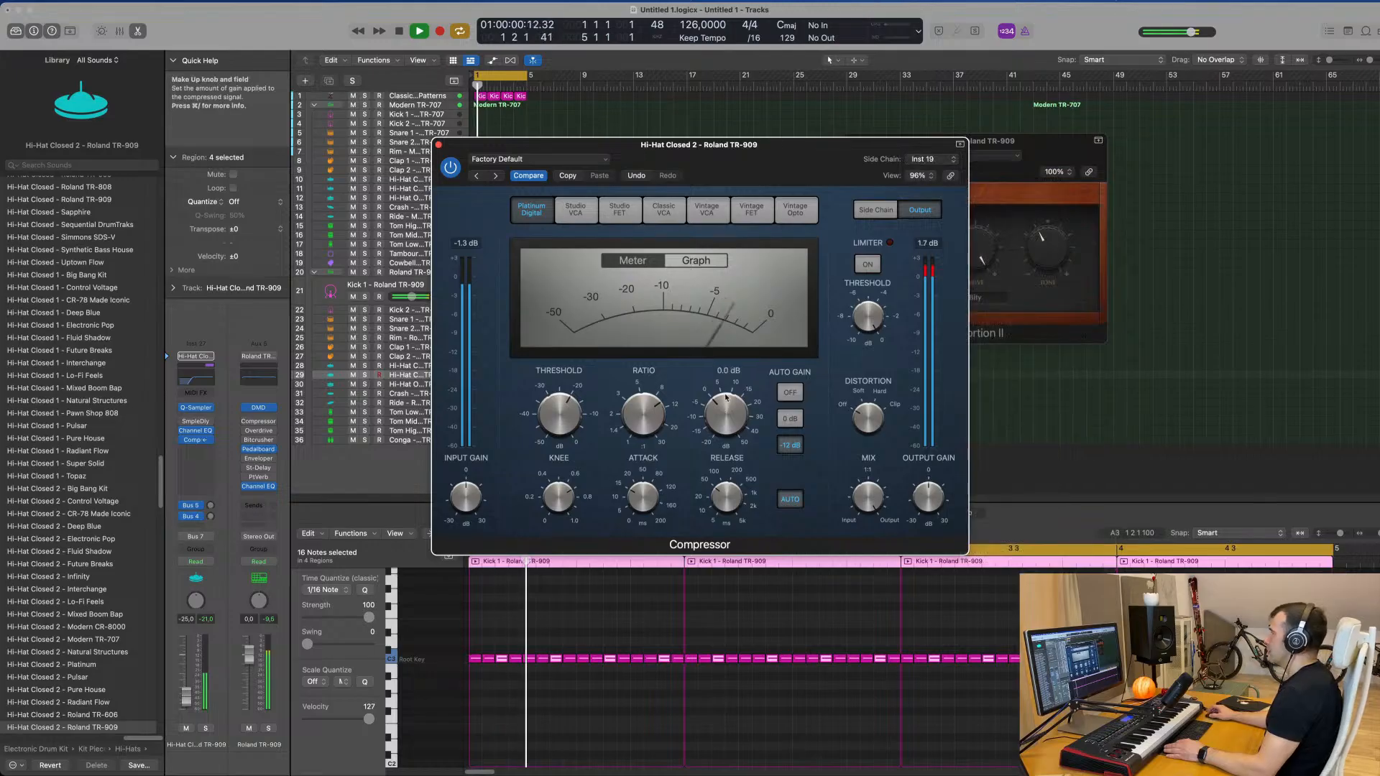
Adjust the hi-hat compressor's threshold by ear, set the track's volume to -21.0 dB, and close the compressor
scroll(568, 411, "up", 10)
scroll(565, 423, "down", 3)
scroll(187, 694, "up", 6)
scroll(186, 693, "up", 1)
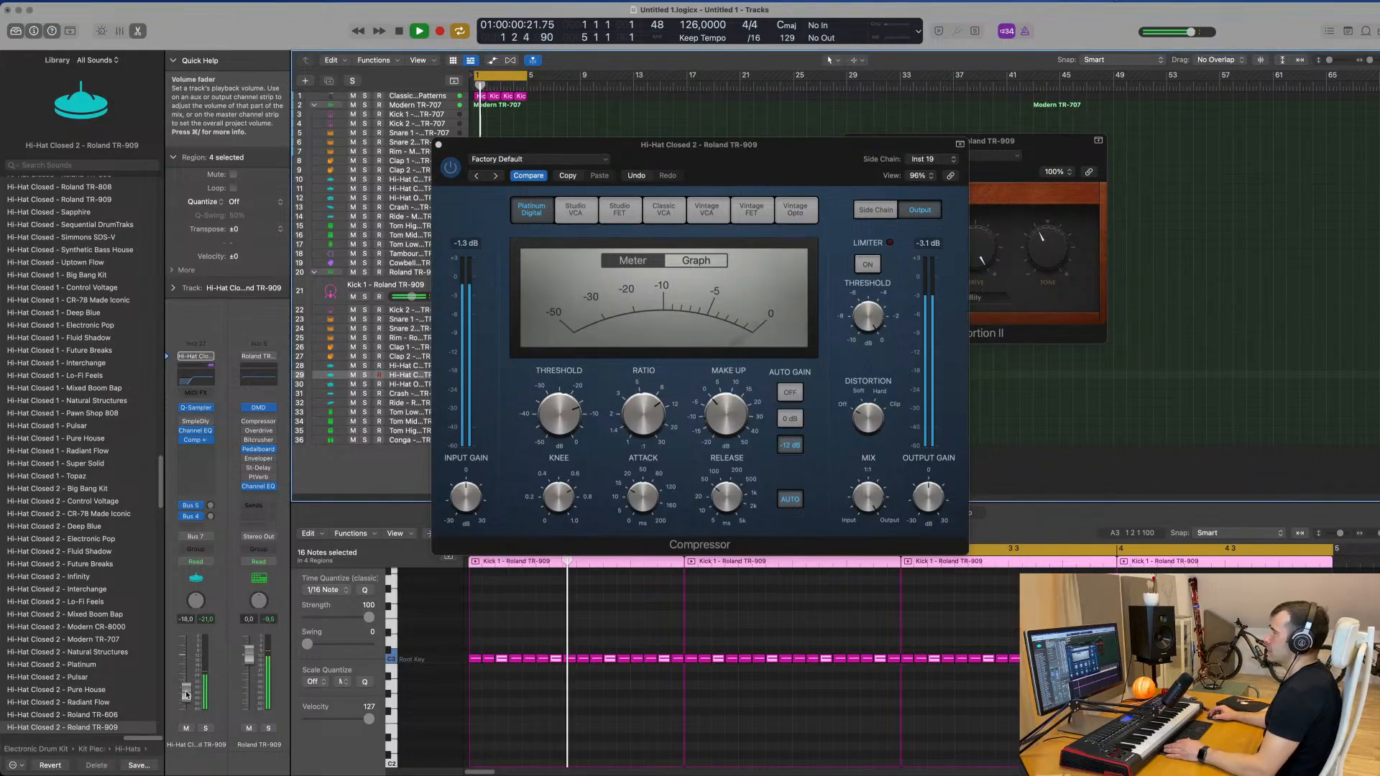
scroll(187, 695, "down", 2)
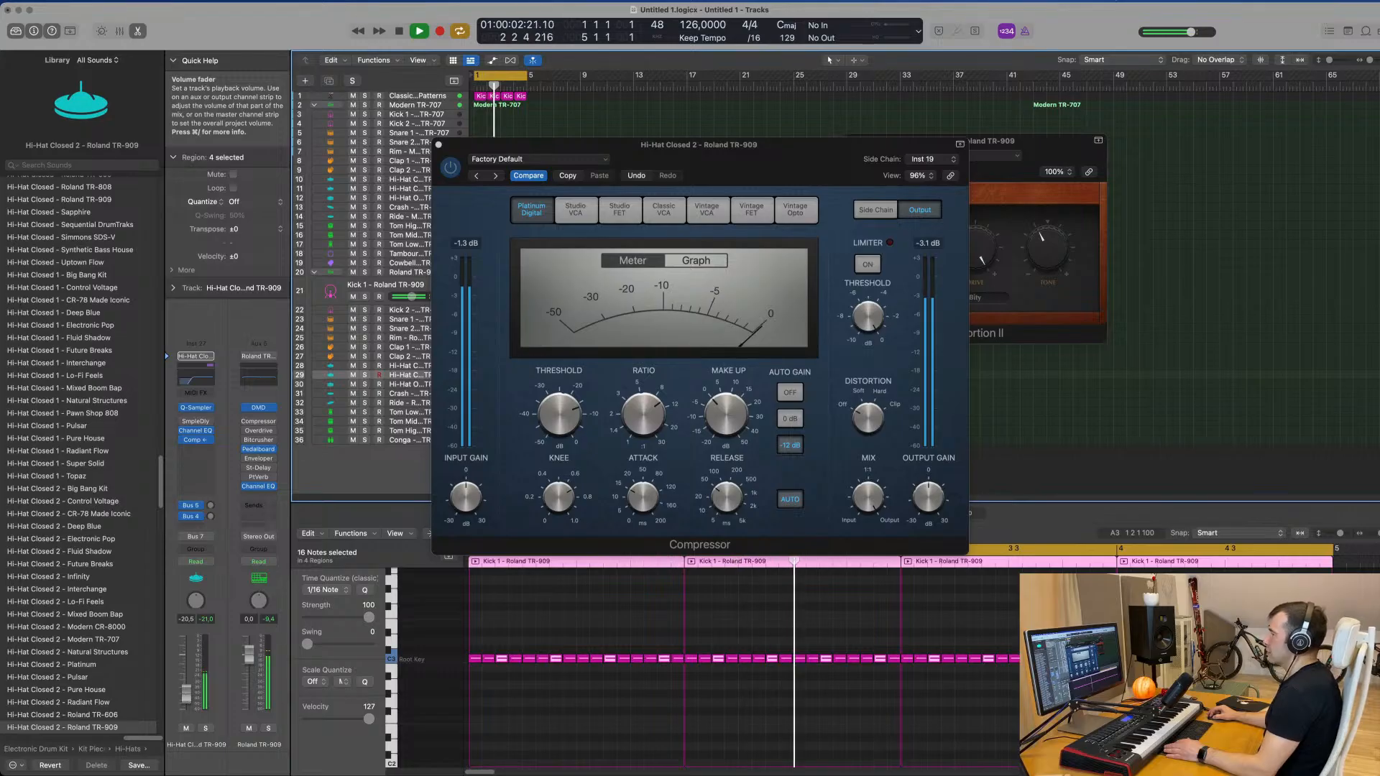
scroll(186, 696, "down", 1)
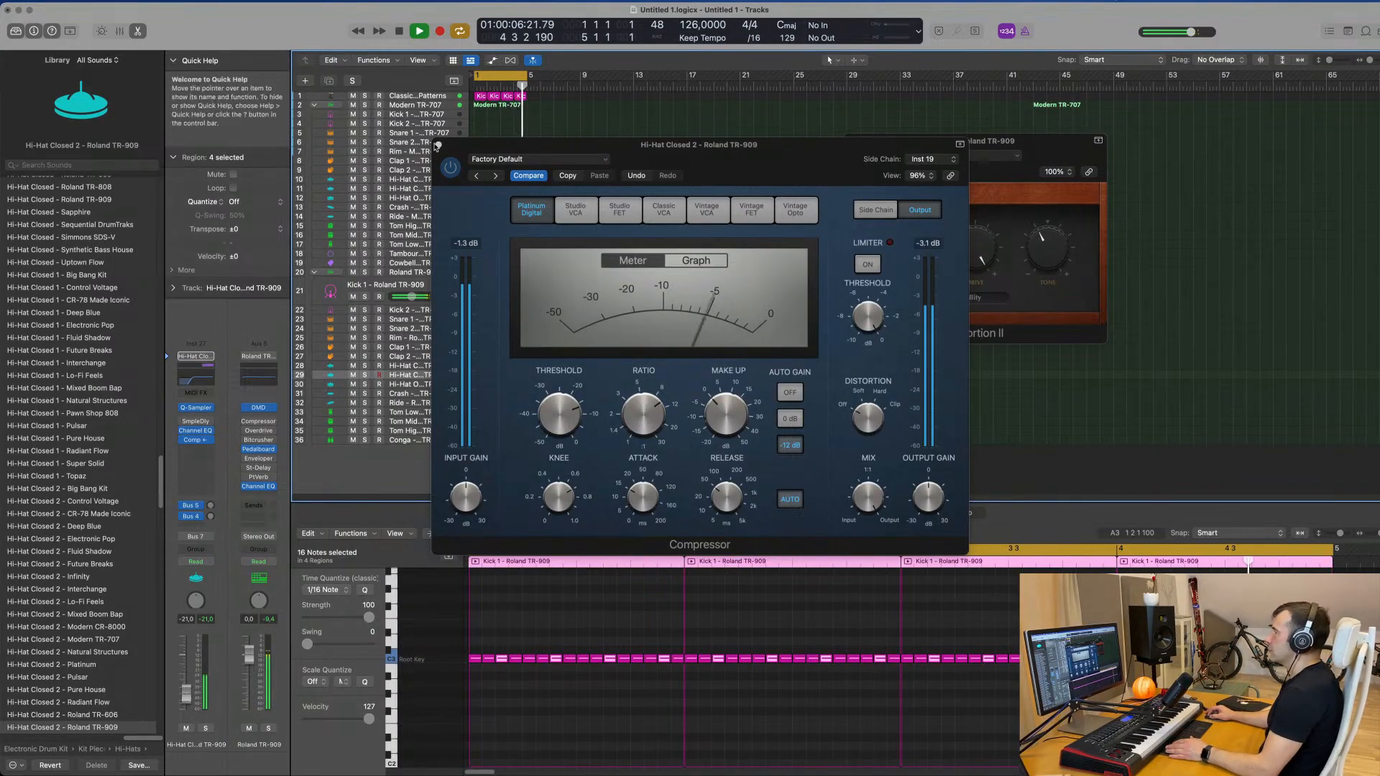
left_click(483, 156)
left_click(438, 144)
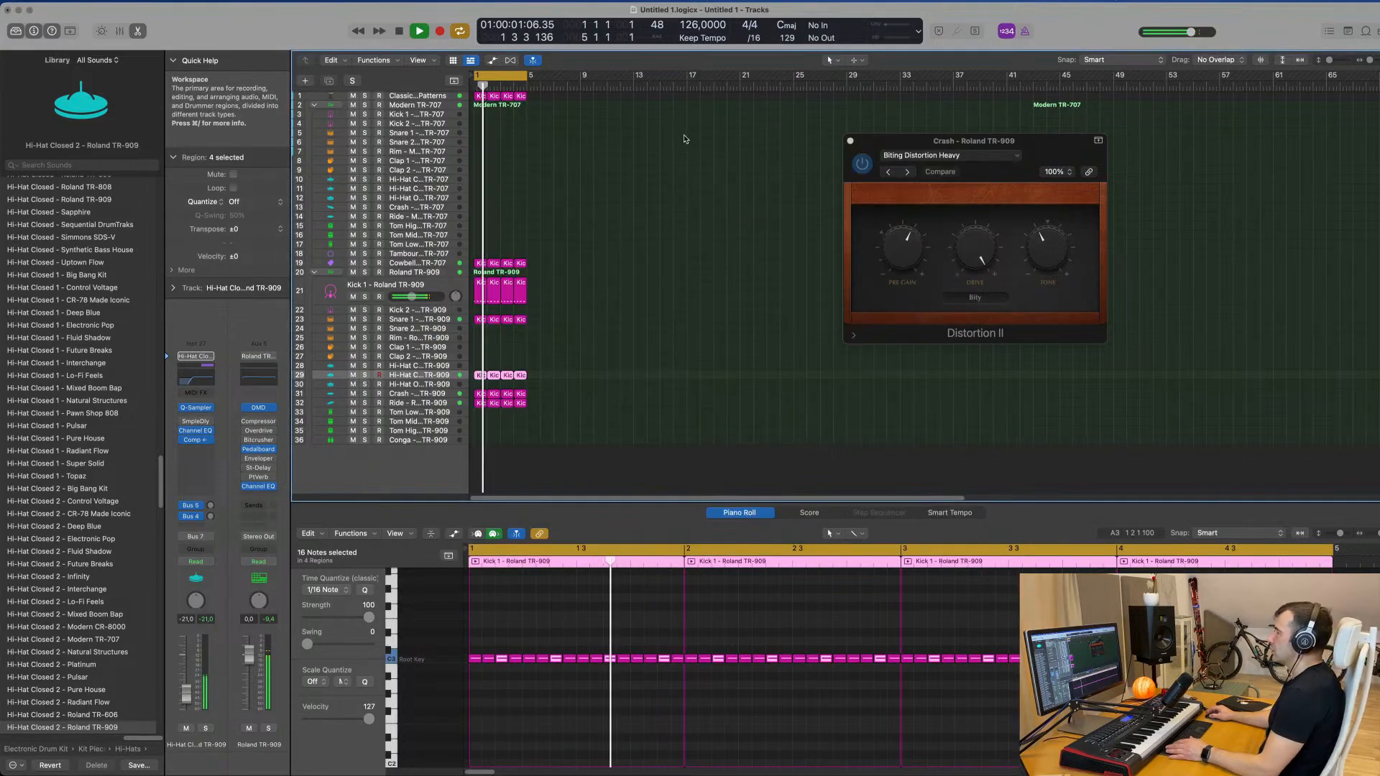
Duplicate the Classic Acid Patterns track with its settings and enlarge the copy with Track Zoom
left_click(403, 96)
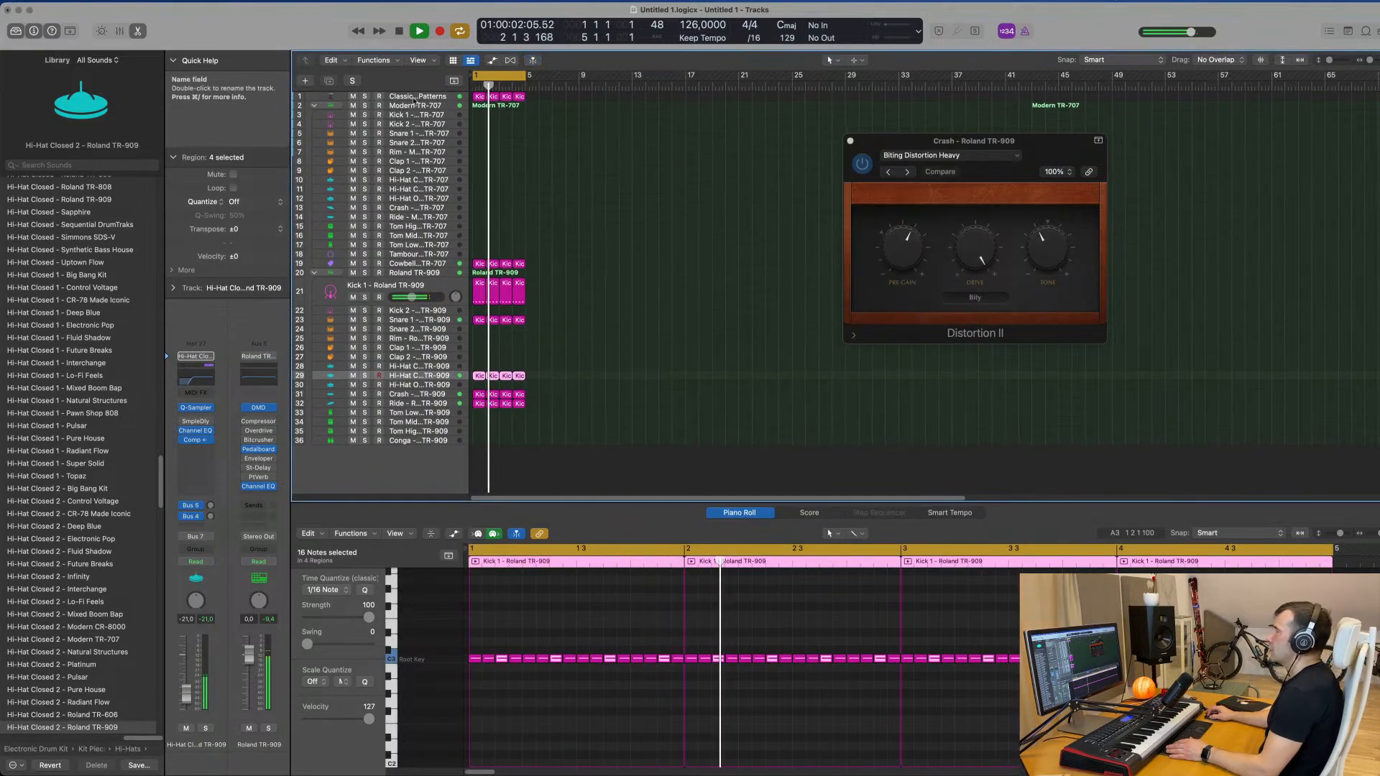
left_click(329, 82)
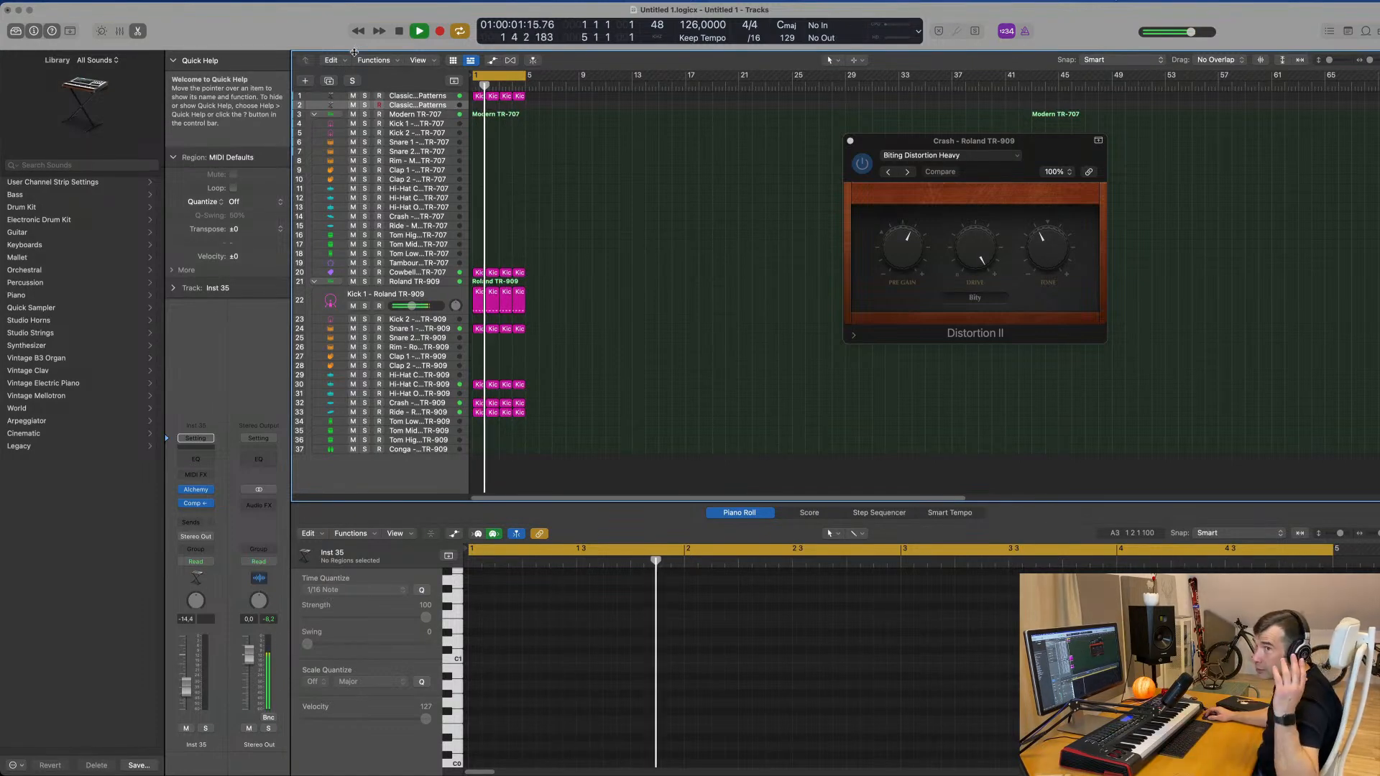
key("ctrl+alt+super+t")
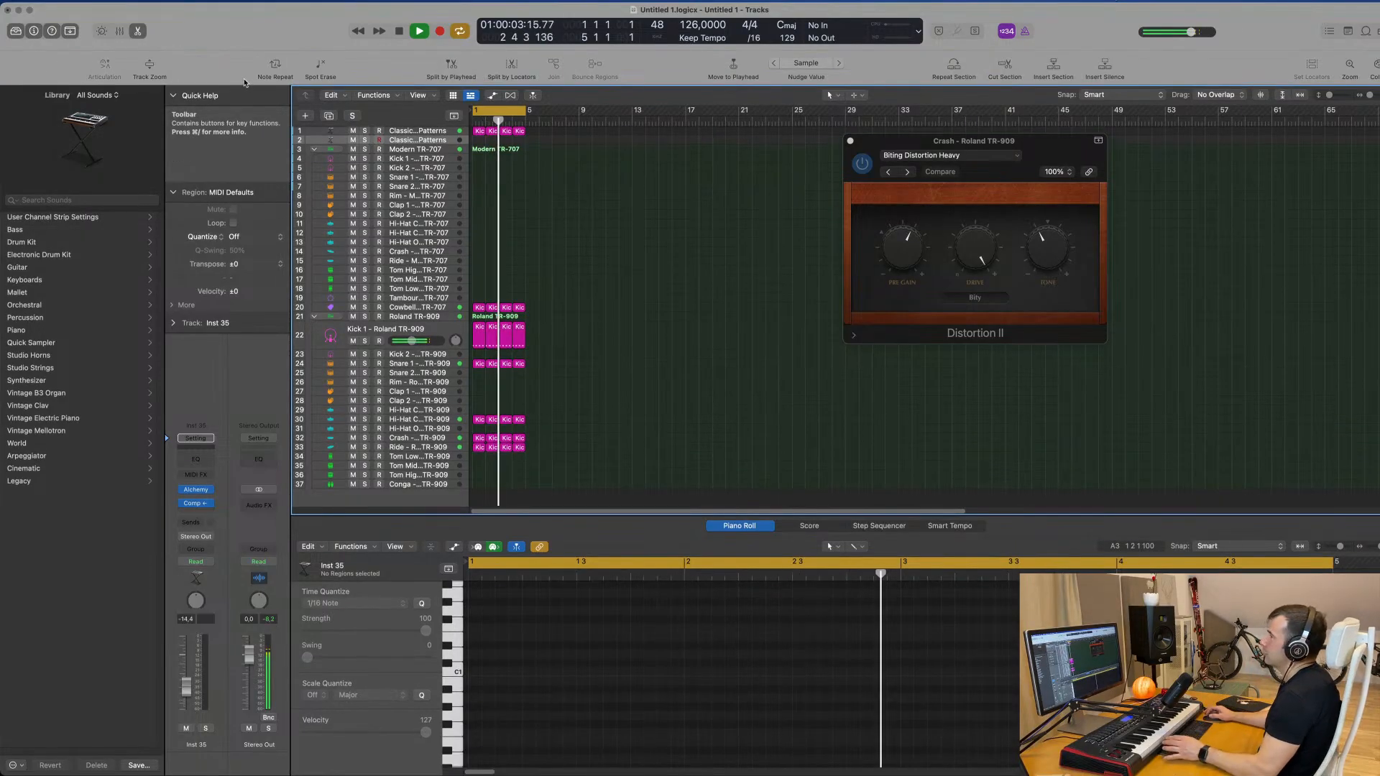
left_click(149, 66)
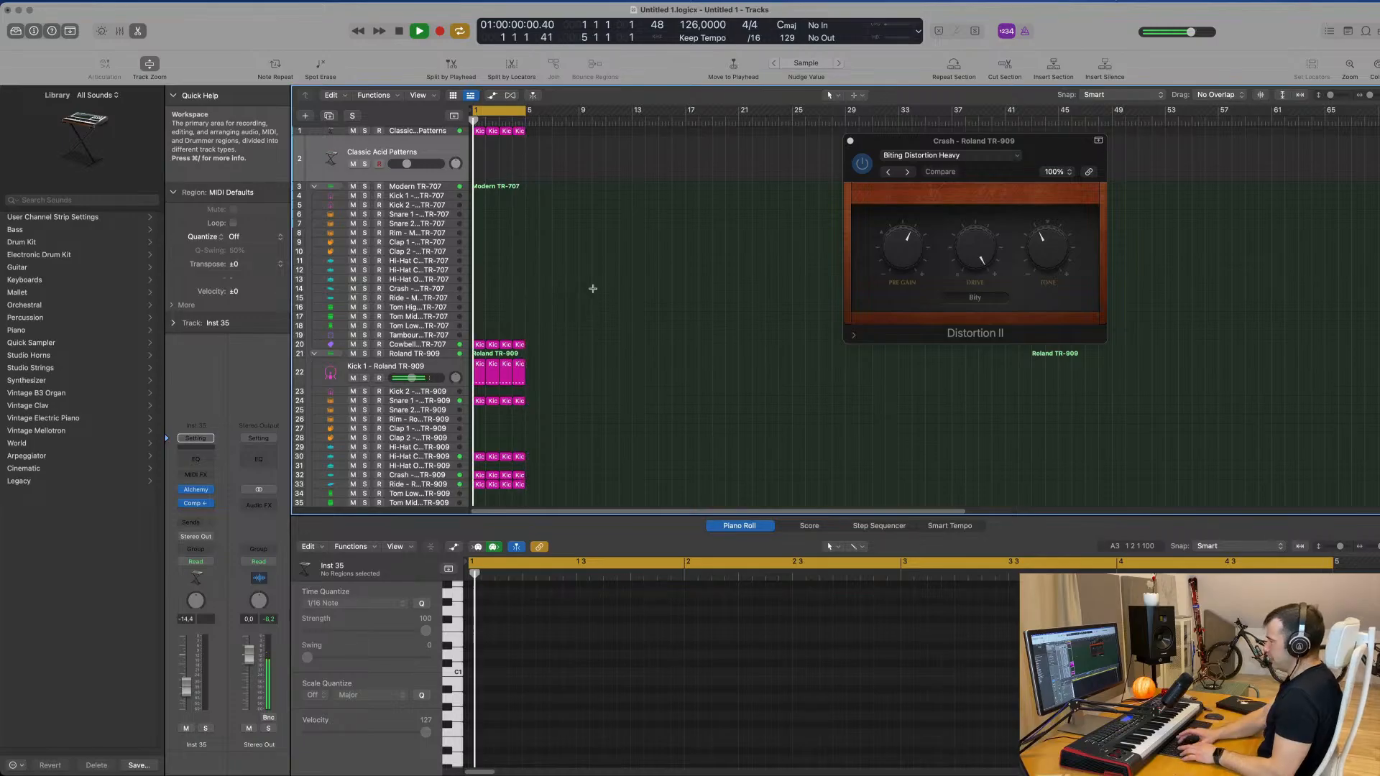
Repeat all regions three times to fill 16 bars and extend the cycle range to bar 17
key("super+r")
key("super+r")
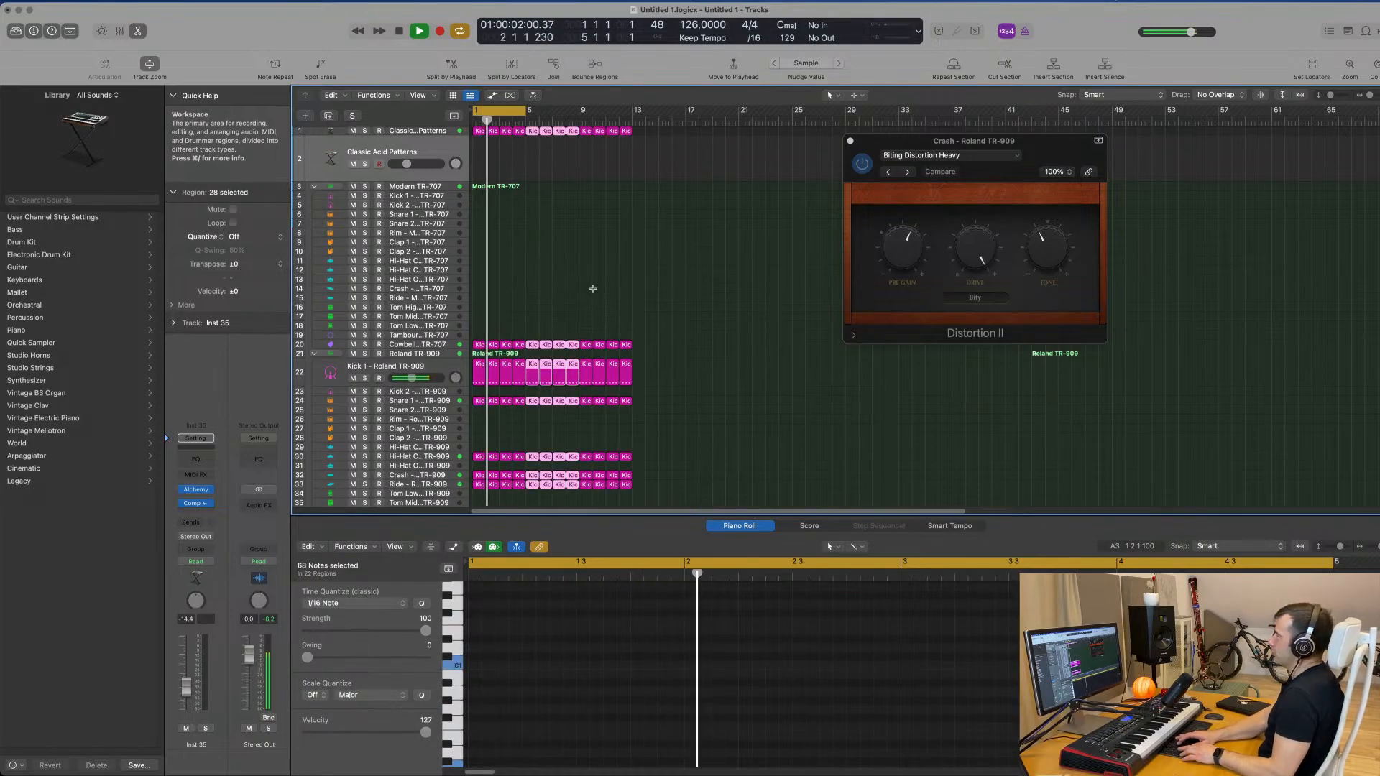
key("super+r")
left_click_drag(525, 110, 686, 128)
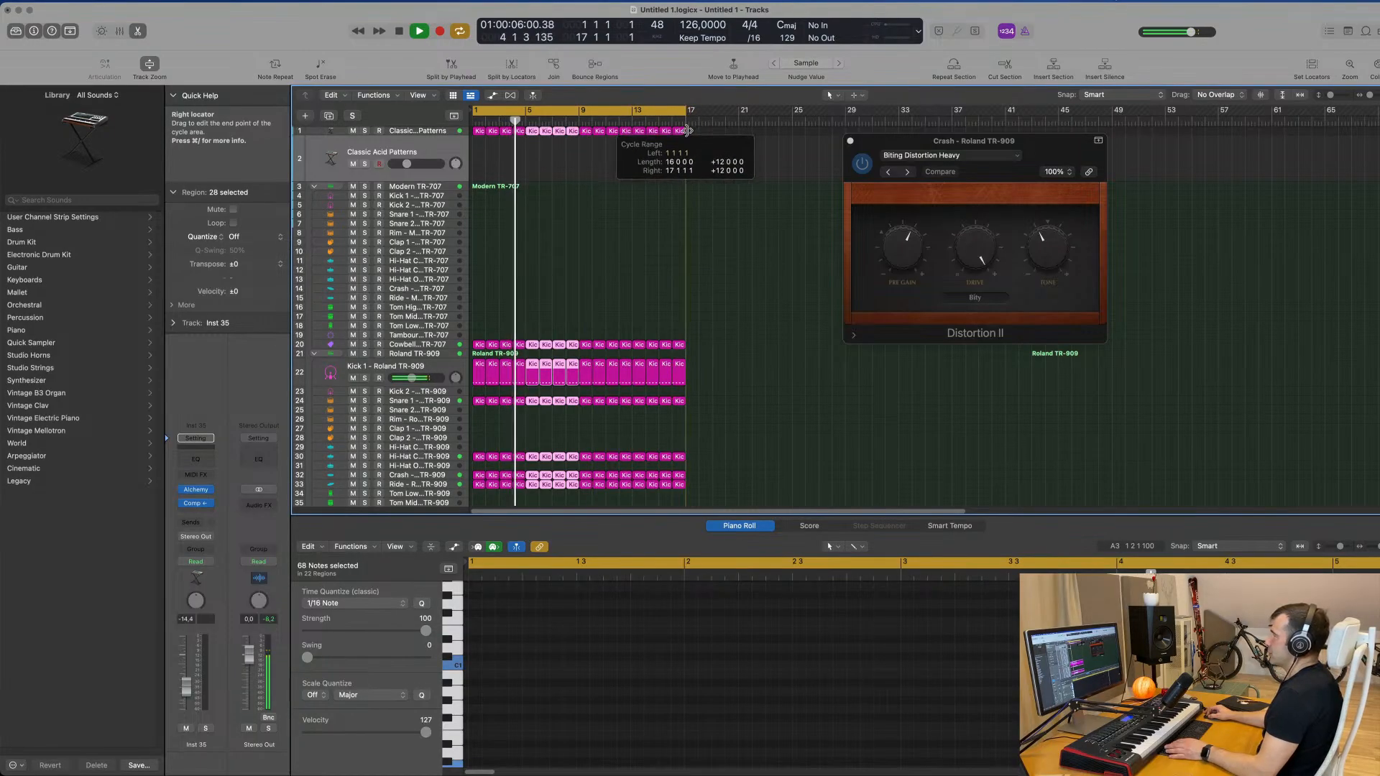
left_click(591, 240)
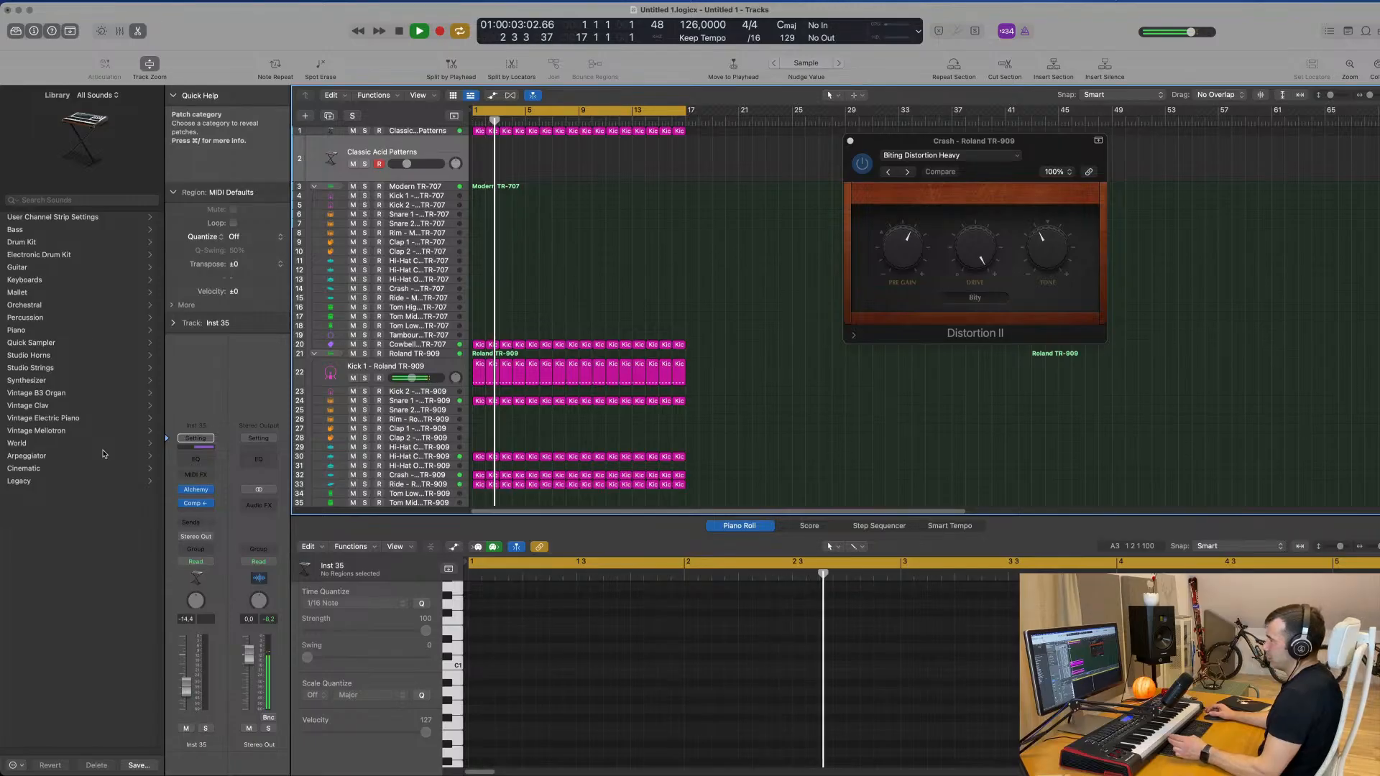
Check the duplicated track's compressor, and load Solid String Pizzicato from Alchemy's Strings category with the preset search cleared
left_click(196, 503)
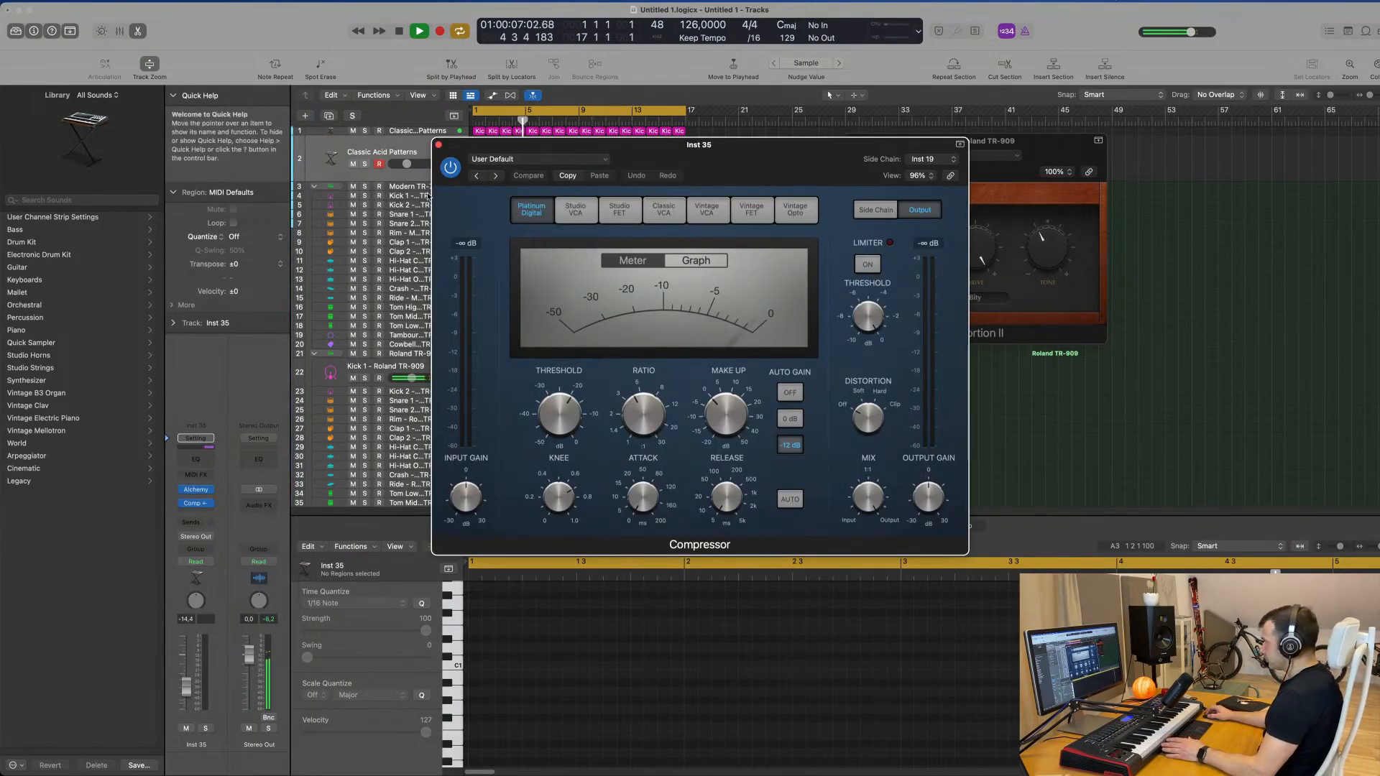
left_click(439, 146)
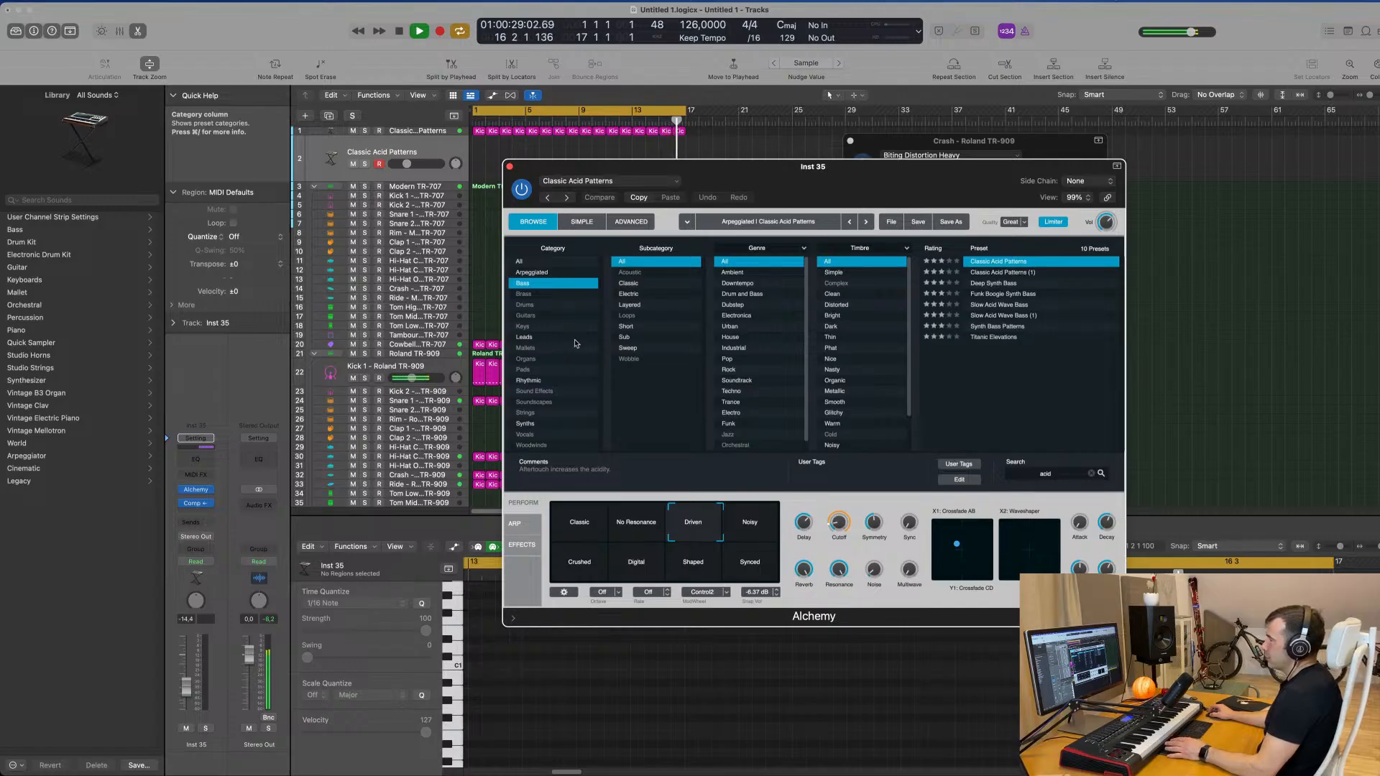
left_click(528, 413)
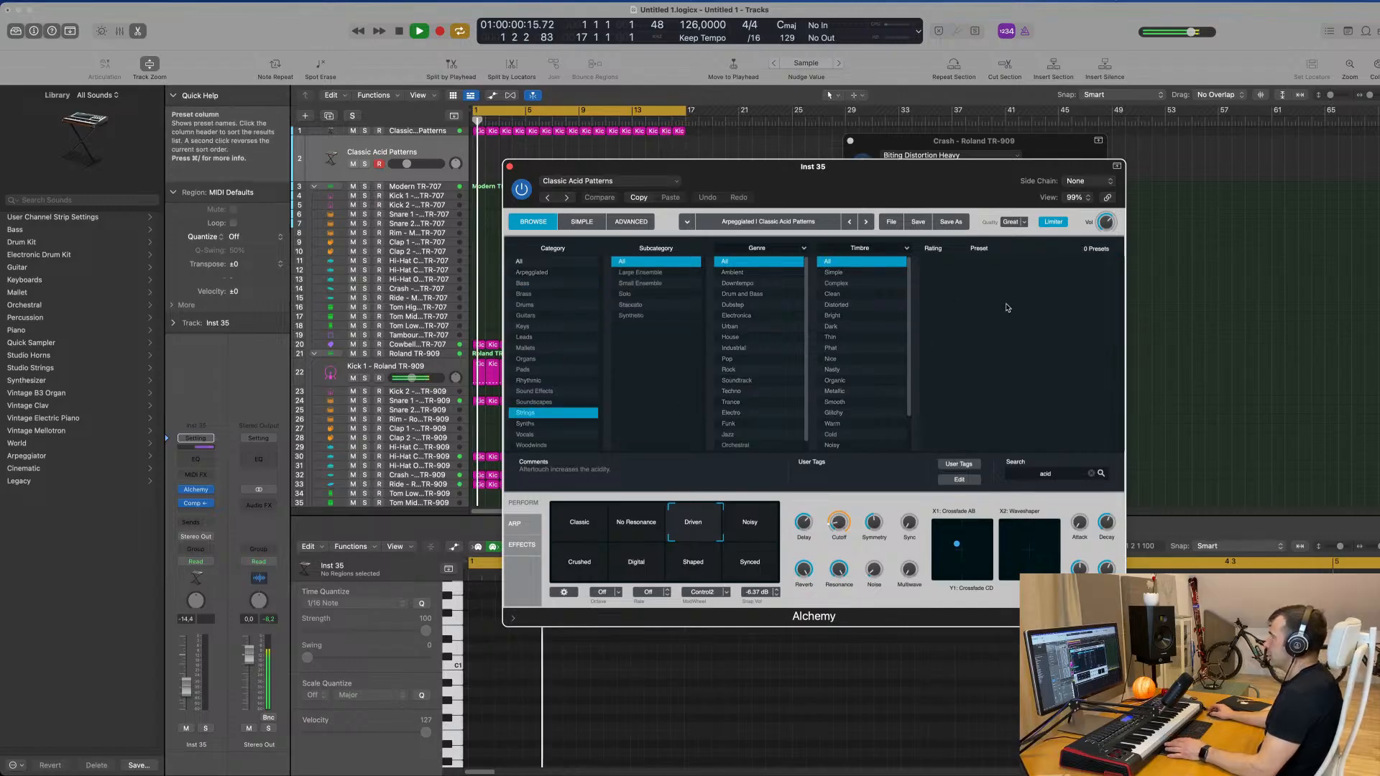
left_click(1091, 474)
scroll(1033, 347, "down", 5)
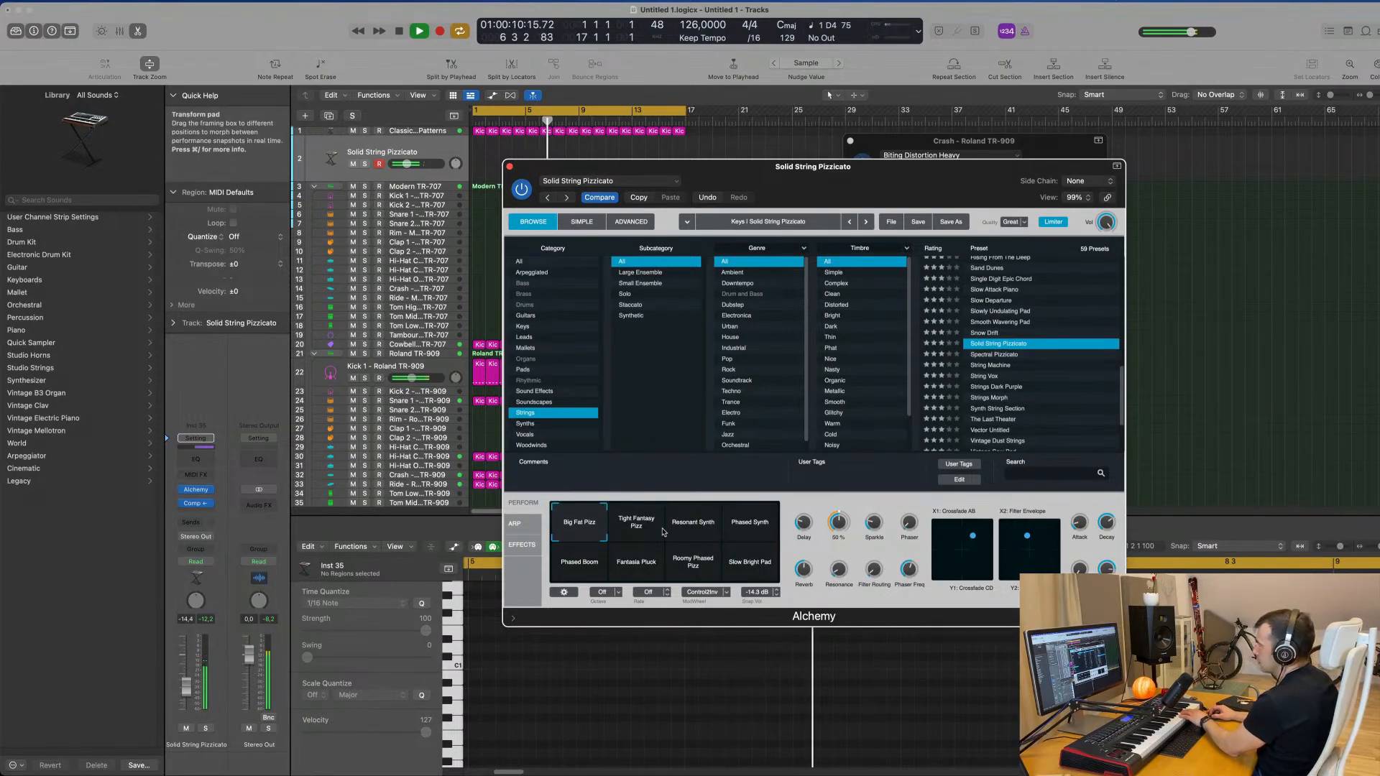
Audition Alchemy's string presets from Spectral Pizzicato through Vintage Dust Strings and load Vintage Saw Pad
left_click(992, 355)
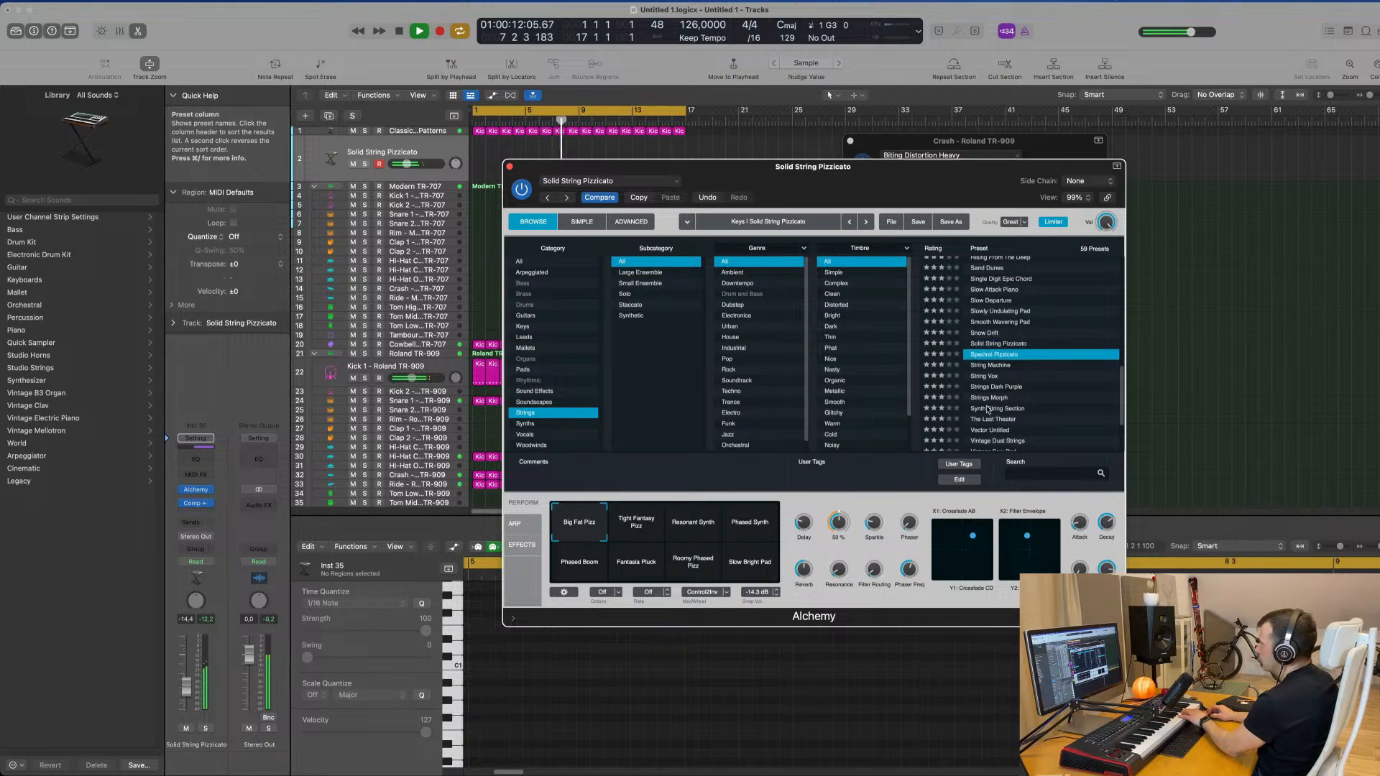
left_click(1000, 366)
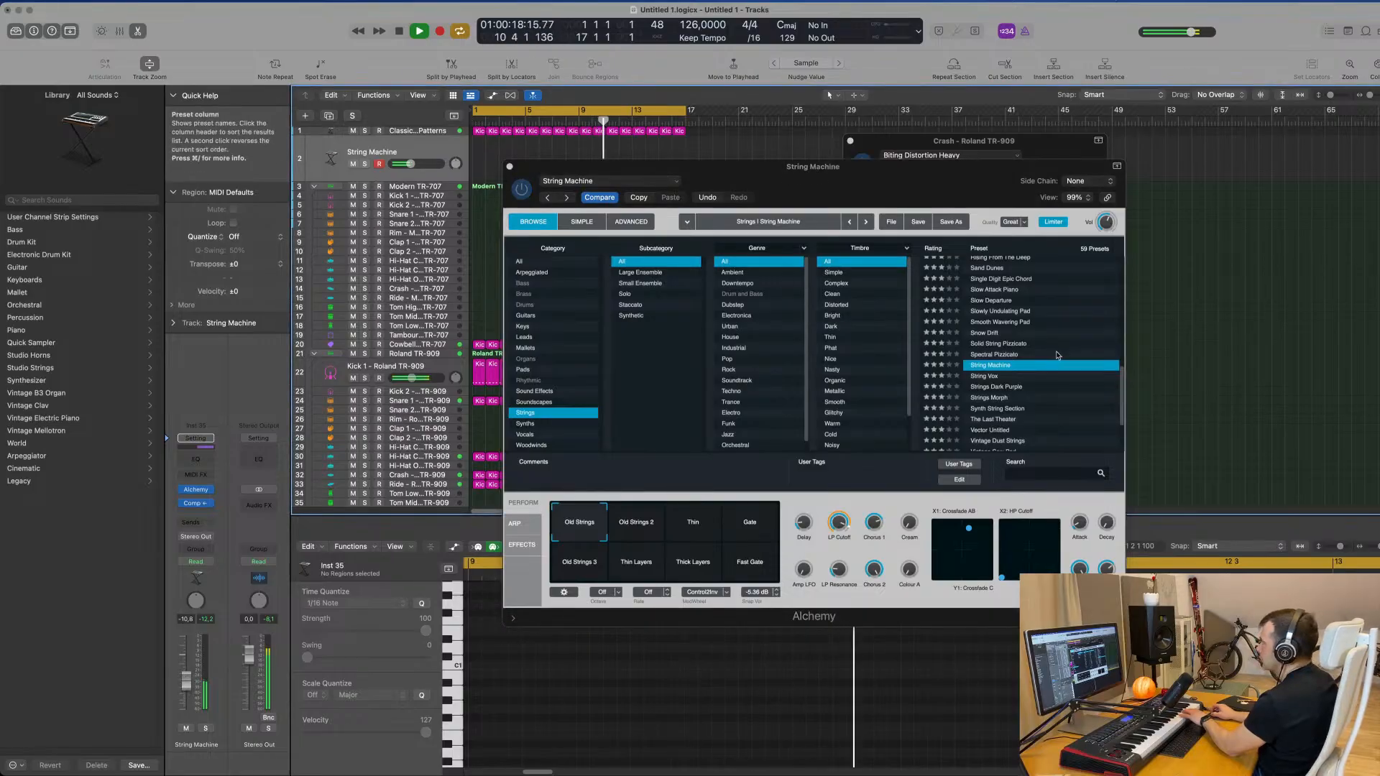
scroll(1056, 360, "down", 4)
left_click(1003, 359)
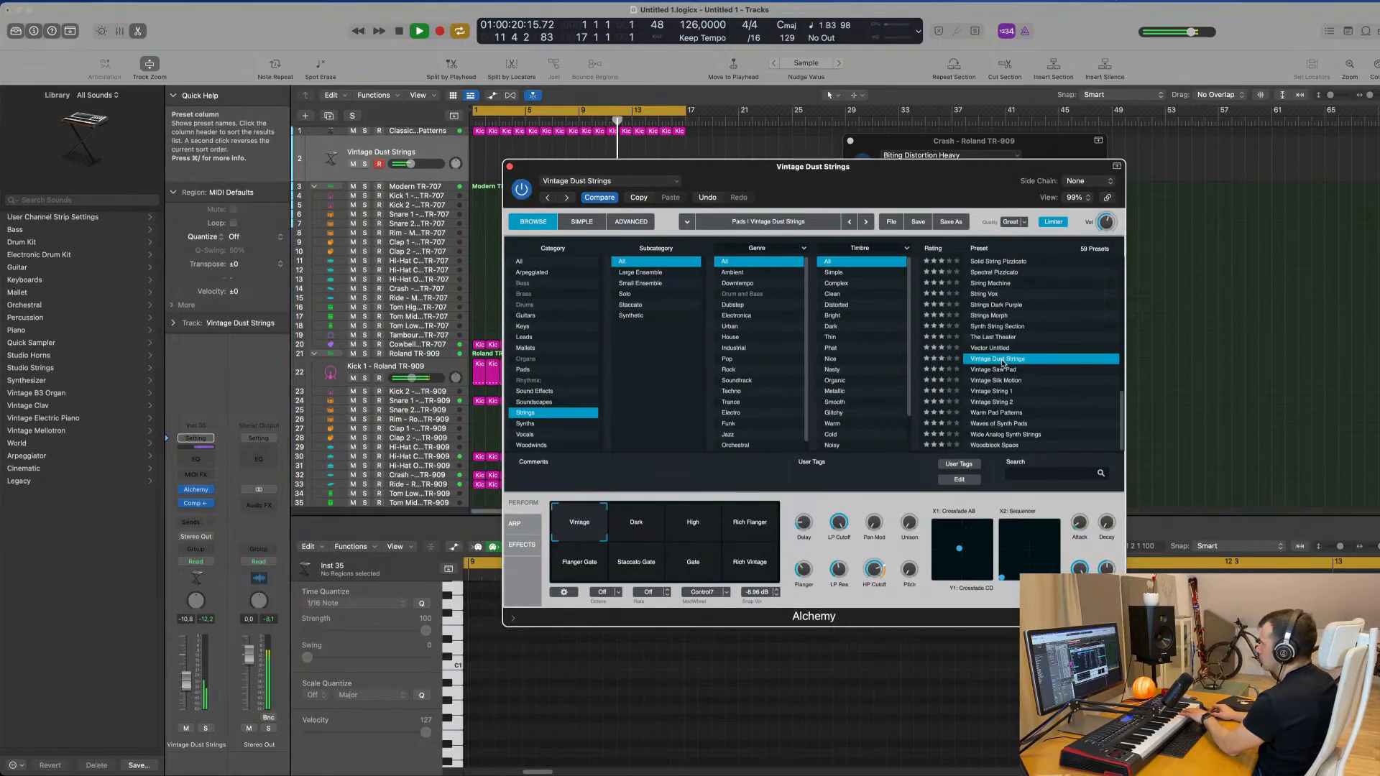
left_click(1003, 370)
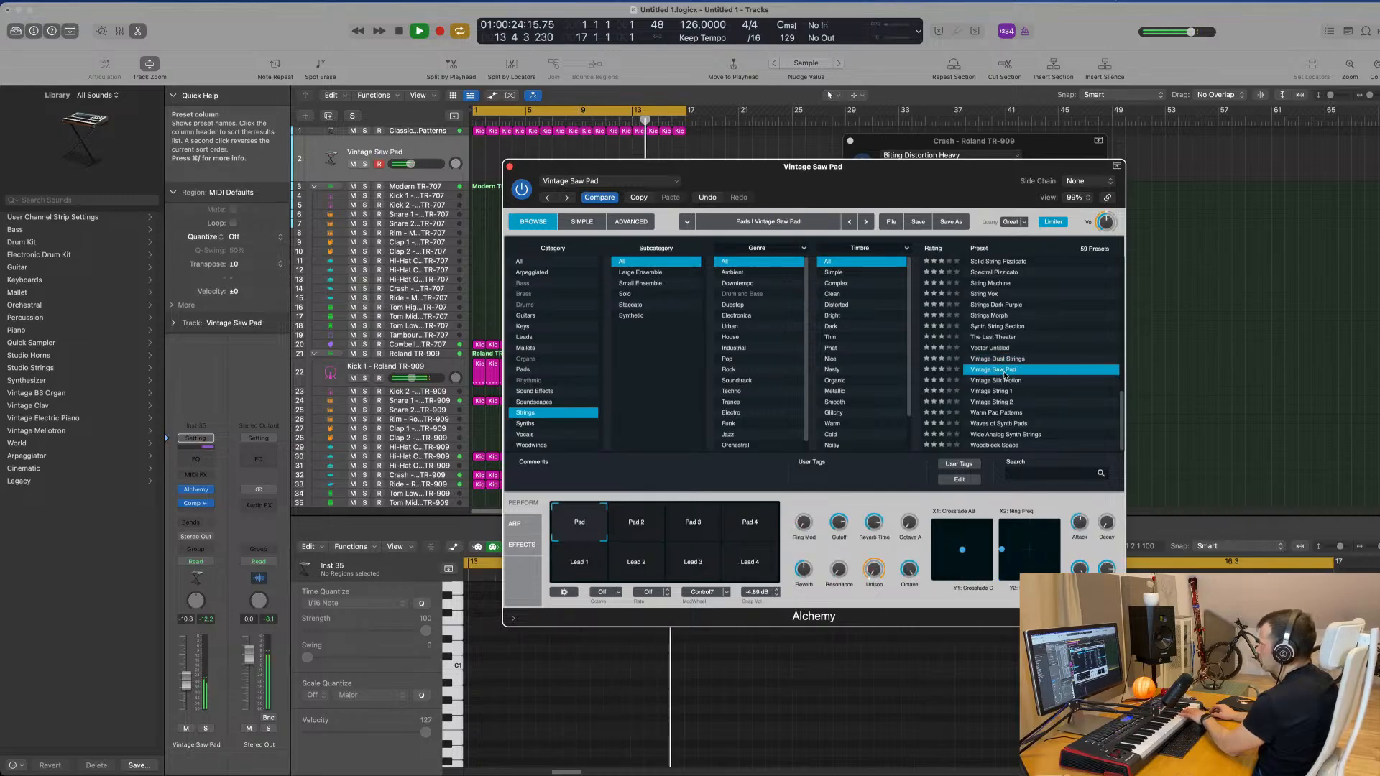
Audition the Pad and Lead variations of Vintage Saw Pad and select Lead 1
left_click(755, 533)
left_click(695, 531)
left_click(629, 528)
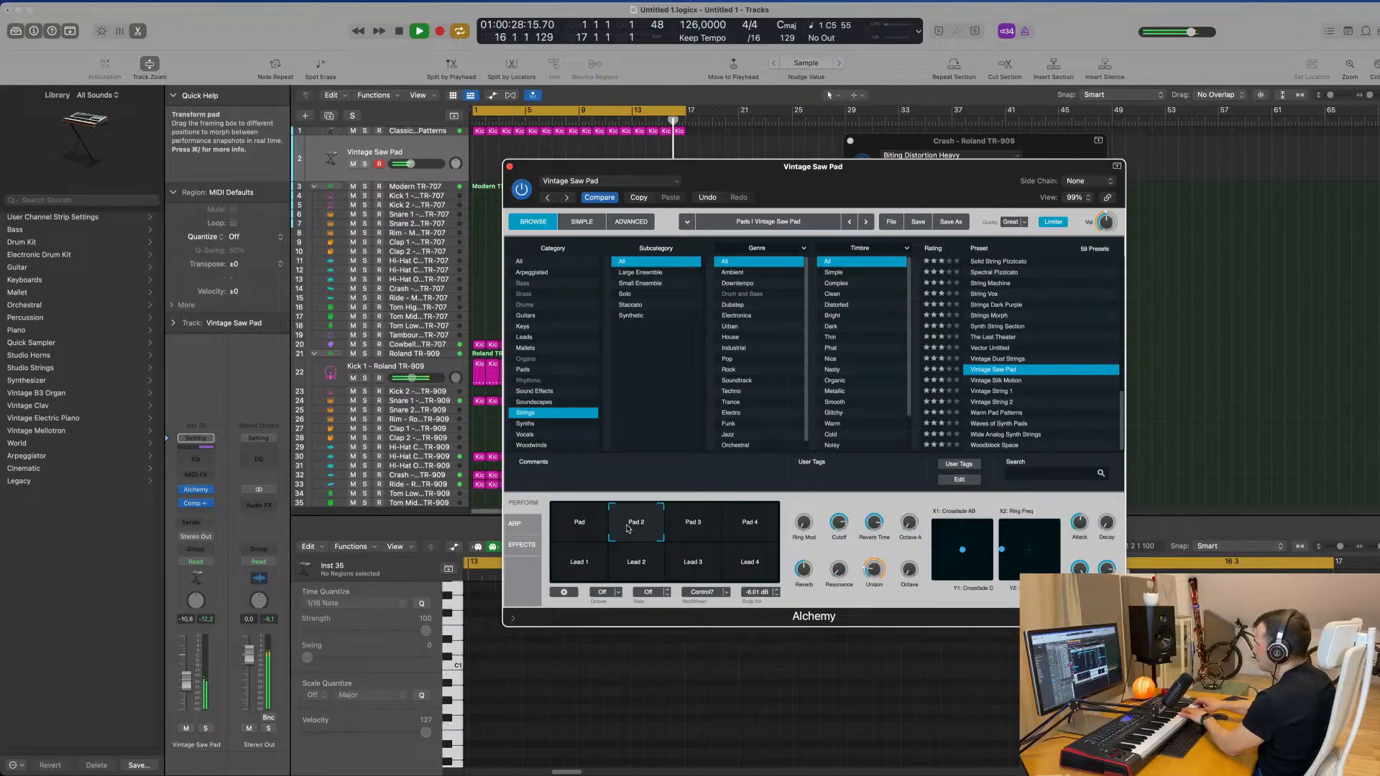
left_click(599, 564)
left_click(646, 569)
left_click(698, 566)
left_click(752, 568)
left_click(583, 570)
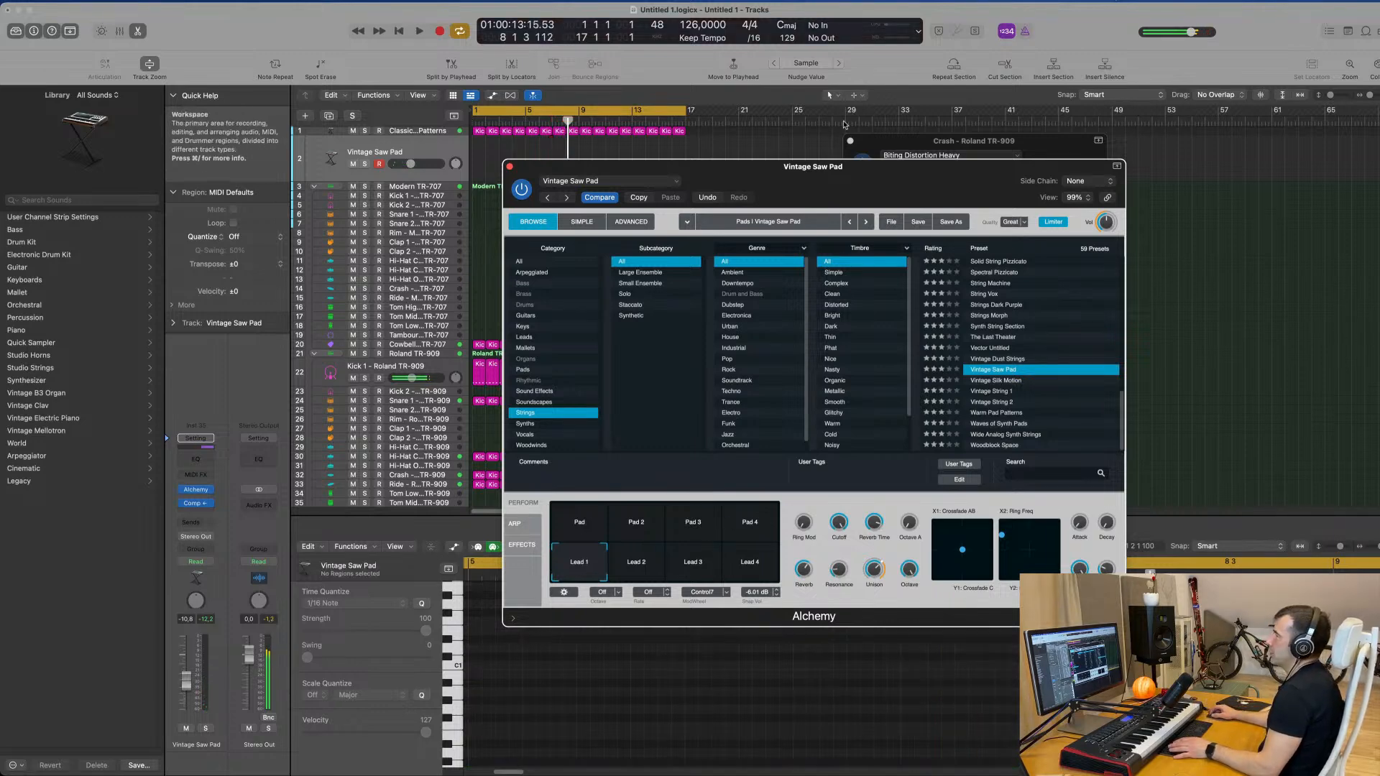
Stop playback, move the first-bar acid region to the Vintage Saw Pad track, and reduce it to one note at the start
key("space")
left_click_drag(481, 133, 481, 160)
key("super+Left")
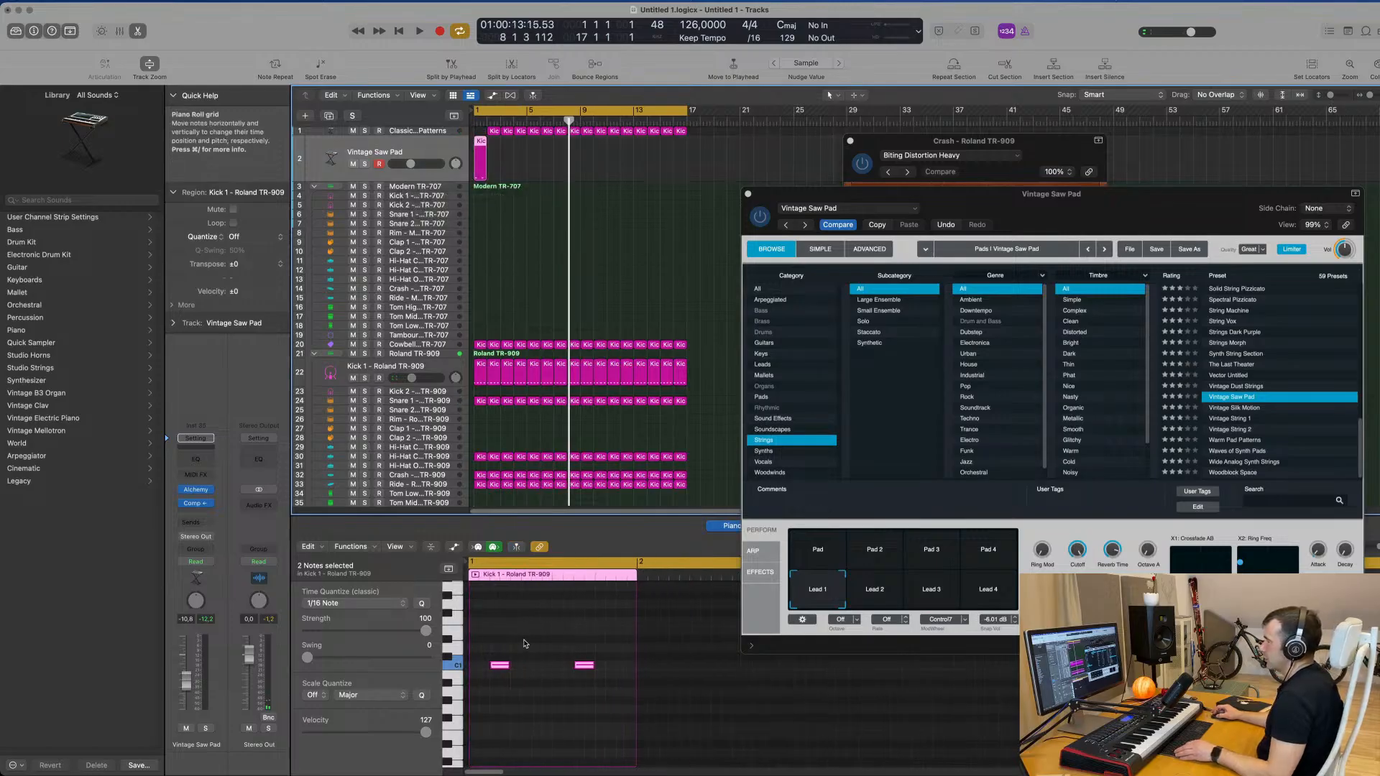
left_click_drag(501, 668, 481, 669)
left_click_drag(553, 643, 572, 672)
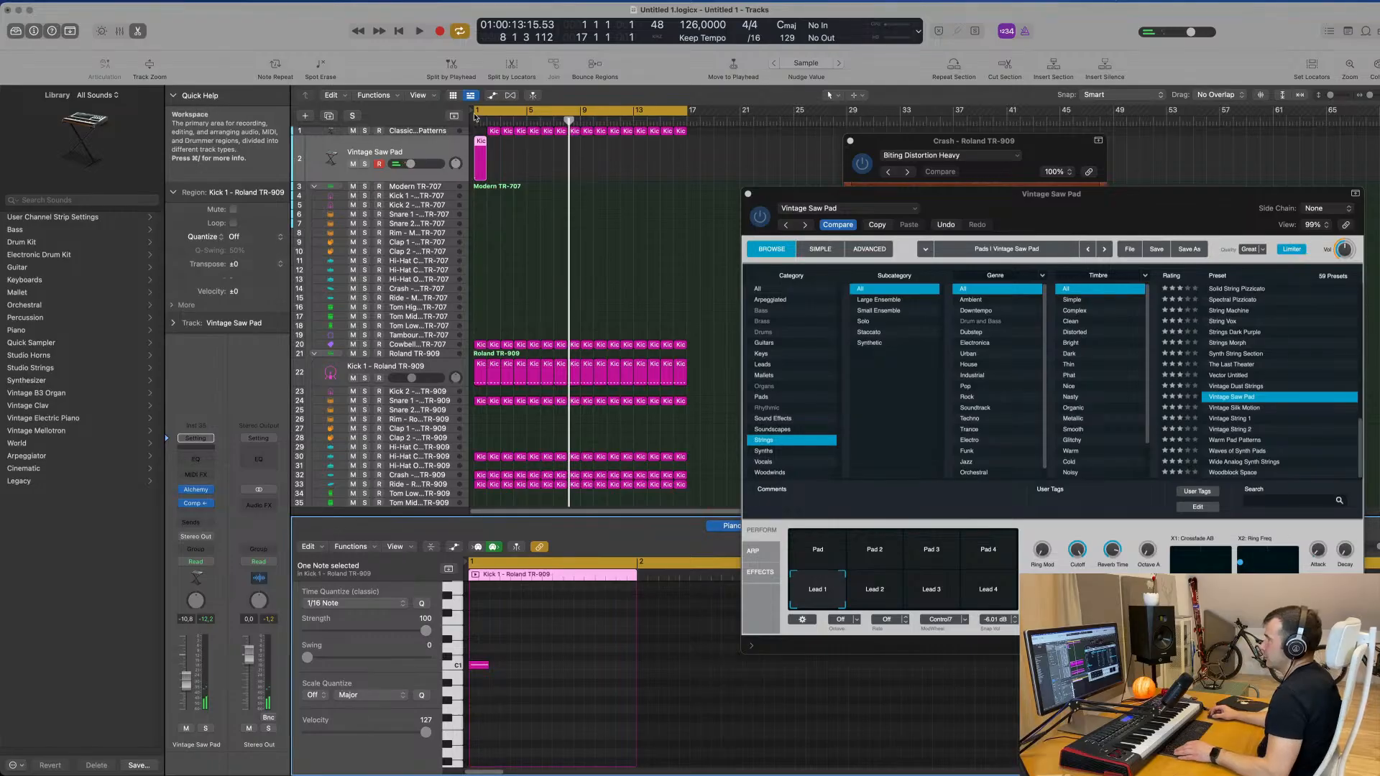
Refill bar 1 of the Classic Acid Patterns track with a copy of its bar 2 region and play from the start
left_click(492, 132)
mouse_move(492, 135)
left_mouse_down()
mouse_move(478, 131)
mouse_move(493, 134)
mouse_move(478, 154)
left_mouse_up()
key("Return")
key("space")
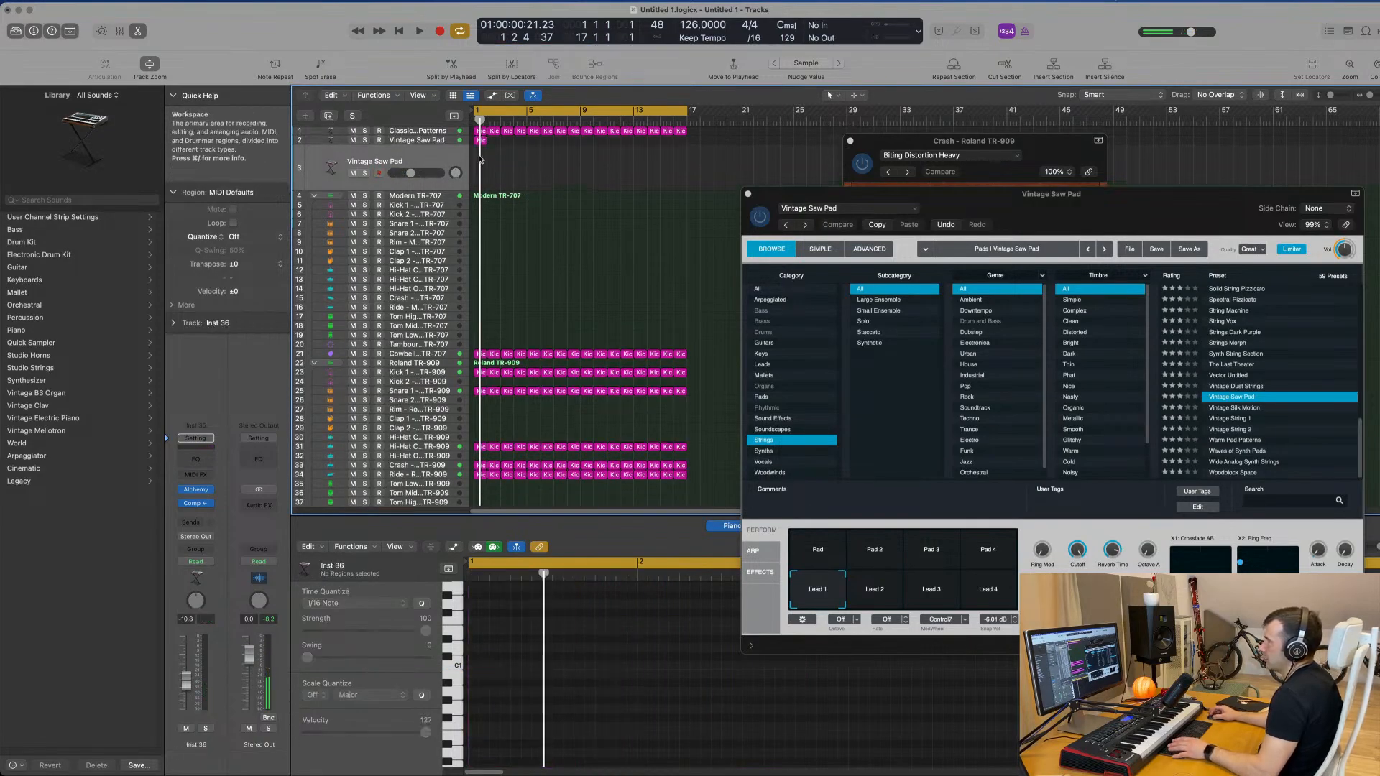
Repeat the one-note region through bar 16 on the upper Vintage Saw Pad track and copy it to bar 1 of the duplicate track
key("cmd+d")
left_click_drag(480, 140, 481, 159)
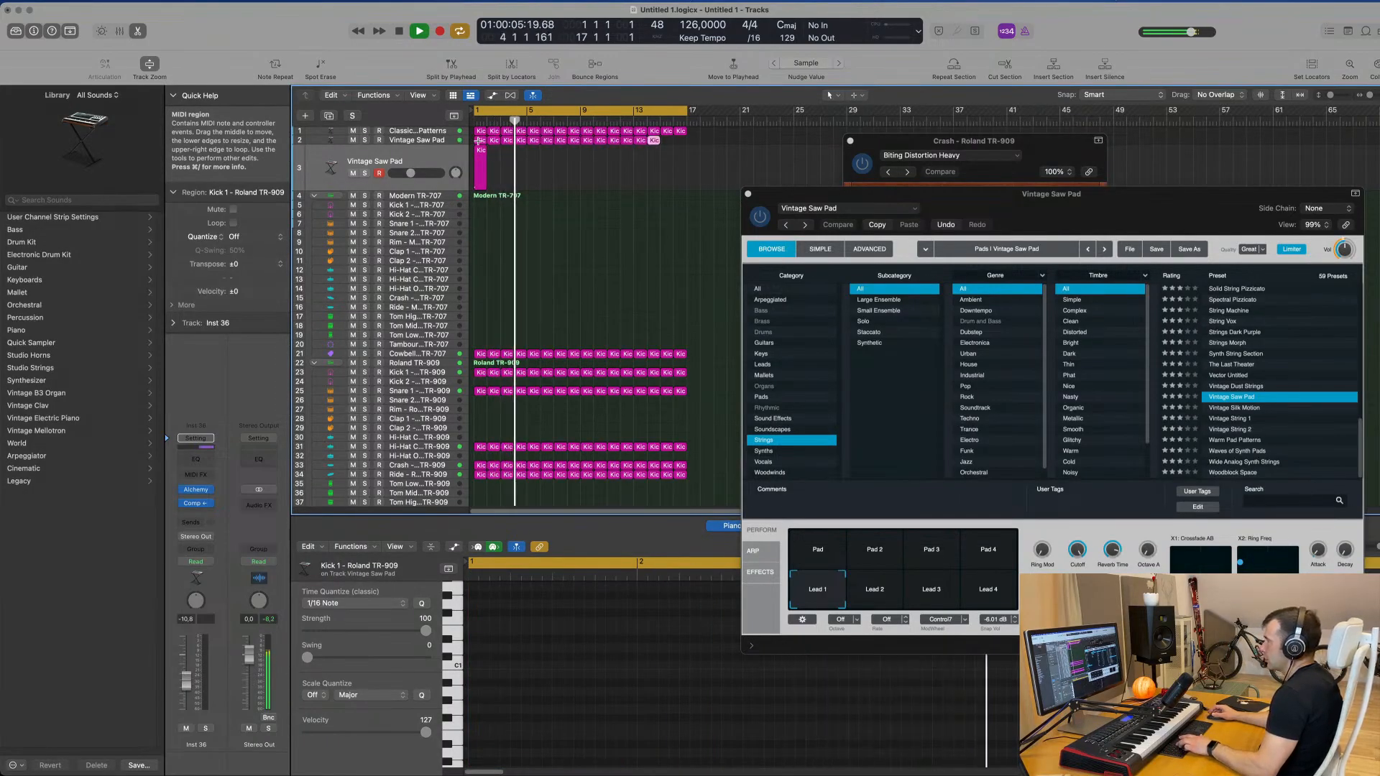
Raise the upper Vintage Saw Pad track's volume to about -1.5 dB and add a Bus 4 Delay send at -4.4 dB
left_click(445, 140)
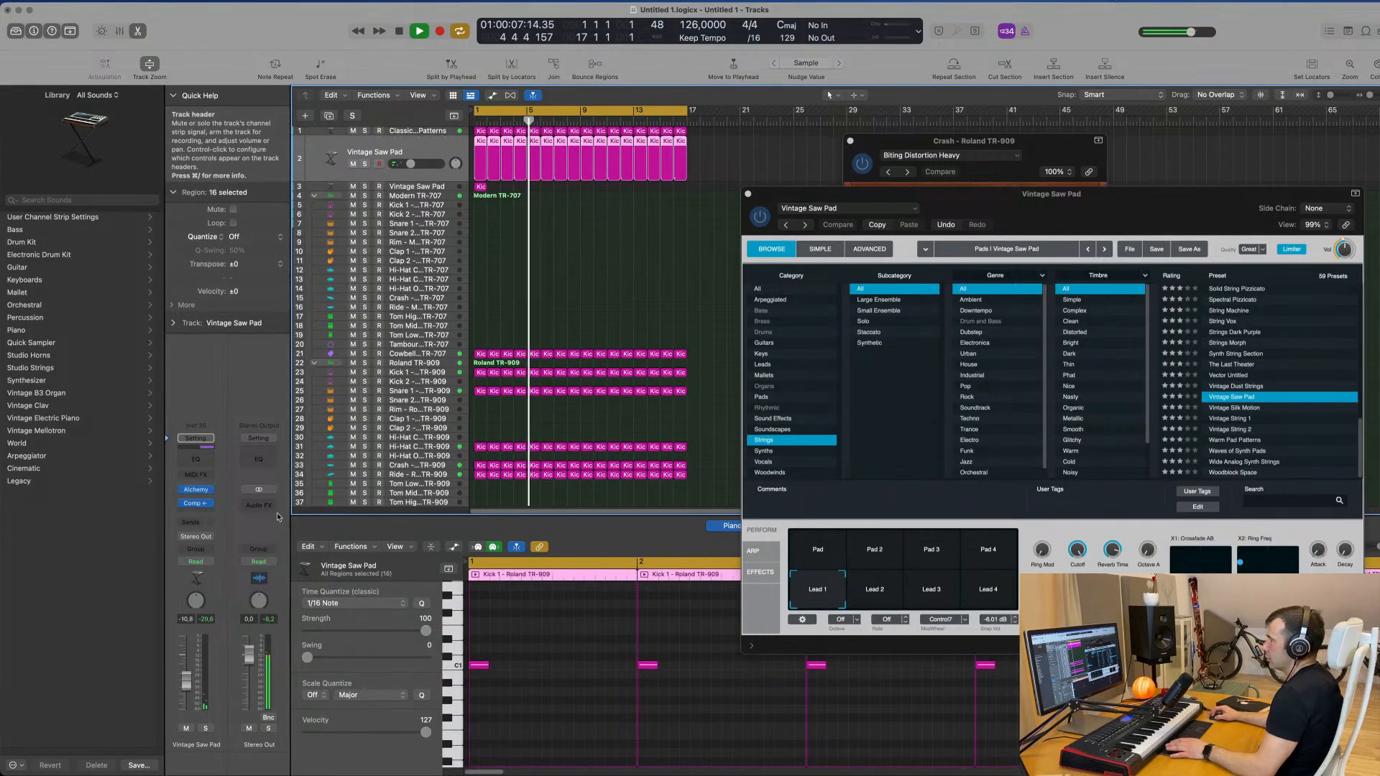
left_click_drag(188, 672, 187, 659)
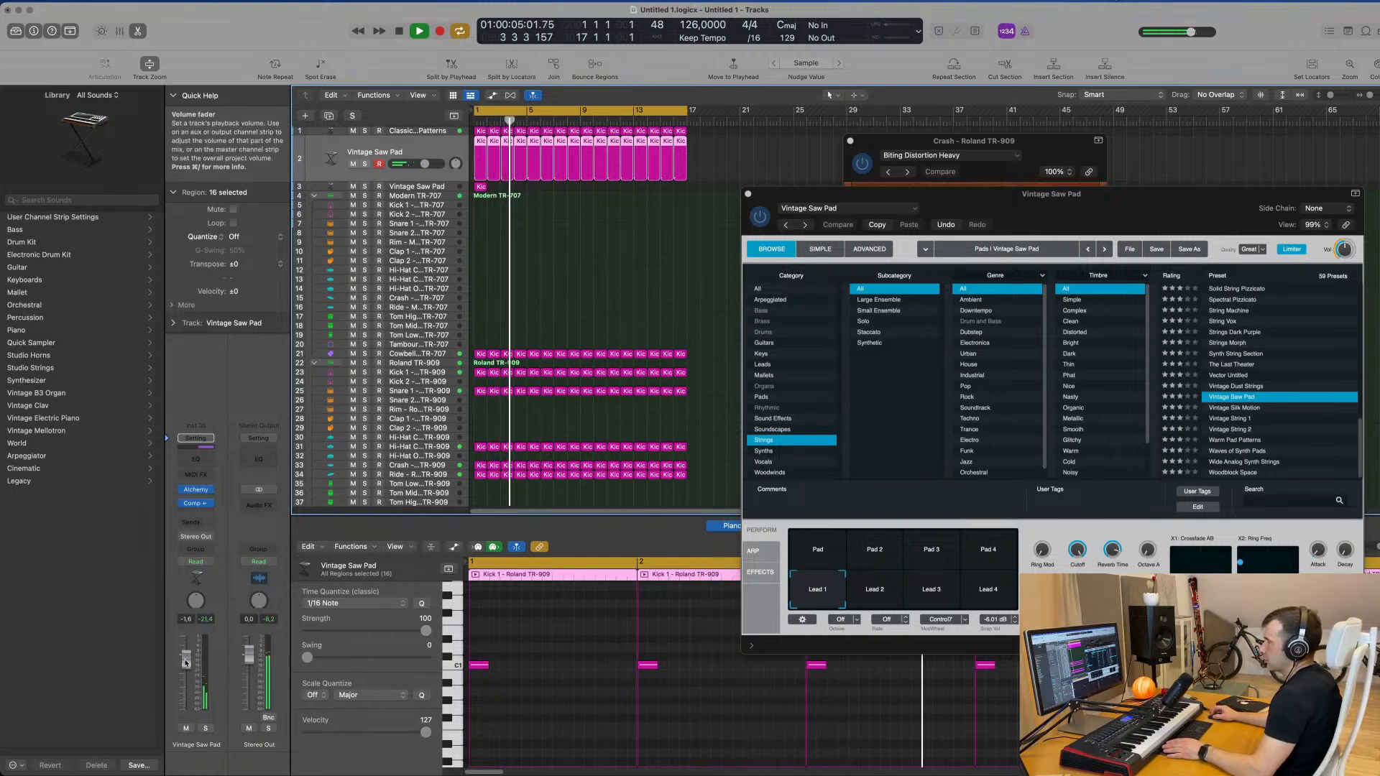
left_click(192, 523)
mouse_move(215, 541)
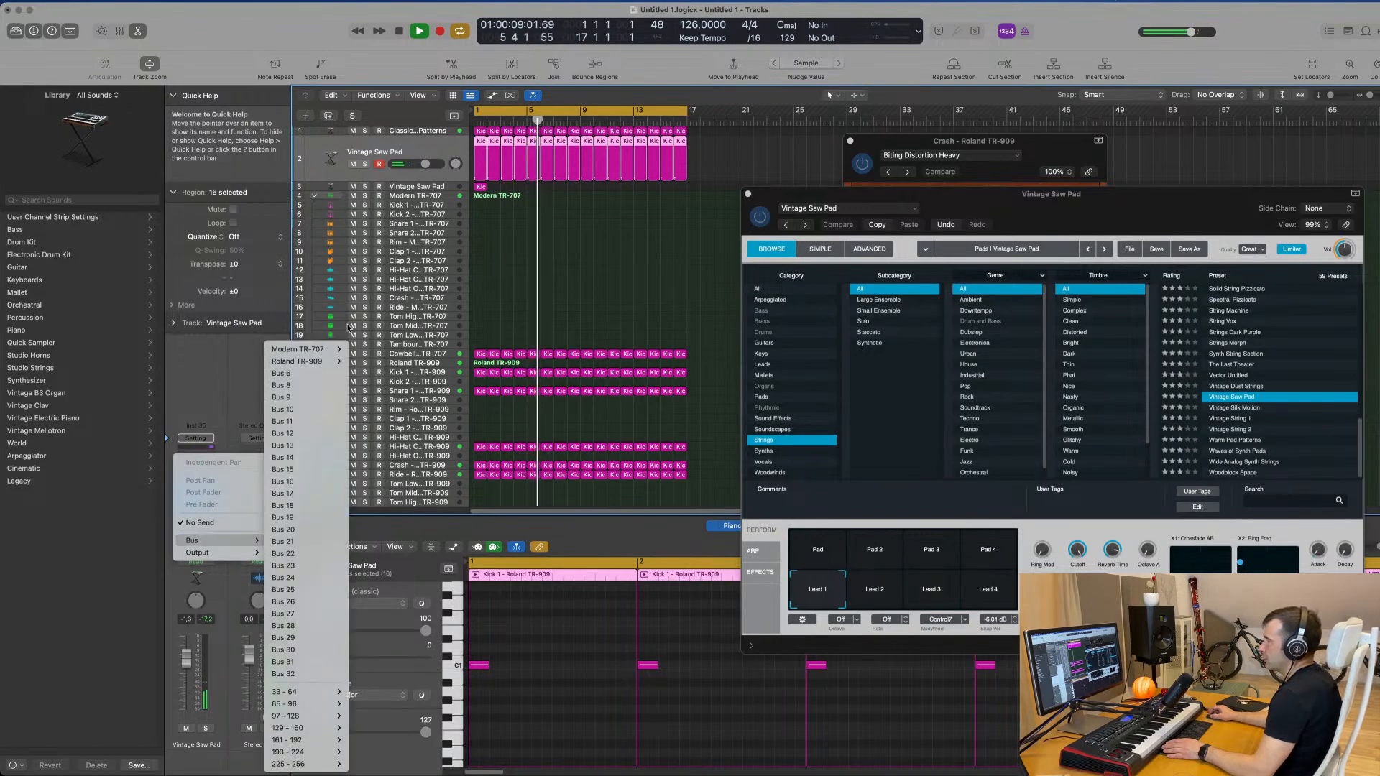
mouse_move(324, 360)
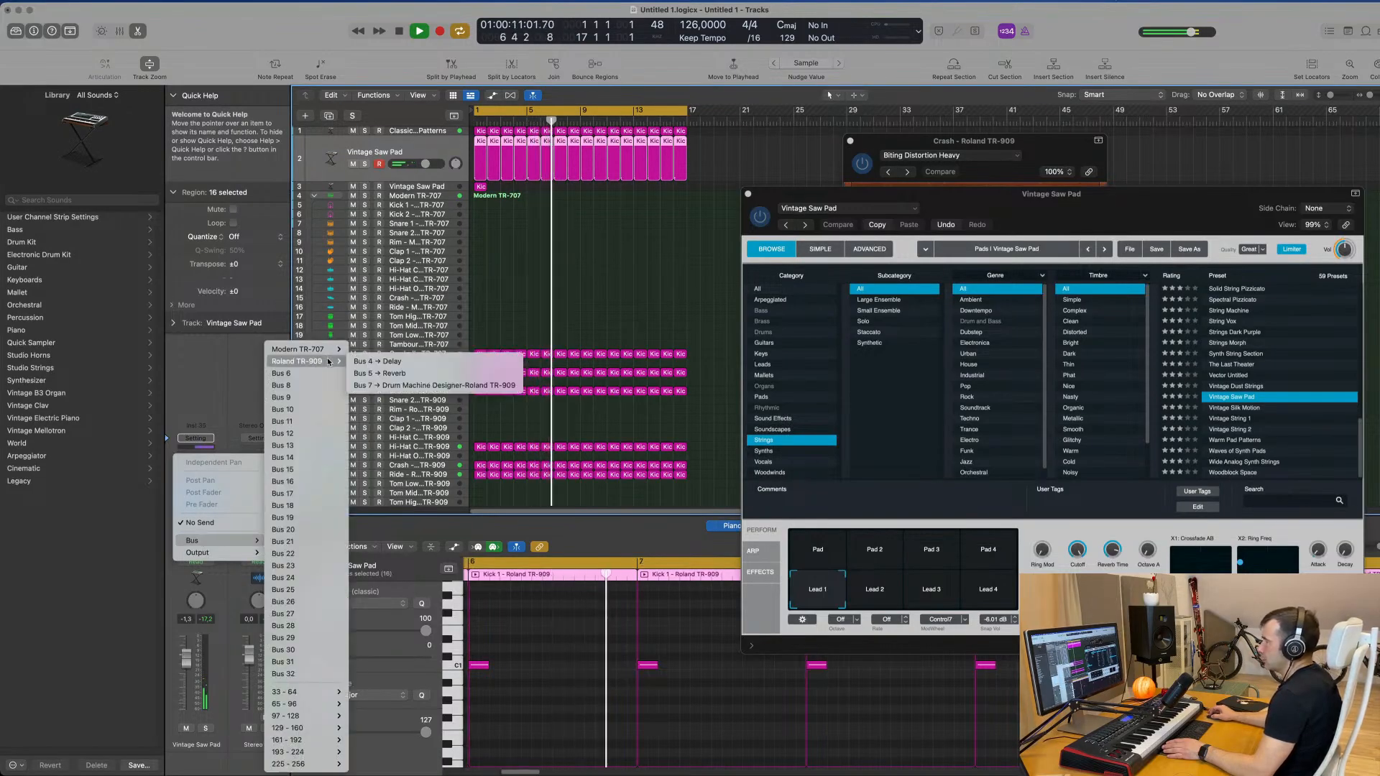
left_click(396, 364)
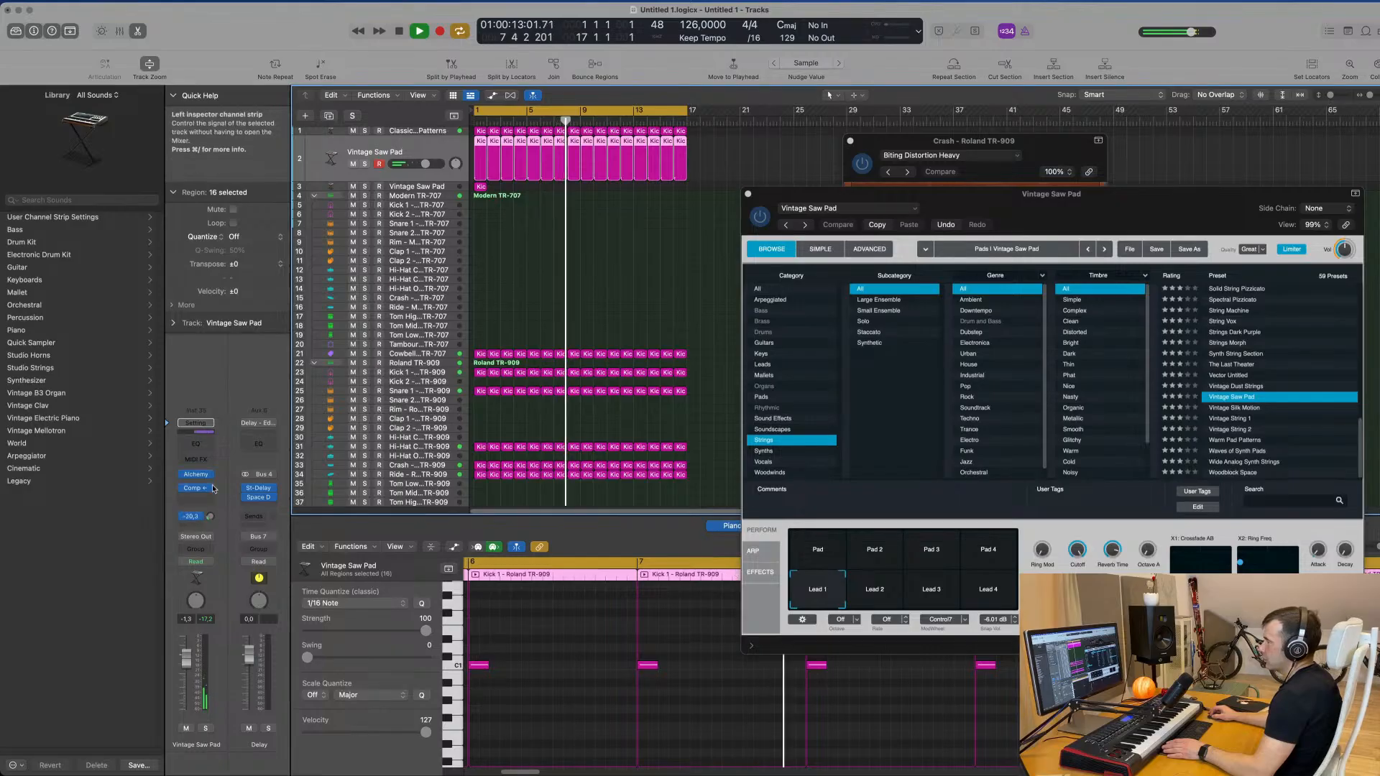
left_click_drag(210, 519, 210, 513)
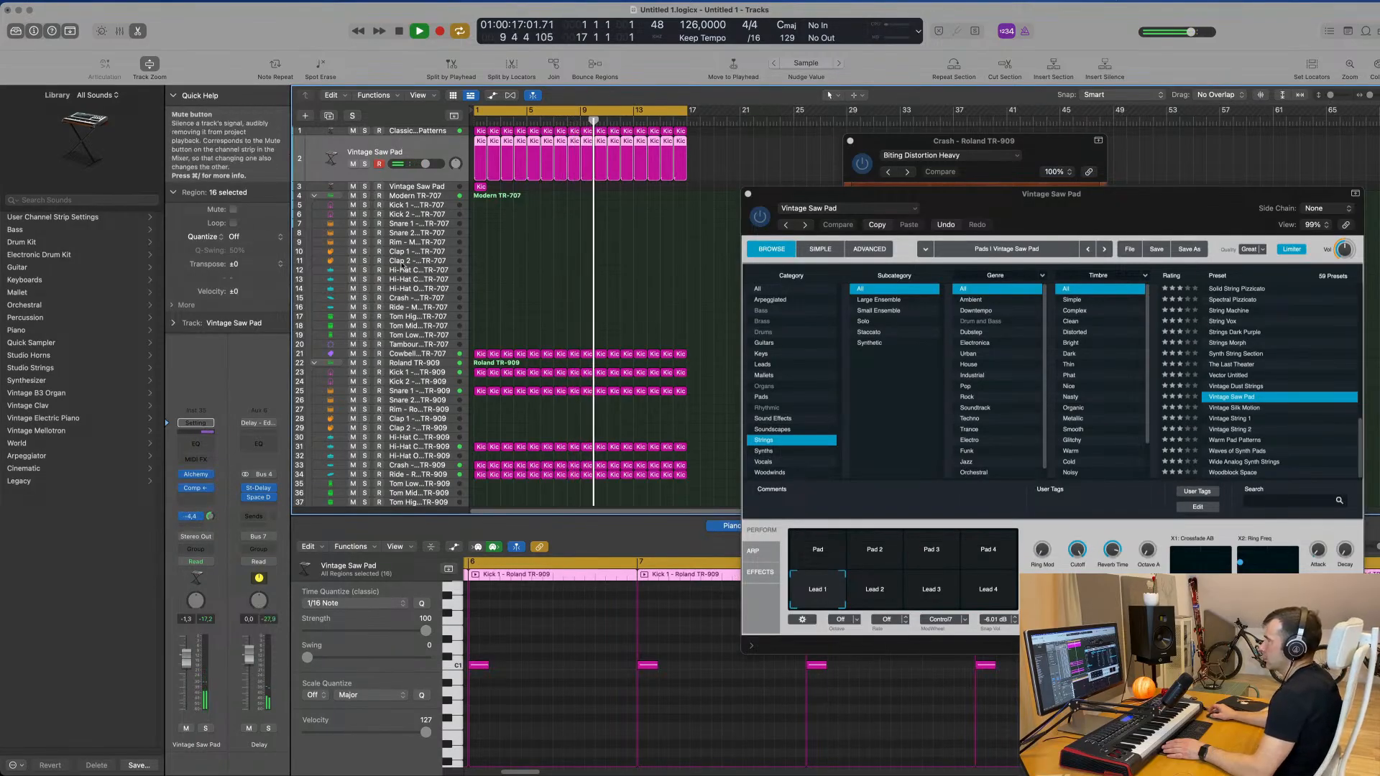
Lengthen the duplicate Vintage Saw Pad track's note to fill bar 1 and transpose it up several octaves, then play it back
left_click(446, 189)
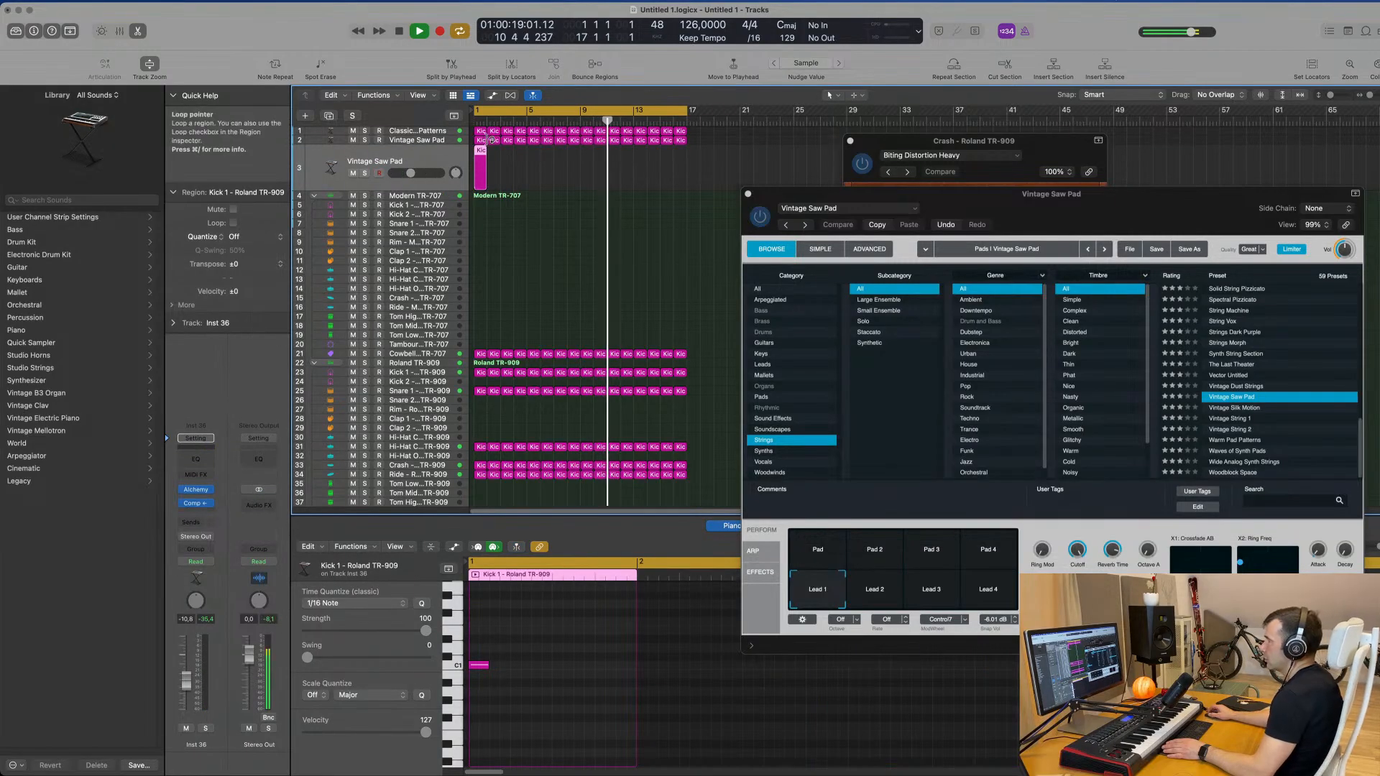
key("space")
key("v")
left_click_drag(487, 665, 626, 673)
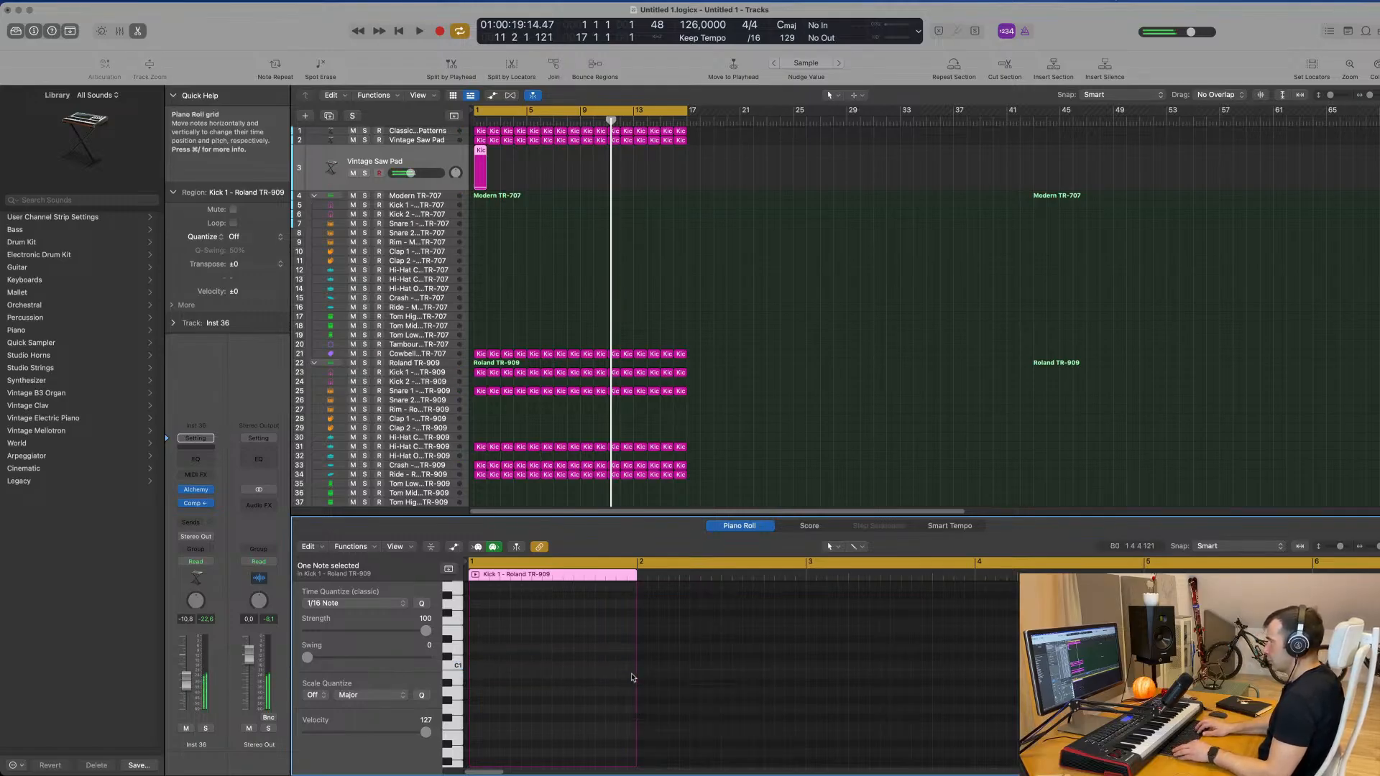
key("space")
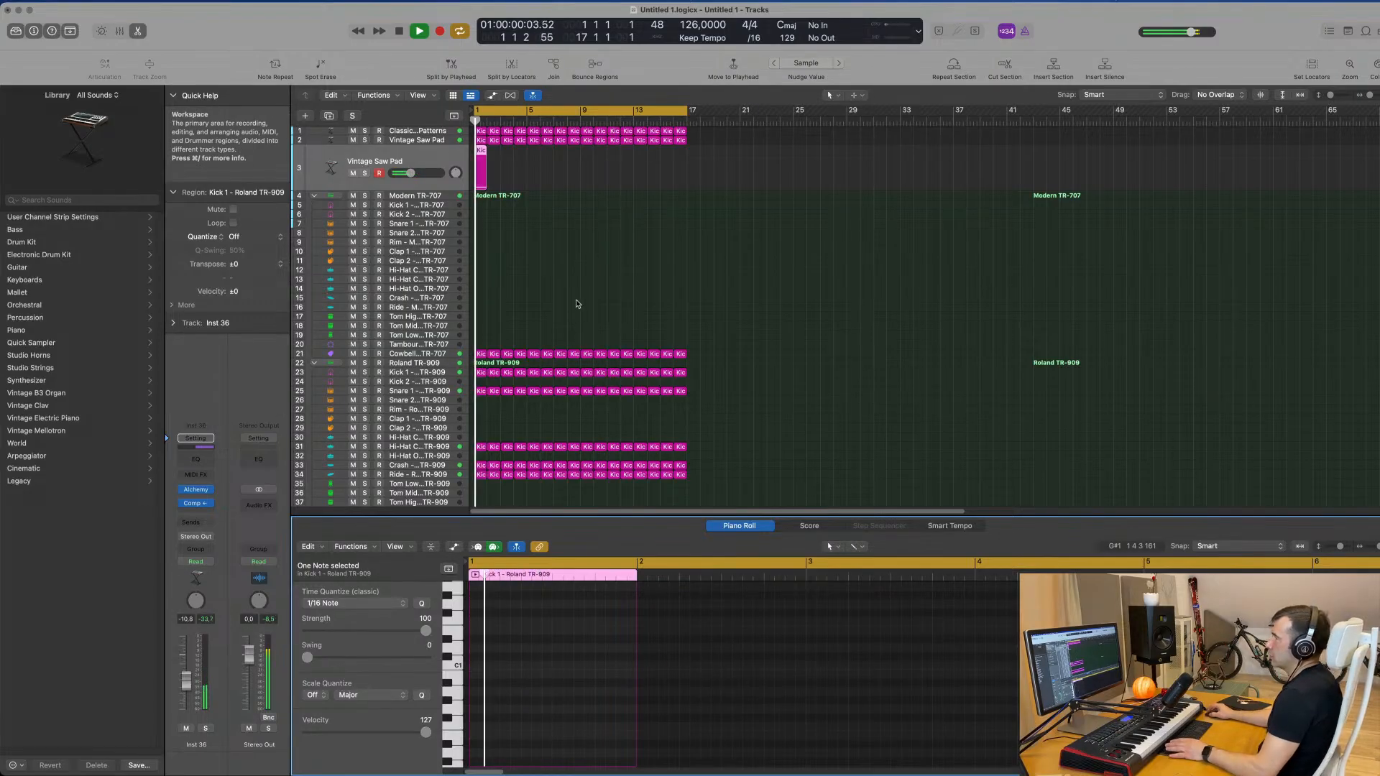
Stop playback and extend the duplicate track's region and its single note to four bars
left_click(560, 211)
key("space")
left_click_drag(486, 184, 527, 192)
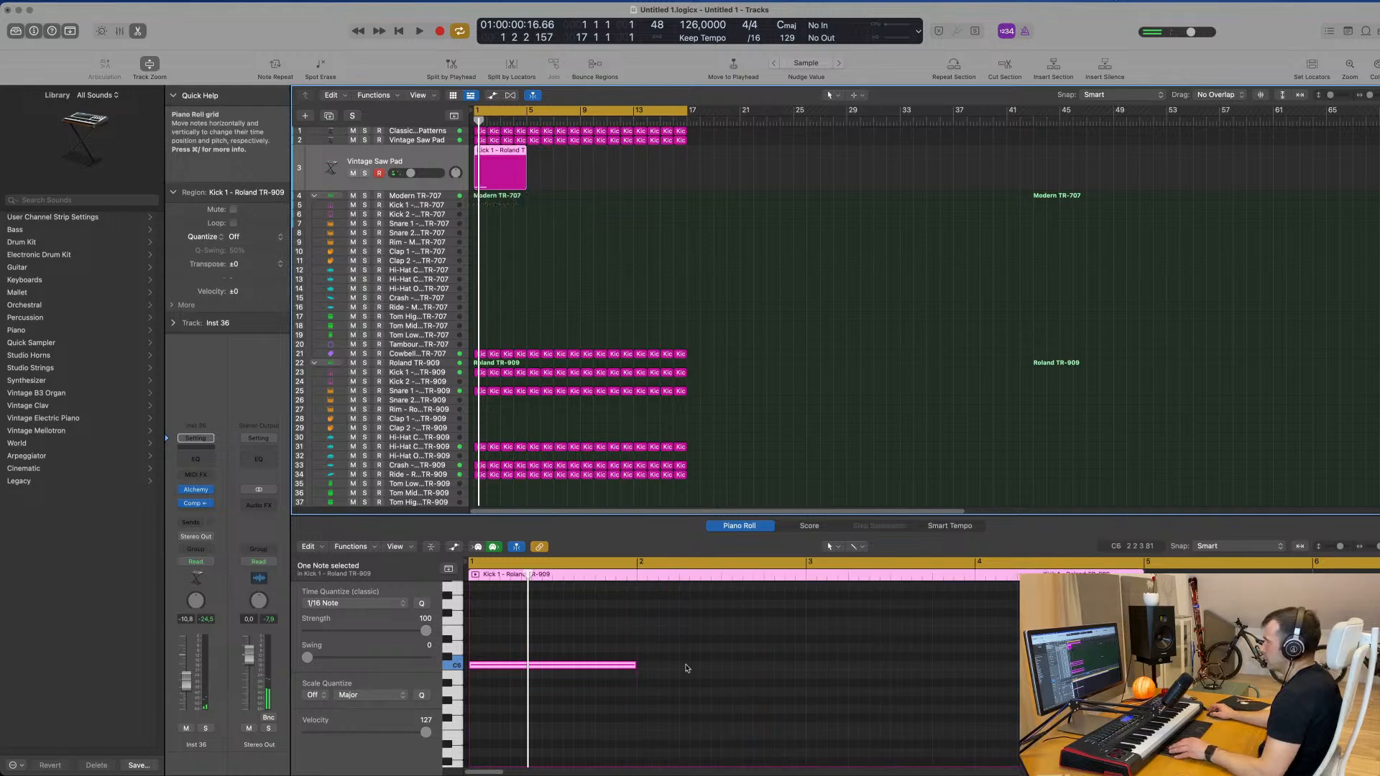
left_click_drag(616, 663, 1016, 683)
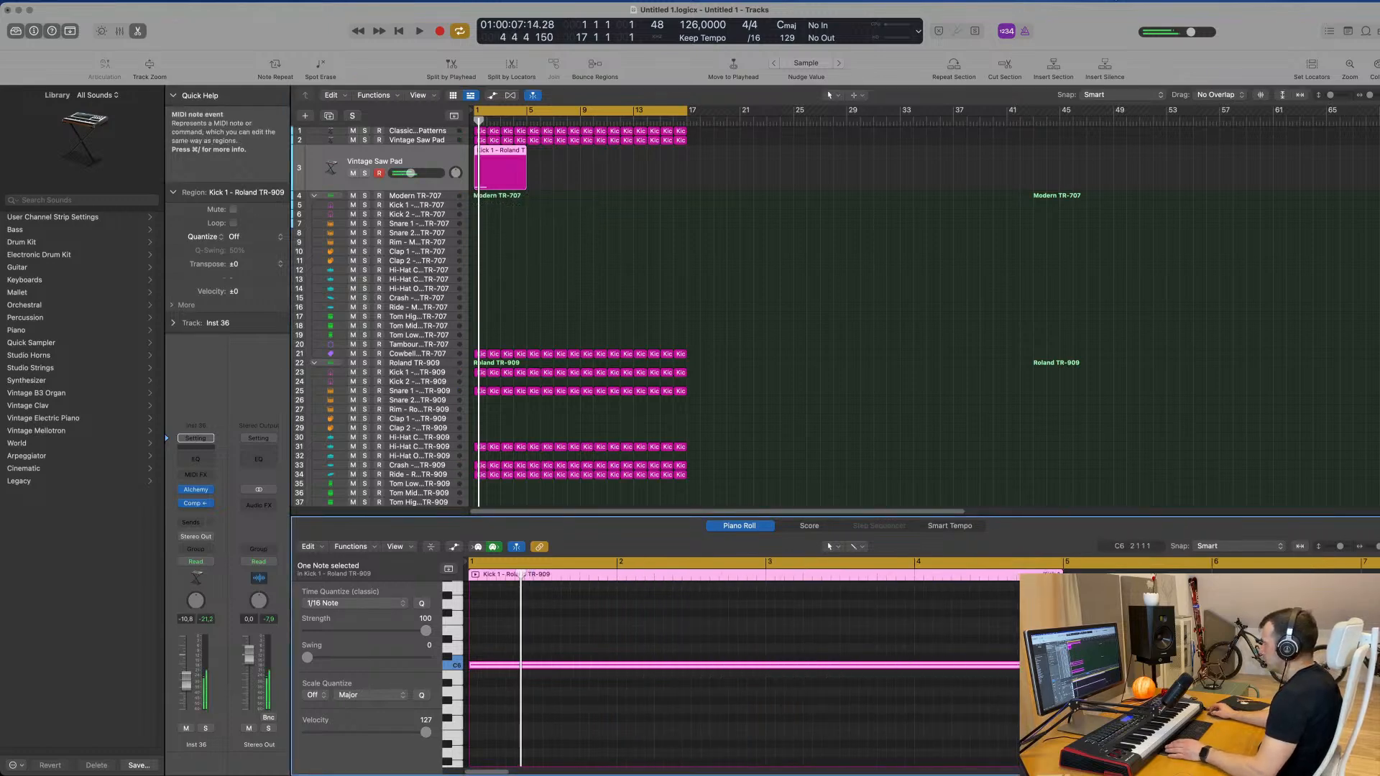
Repeat the four-bar region three times to fill 16 bars and select all four regions
key("space")
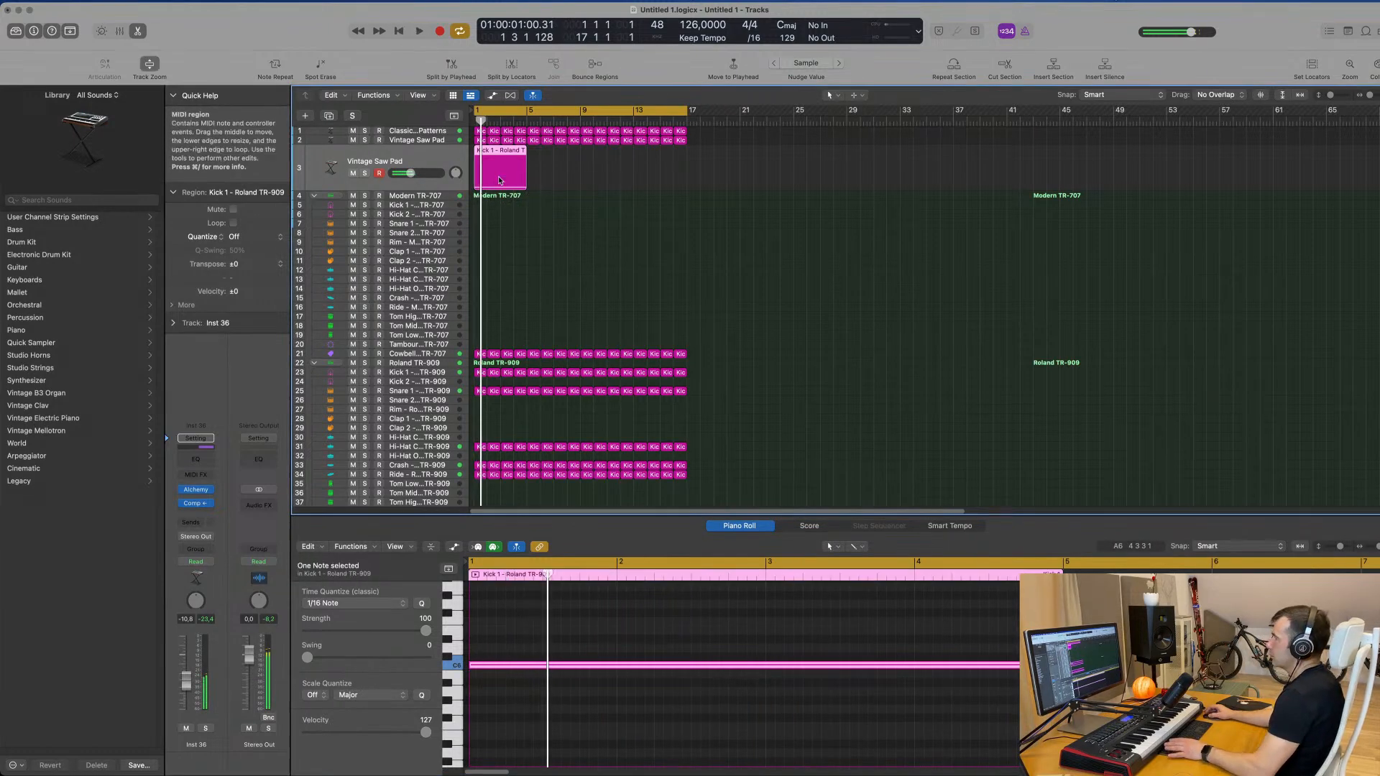
key("super+r")
key("super+r")
key("super+r")
left_click(704, 178)
left_click_drag(727, 175, 507, 168)
Transpose all four long notes on the duplicate track down one octave and play from the start
key("space")
left_click(713, 746)
key("super+a")
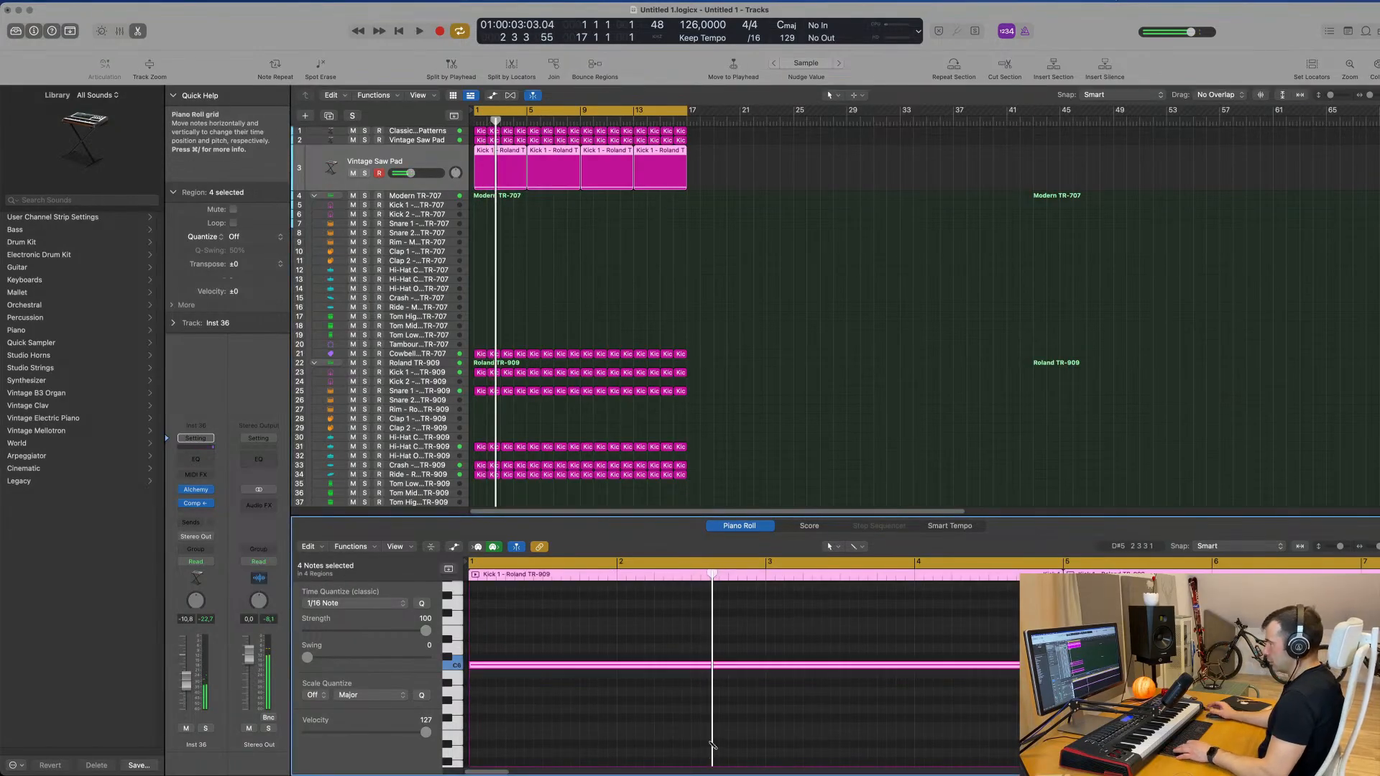
key("space")
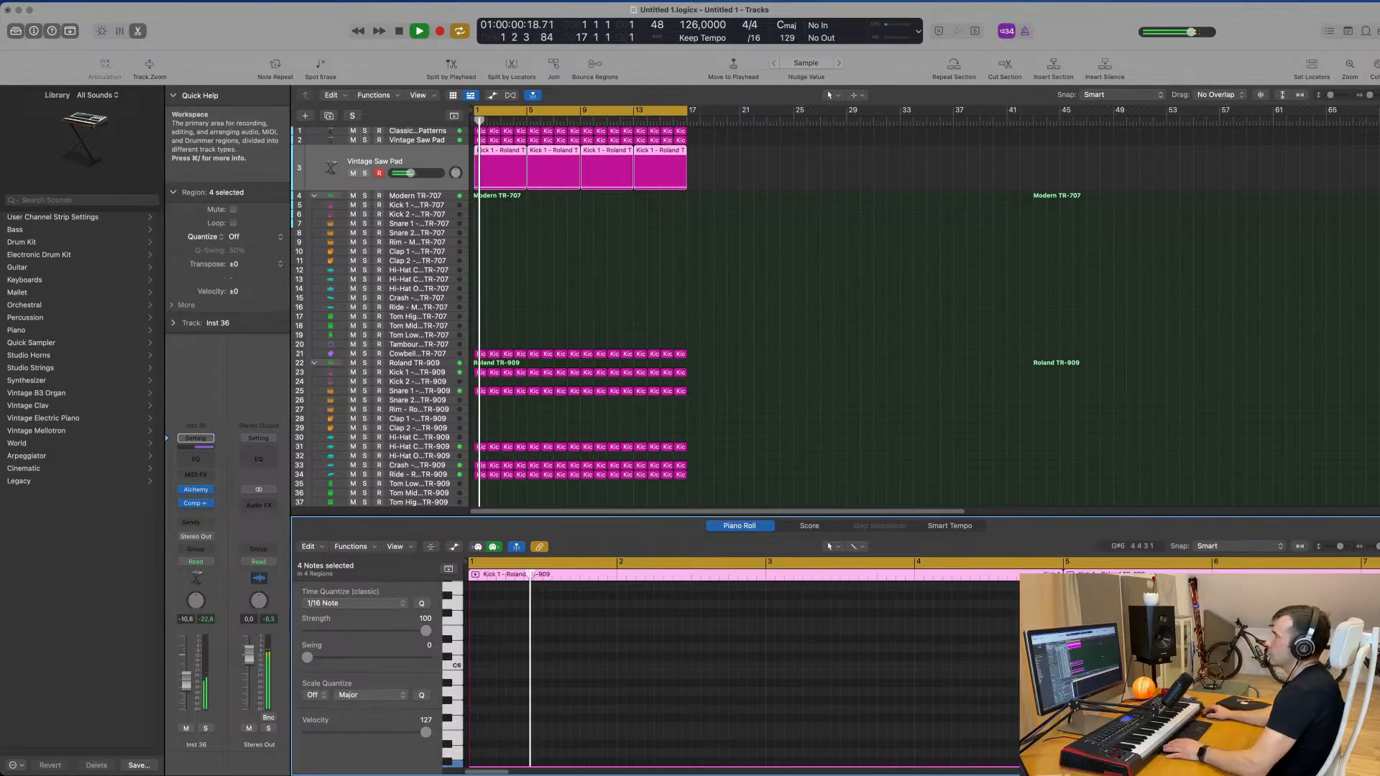
key("Return")
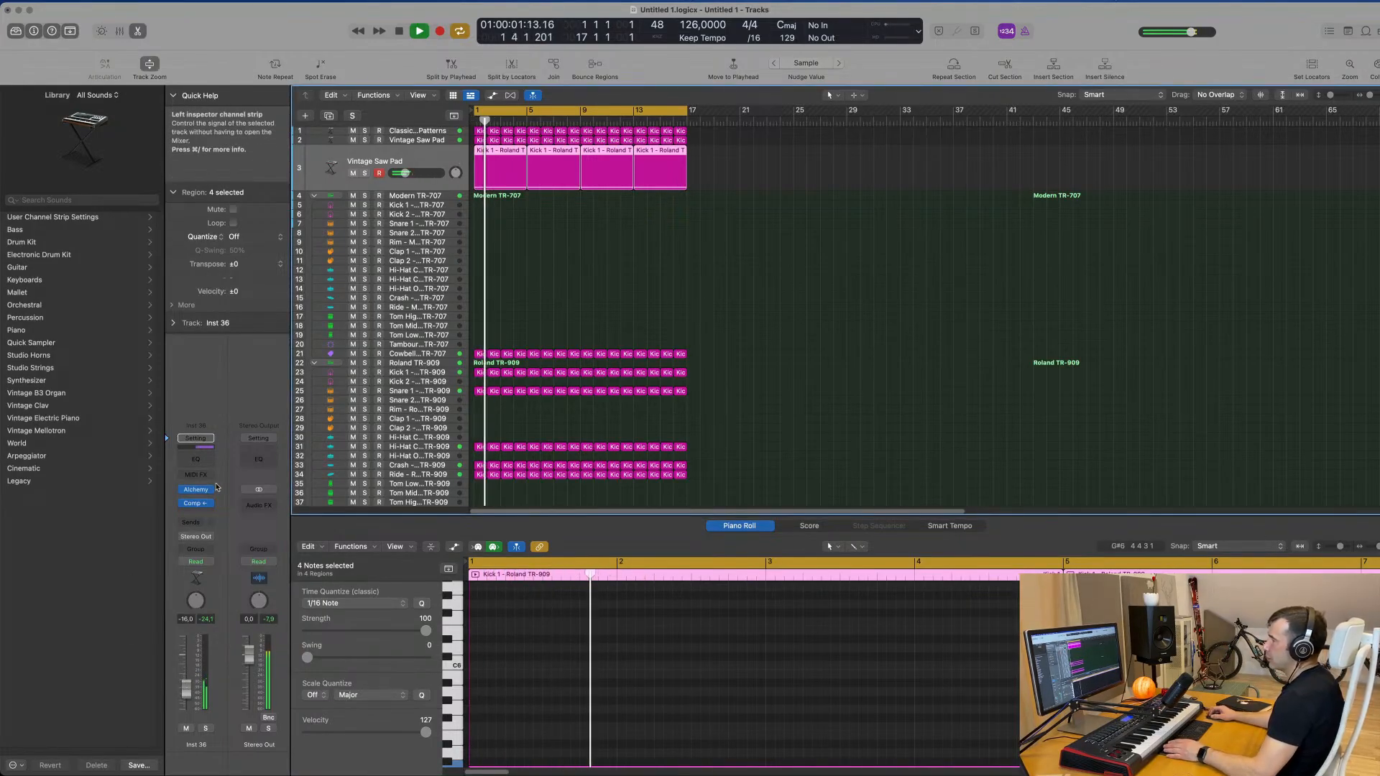
Insert a Channel EQ on the duplicate Vintage Saw Pad track with a high-pass at about 1110 Hz
left_click(203, 458)
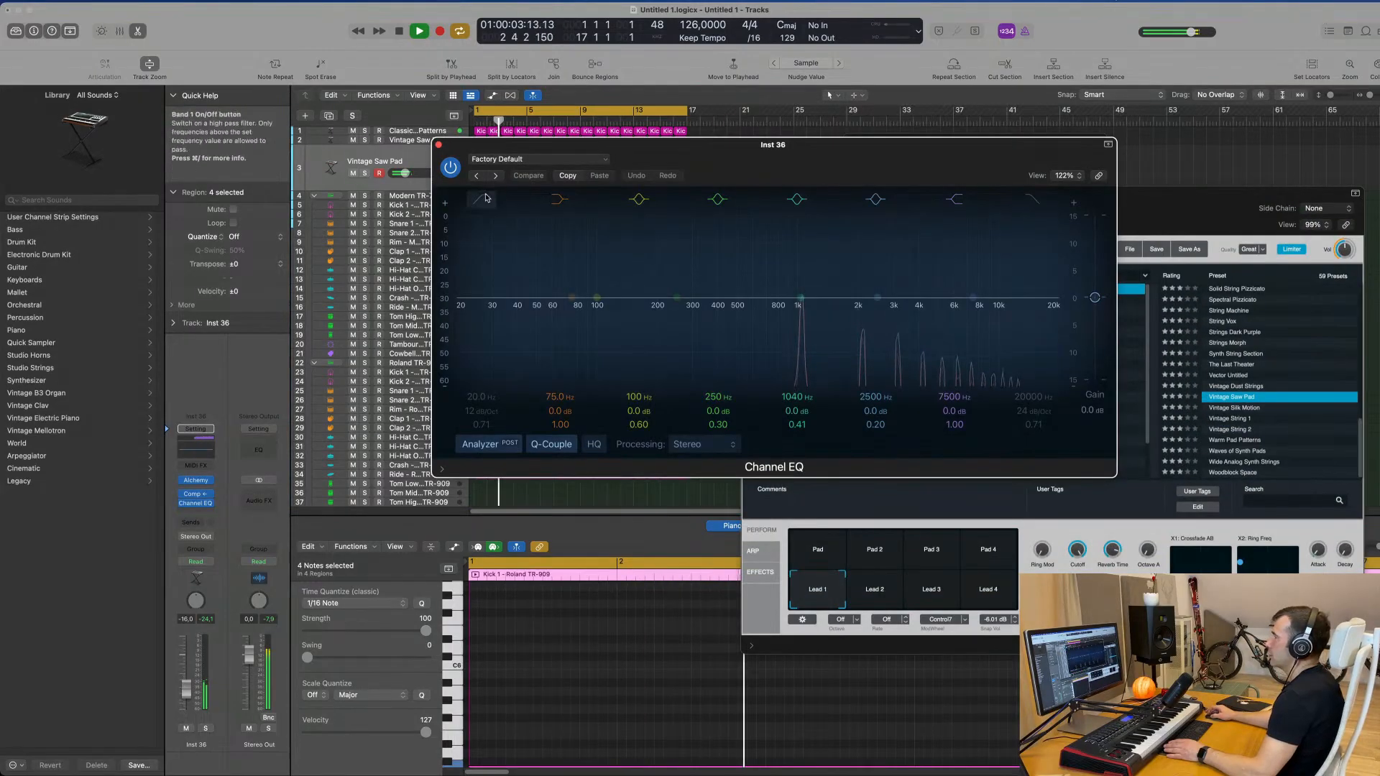
left_click_drag(478, 284, 808, 317)
left_click(438, 143)
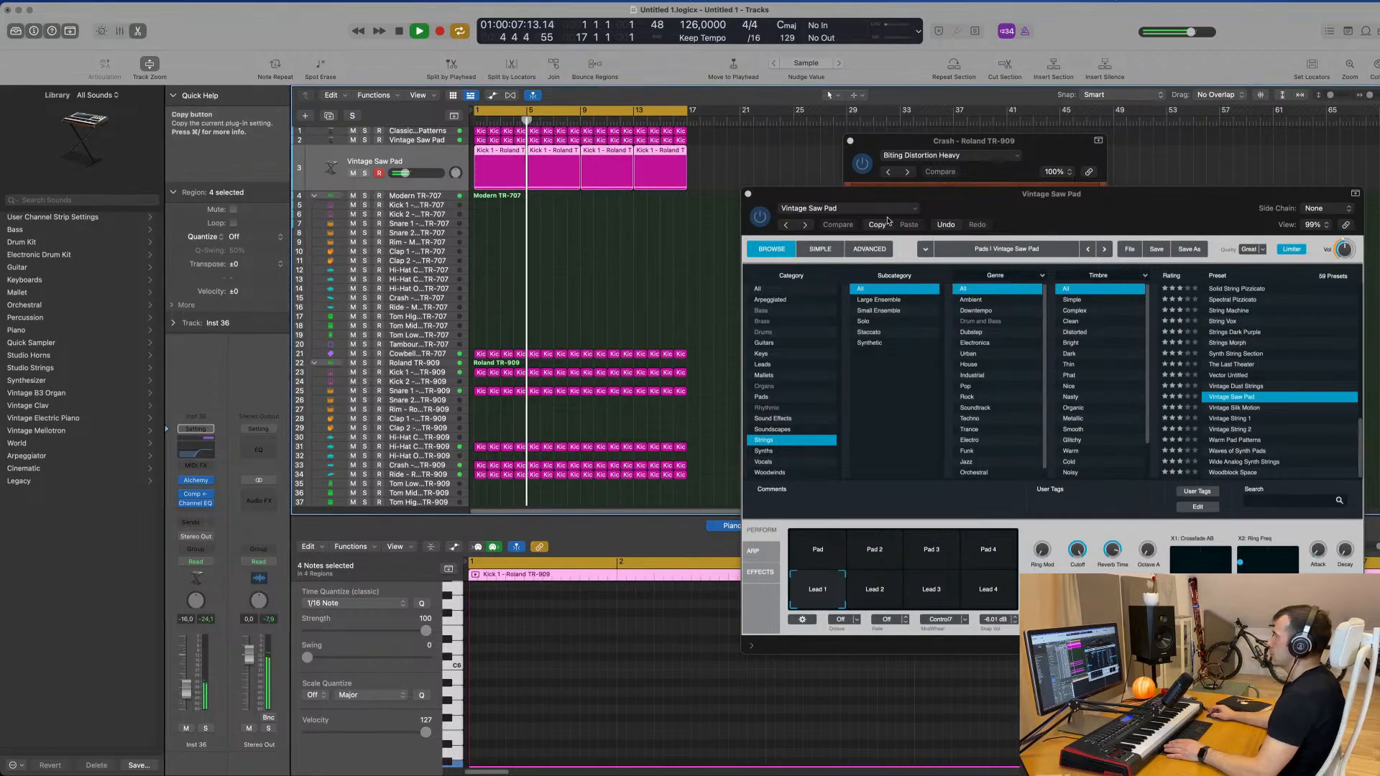
Close the open Alchemy and Distortion II windows and lower the duplicate pad track's volume to about -17.2 dB
left_click_drag(970, 206, 603, 215)
left_click(381, 203)
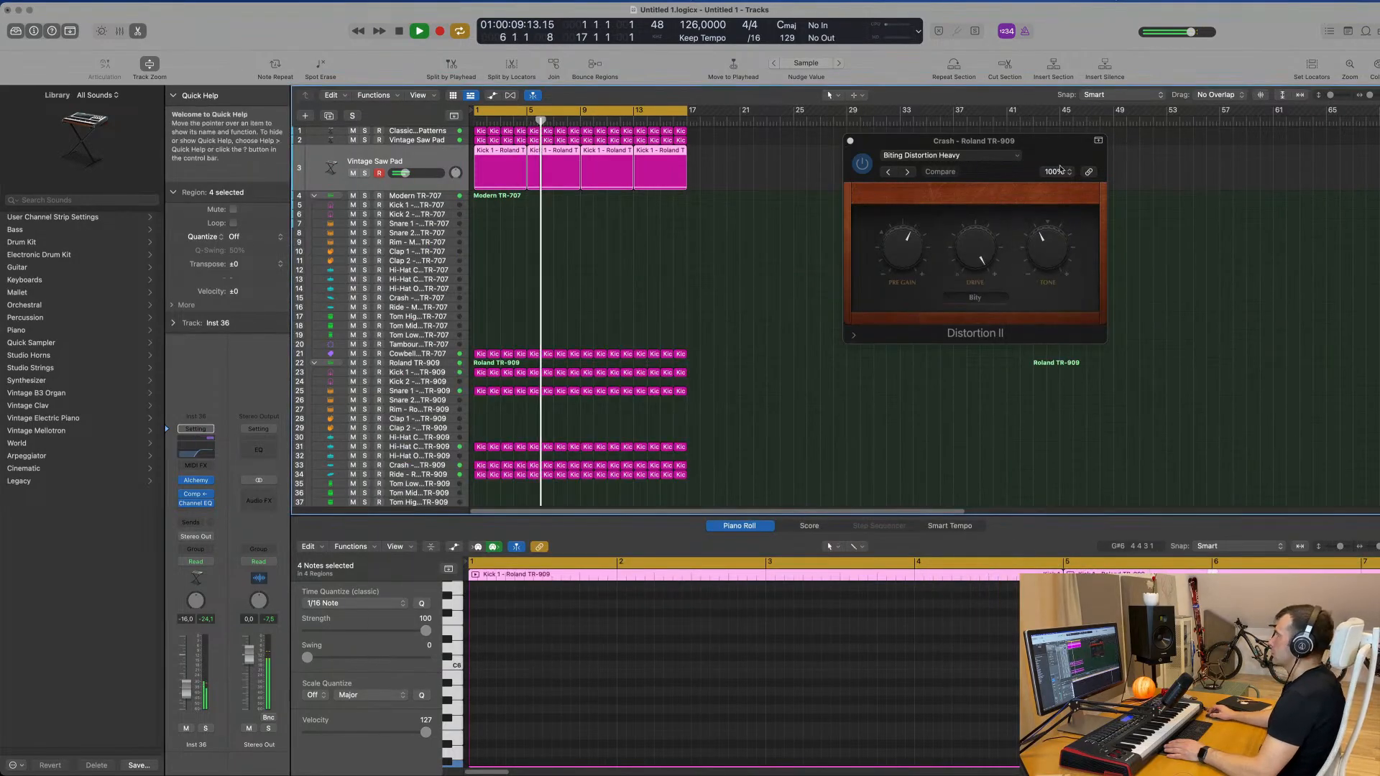
left_click_drag(899, 141, 736, 261)
left_click(688, 262)
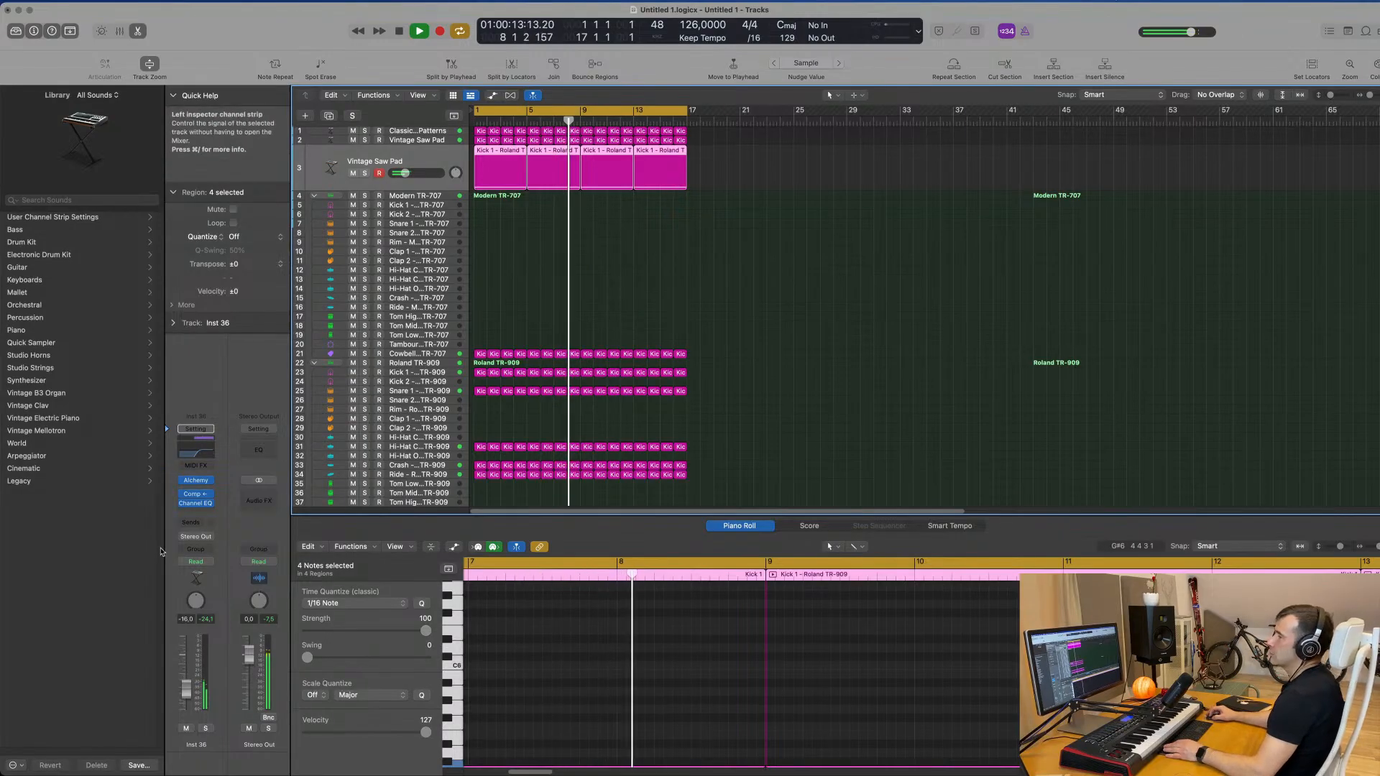
left_click_drag(188, 696, 188, 699)
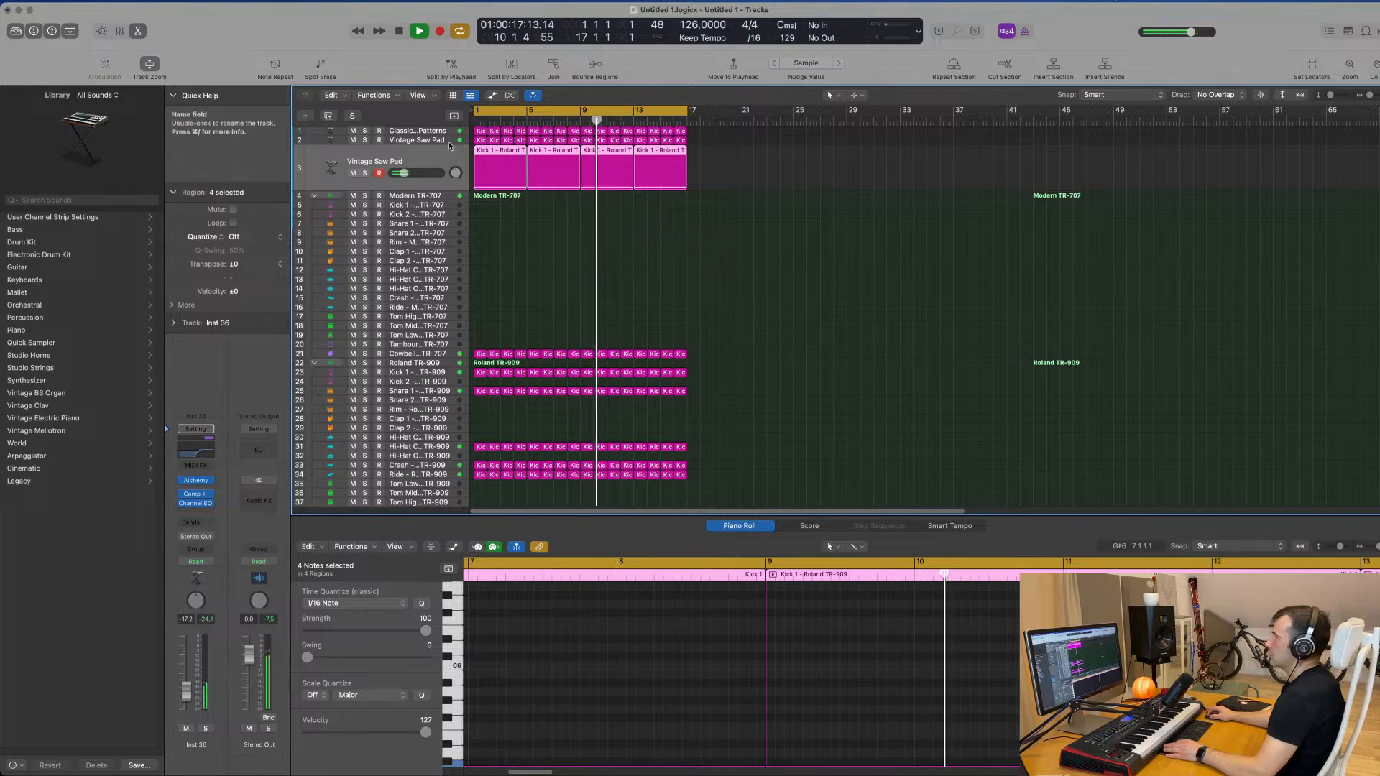
Solo the upper Vintage Saw Pad track briefly, unsolo it, and insert a flat Channel EQ to inspect its spectrum
left_click(417, 140)
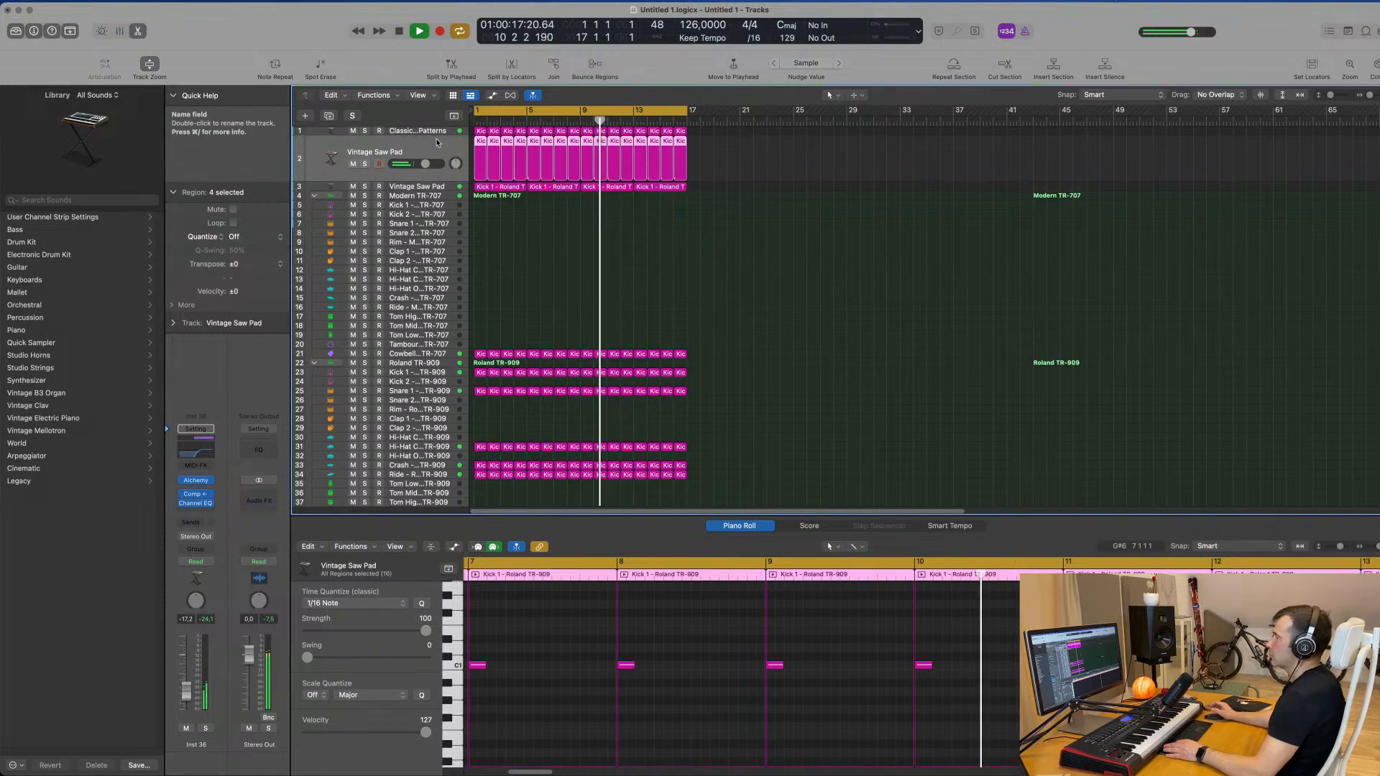
left_click(206, 729)
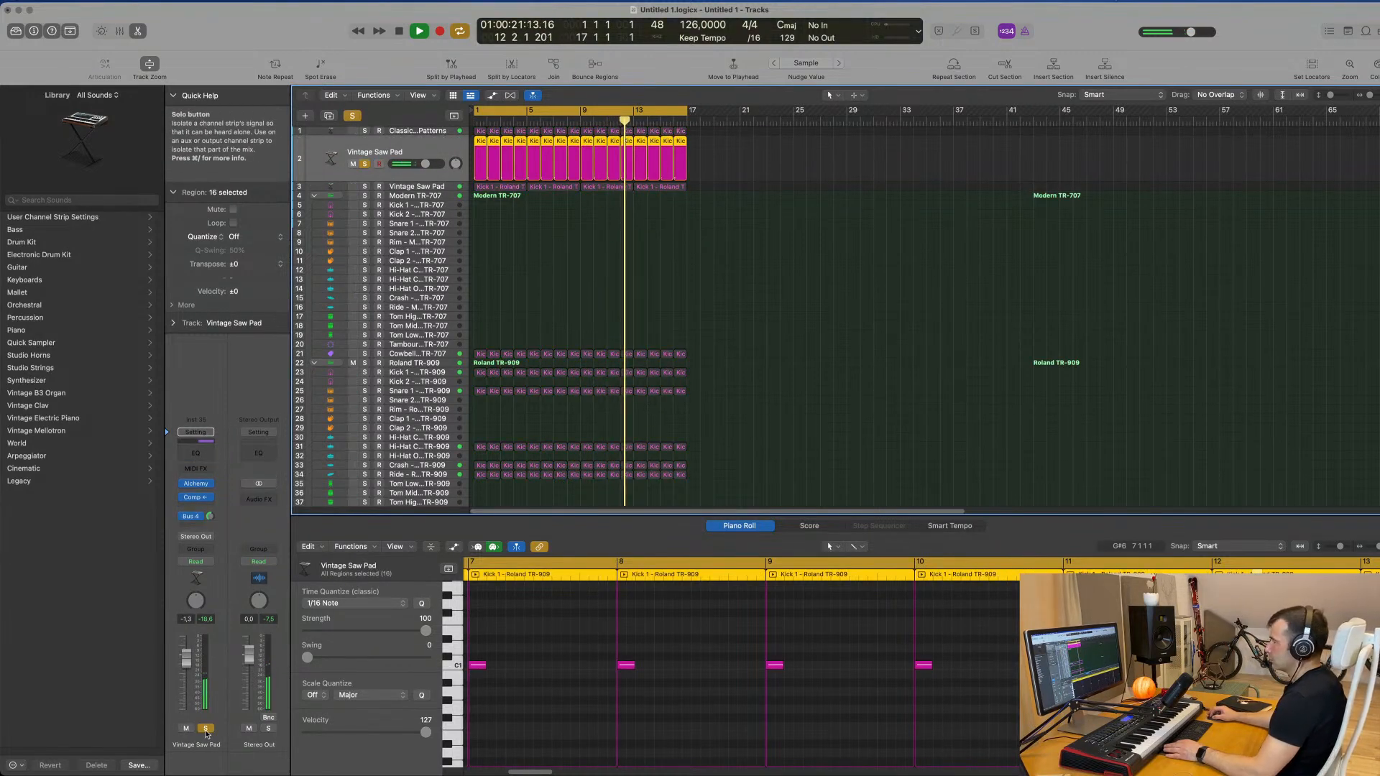
left_click(206, 729)
left_click(195, 453)
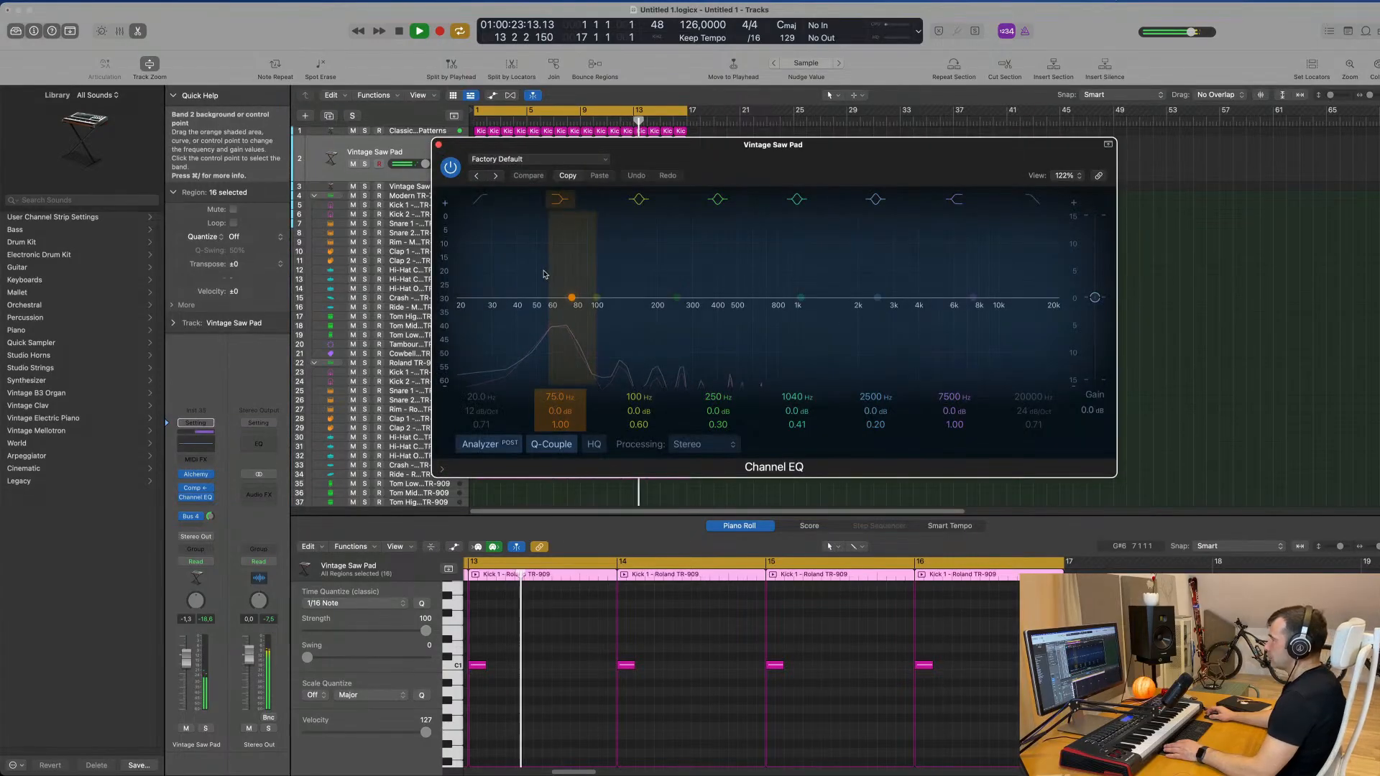
key("super+w")
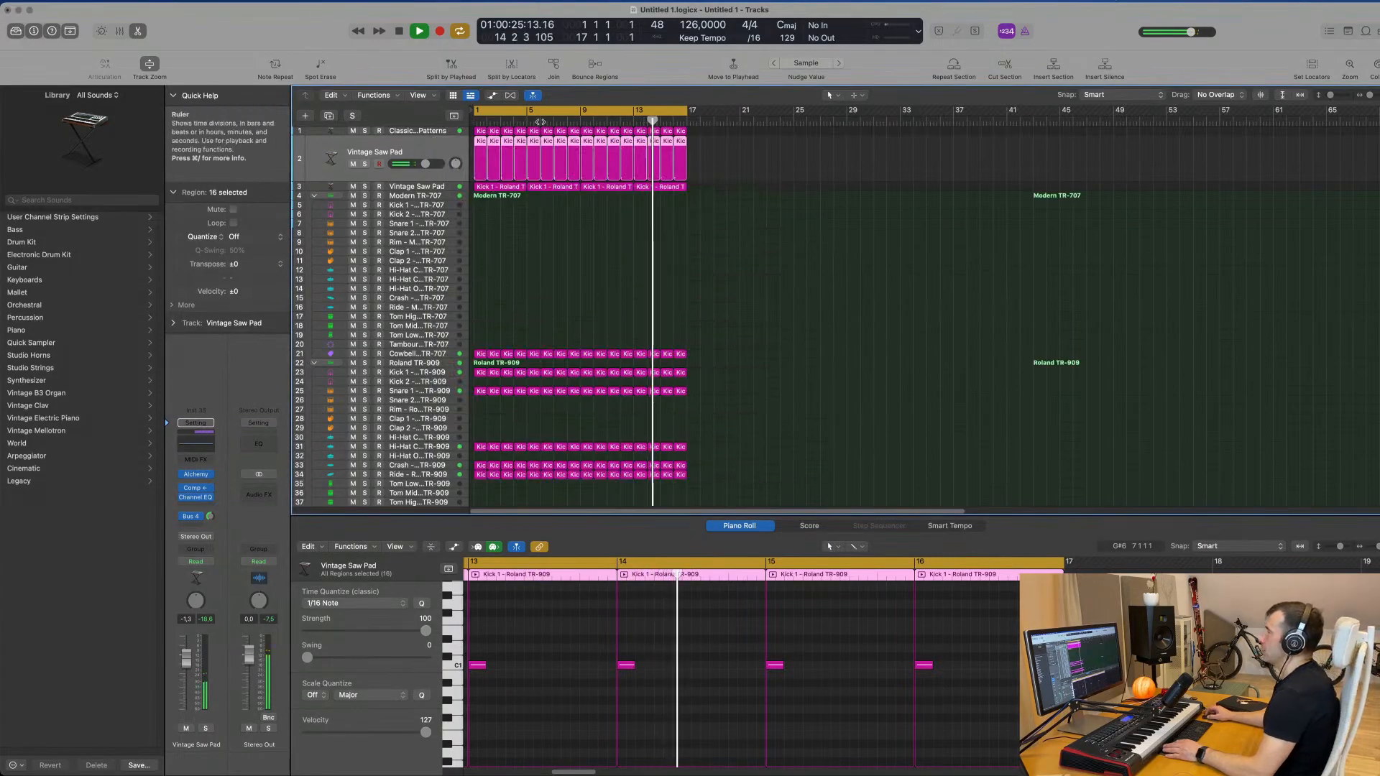
Duplicate the Vintage Saw Pad track holding the long notes and copy its first four-bar region to the new track
left_click(424, 132)
left_click(493, 216)
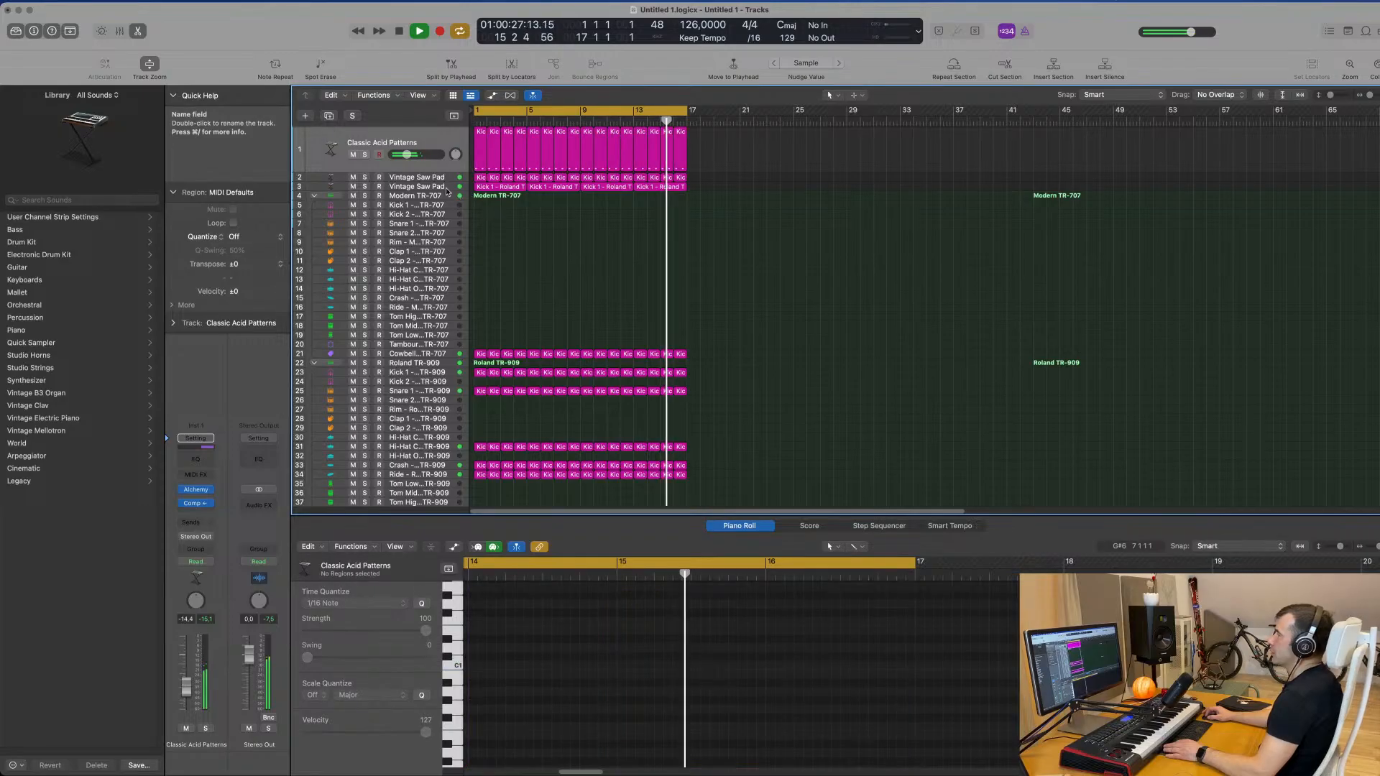
left_click(446, 186)
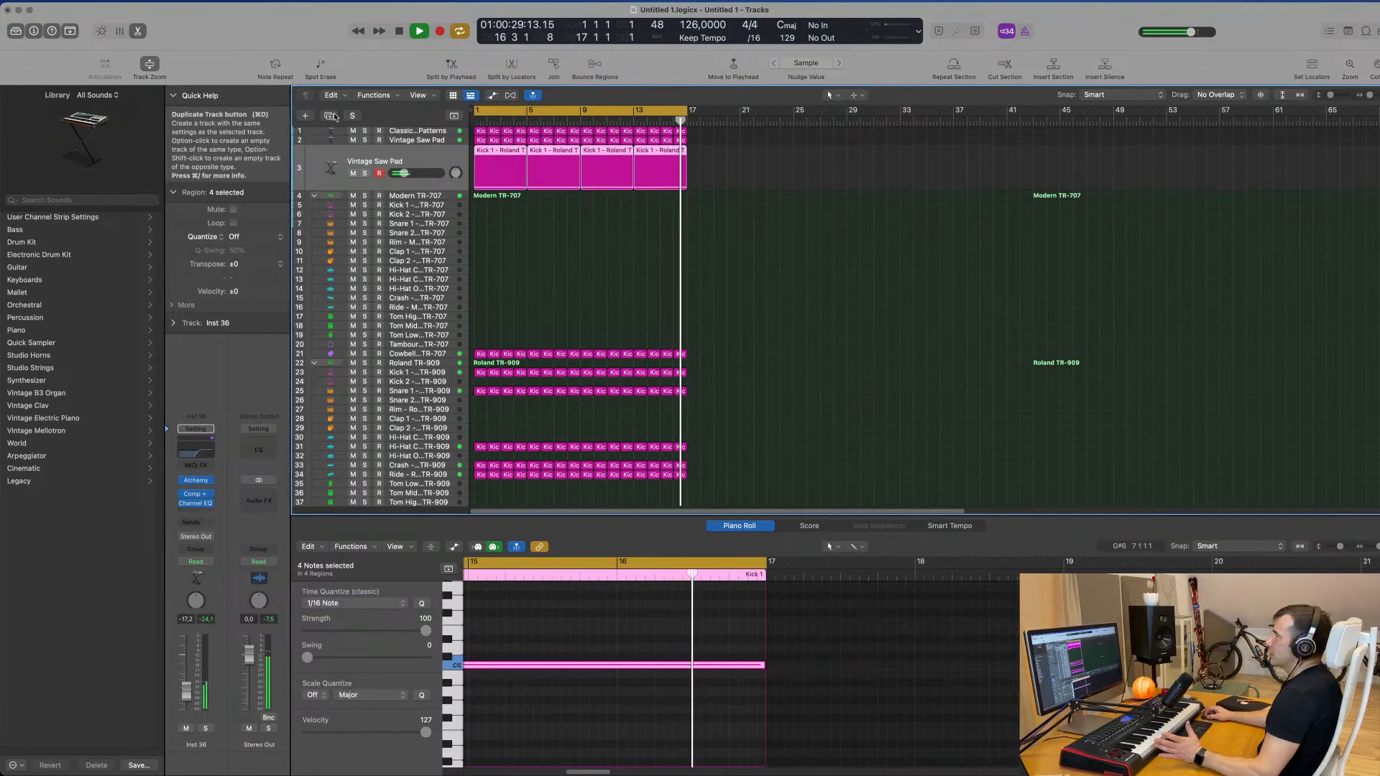
key("super+d")
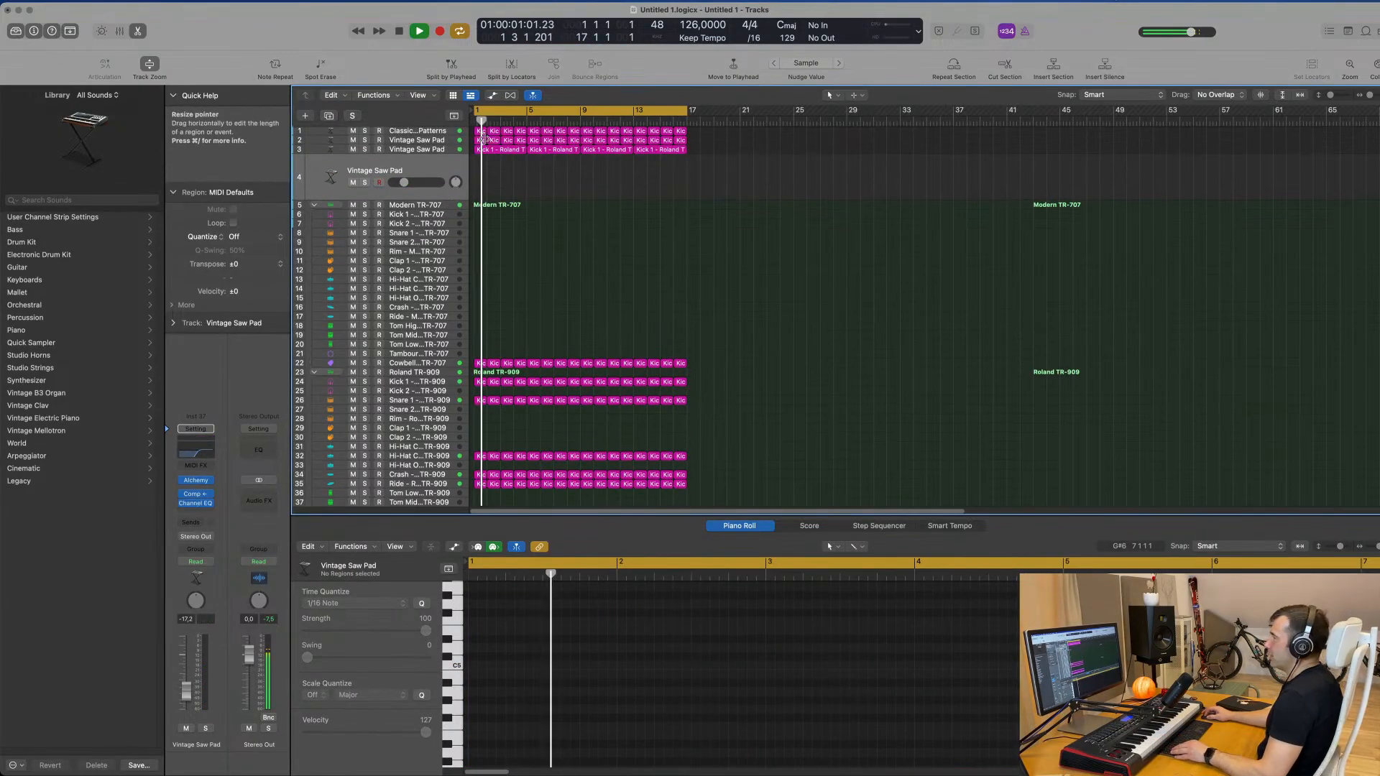
left_click(498, 149)
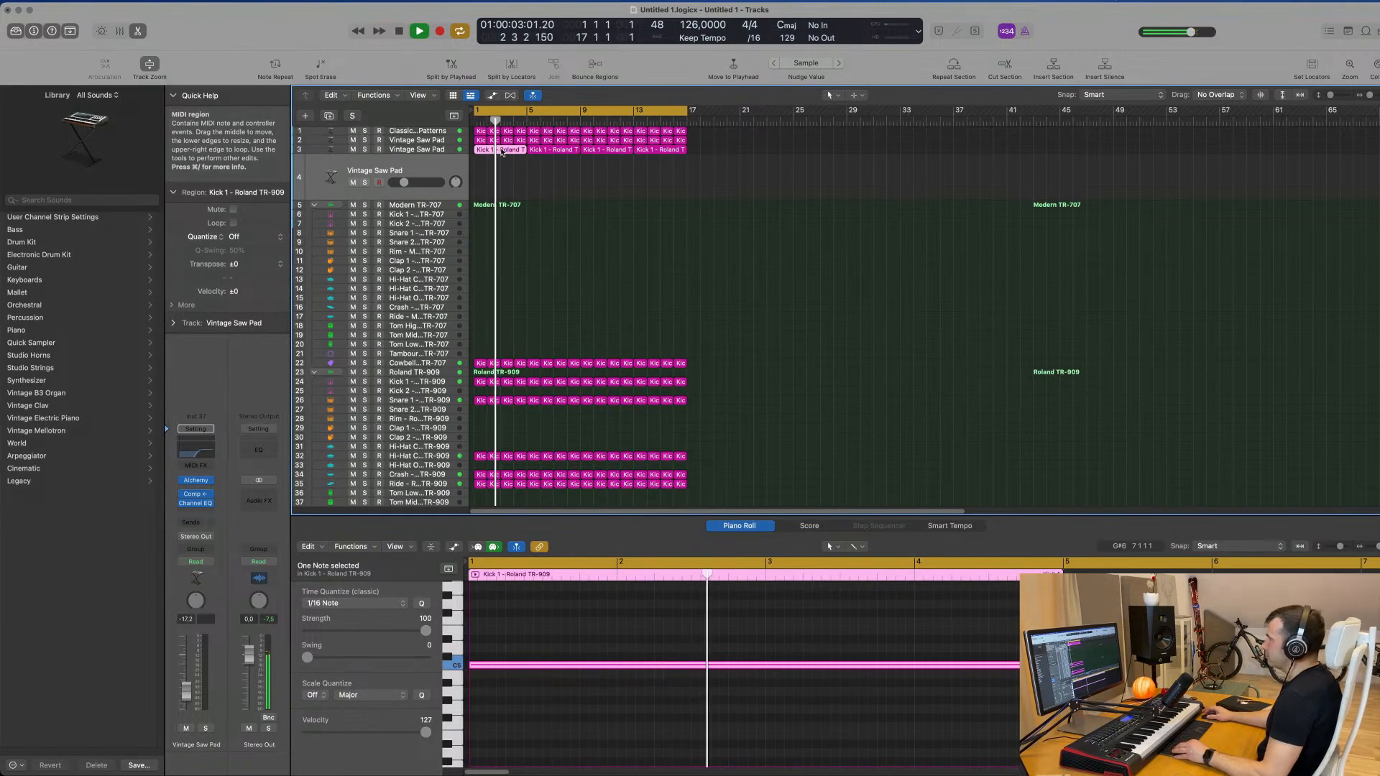
left_click_drag(502, 152, 501, 178)
Stop playback and transpose the copied four-bar note on the new pad track down to a lower octave
key("space")
left_click_drag(560, 624, 608, 714)
key("Delete")
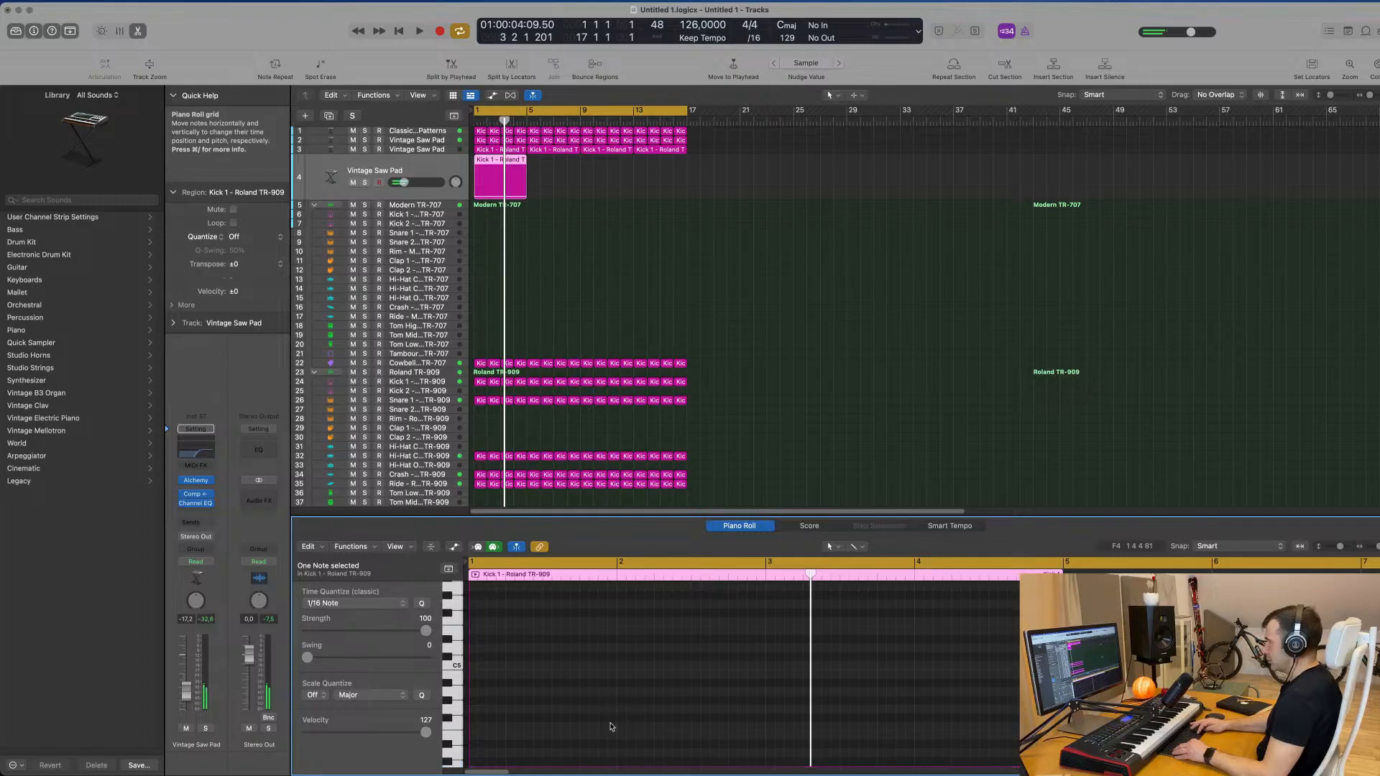
Bypass the Channel EQ on the new Vintage Saw Pad track while playing from the start
left_click(195, 450)
key("Return")
key("space")
left_click(450, 167)
left_click(439, 145)
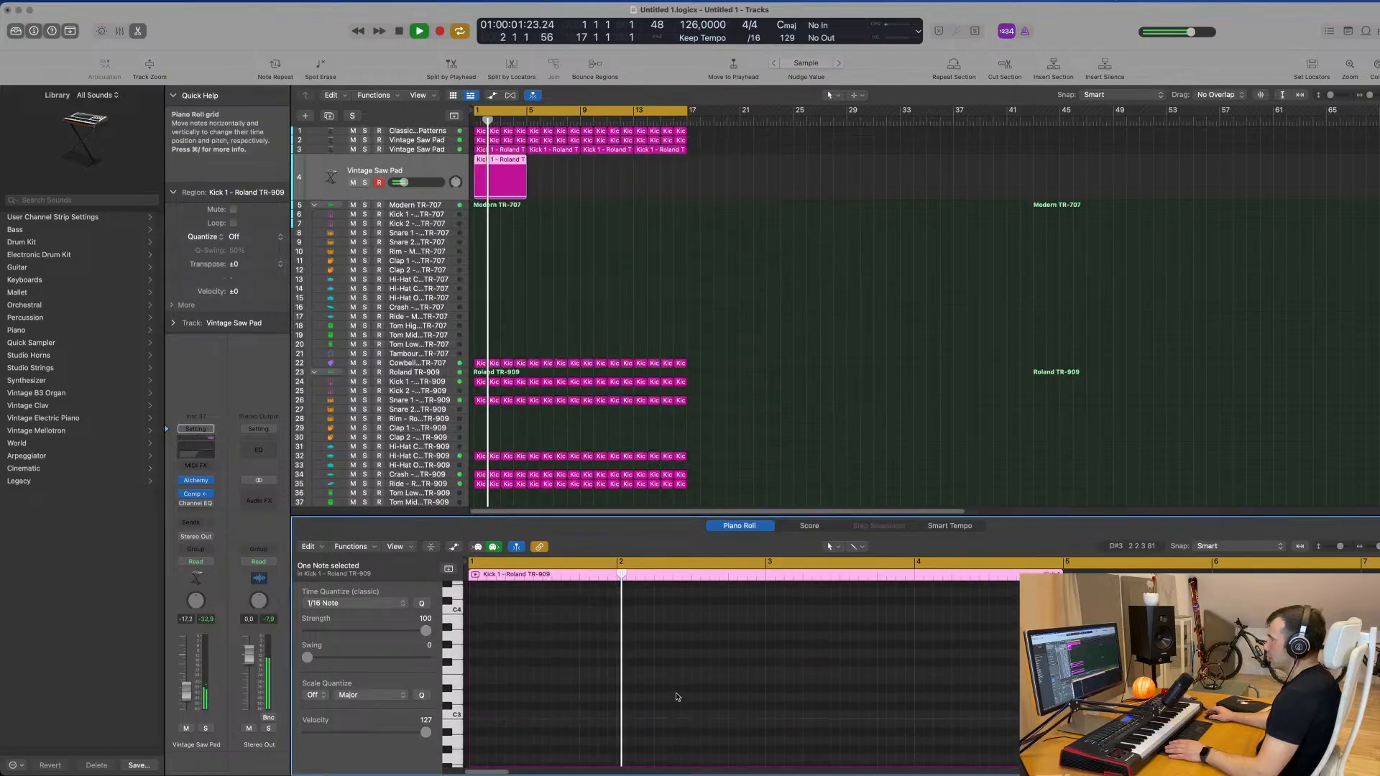
Place the new track's four-bar note at C0 and restart playback from bar 1
scroll(681, 695, "down", 2)
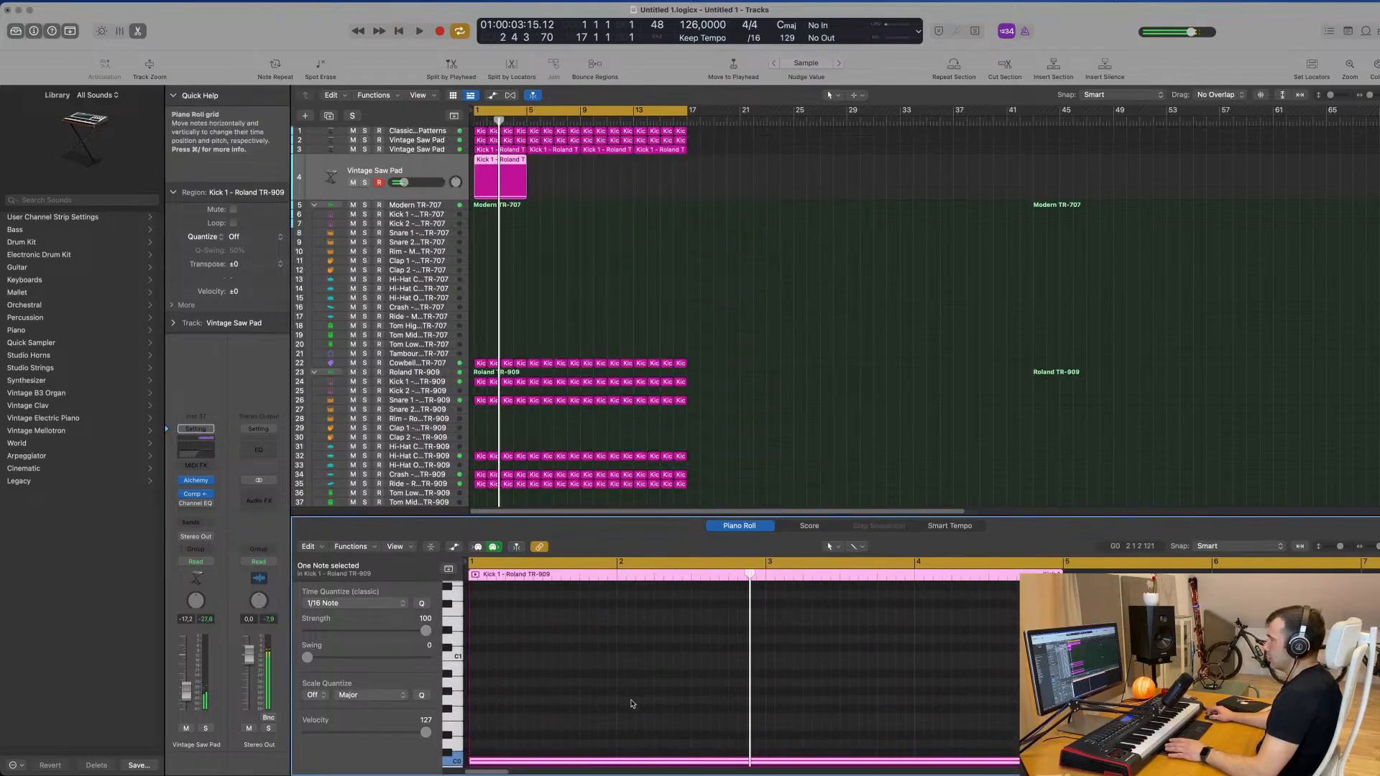
key("Return")
key("space")
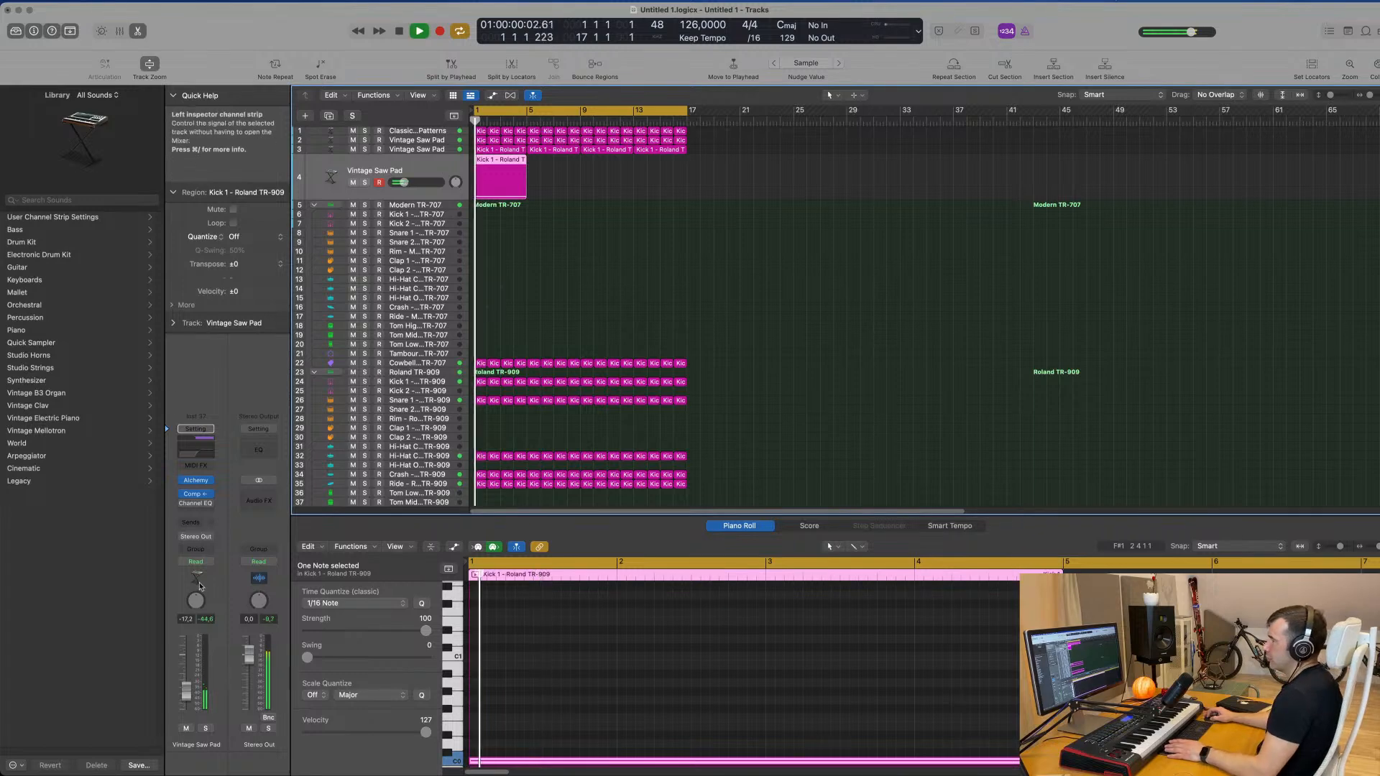
Re-enable the new track's Channel EQ, lower its high-pass to 20 Hz and add a low-pass at about 90 Hz
left_click(202, 454)
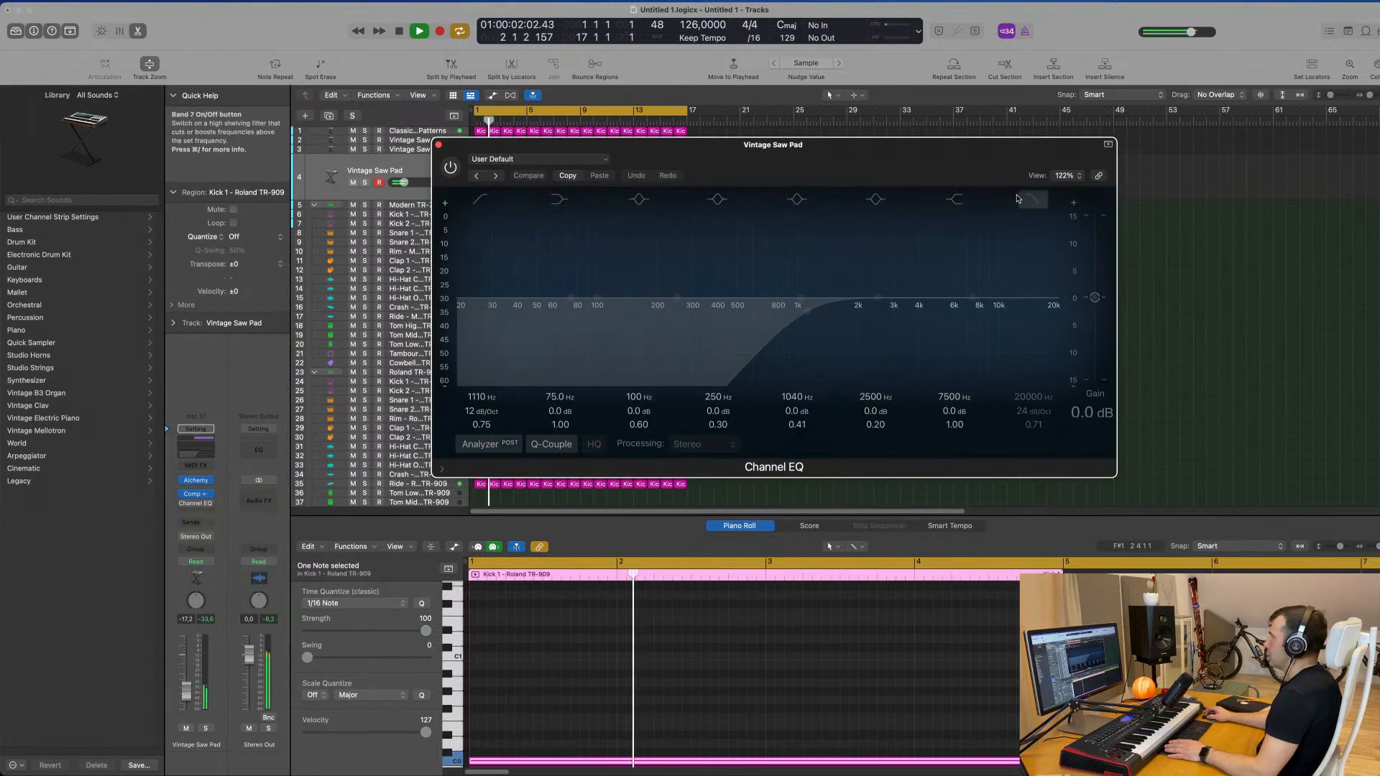
left_click_drag(790, 301, 458, 307)
left_click_drag(1038, 309, 584, 309)
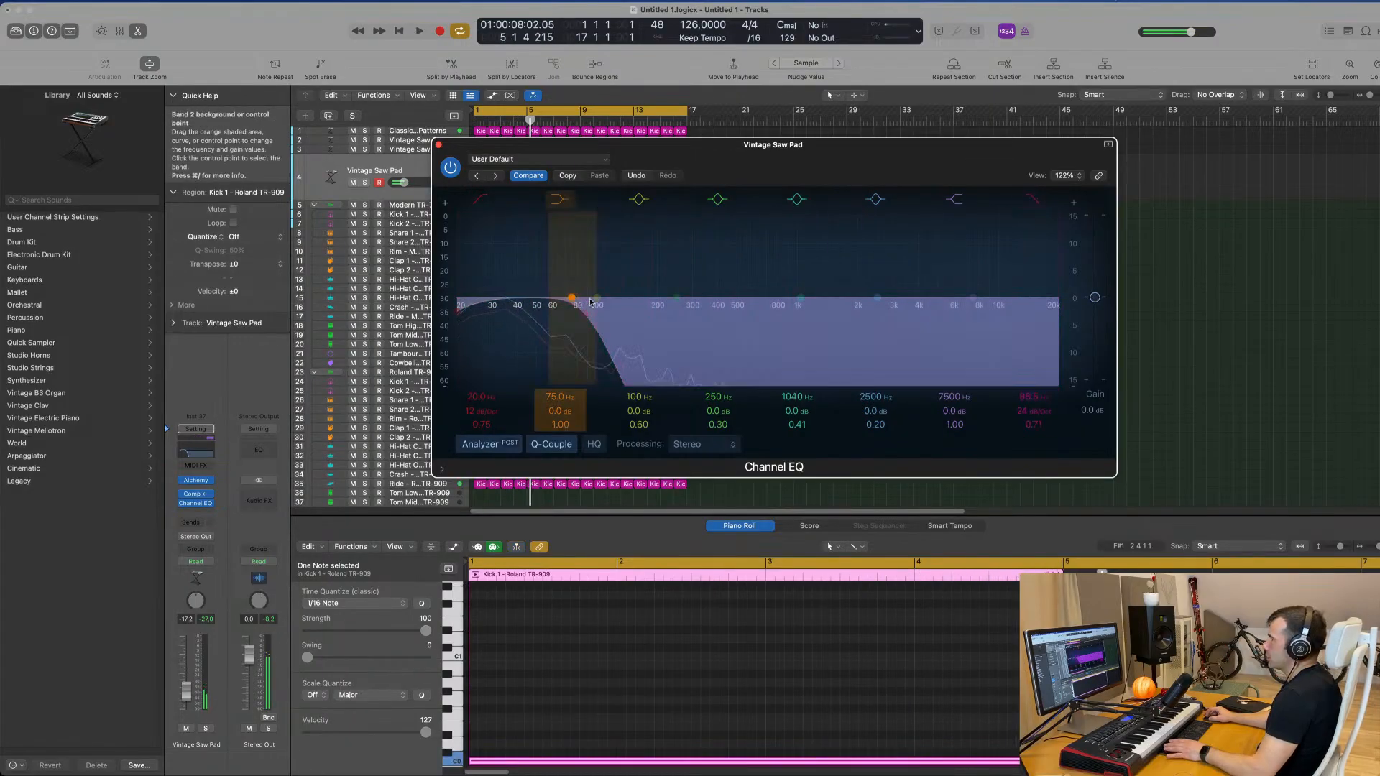
Raise the new Vintage Saw Pad track's volume to about -1.9 dB and move its four-bar note up to C1
left_click_drag(766, 144, 980, 148)
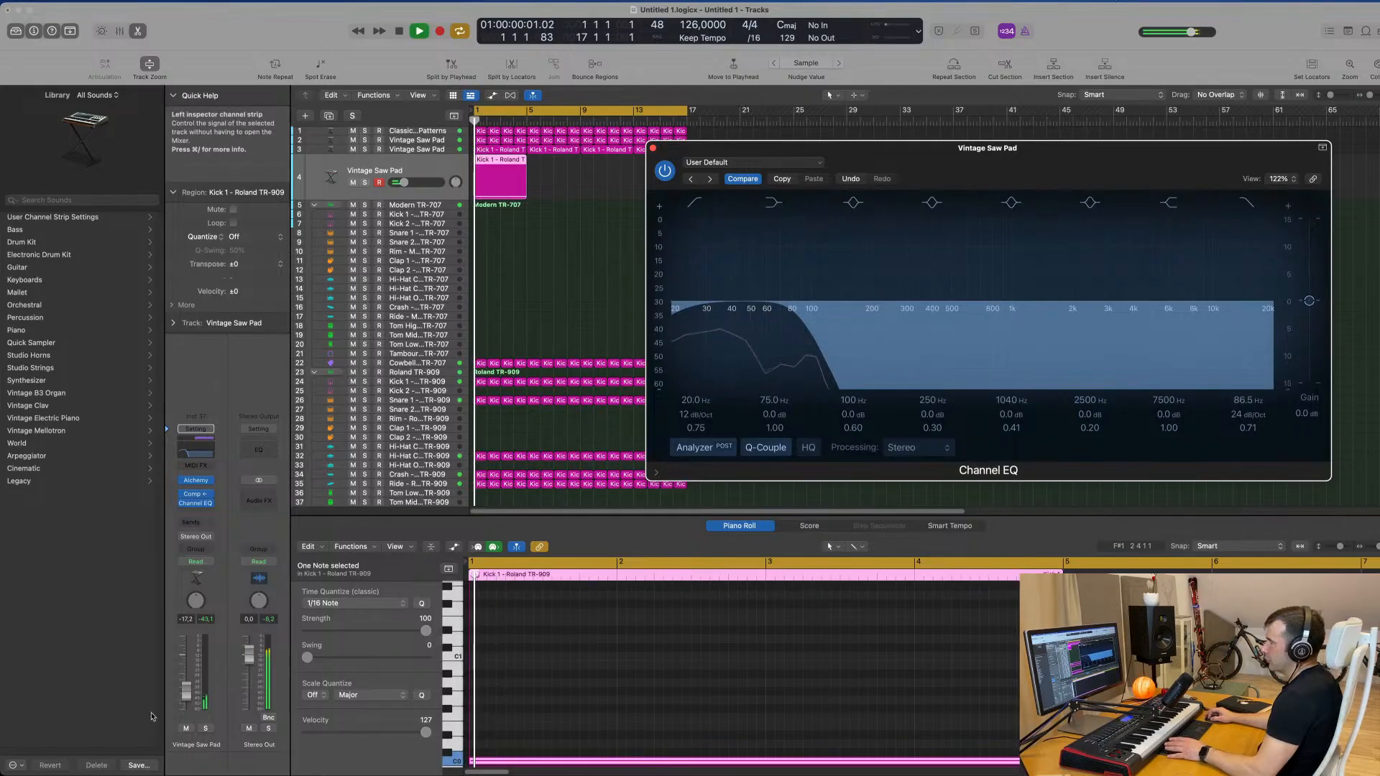
left_click(190, 669)
key("space")
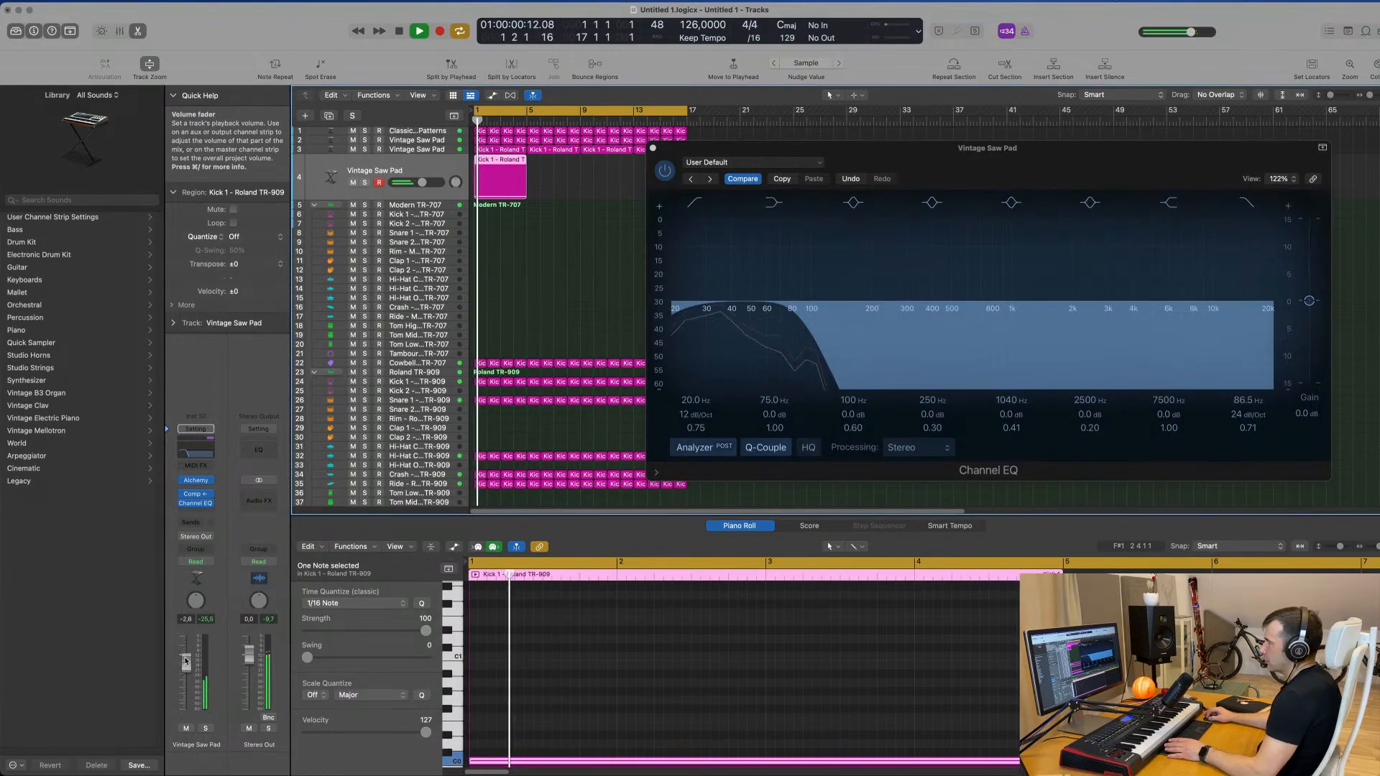
mouse_move(676, 773)
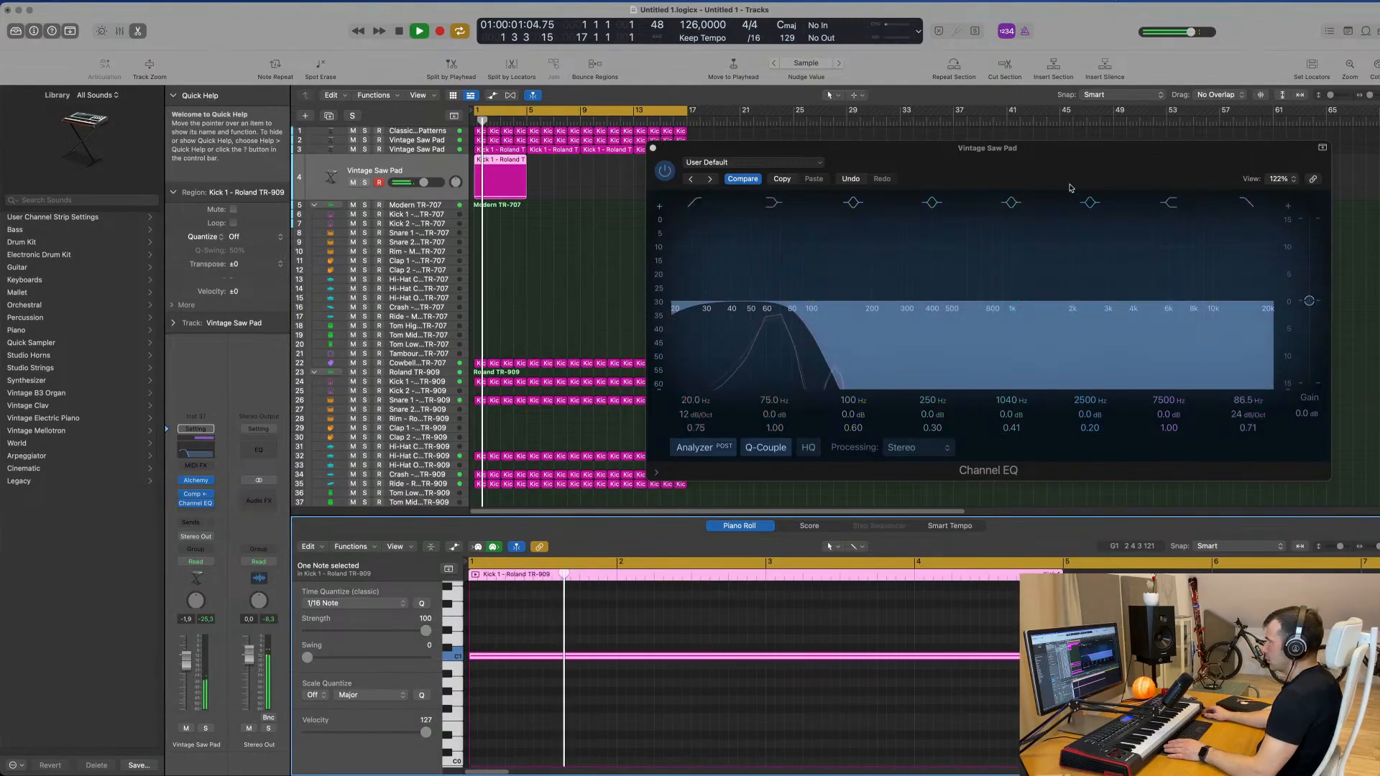
Raise the Channel EQ's low-pass cutoff to about 187 Hz and restart playback from bar 1
left_click_drag(859, 147, 825, 149)
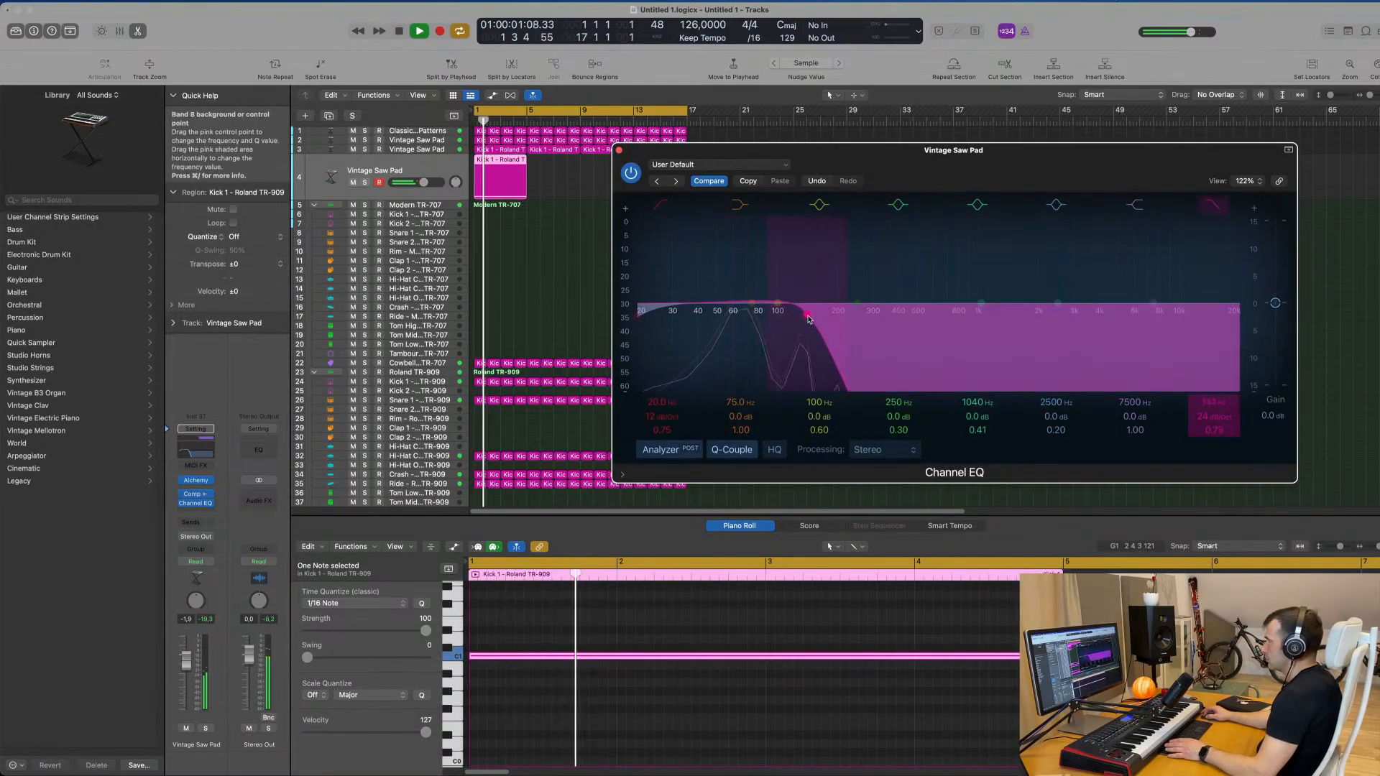
left_click_drag(839, 319, 828, 334)
left_click_drag(1045, 150, 957, 252)
key("Return")
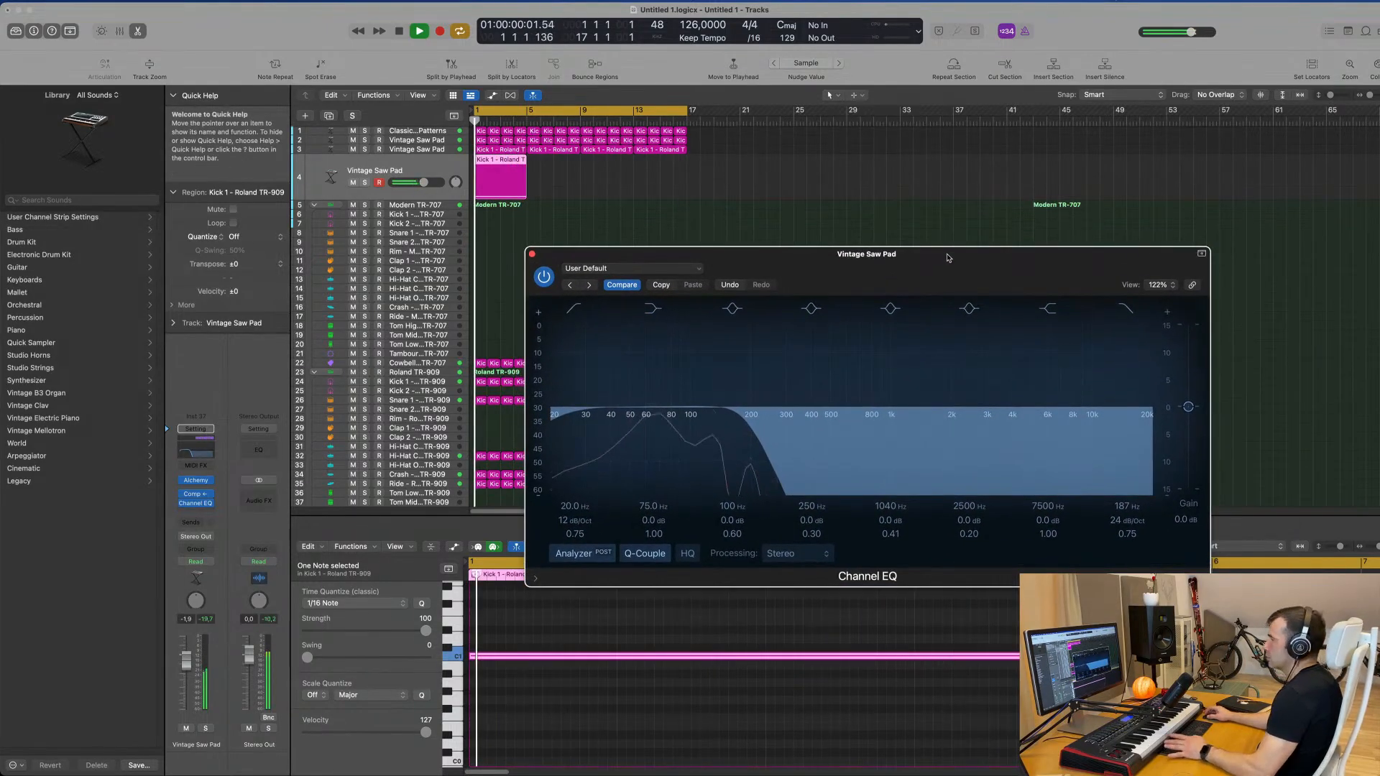
Open the track's Alchemy instrument and switch its performance snapshot to Lead 2
left_click(205, 481)
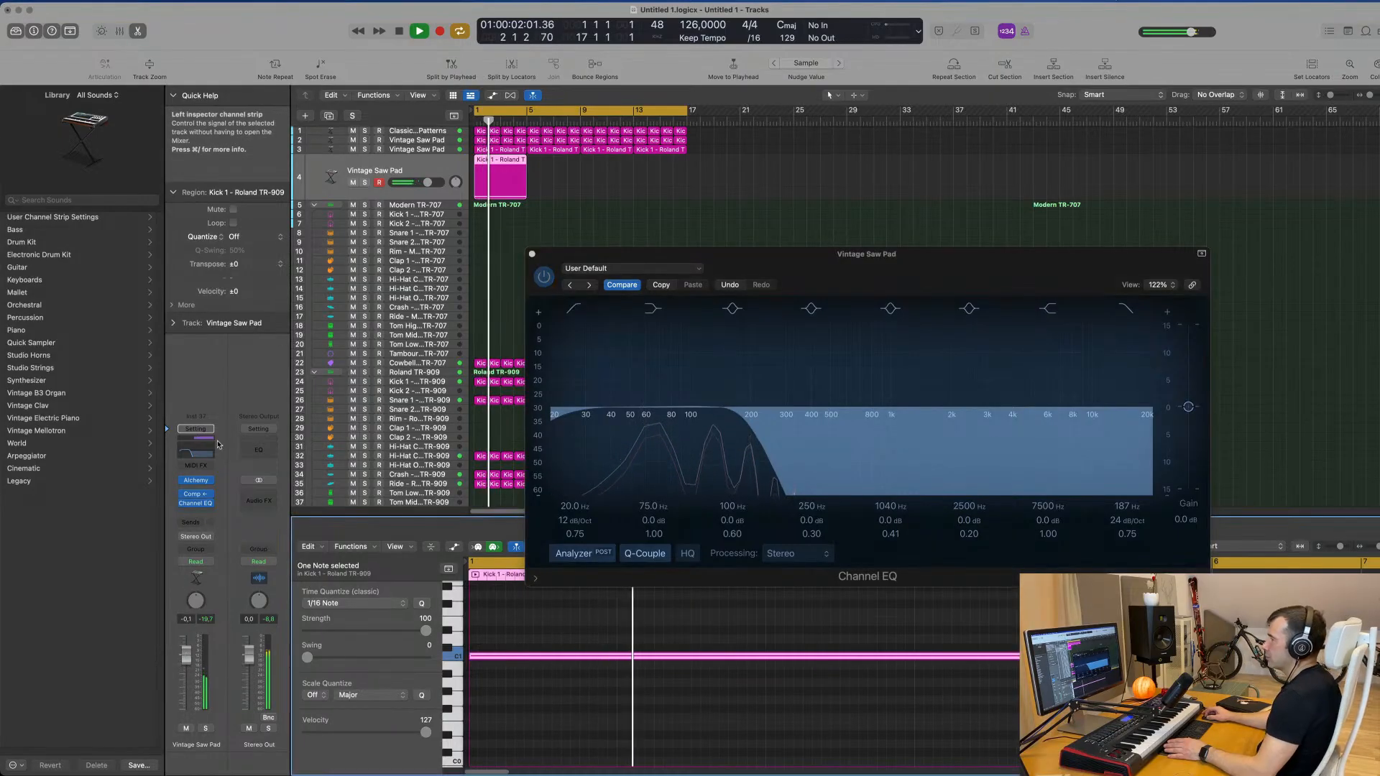
left_click(197, 482)
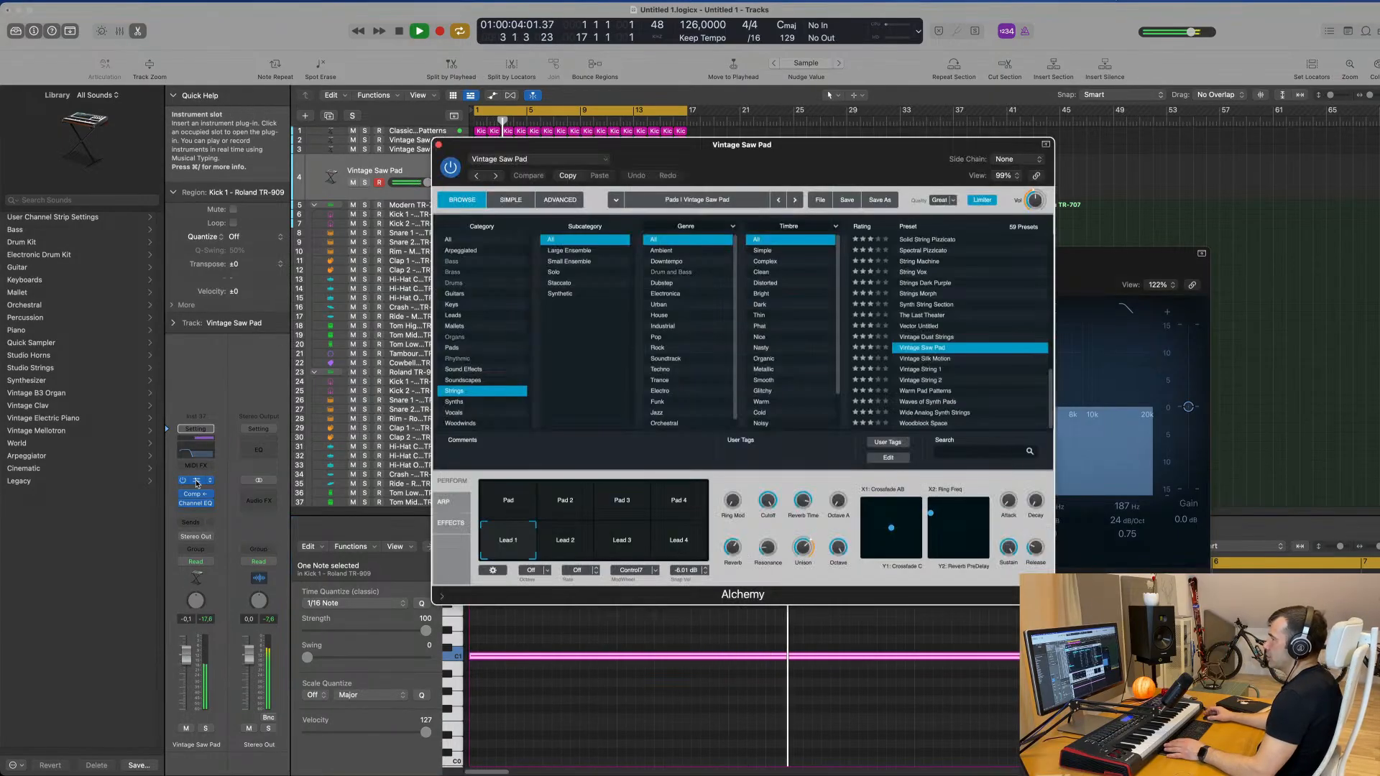
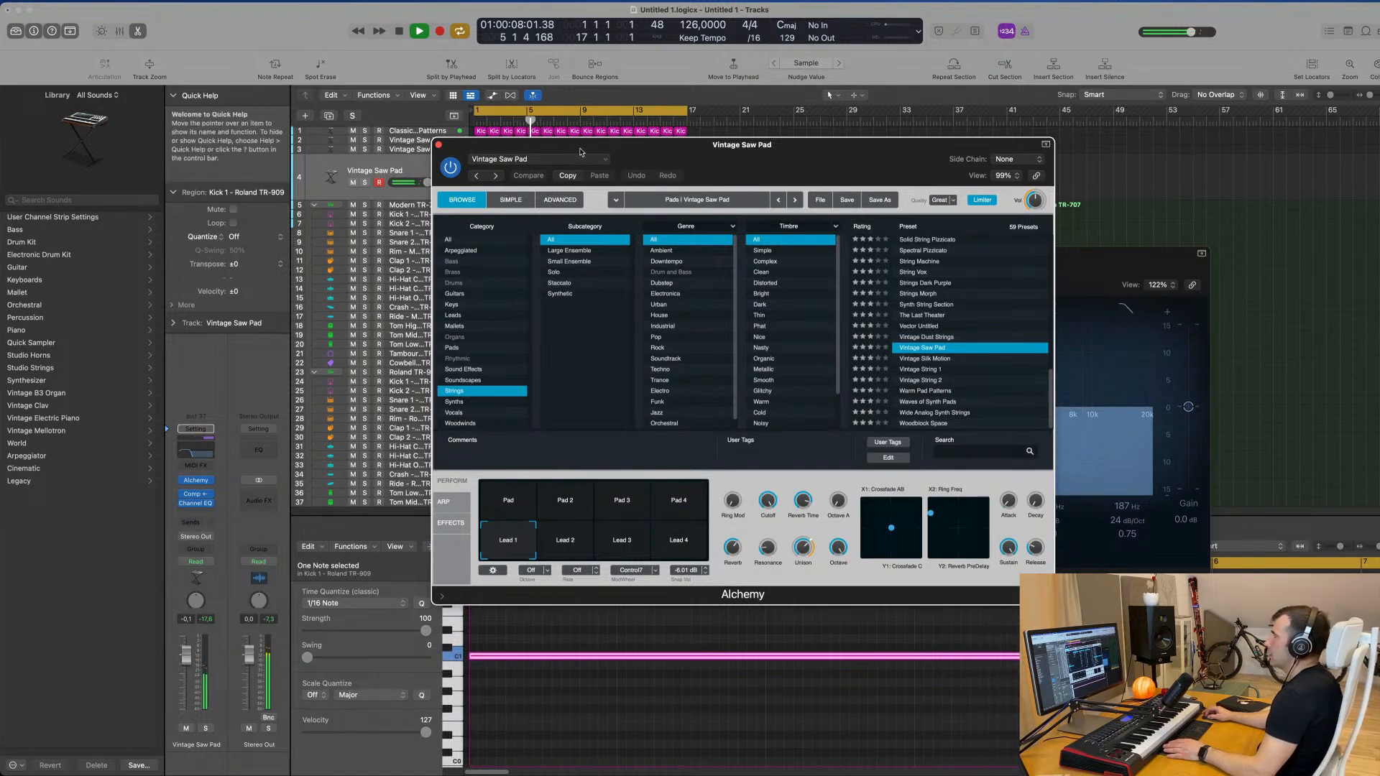
left_click(562, 532)
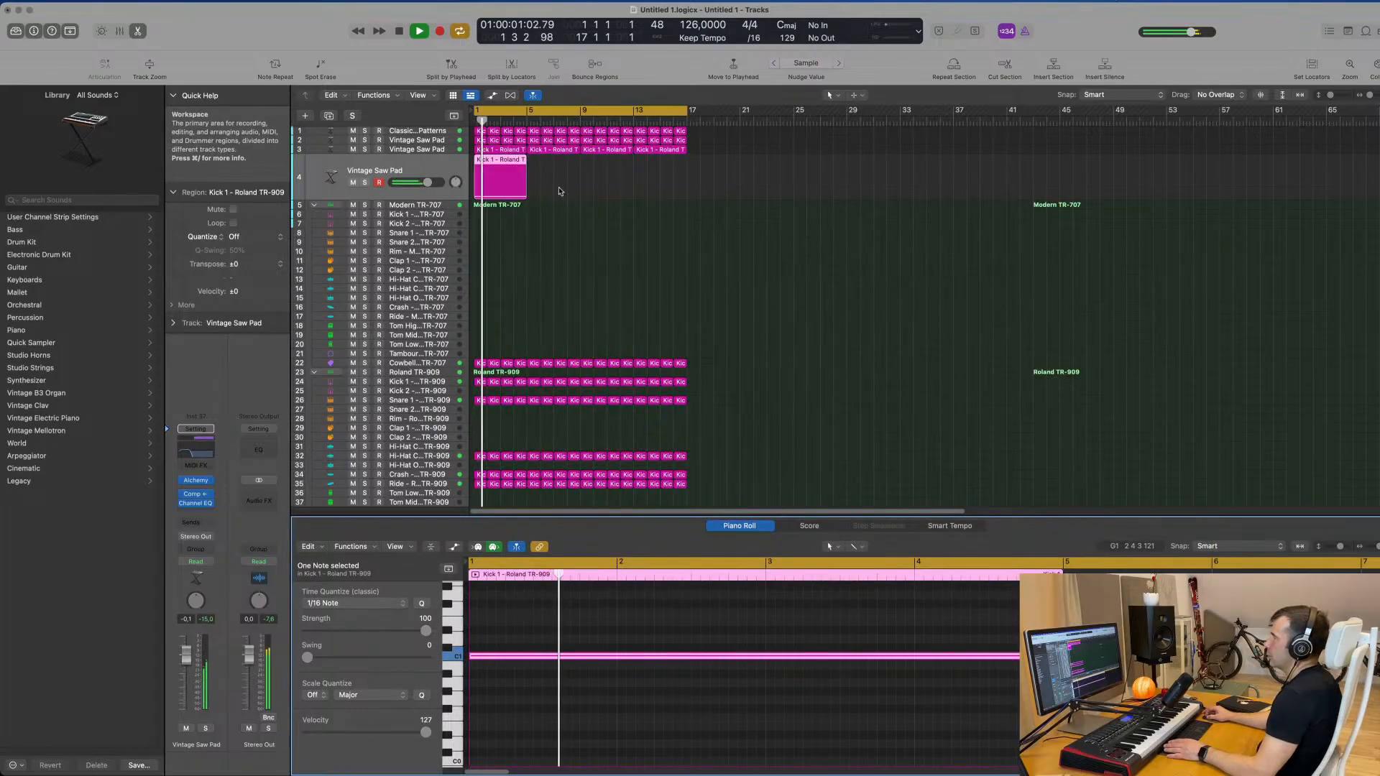
Repeat the four-bar pad region three times to fill bars 1 to 16, select all its regions and restart playback
key("super+r")
key("super+r")
key("super+r")
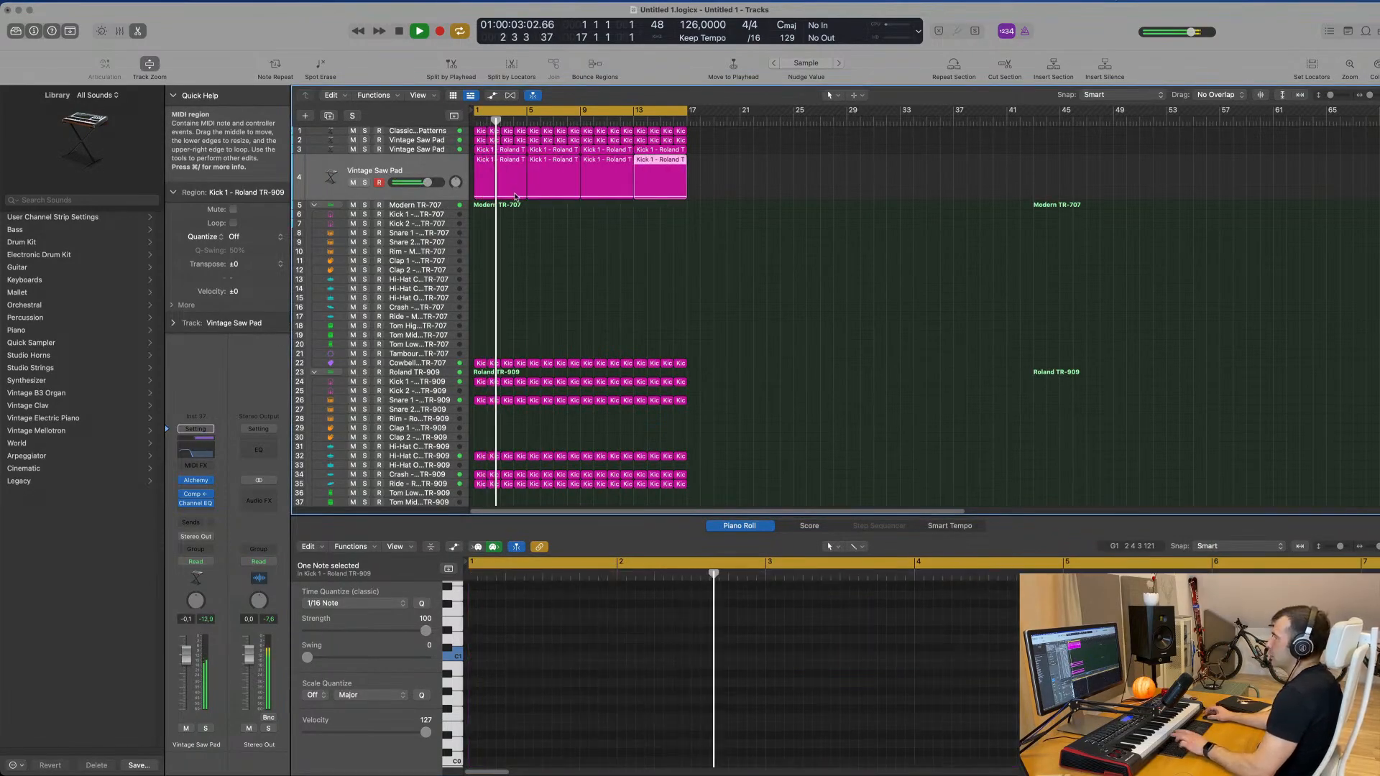
left_click(441, 164)
key("Return")
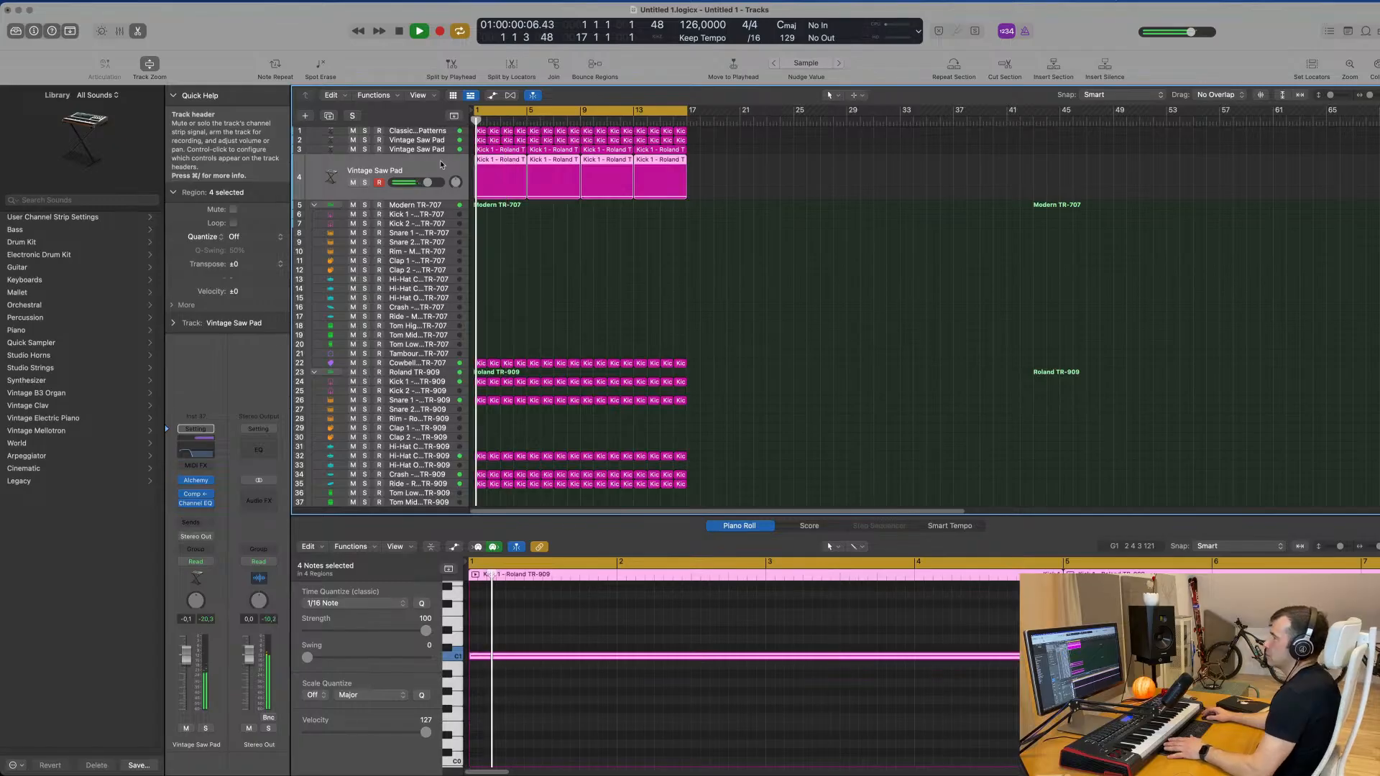
Set the Channel EQ's low-pass to about 472 Hz with a Q of 1.10 and separate the two plug-in windows
left_click(193, 451)
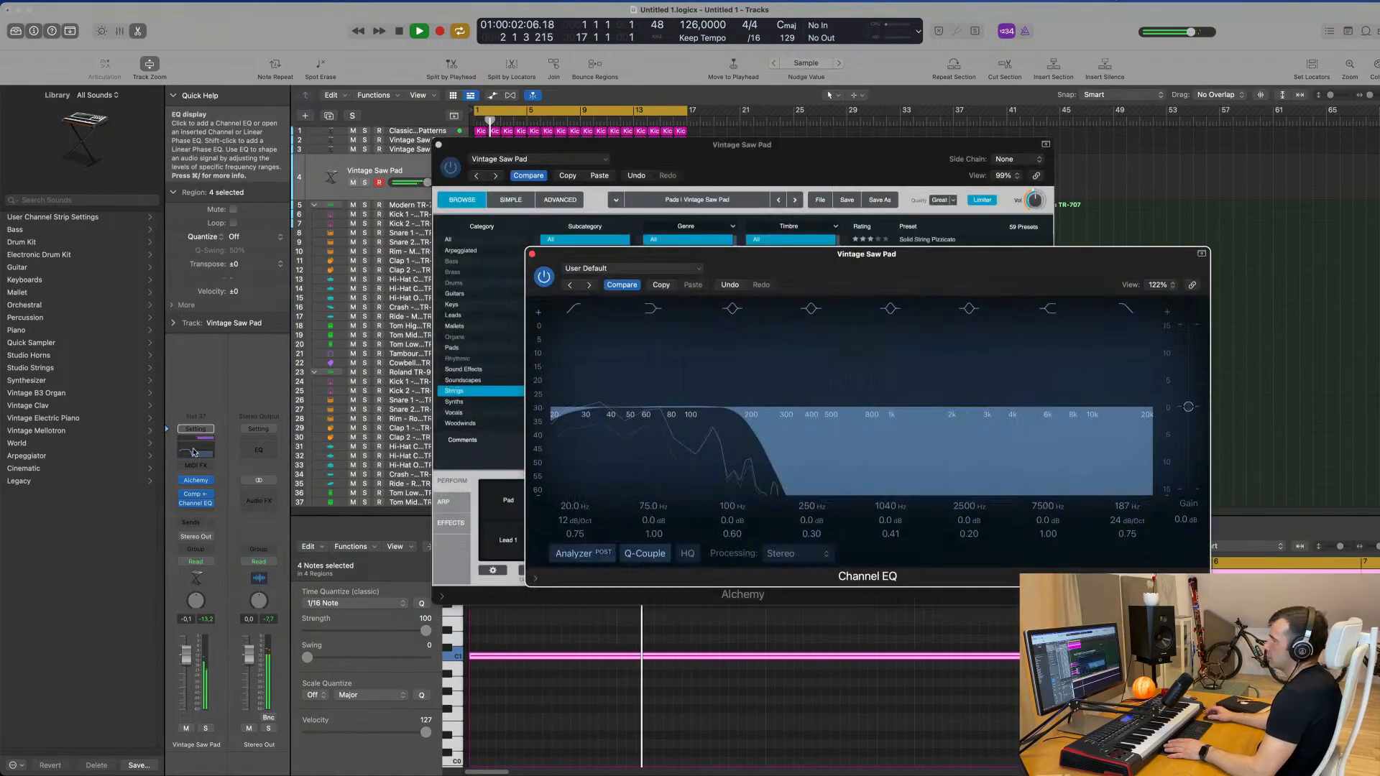
left_click_drag(743, 412, 837, 415)
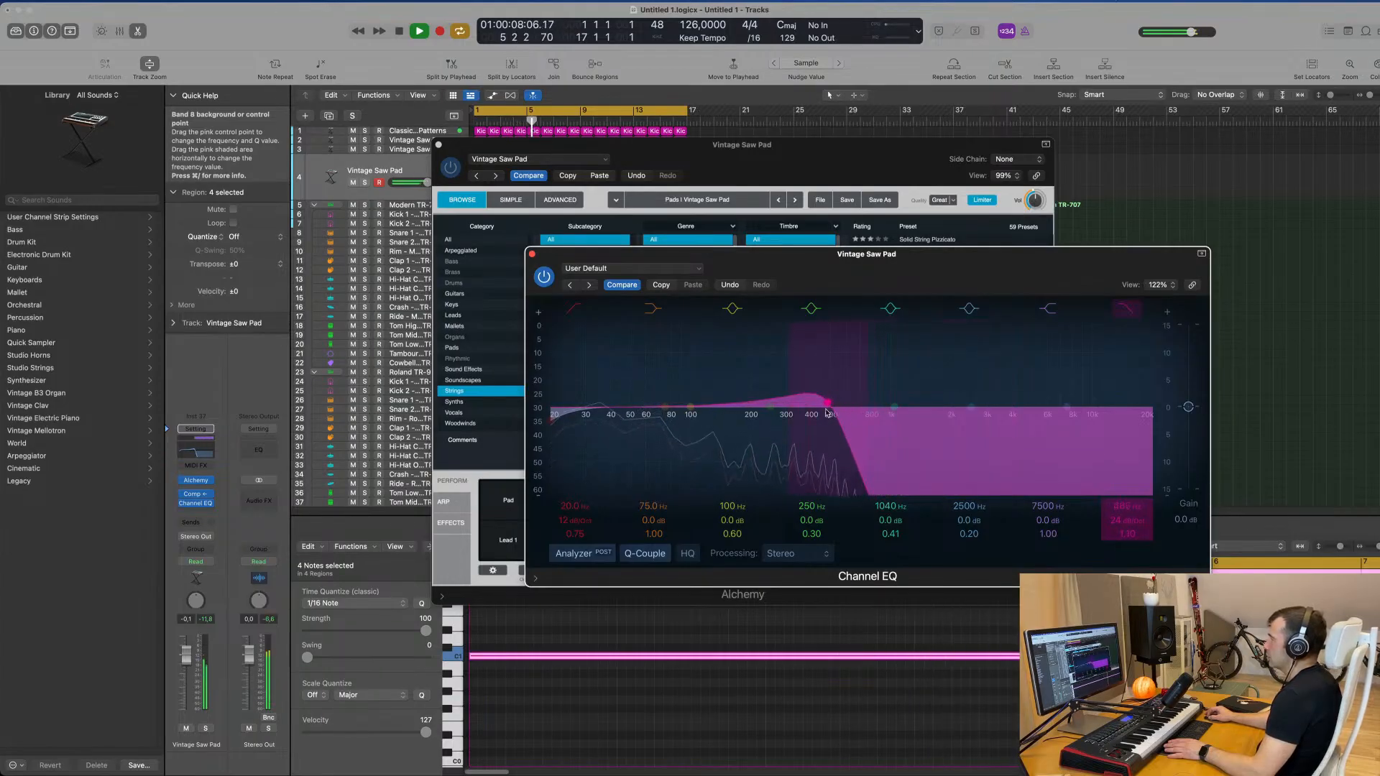
left_click_drag(825, 411, 824, 411)
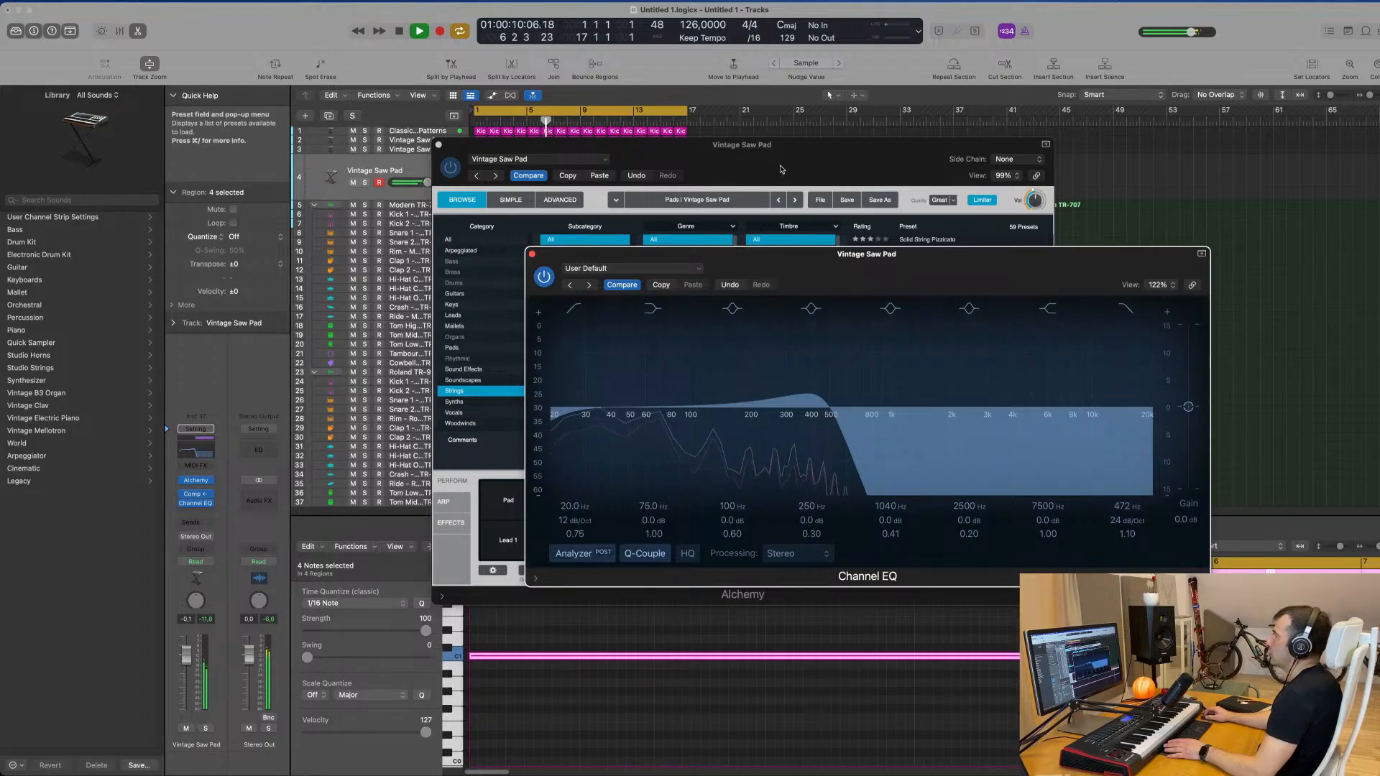
left_click_drag(503, 144, 911, 158)
left_click(818, 253)
left_click_drag(818, 252, 838, 177)
Replay the opening of the loop from bar 1 to audition the filtered low pad
key("space")
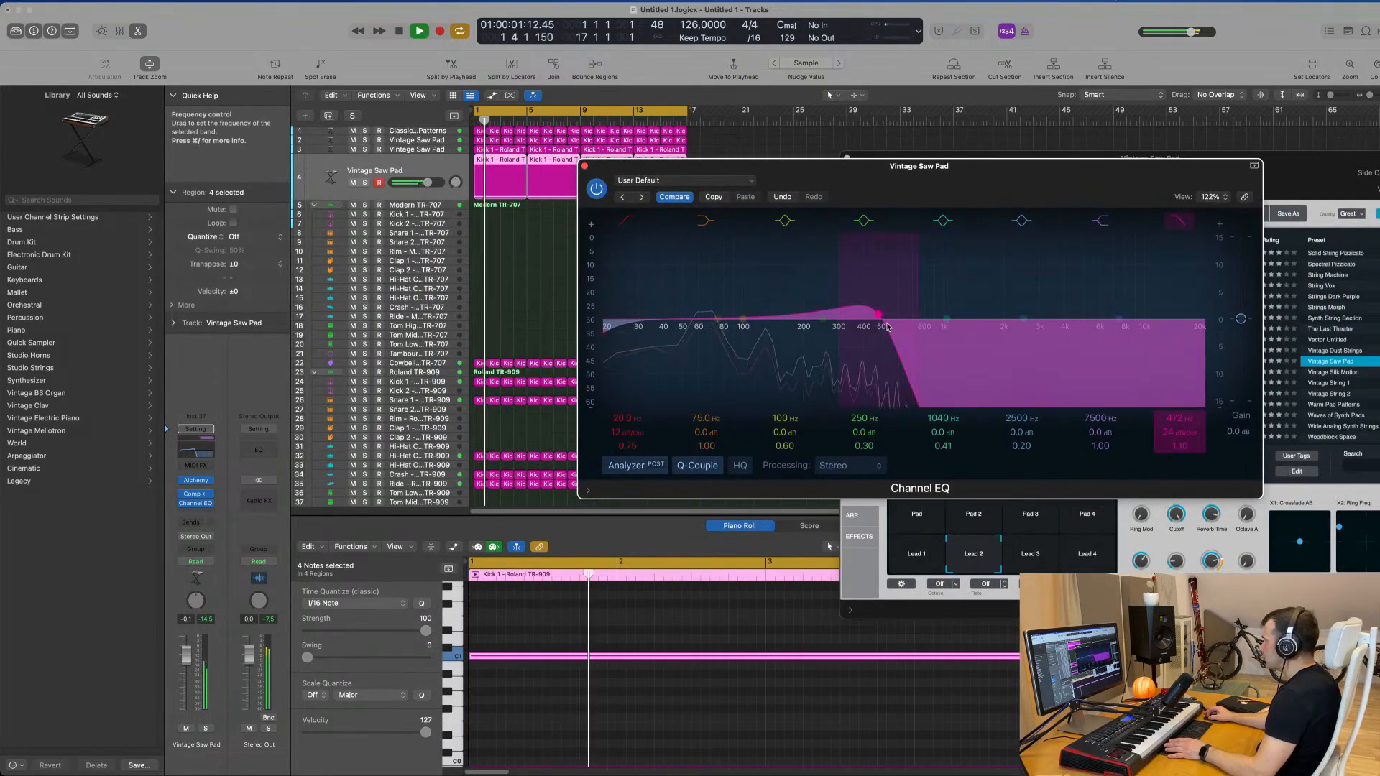
key("Return")
key("space")
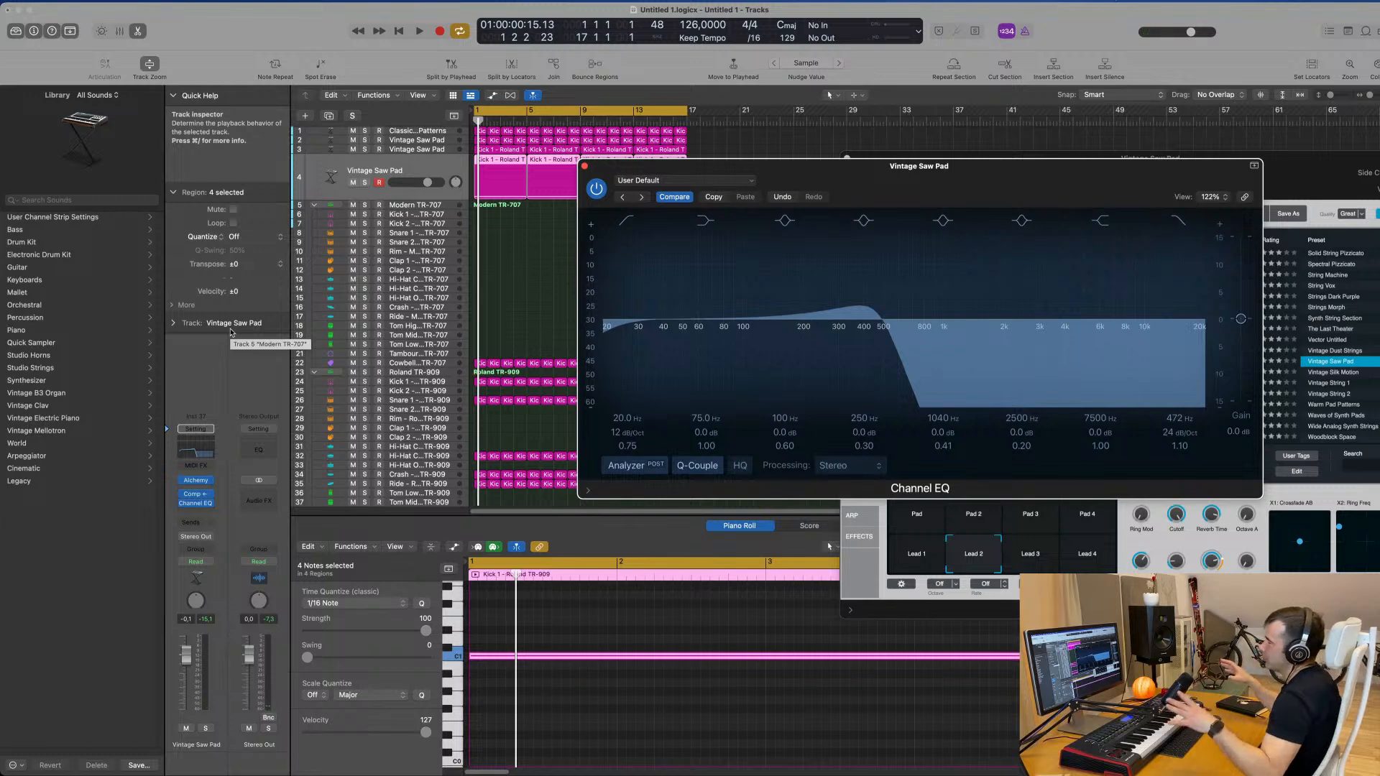
key("space")
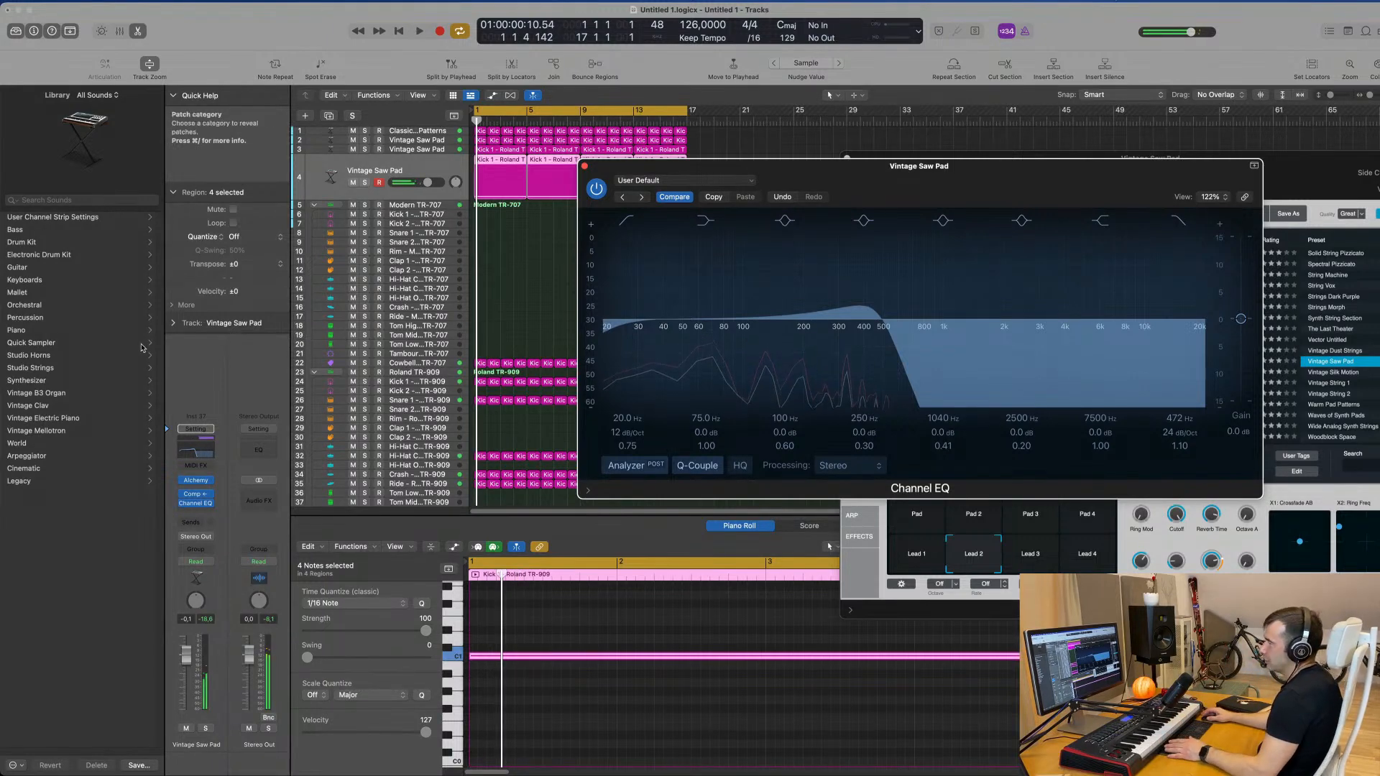
key("space")
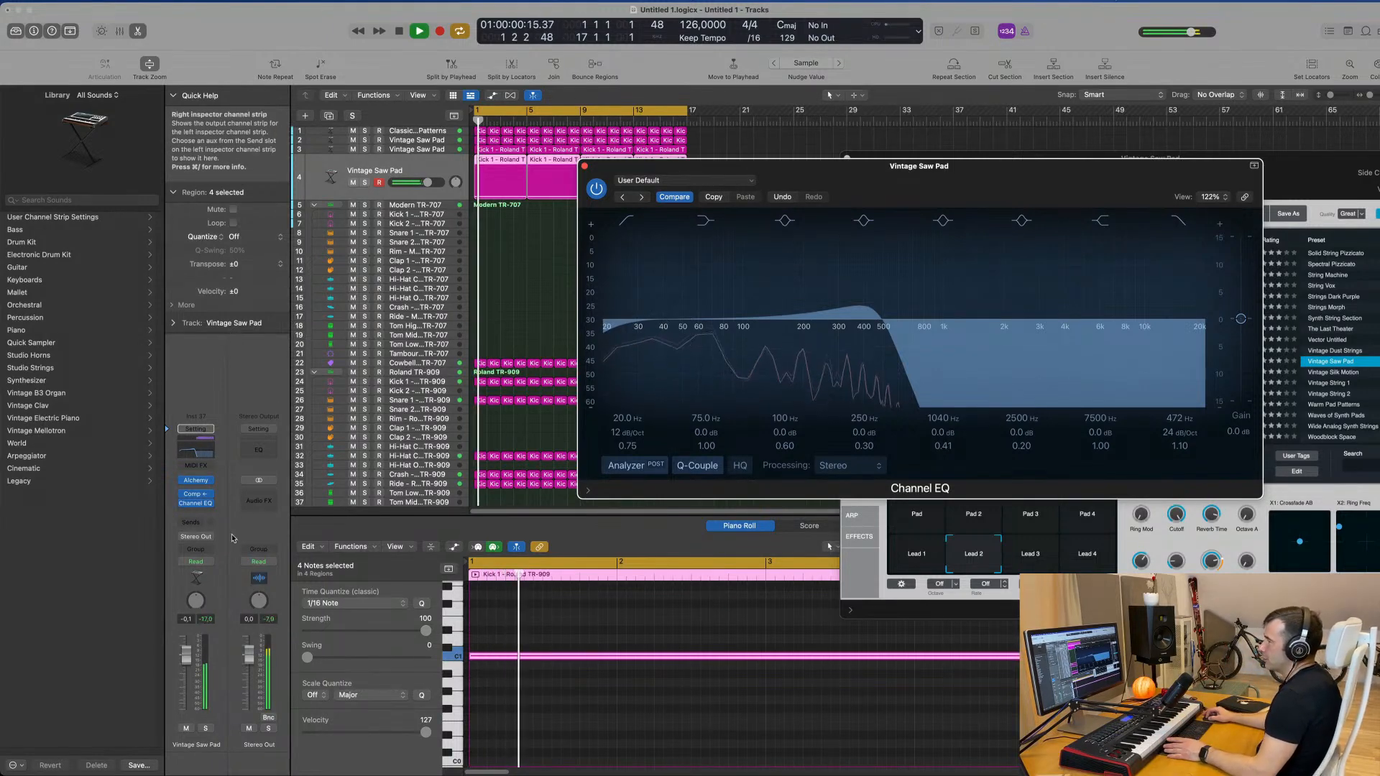
Set the pad track's automation mode to Touch, record a live sweep of the Channel EQ's high-cut frequency and close the EQ
left_click(207, 565)
left_click(198, 578)
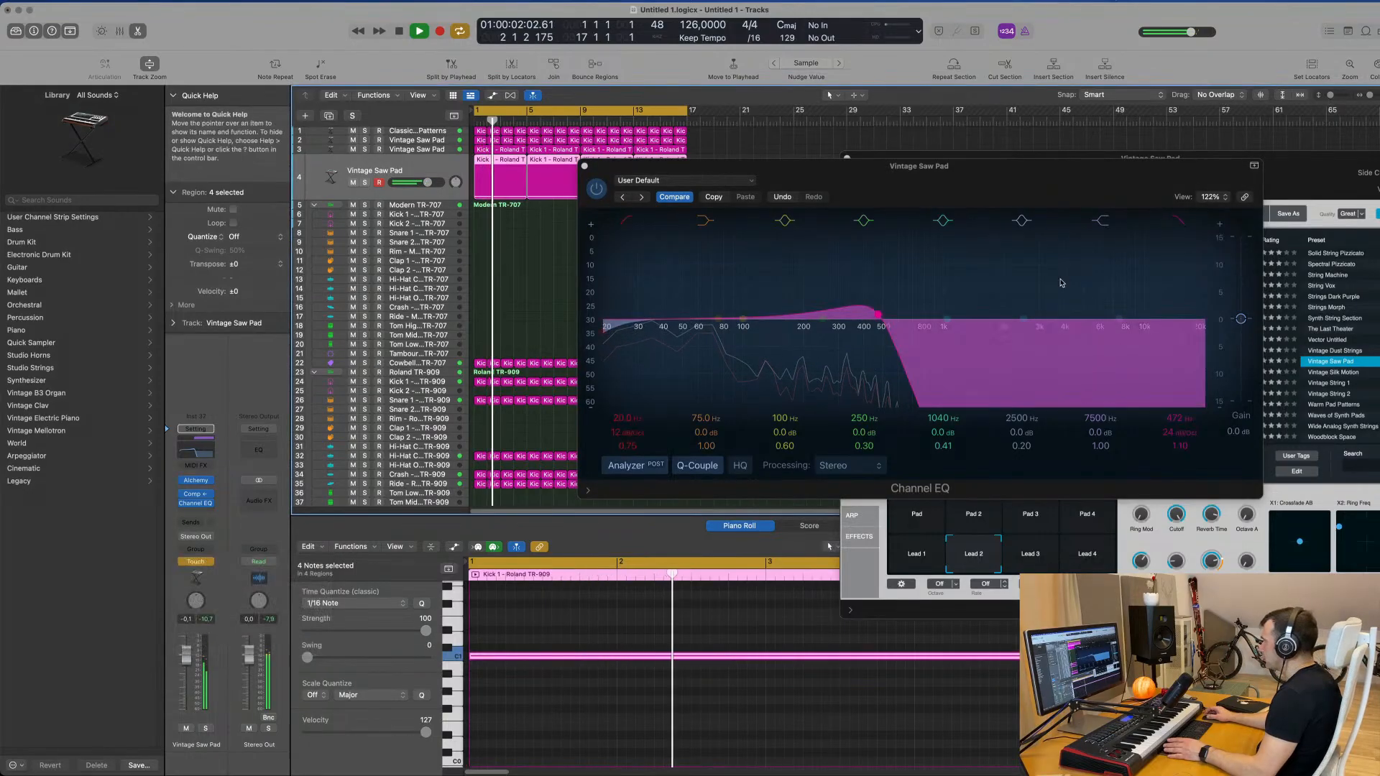
key("space")
left_click(1179, 411)
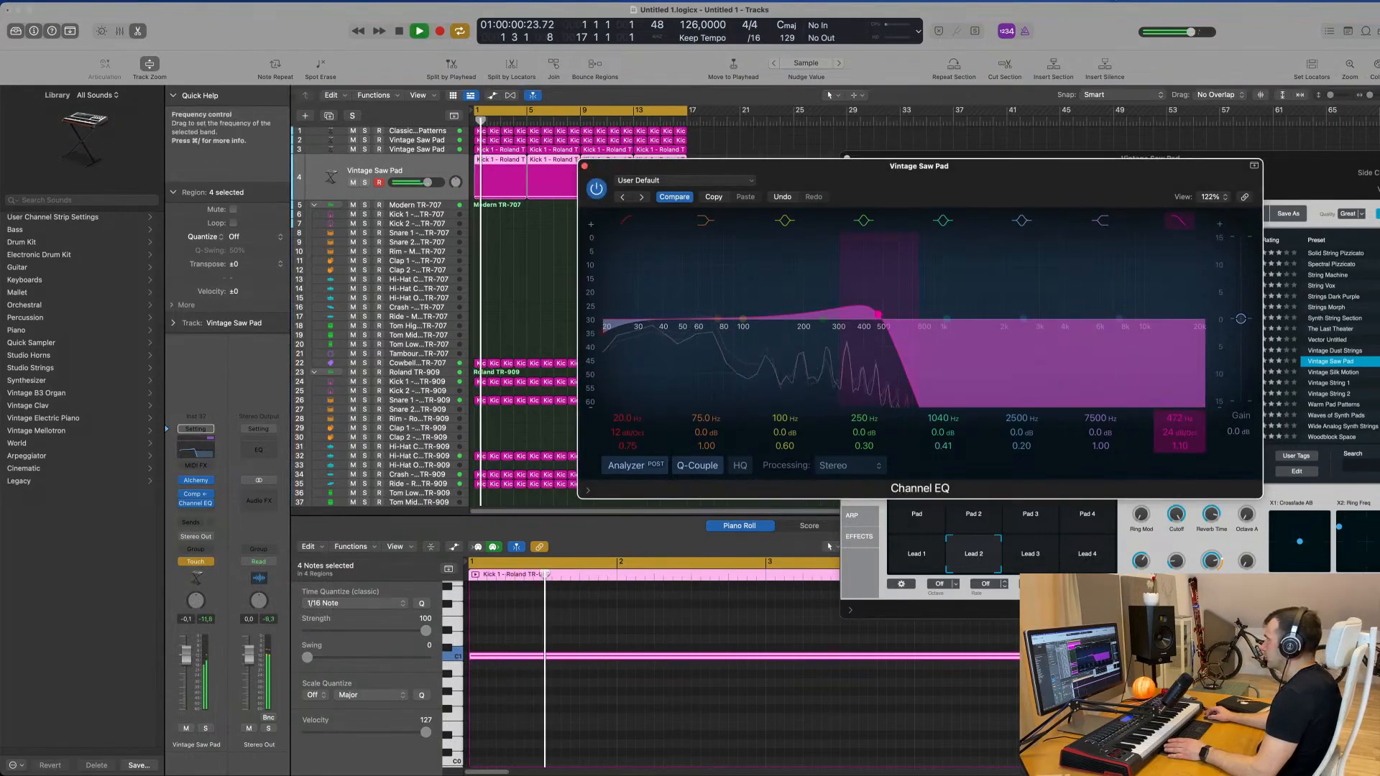
left_click_drag(1179, 411, 1178, 452)
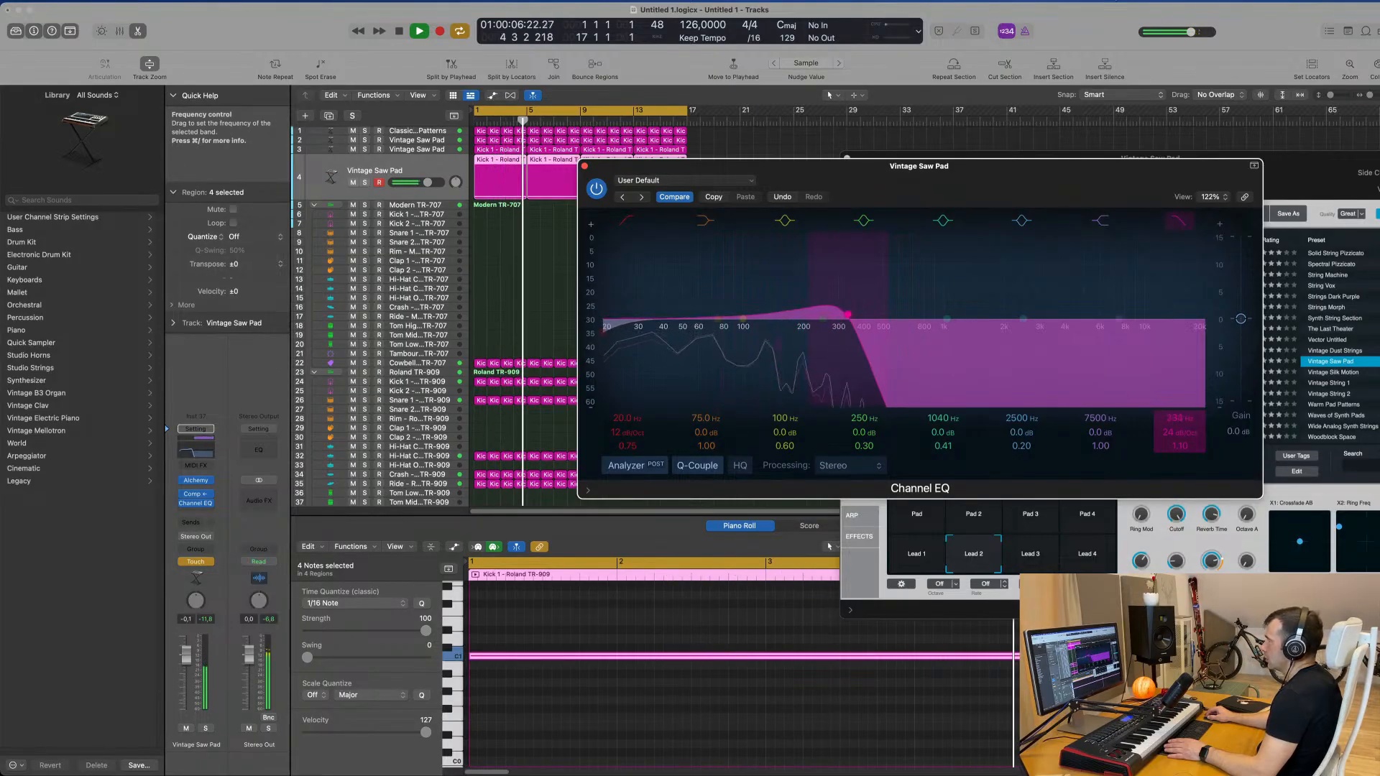
left_click_drag(1178, 418, 1178, 466)
key("space")
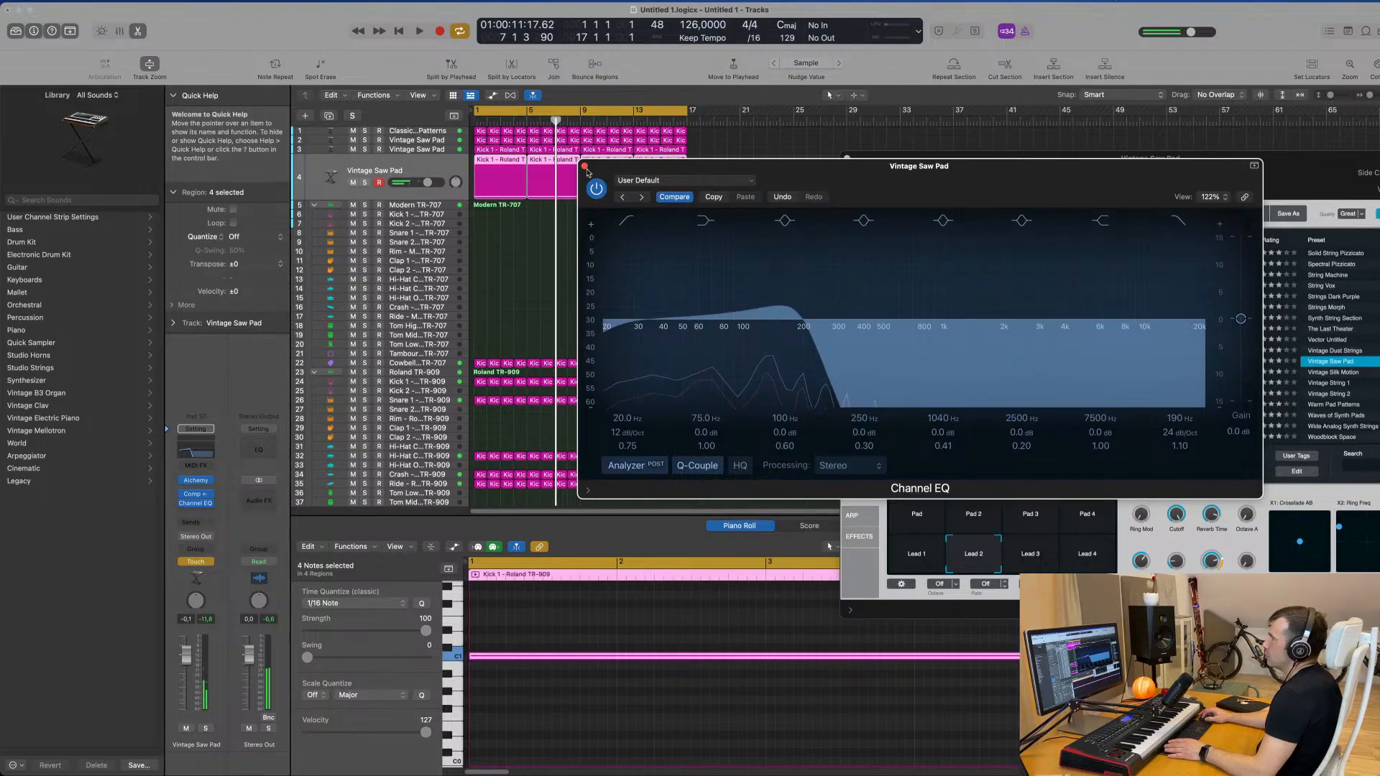
left_click(584, 167)
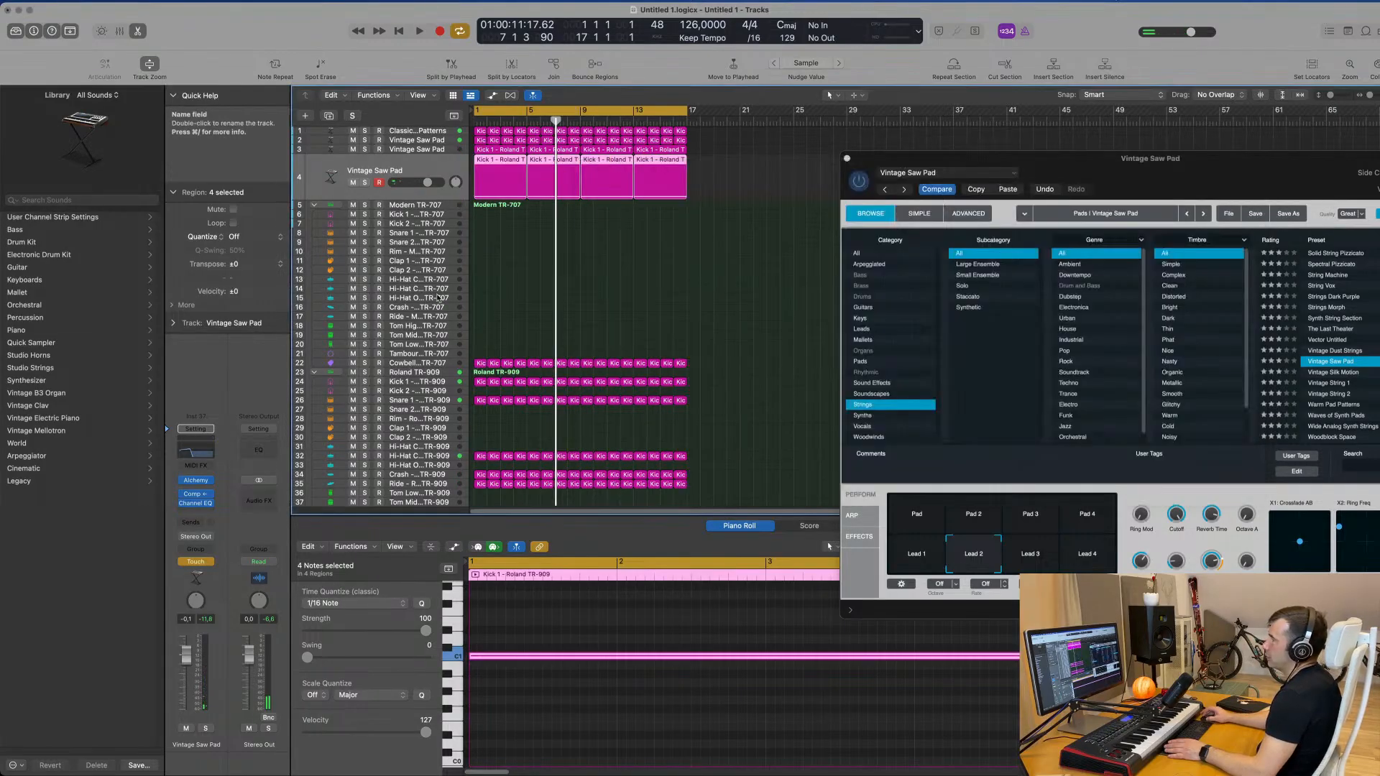
Show the pad track's automation lane, set its mode to Read and display the Channel EQ High Cut Frequency curve
left_click_drag(425, 199, 443, 245)
key("a")
key("space")
left_click(378, 188)
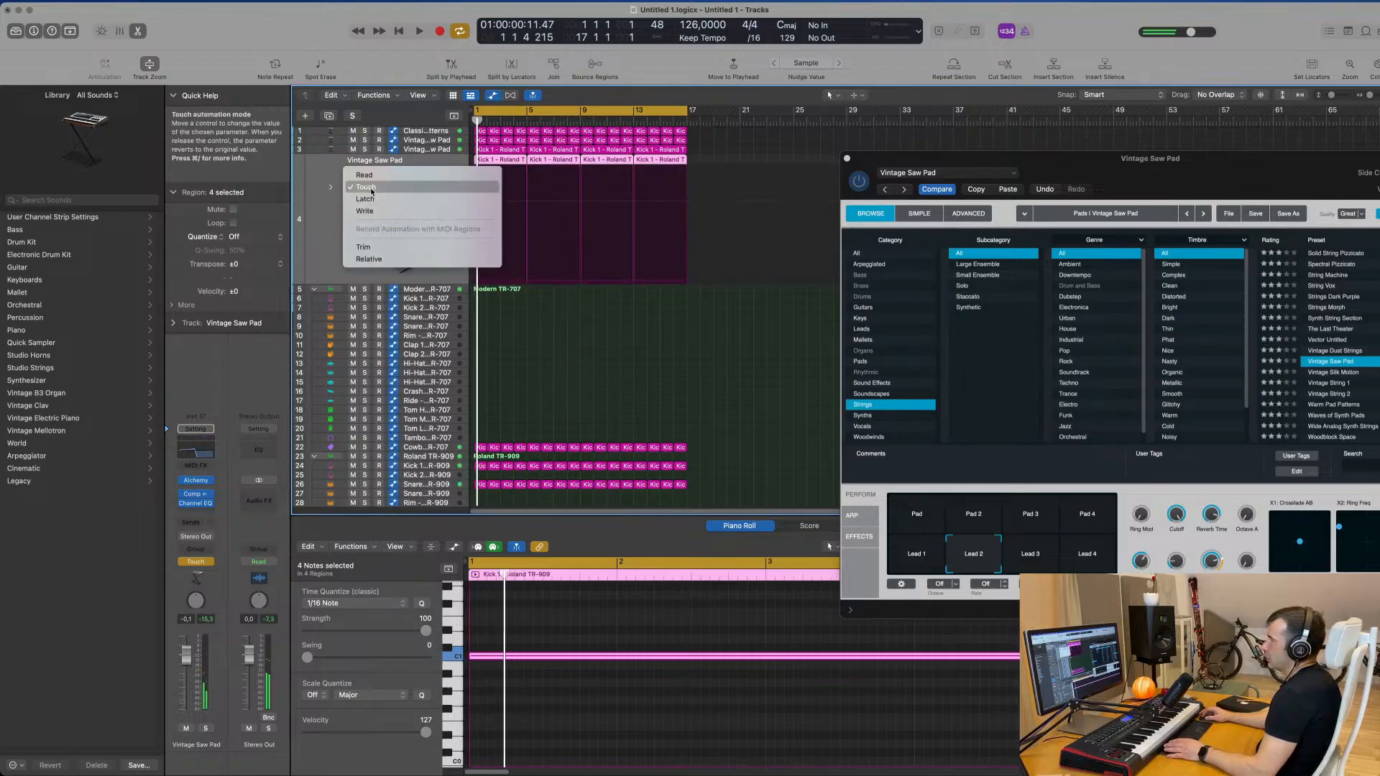
left_click(380, 174)
left_click(403, 187)
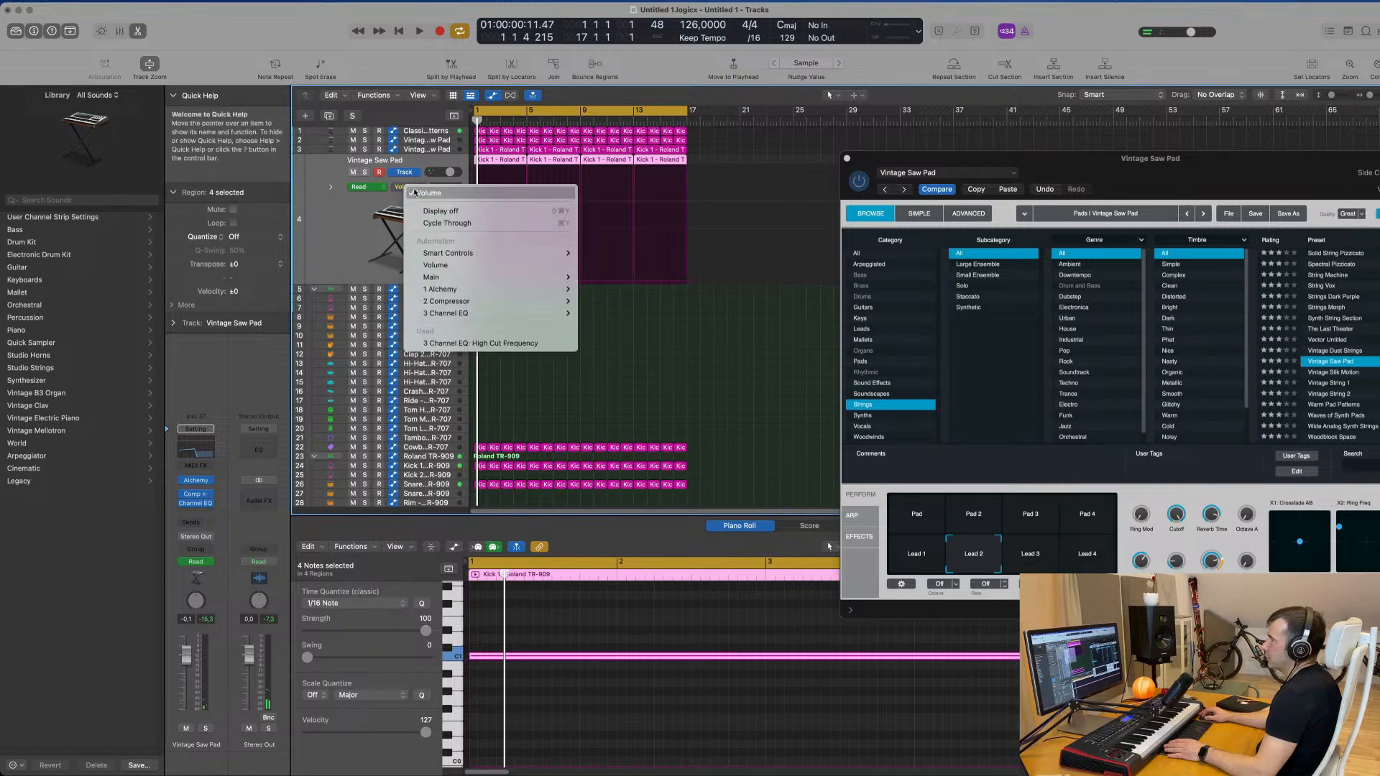
left_click(458, 344)
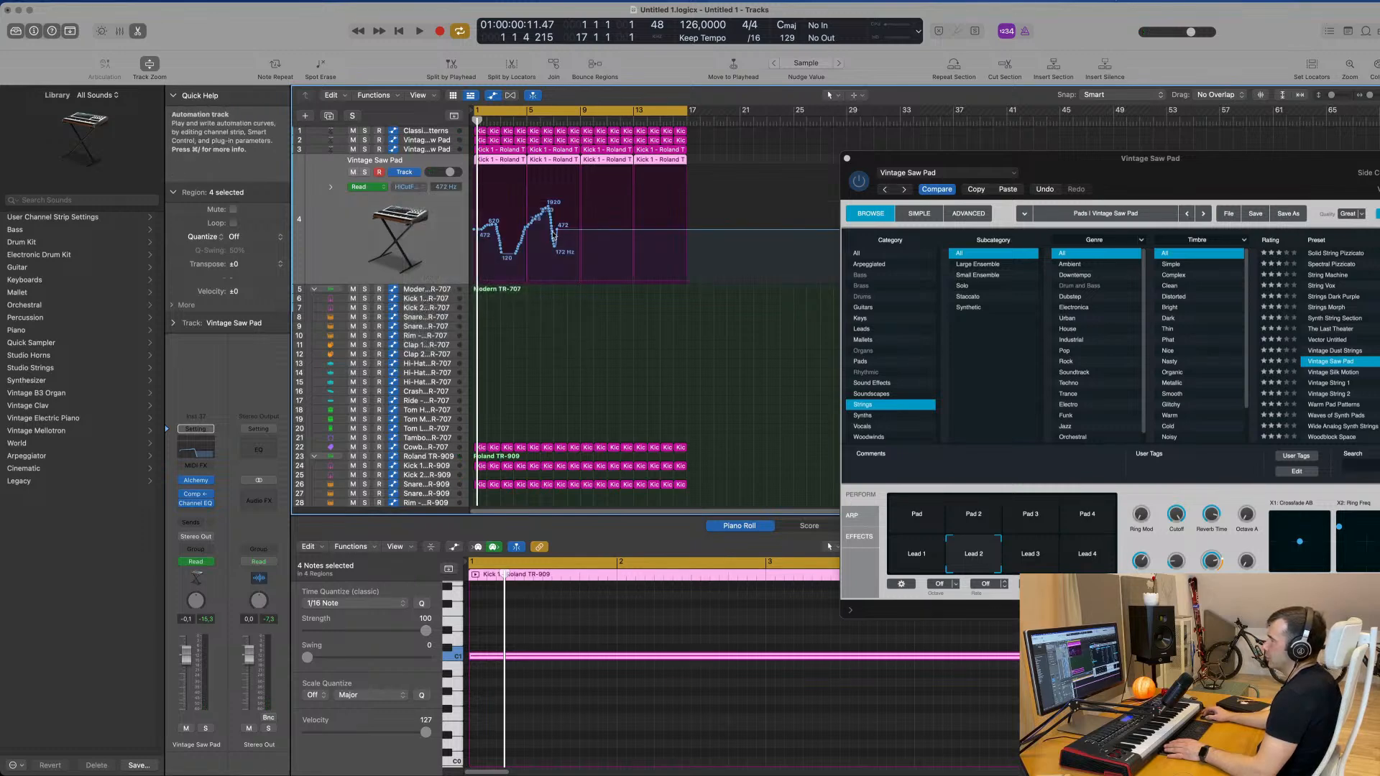
Replace the recorded high-cut curve with a ramp from 147 Hz at bar 1 to 600 Hz, dropping to 350 Hz at bar 5
left_click(568, 232)
key("Delete")
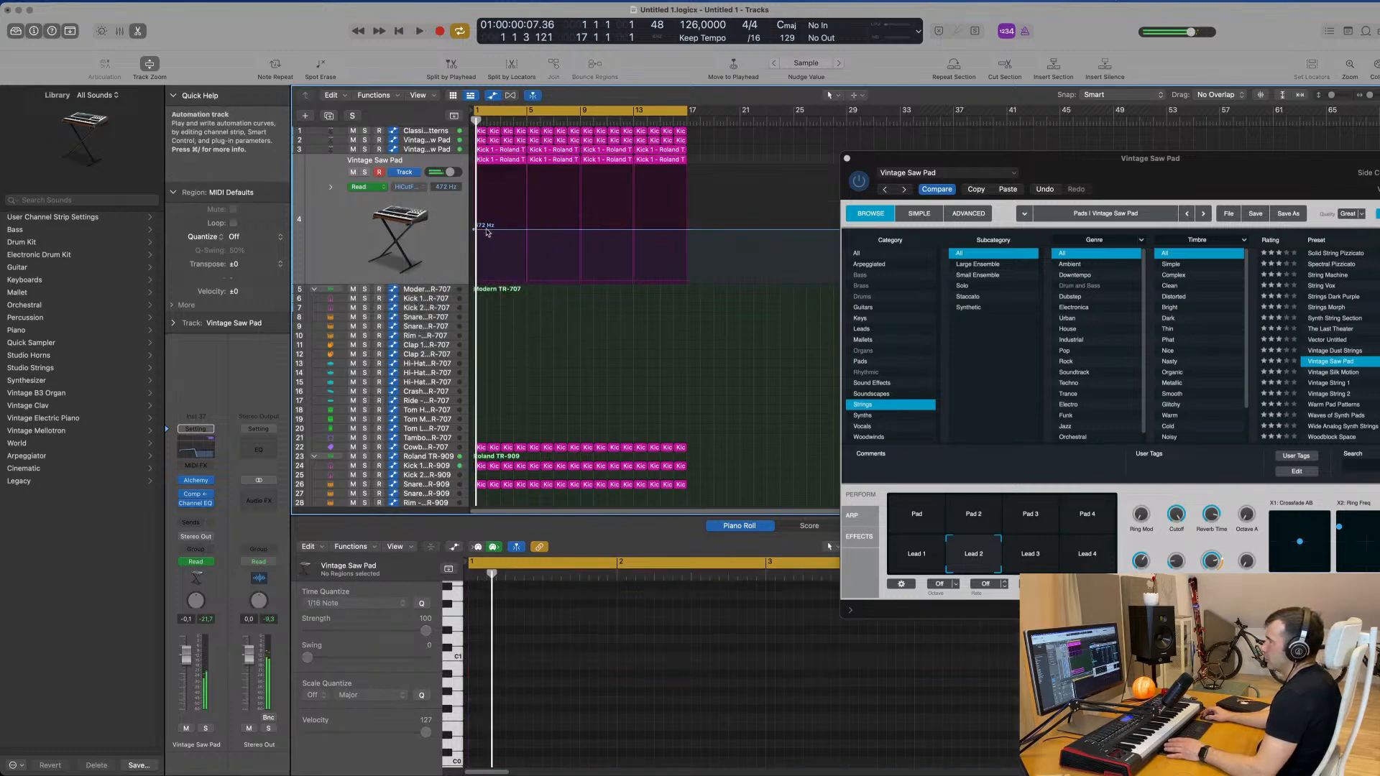
mouse_move(526, 230)
left_mouse_down()
mouse_move(527, 199)
mouse_move(528, 236)
left_mouse_up()
key("space")
left_click(524, 213)
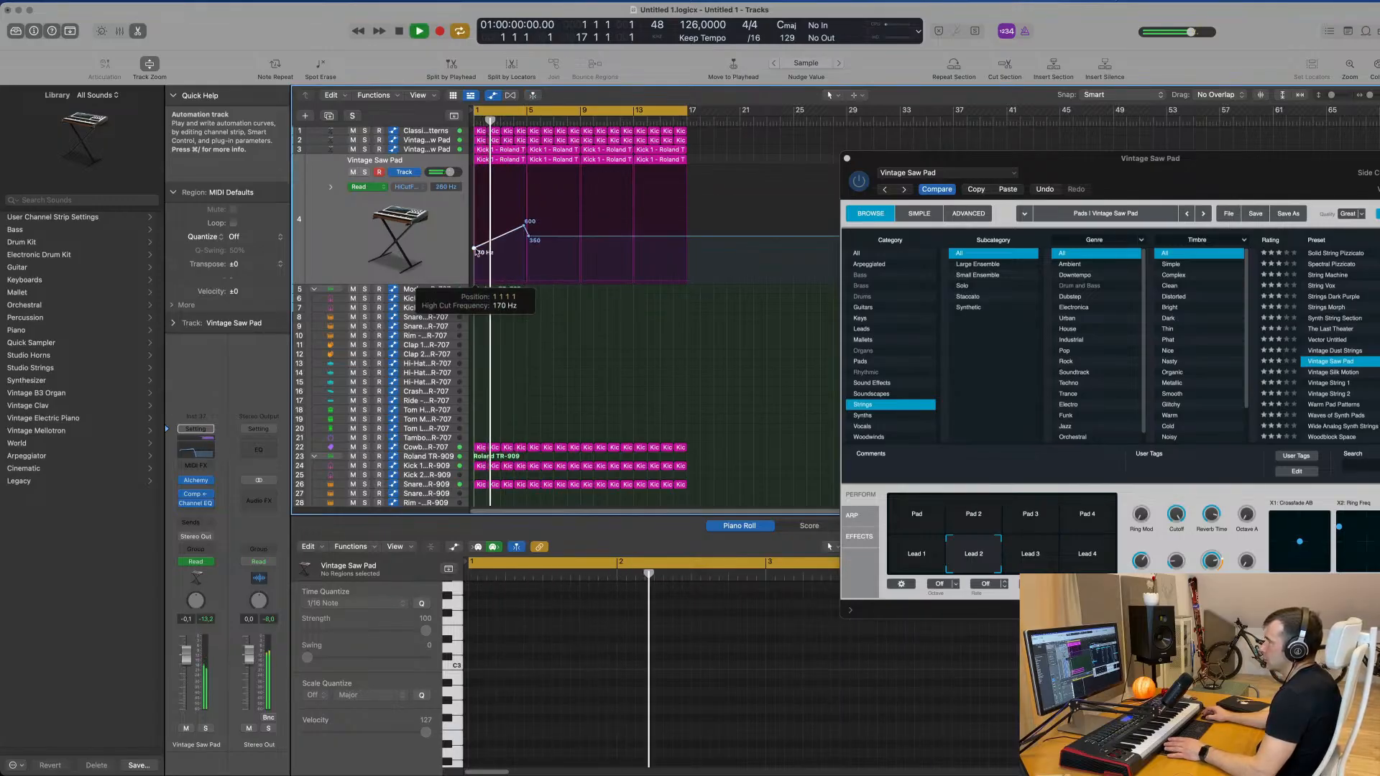
key("space")
key("space")
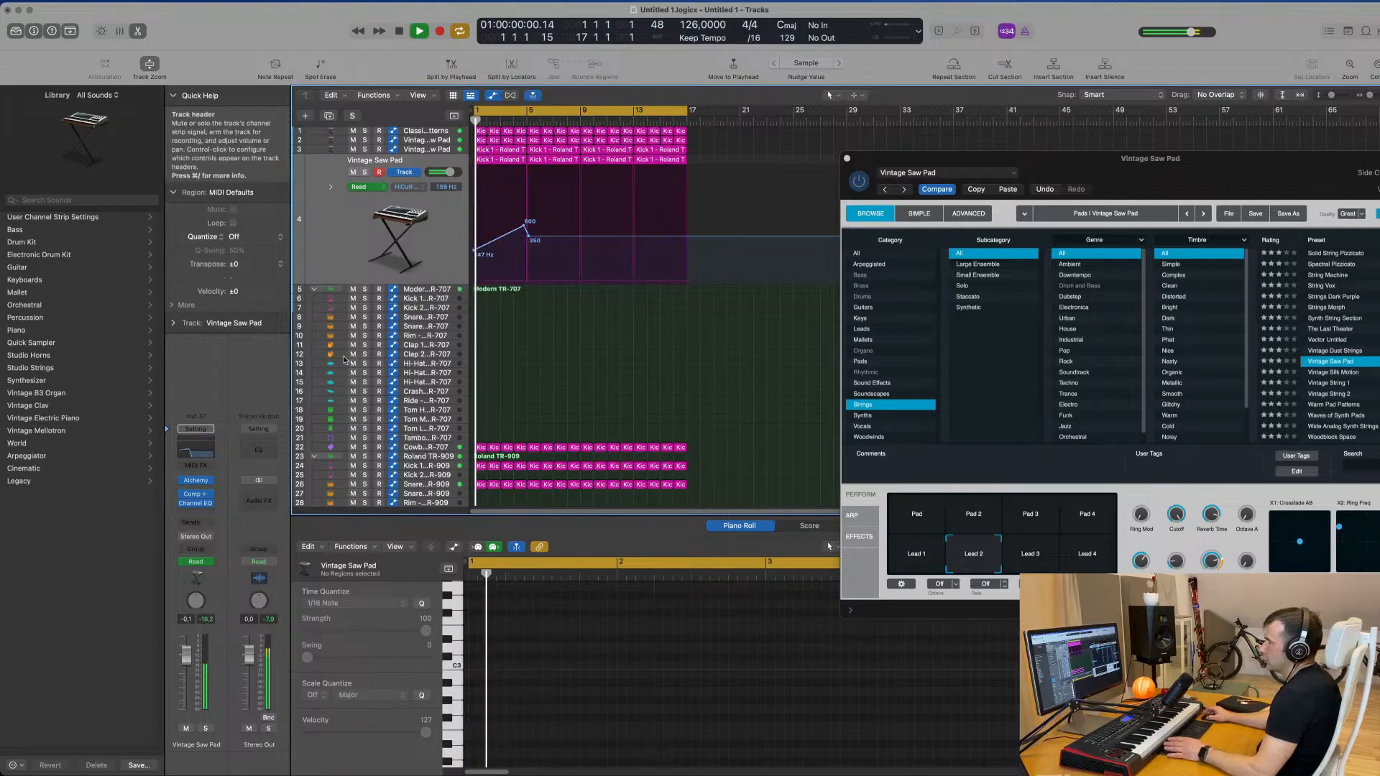
Reopen the pad track's Channel EQ and arrange both plug-in windows clear of the automation lane
left_click(422, 250)
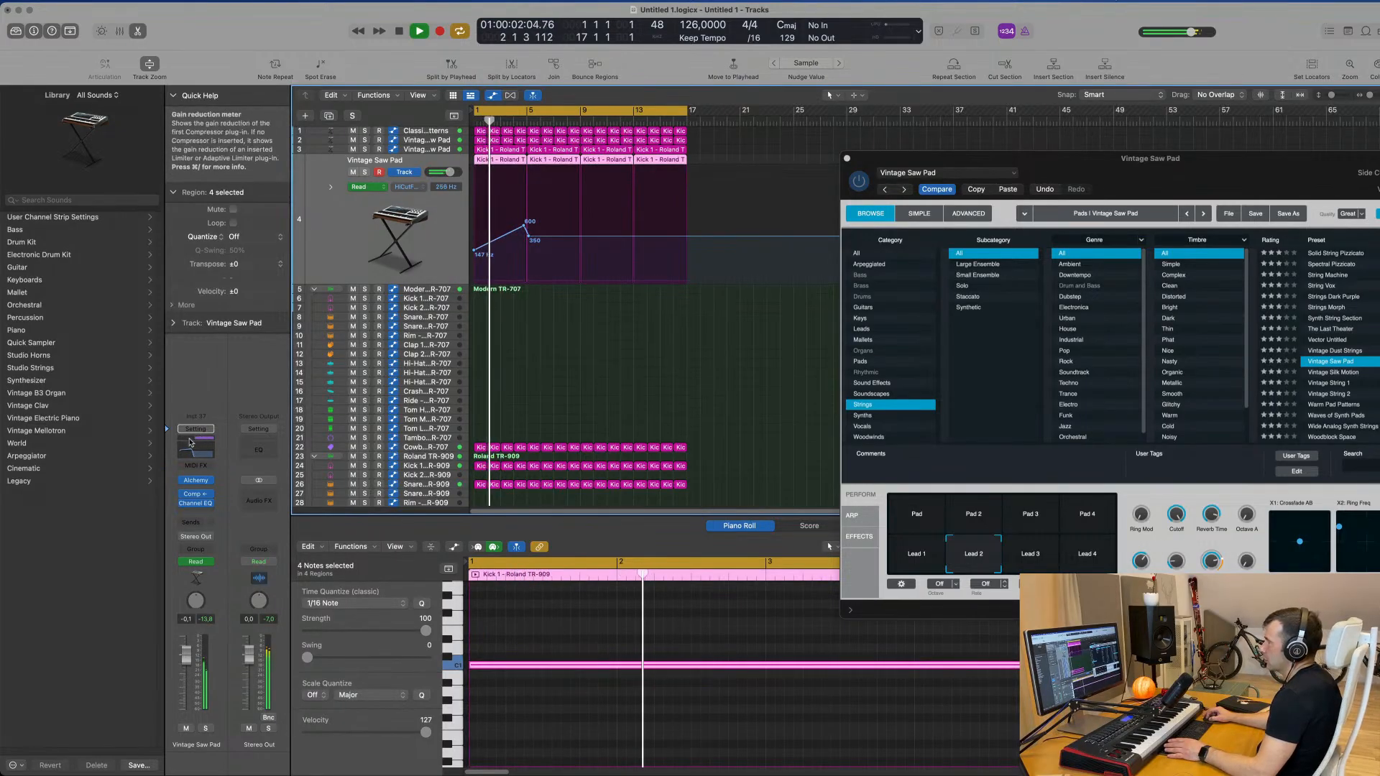
left_click(195, 503)
left_click_drag(947, 160, 1148, 163)
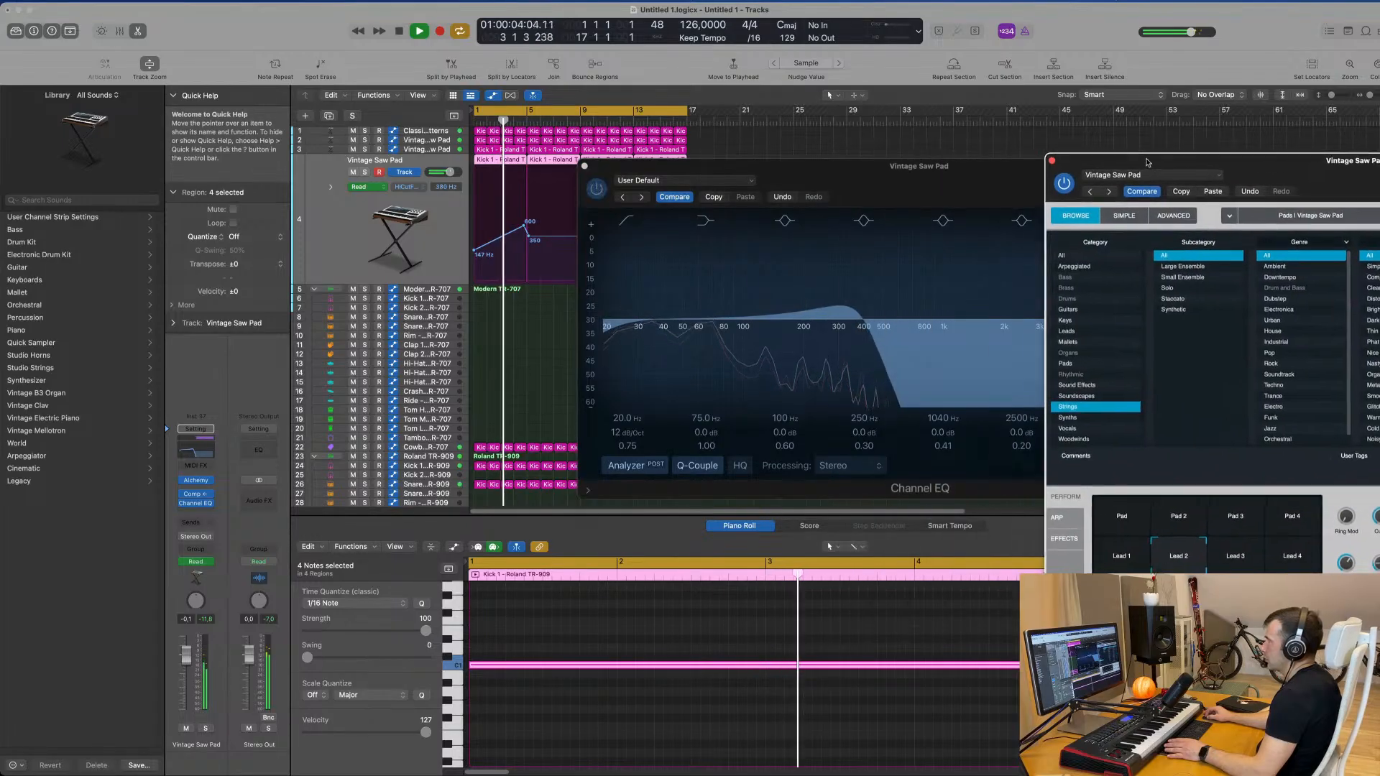
left_click_drag(826, 166, 664, 427)
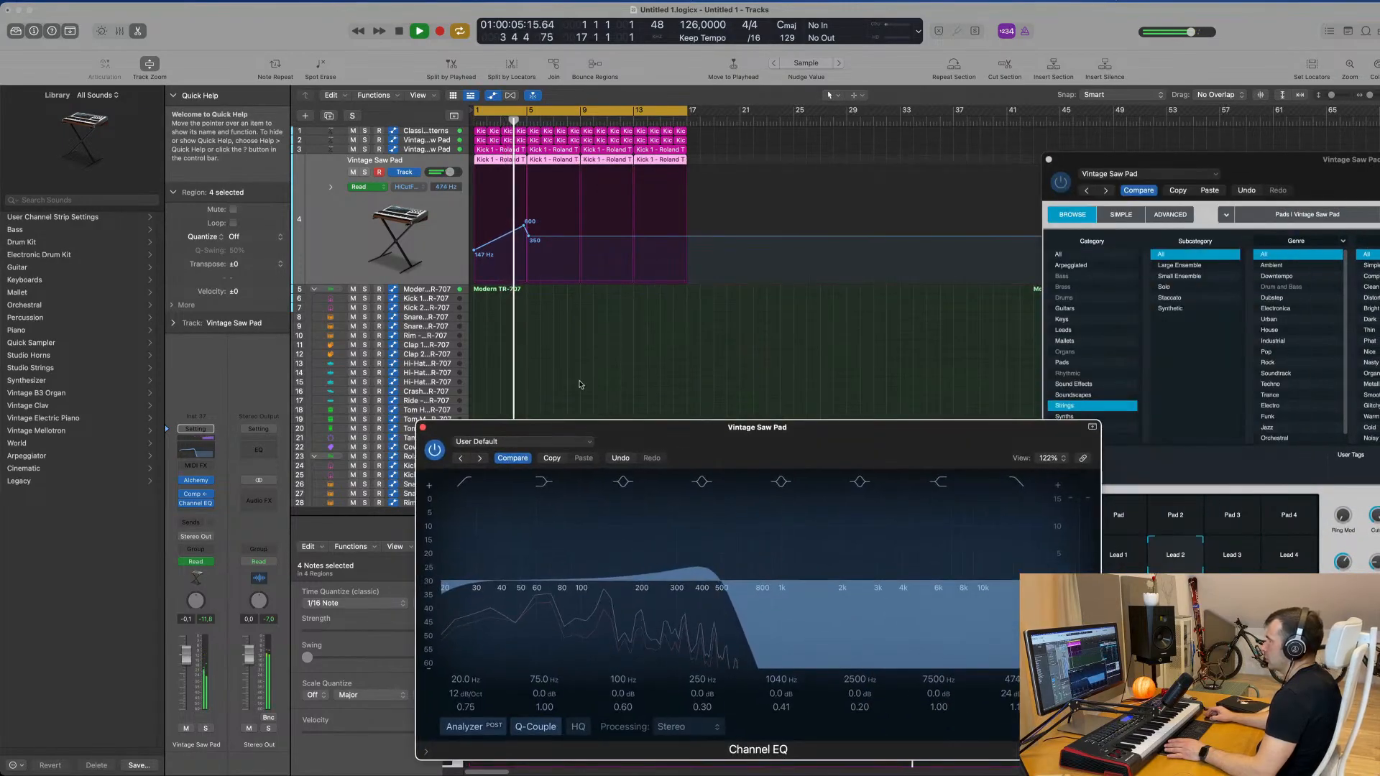
Shape the high-cut automation into four rising four-bar ramps with increasing peaks, from 610 Hz at bar 5 to 4720 Hz at bar 17
left_click(529, 238)
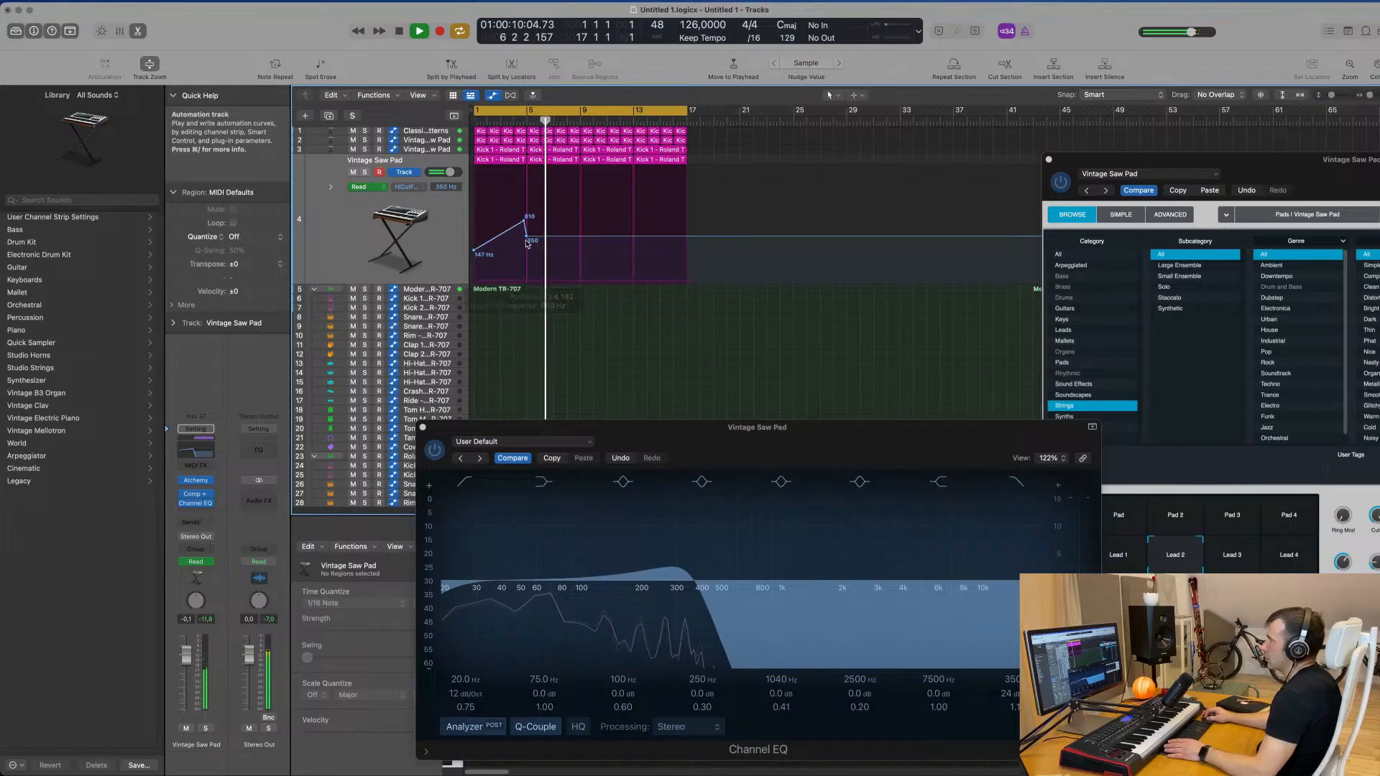
left_click_drag(528, 239, 685, 188)
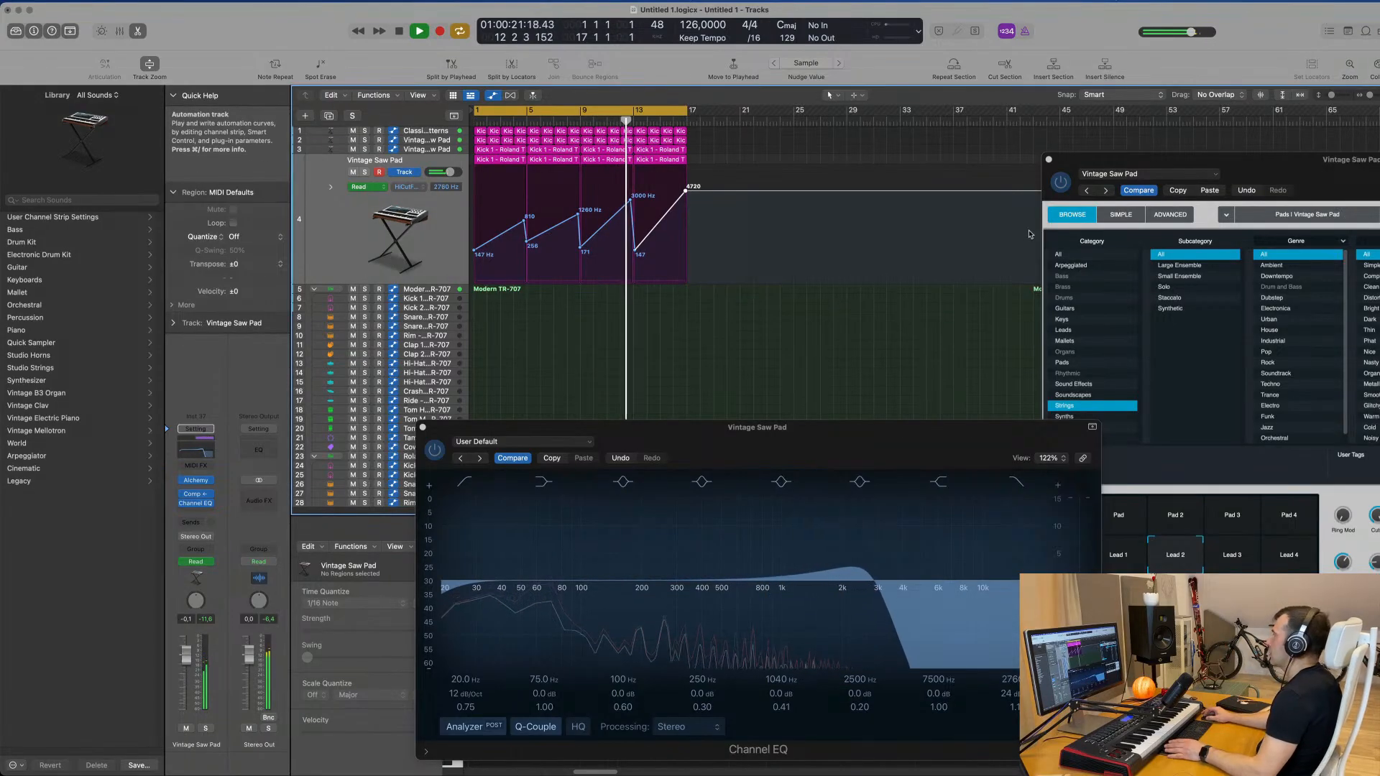
left_click_drag(1182, 163, 742, 273)
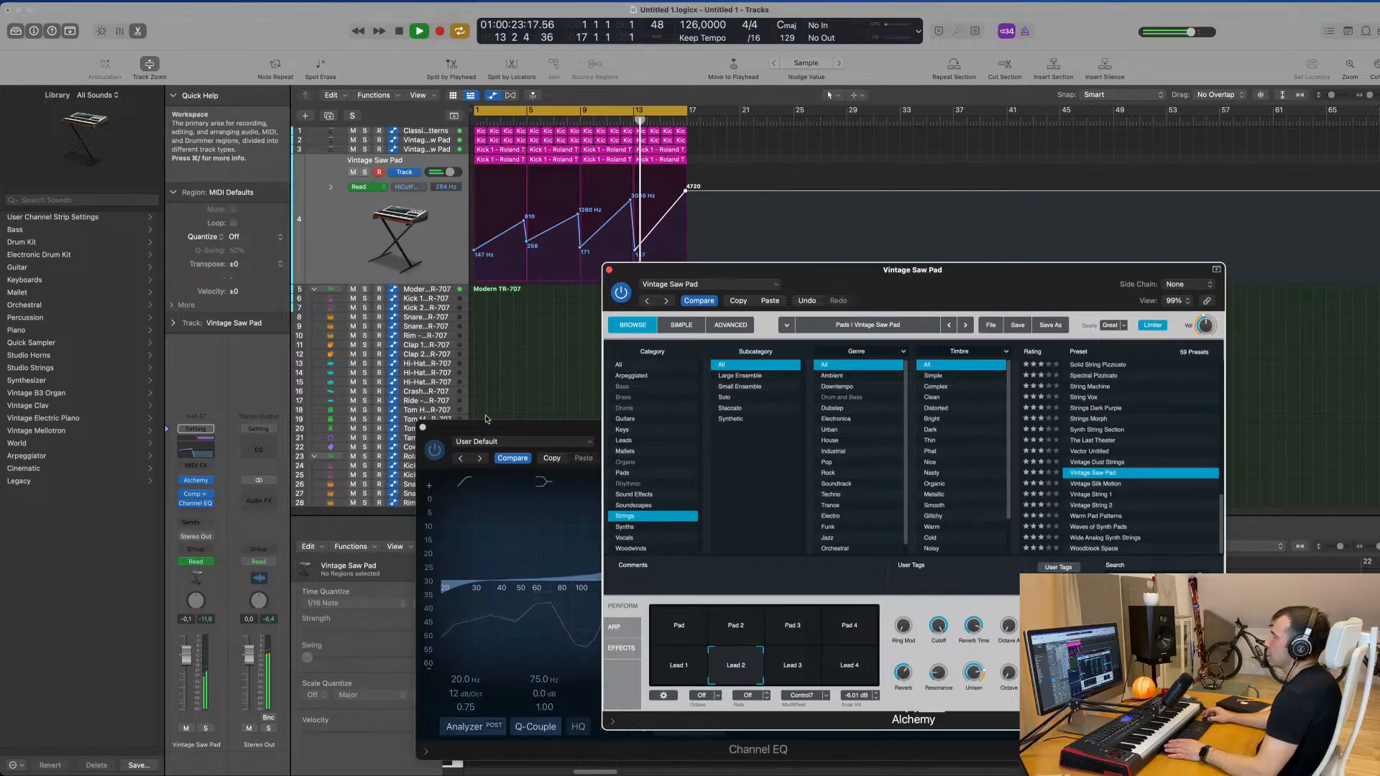
Close the pad's Alchemy window, move its Channel EQ aside and audition the filter sweep soloed and in the full mix
left_click(609, 271)
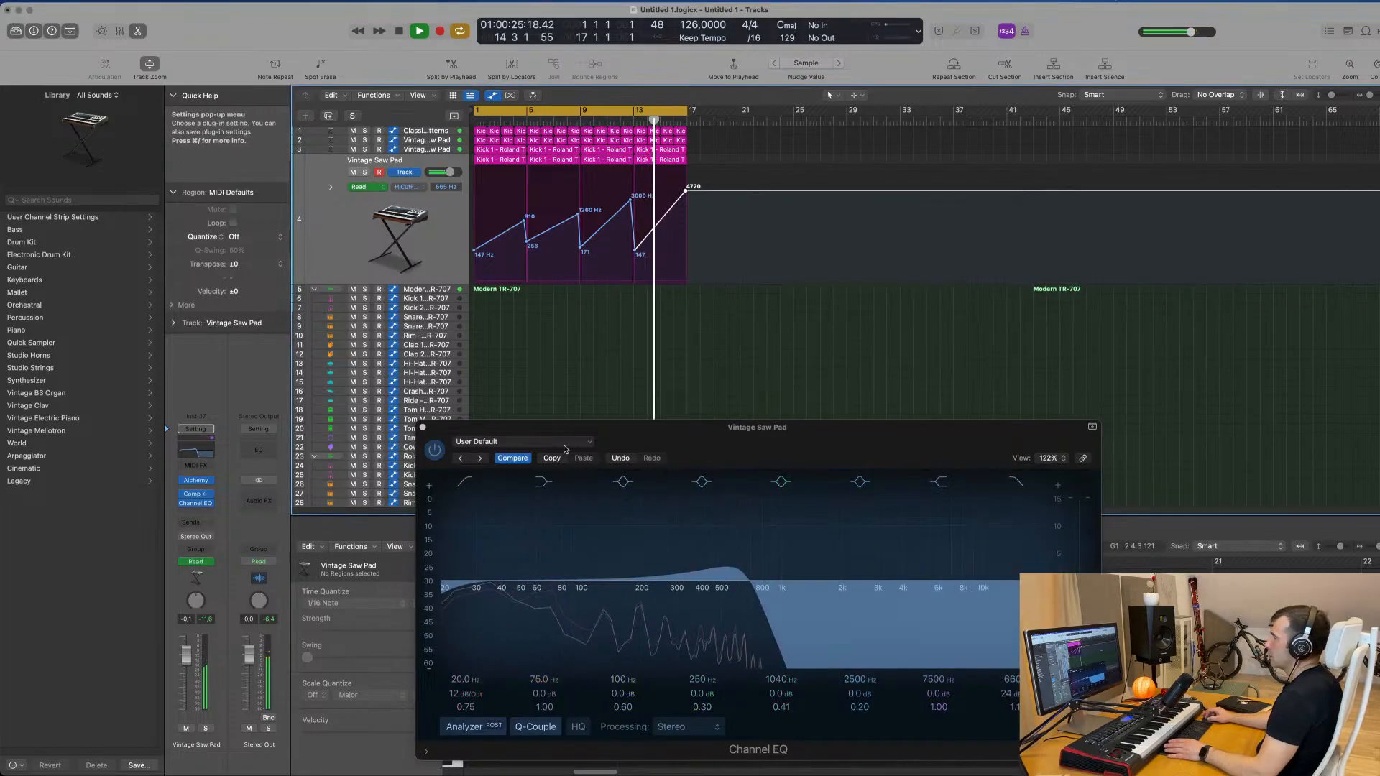
left_click_drag(618, 428, 930, 283)
left_click(364, 173)
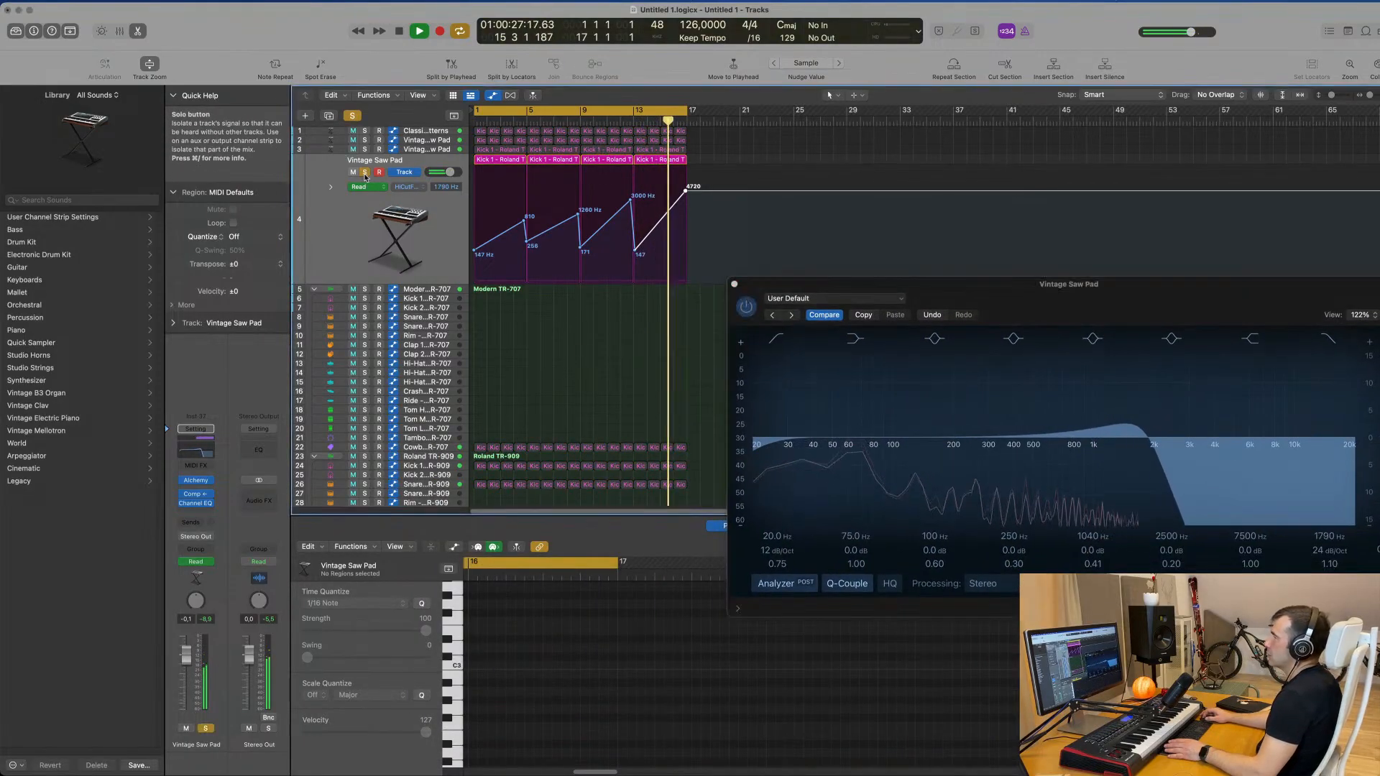
left_click(364, 173)
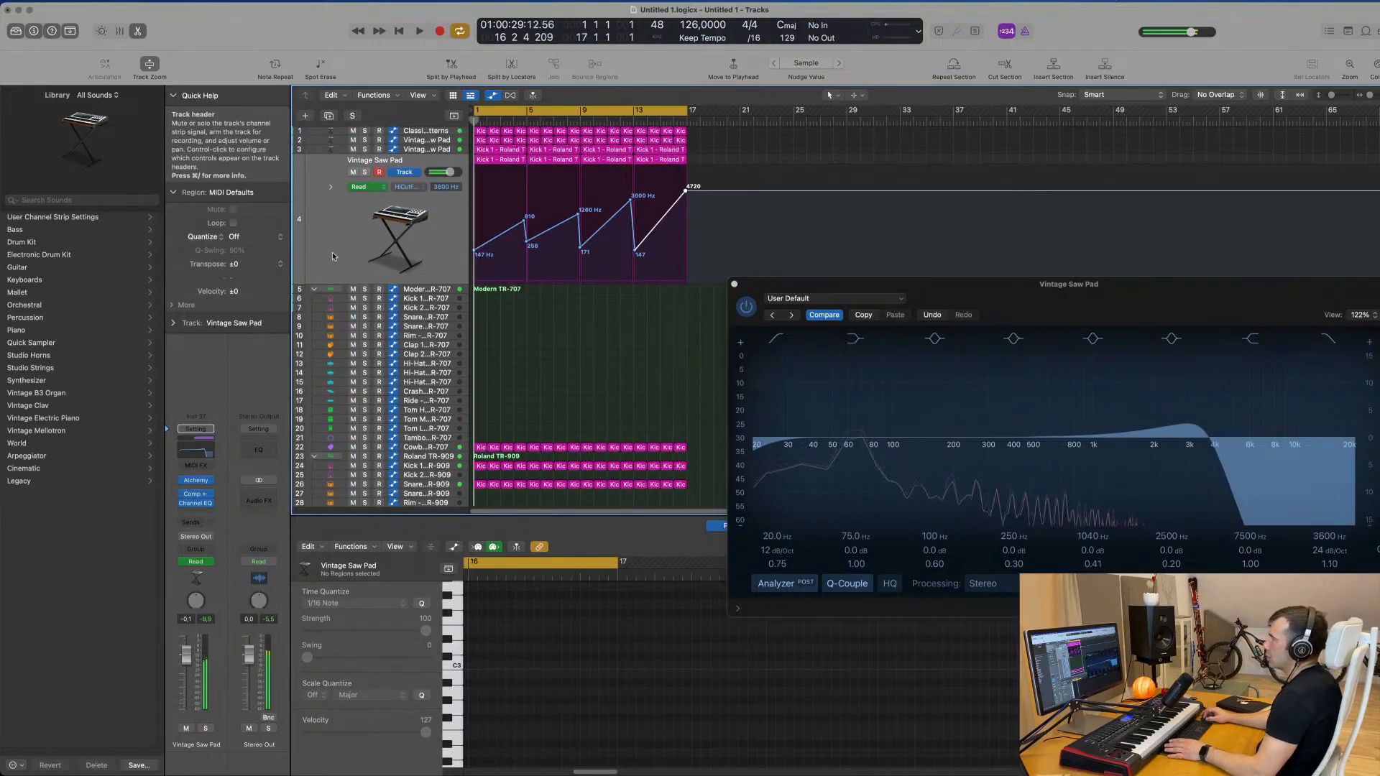
left_click(332, 253)
left_click_drag(934, 285, 855, 265)
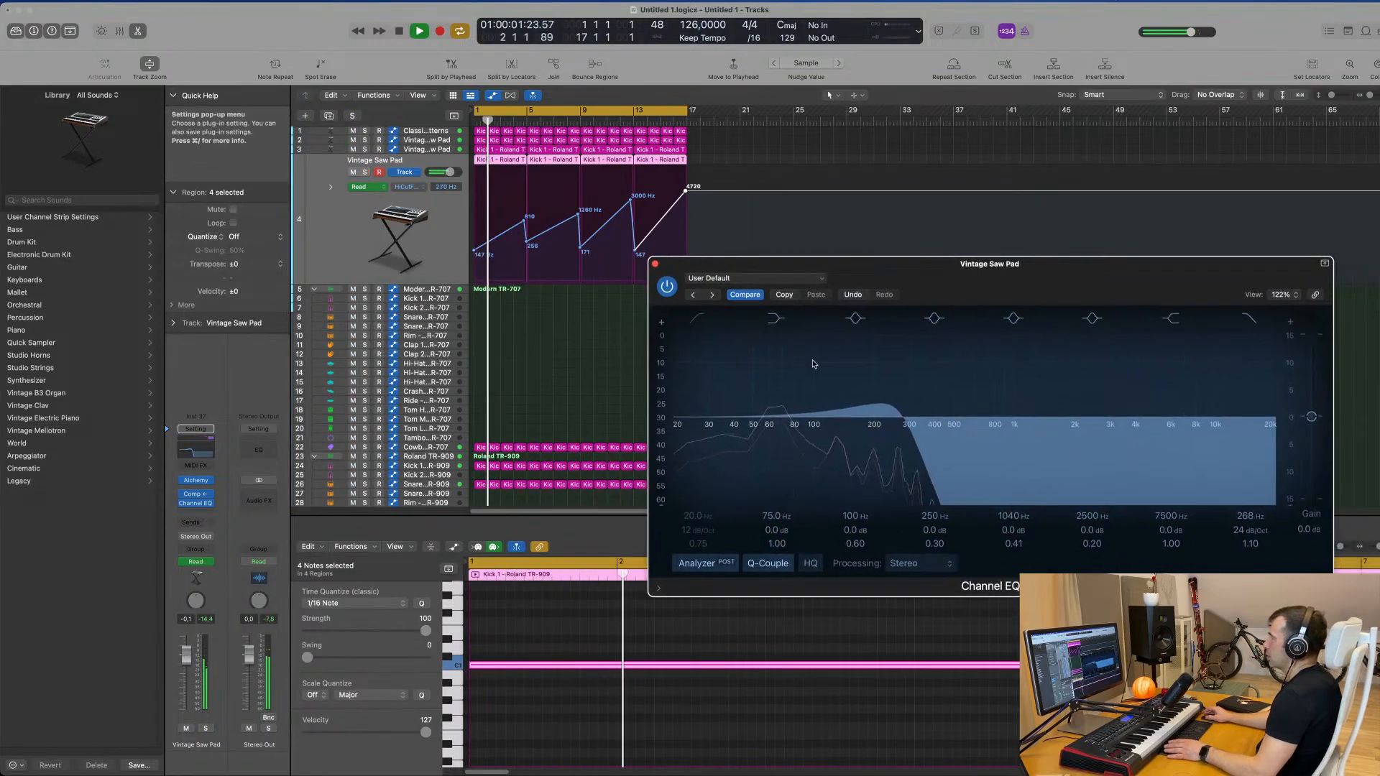
Boost the pad's 75 Hz low-shelf band by 6.6 dB in Channel EQ and close the plug-in window
mouse_move(788, 418)
left_mouse_down()
mouse_move(788, 384)
mouse_move(789, 399)
left_mouse_up()
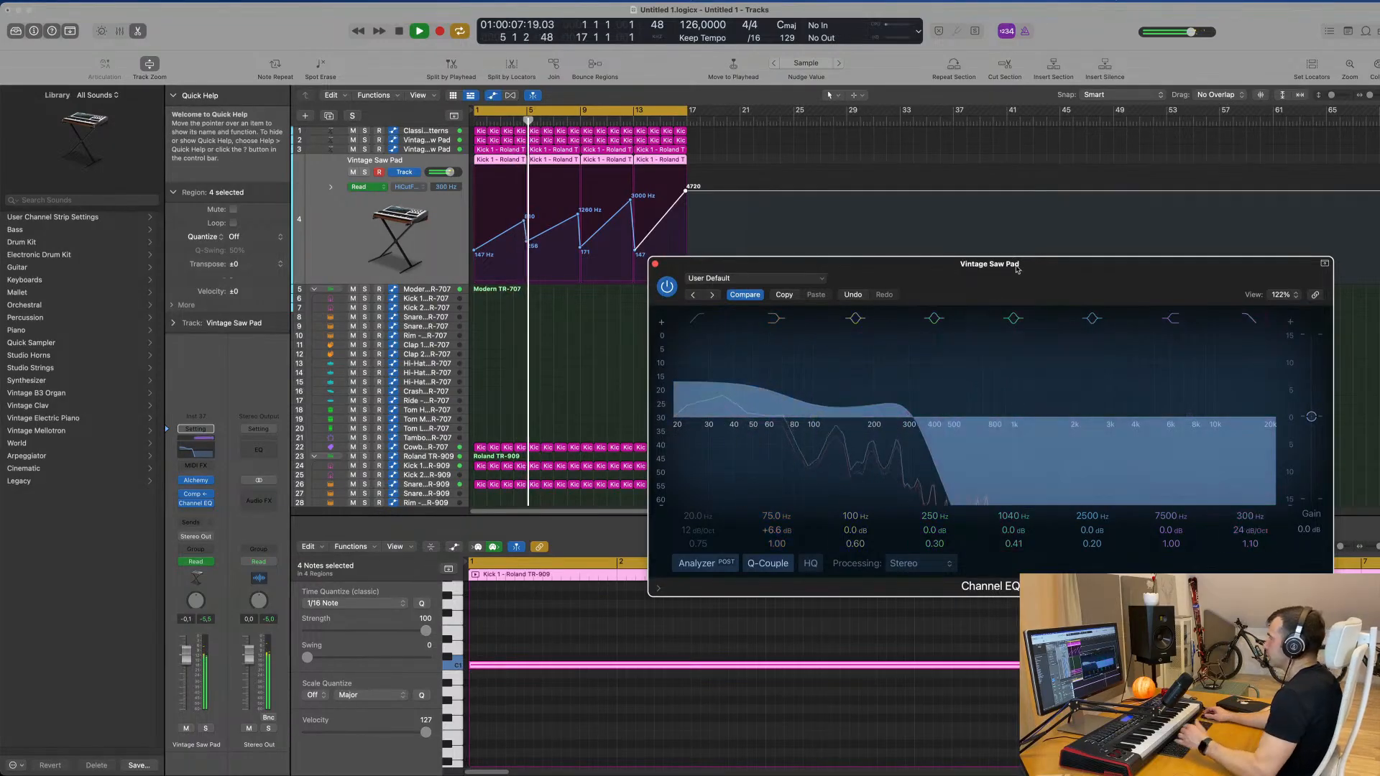
left_click_drag(1013, 276, 959, 287)
left_click(601, 274)
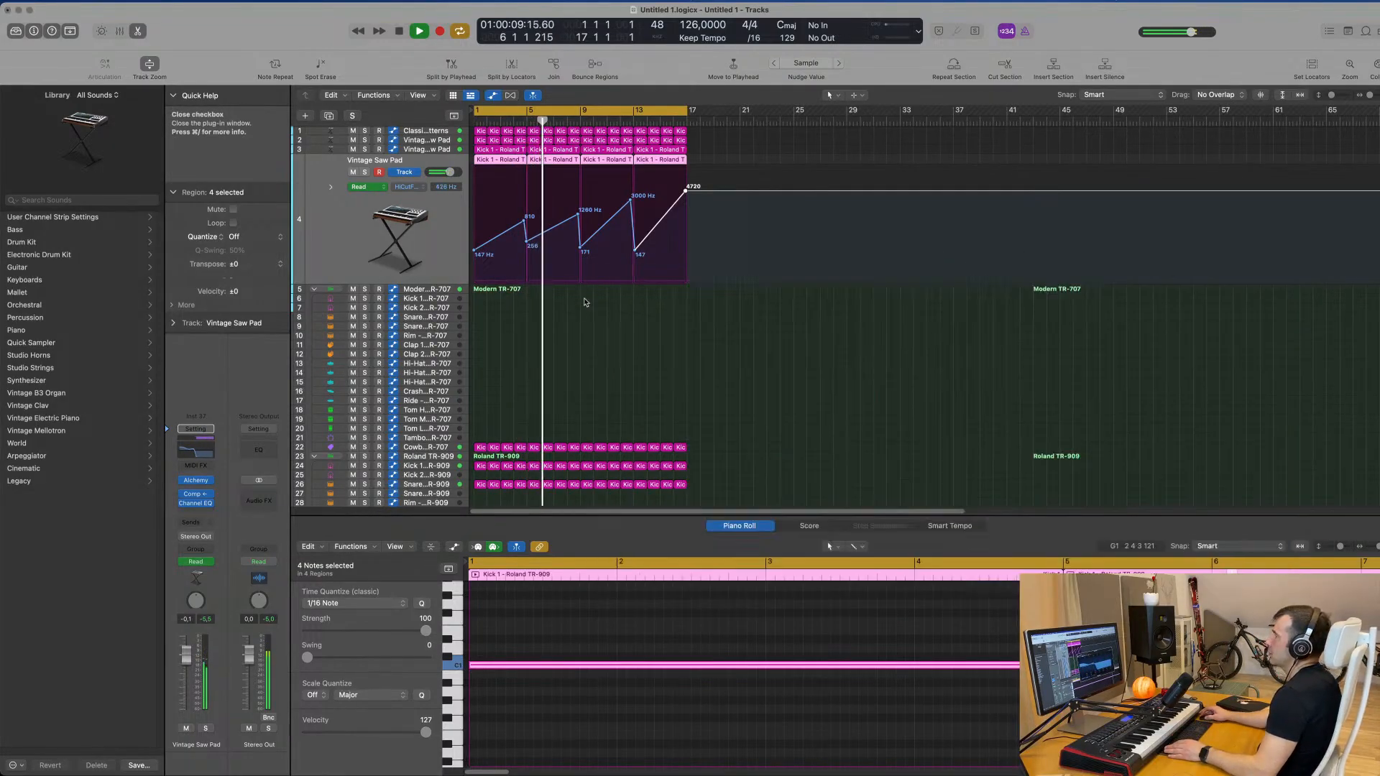
Color and name all regions in the arrangement by their tracks
scroll(600, 381, "down", 5)
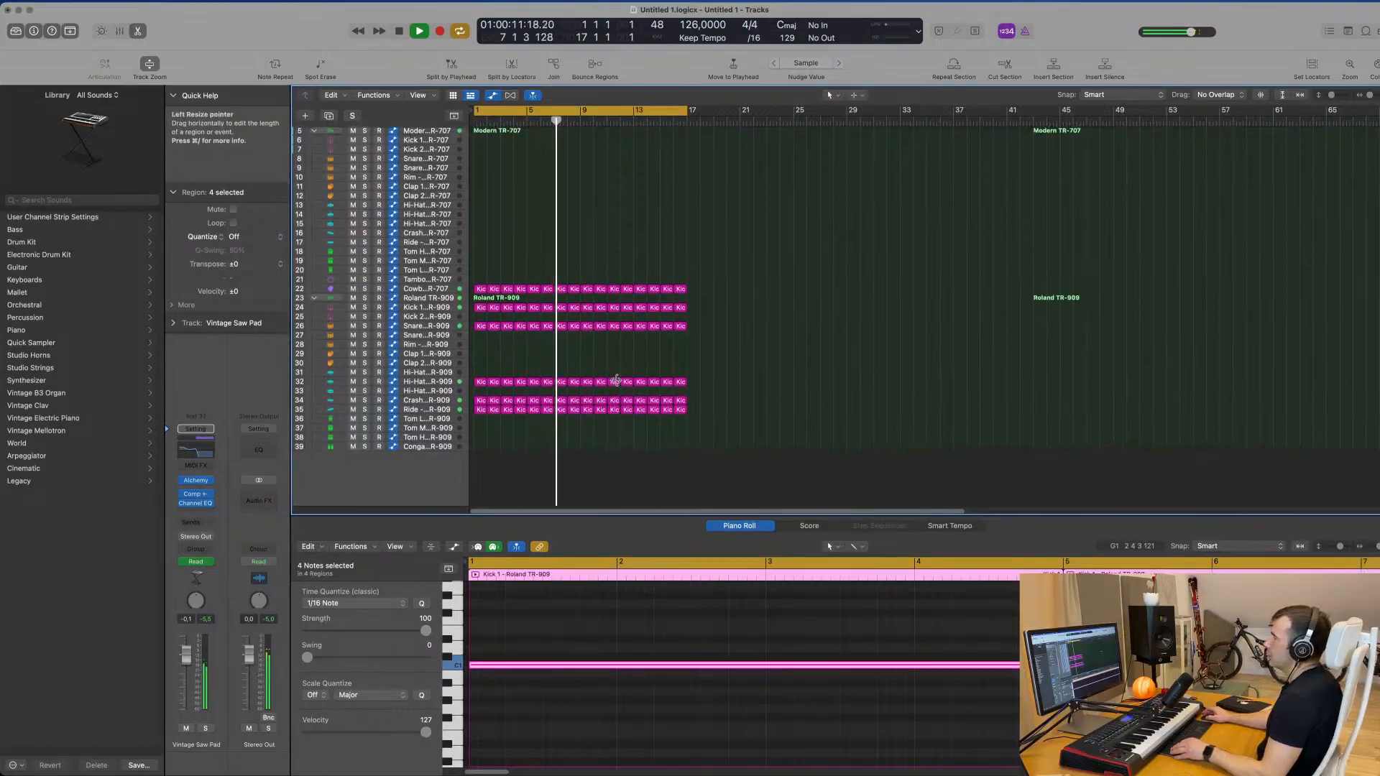
left_click(781, 358)
scroll(781, 366, "up", 2)
scroll(782, 368, "up", 3)
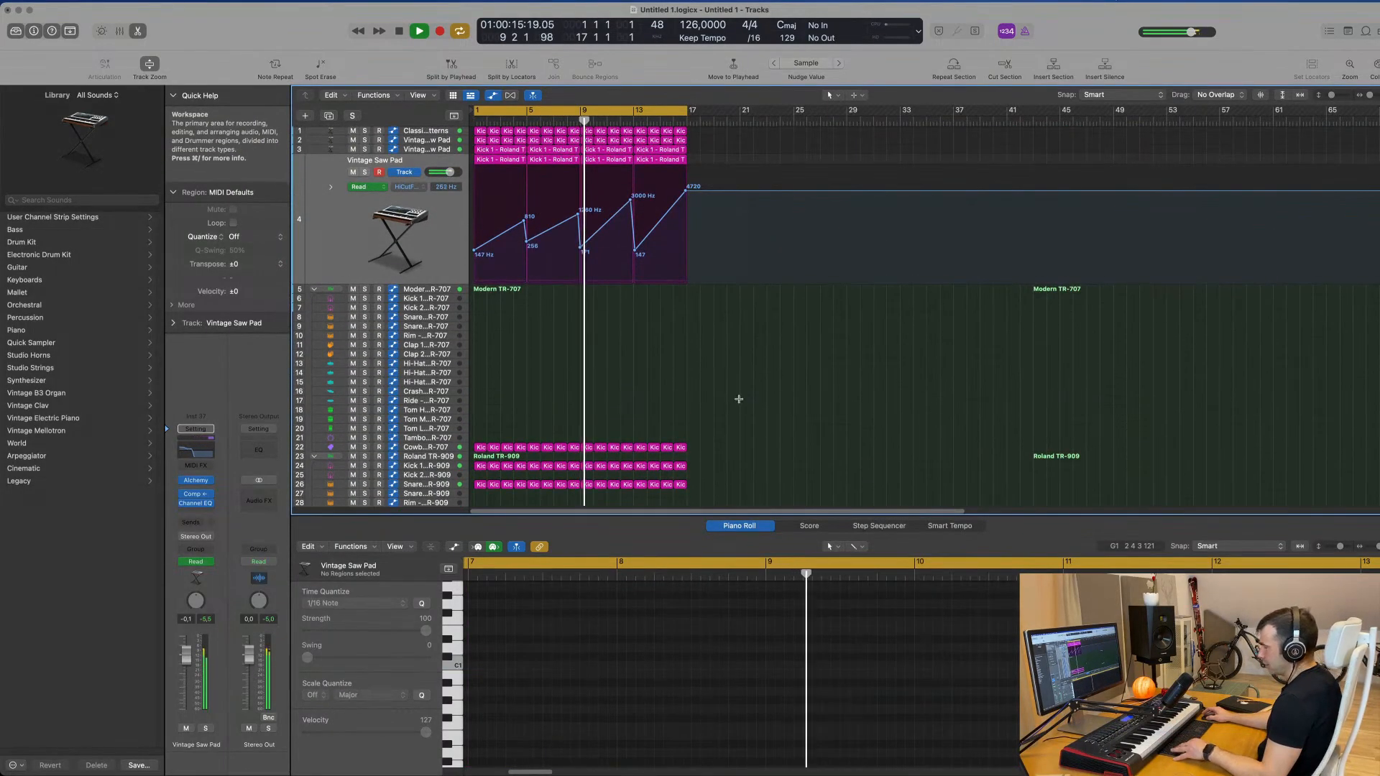
key("super+a")
right_click(642, 451)
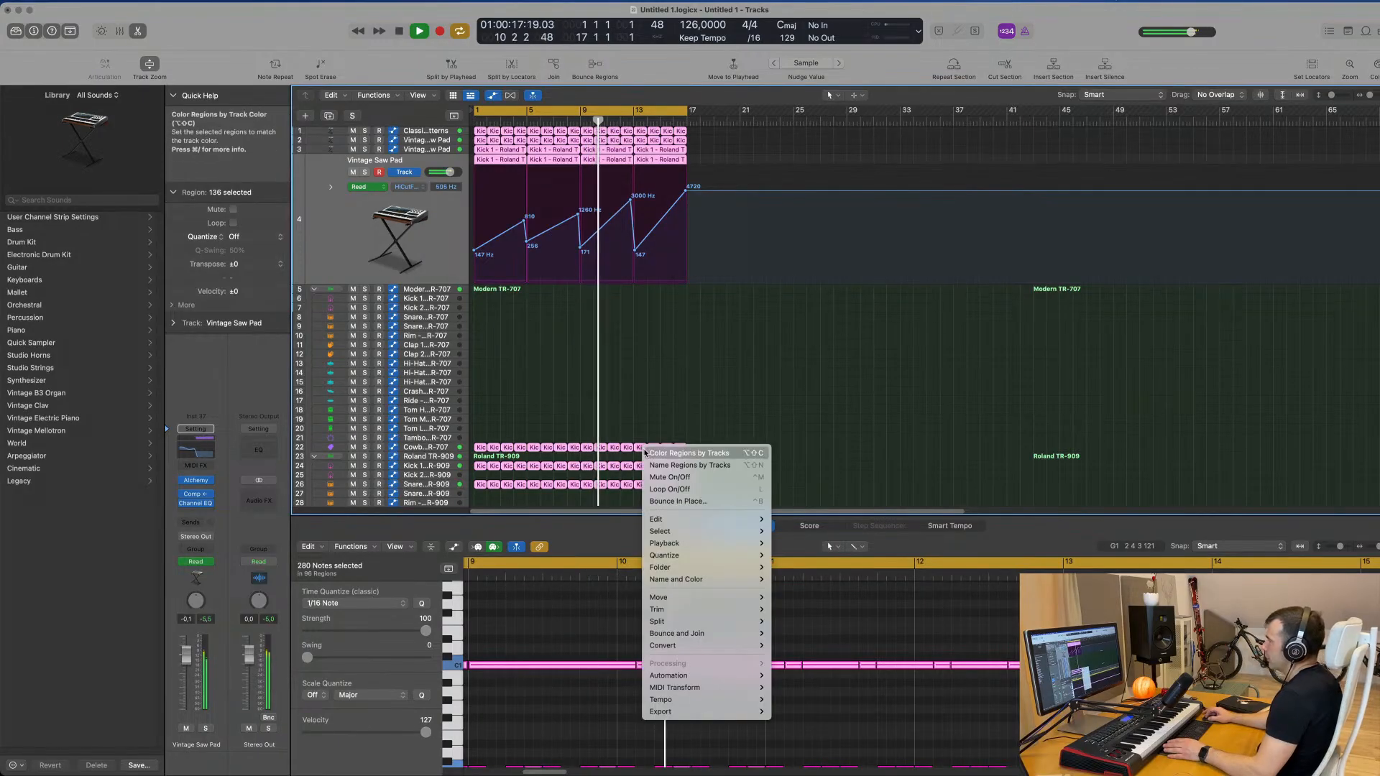
left_click(645, 453)
right_click(641, 450)
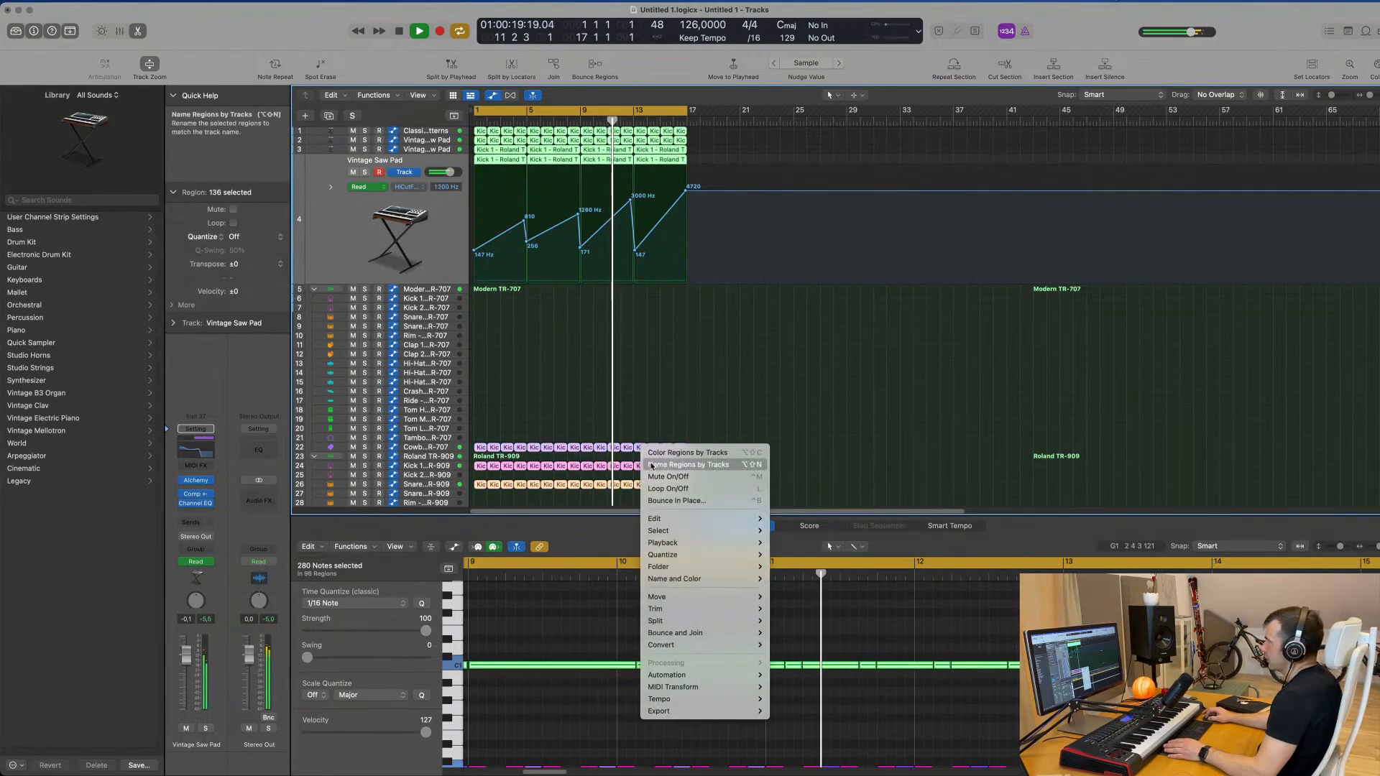
left_click(651, 465)
left_click(754, 369)
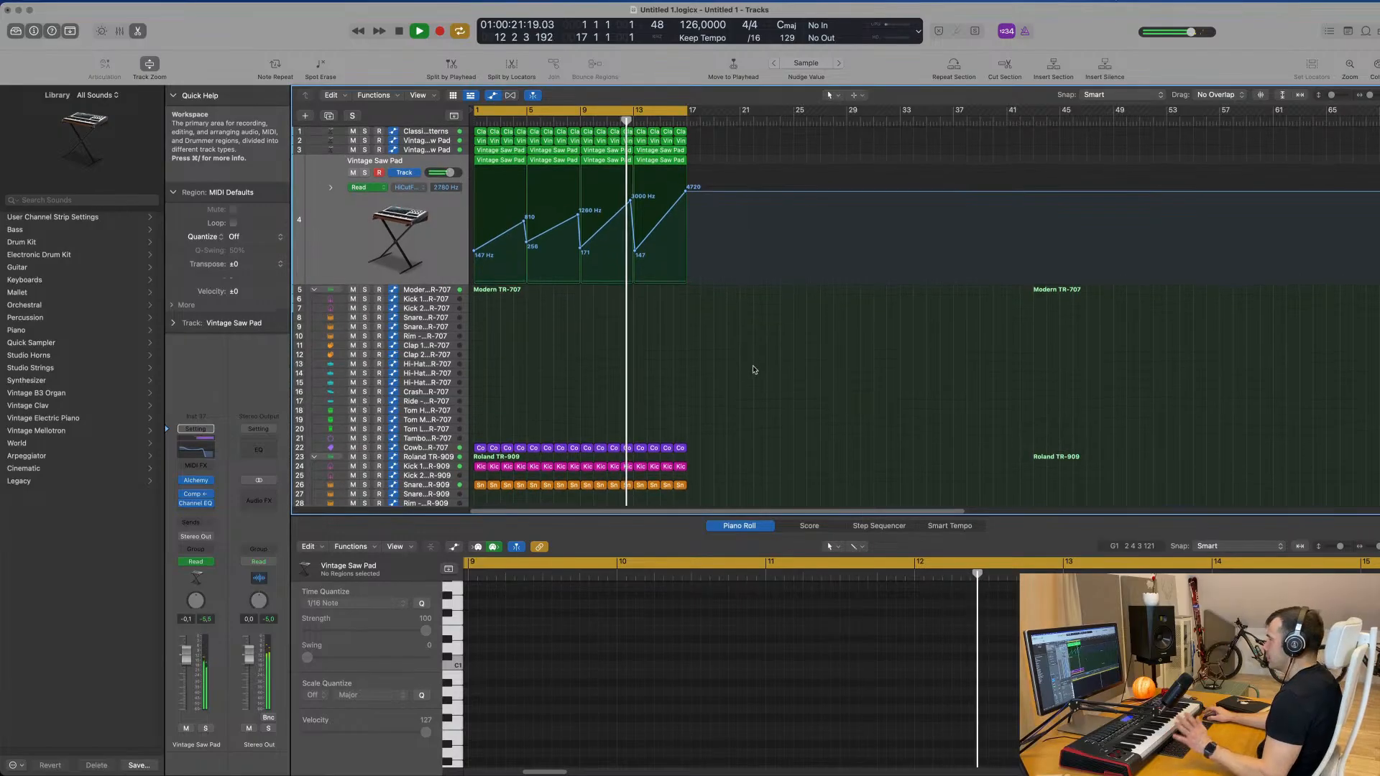
Copy the first TR-909 Ride region onto the Tom Low track at bar 1 and play it back
scroll(733, 367, "down", 2)
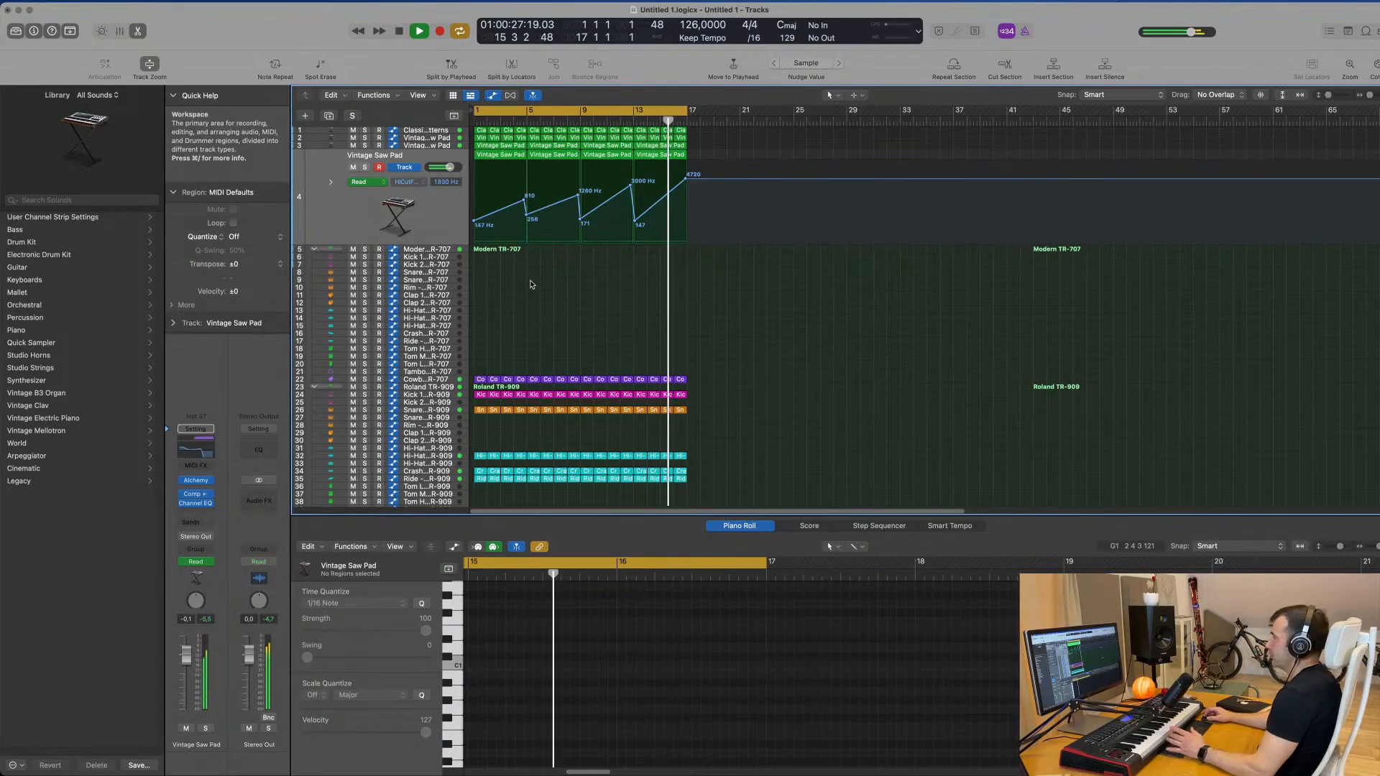
scroll(719, 298, "down", 2)
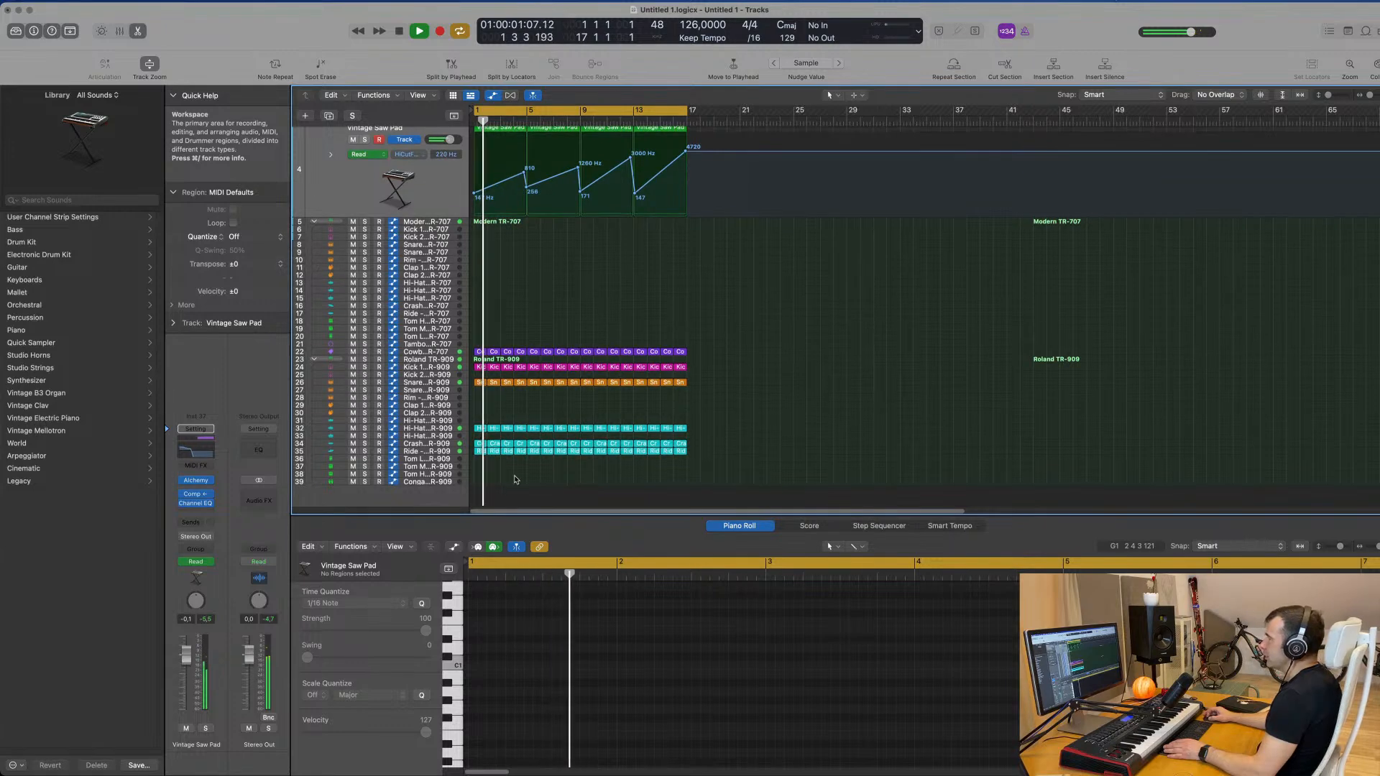
left_click(481, 452)
left_click_drag(481, 454, 480, 459)
key("space")
key("space")
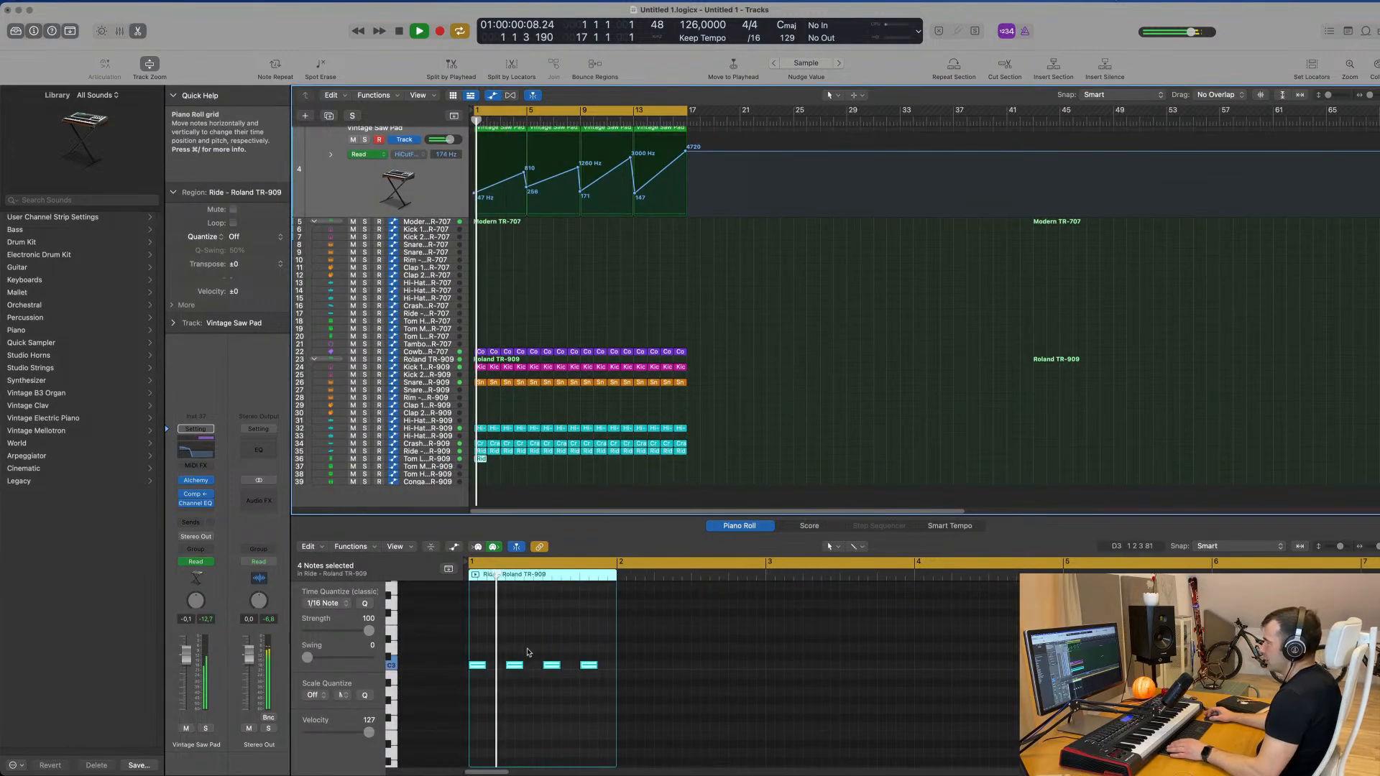
Transpose the four notes in the Tom Low region down to C0, auditioning the tom at different octaves
scroll(518, 646, "down", 5)
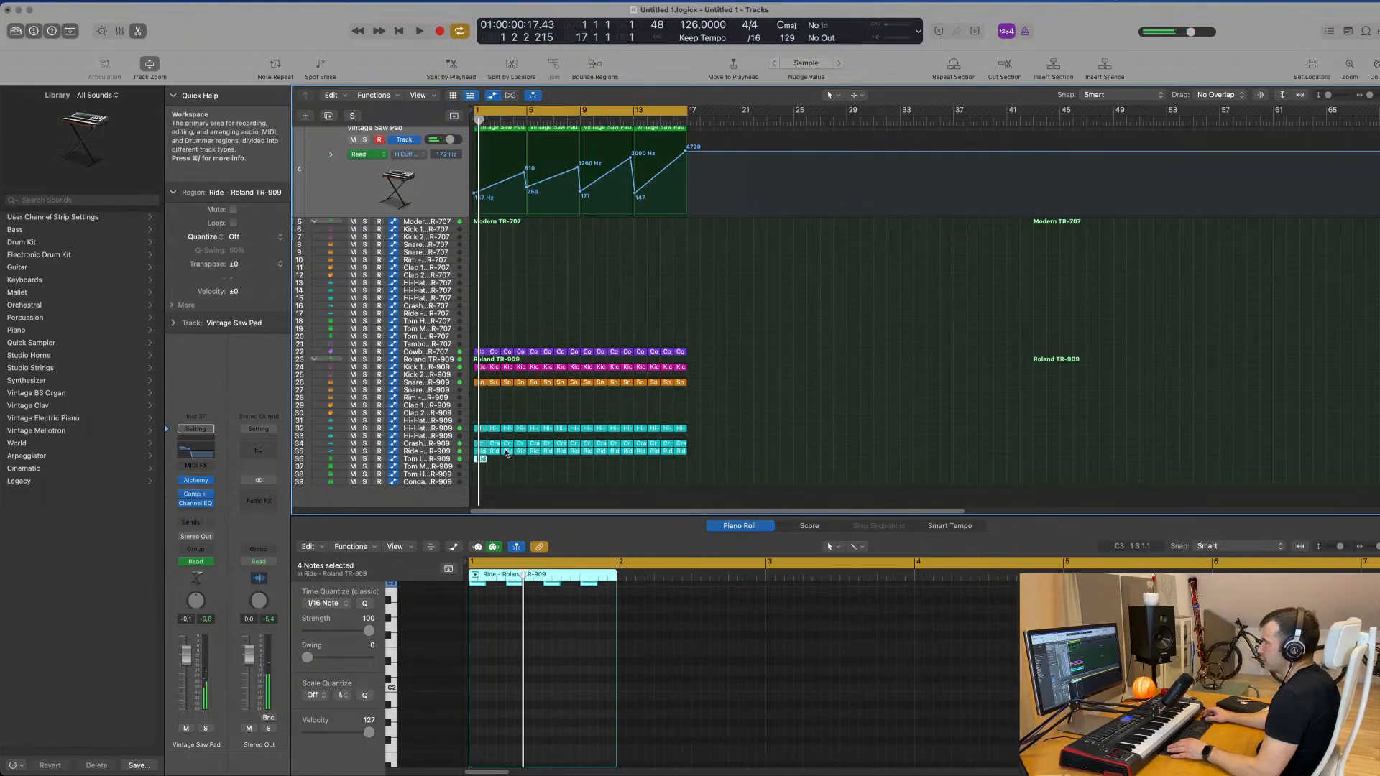
scroll(437, 462, "up", 5)
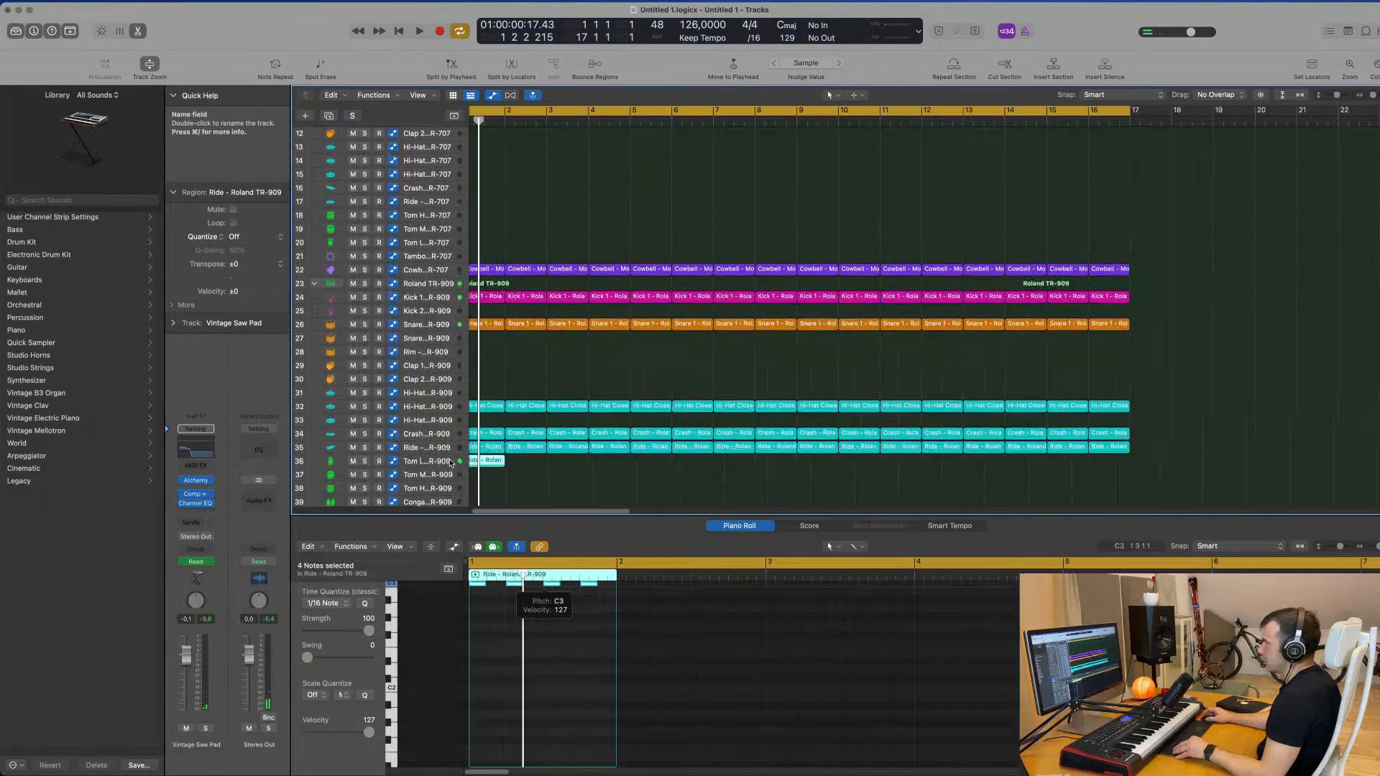
scroll(451, 463, "up", 5)
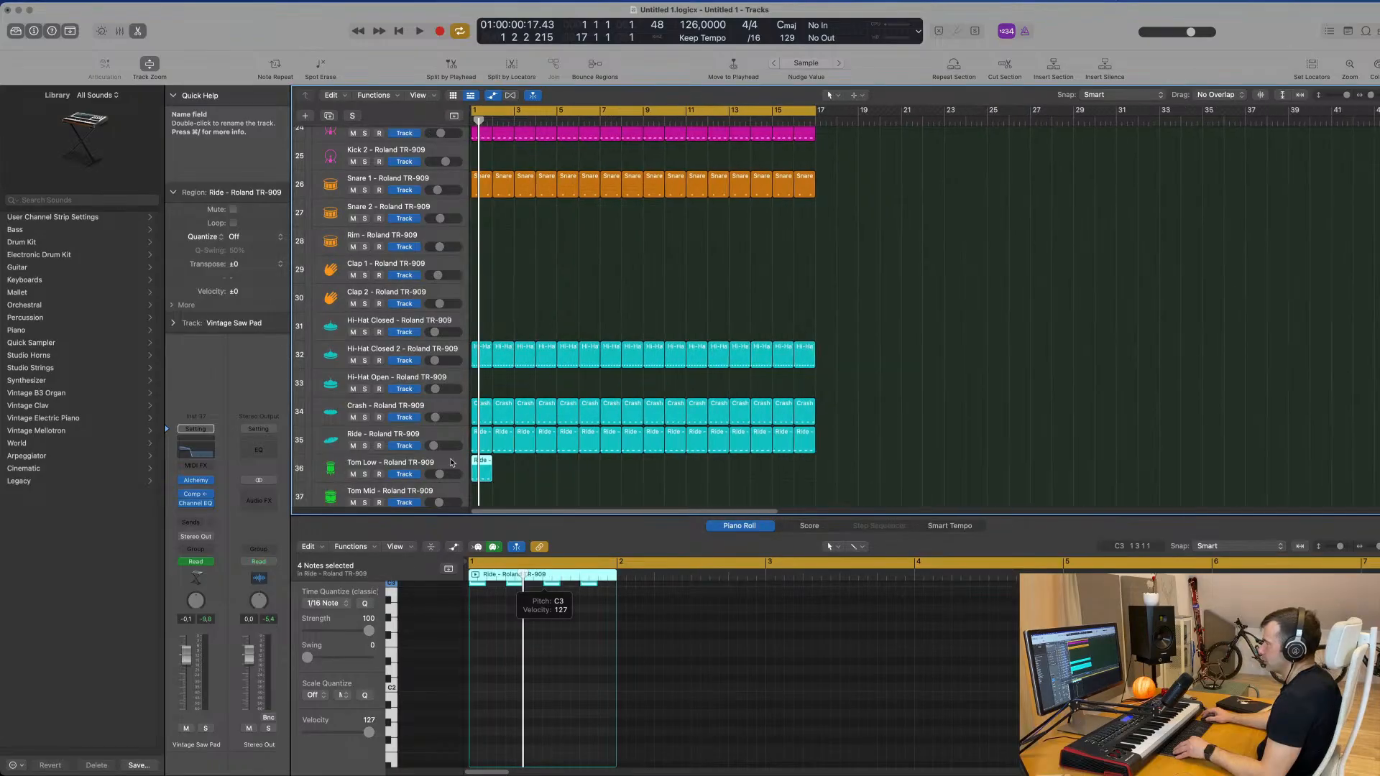
scroll(503, 402, "down", 4)
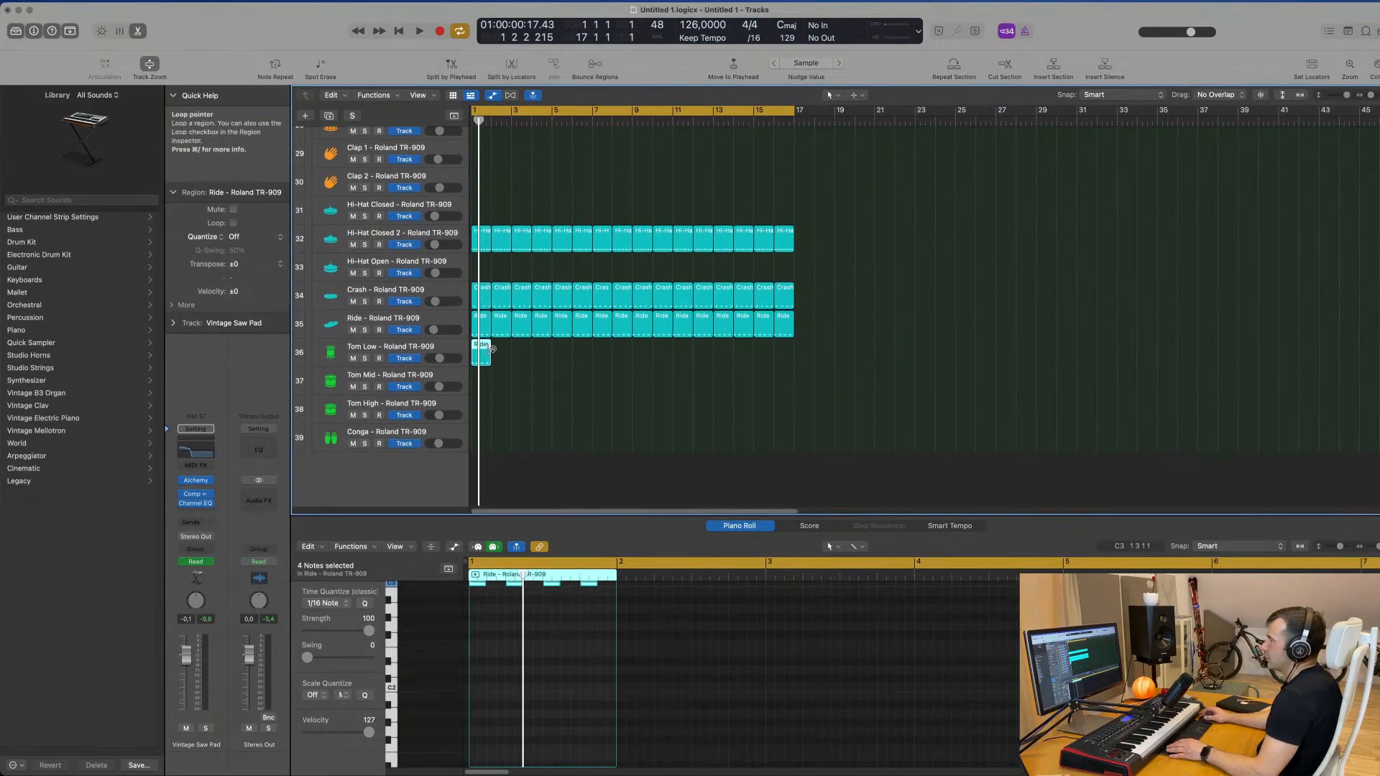
key("space")
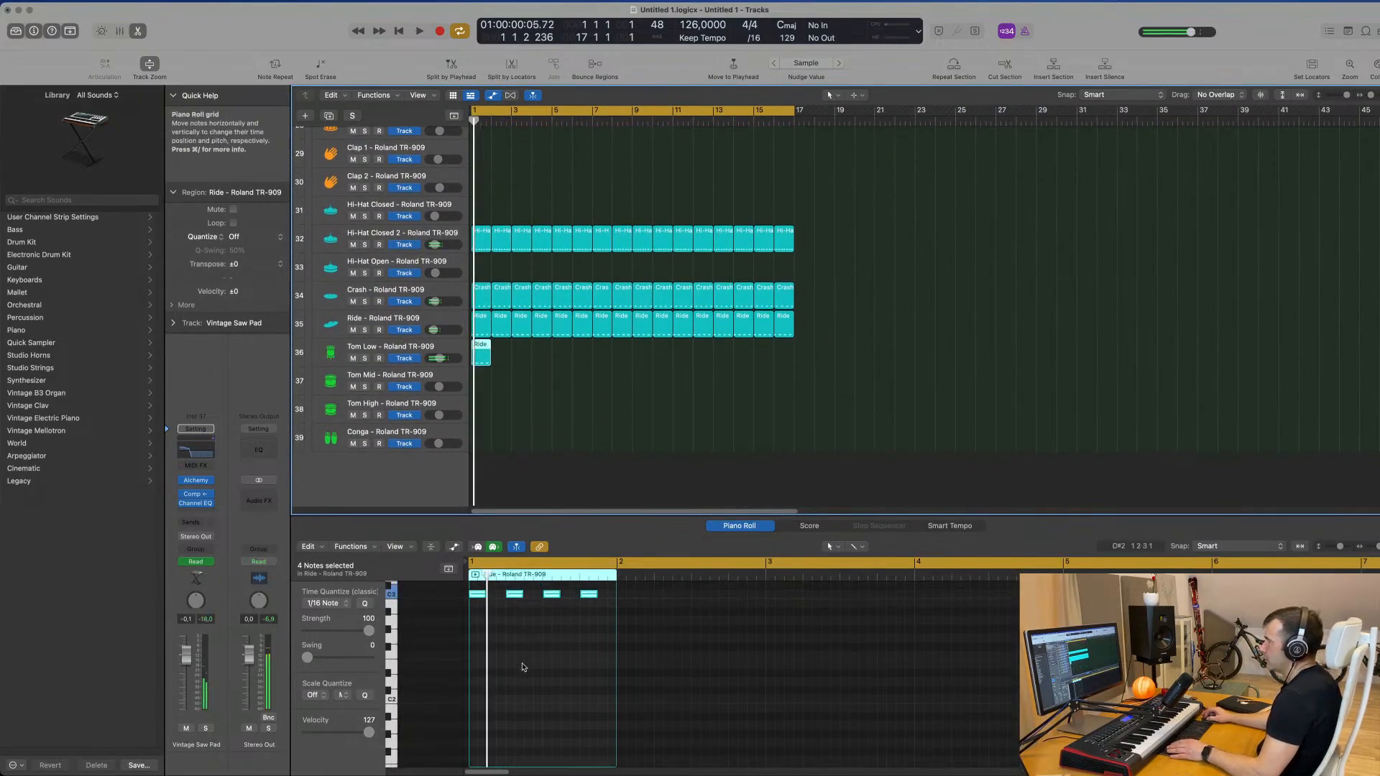
scroll(572, 602, "up", 3)
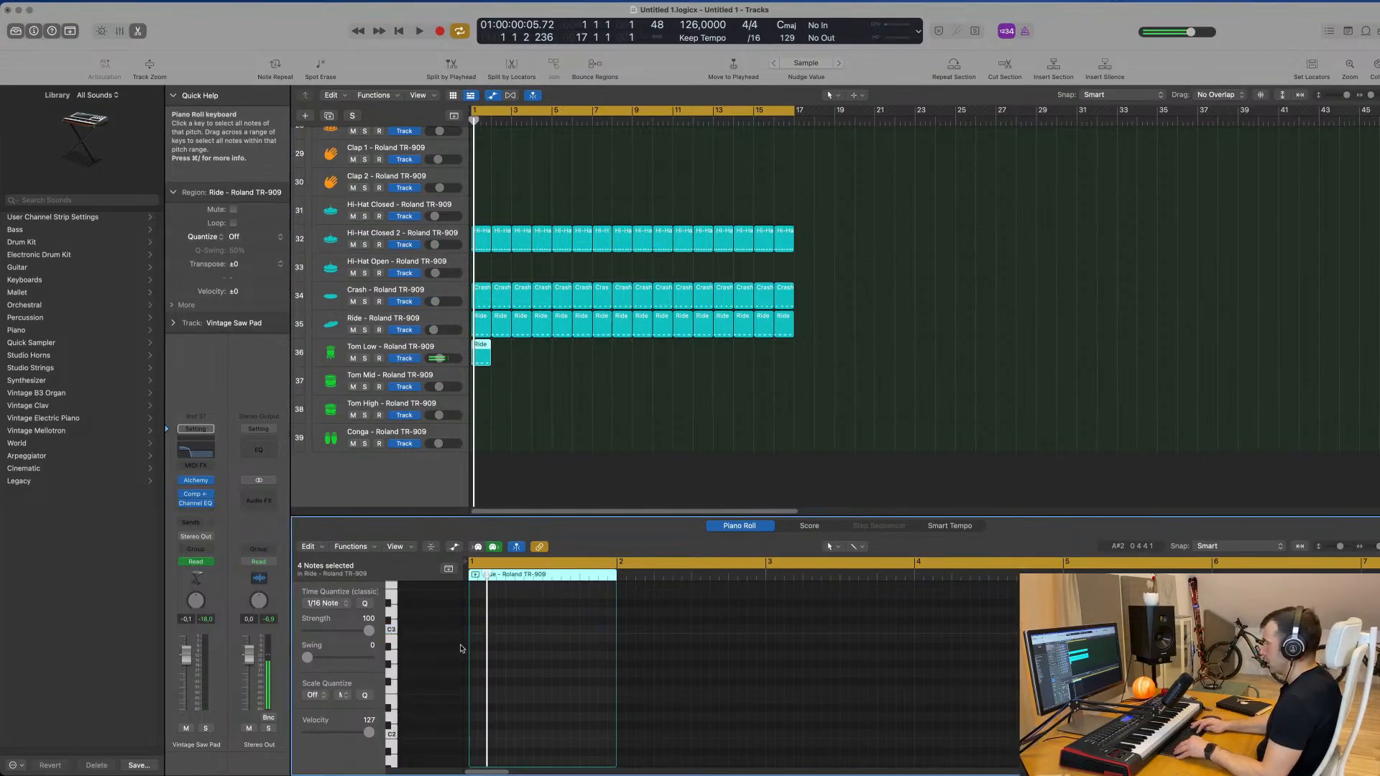
key("space")
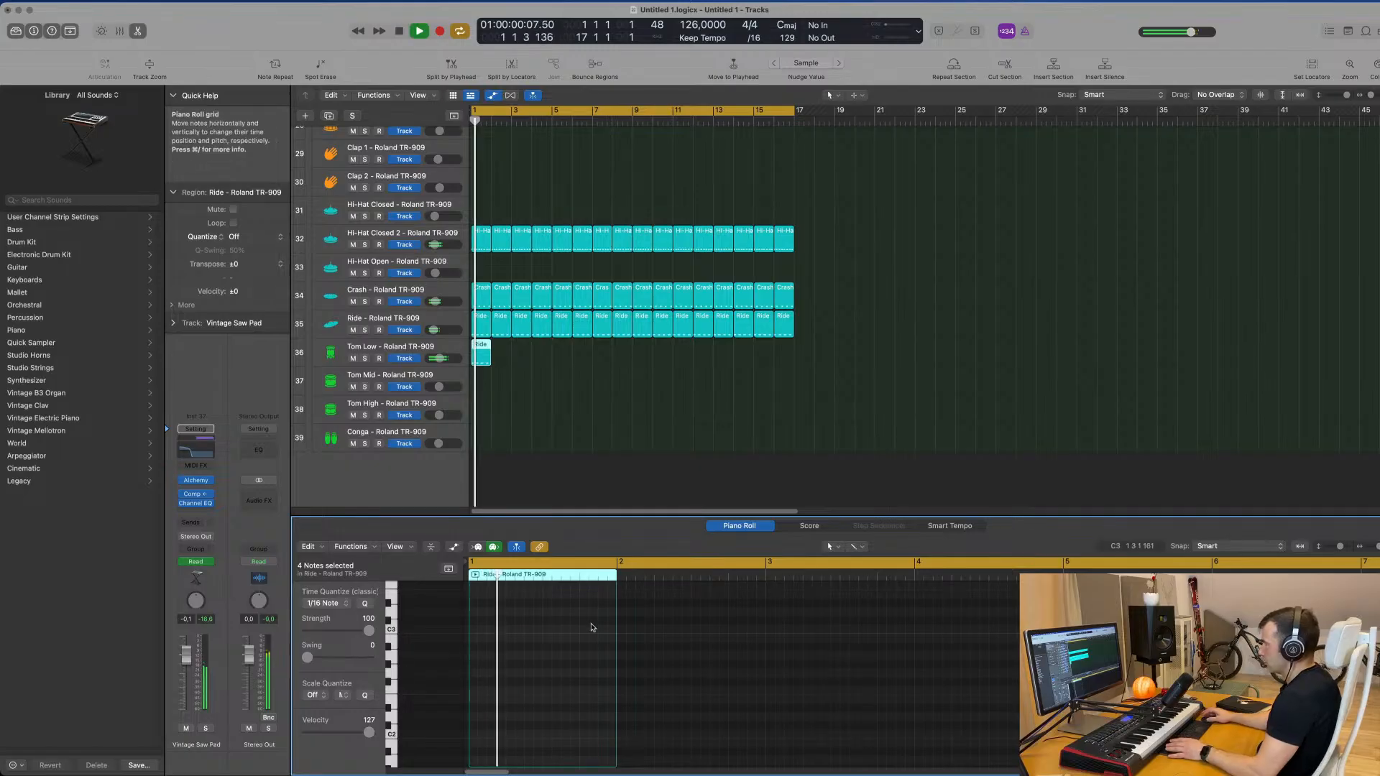
scroll(516, 633, "down", 15)
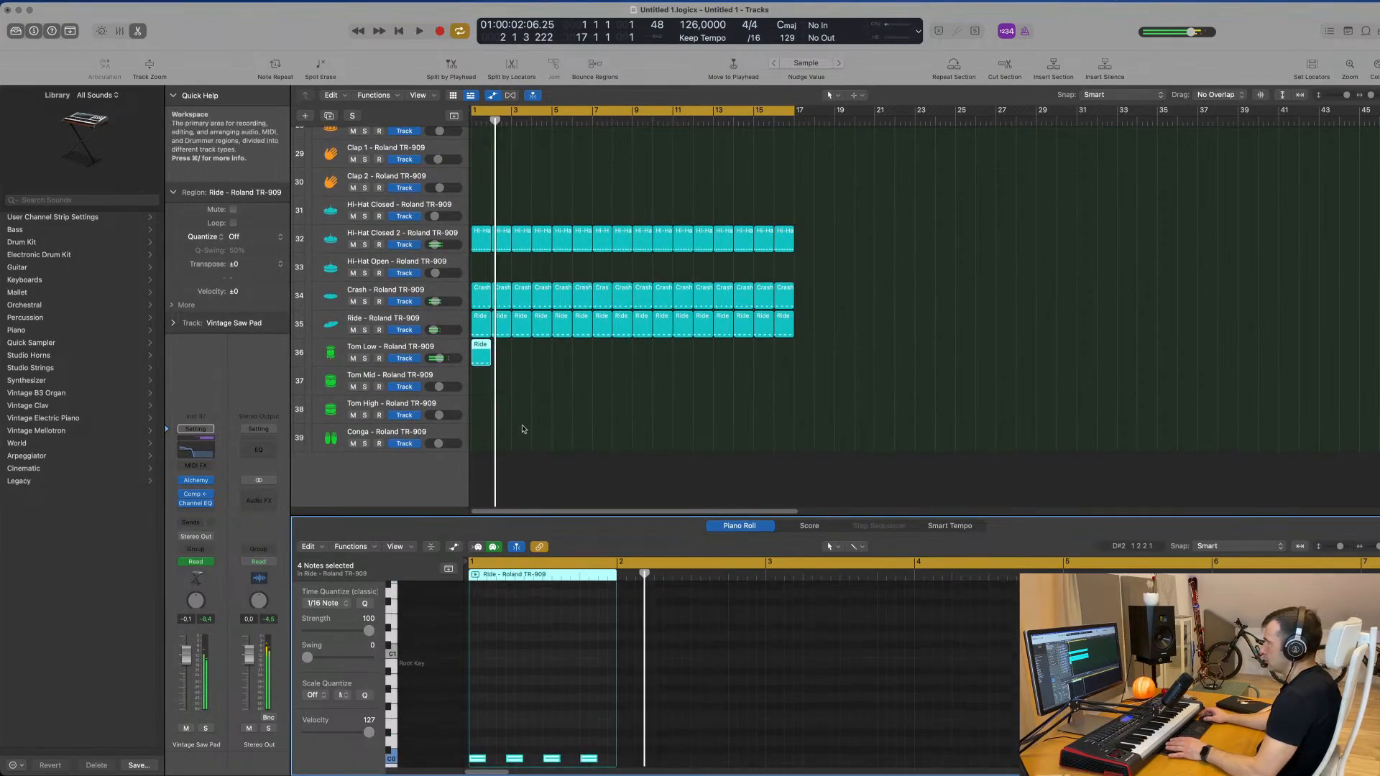
key("space")
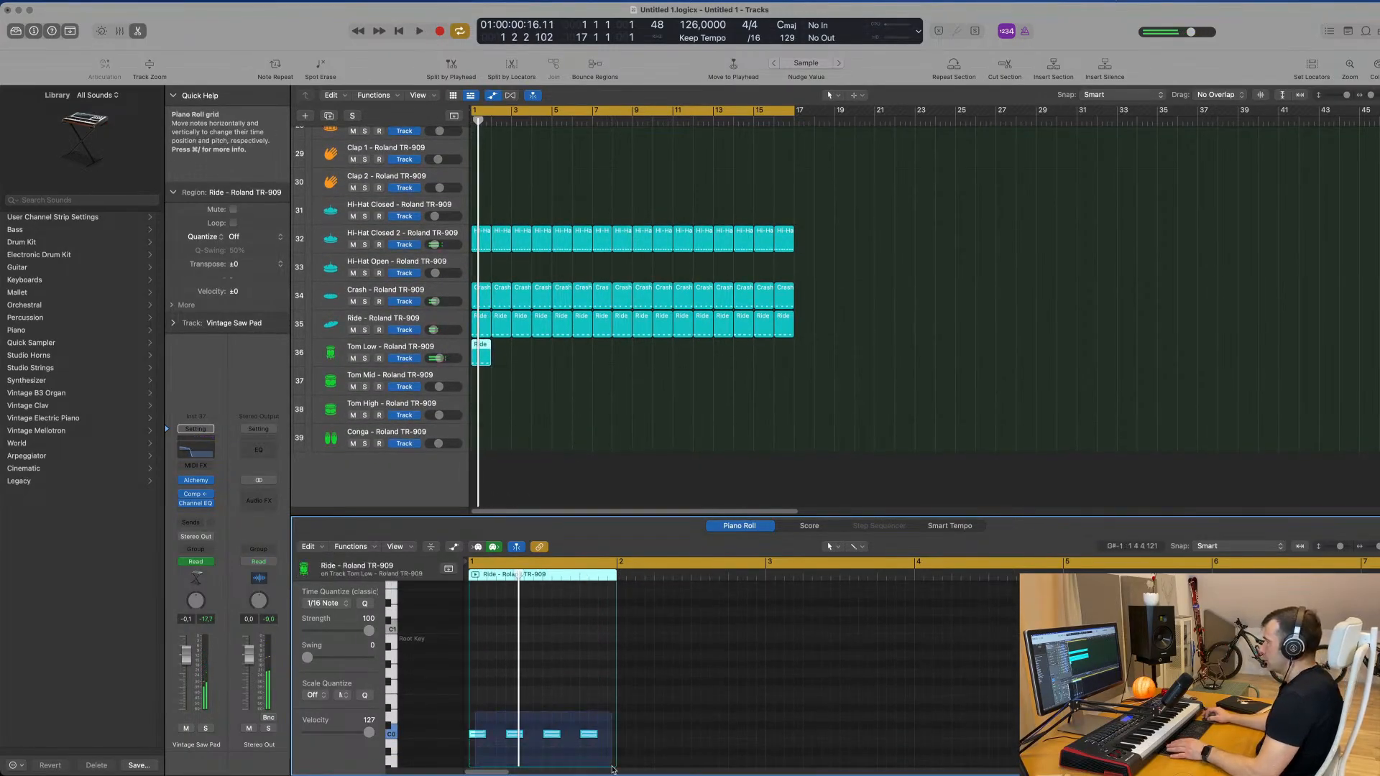
scroll(607, 758, "down", 1)
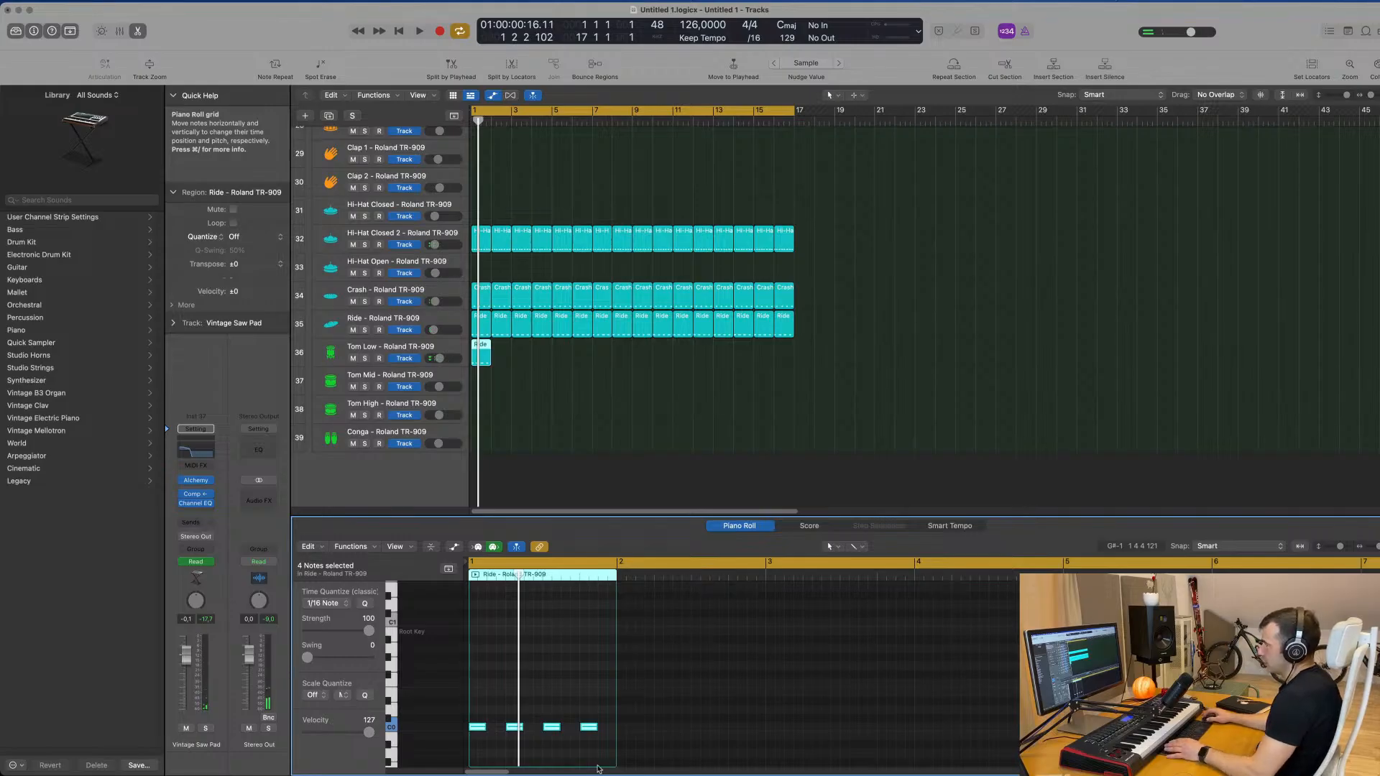
Shift all four Tom Low notes an eighth note later, move the third note one more sixteenth later, and play the pattern
left_click_drag(487, 726, 494, 731)
key("space")
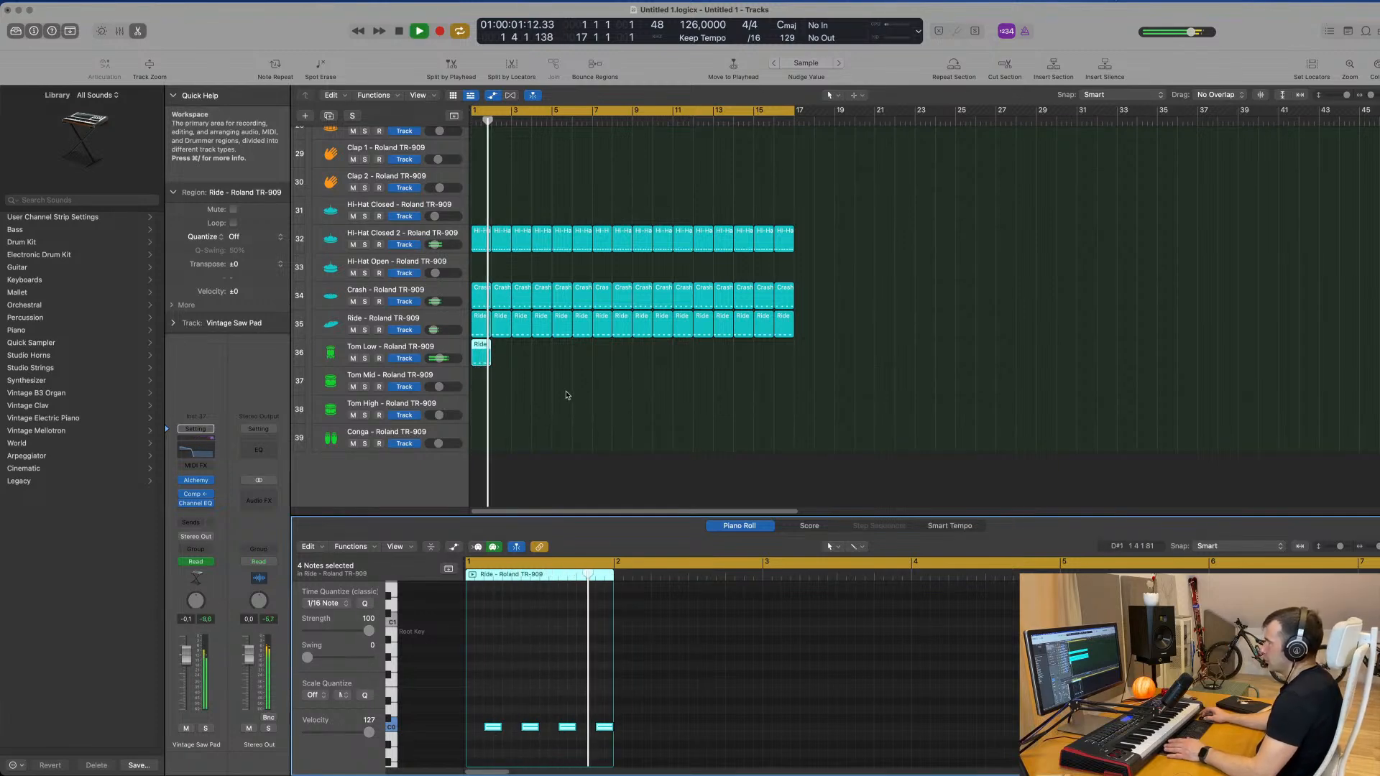
key("space")
left_click(552, 710, "ctrl+alt")
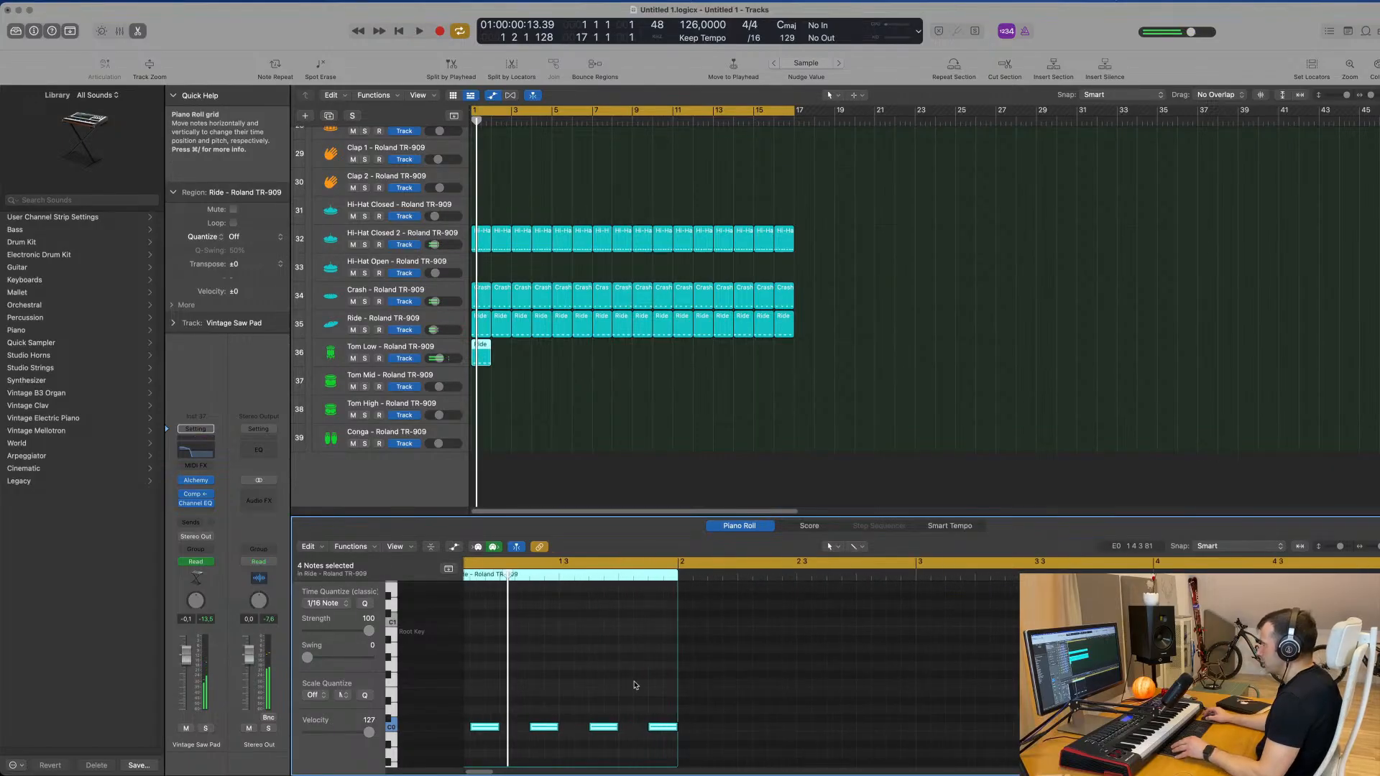
left_click_drag(603, 730, 618, 731)
key("space")
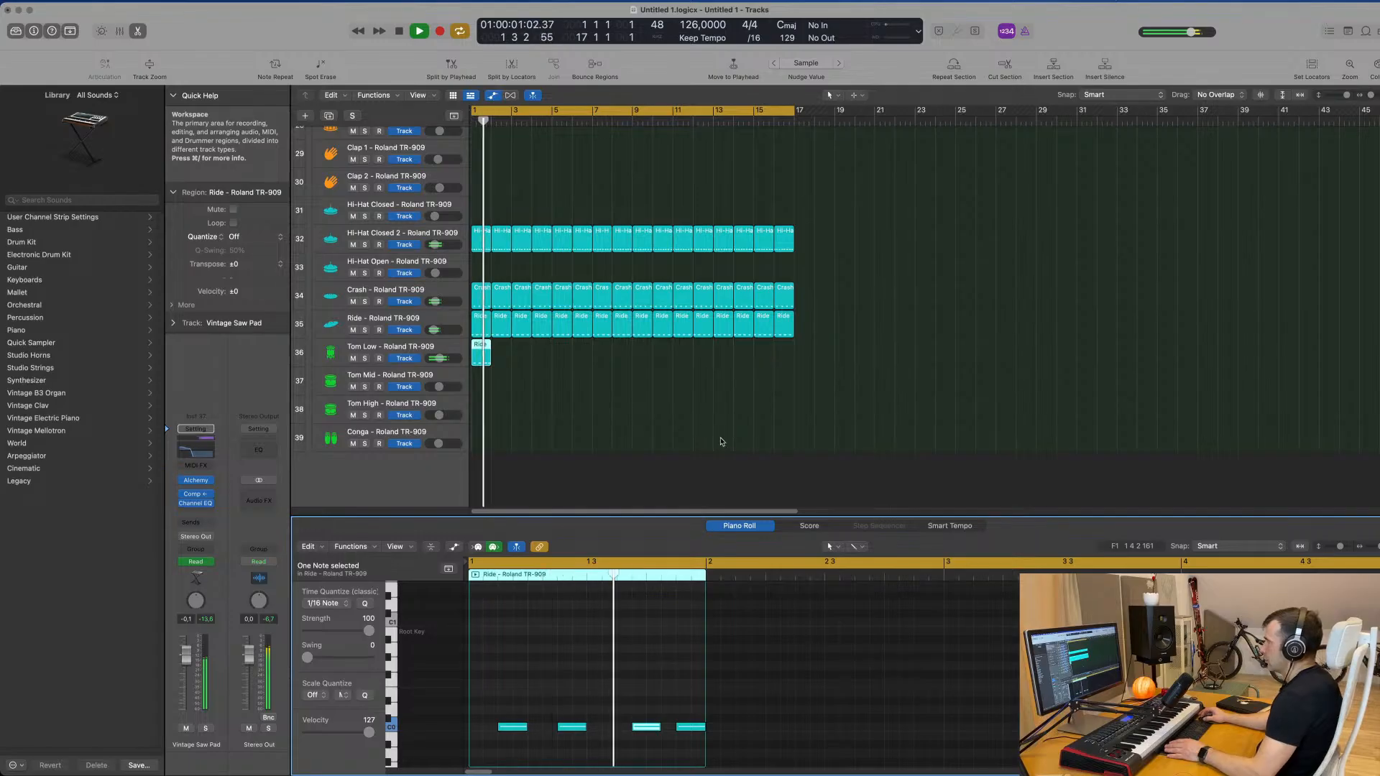
left_click(591, 449)
key("space")
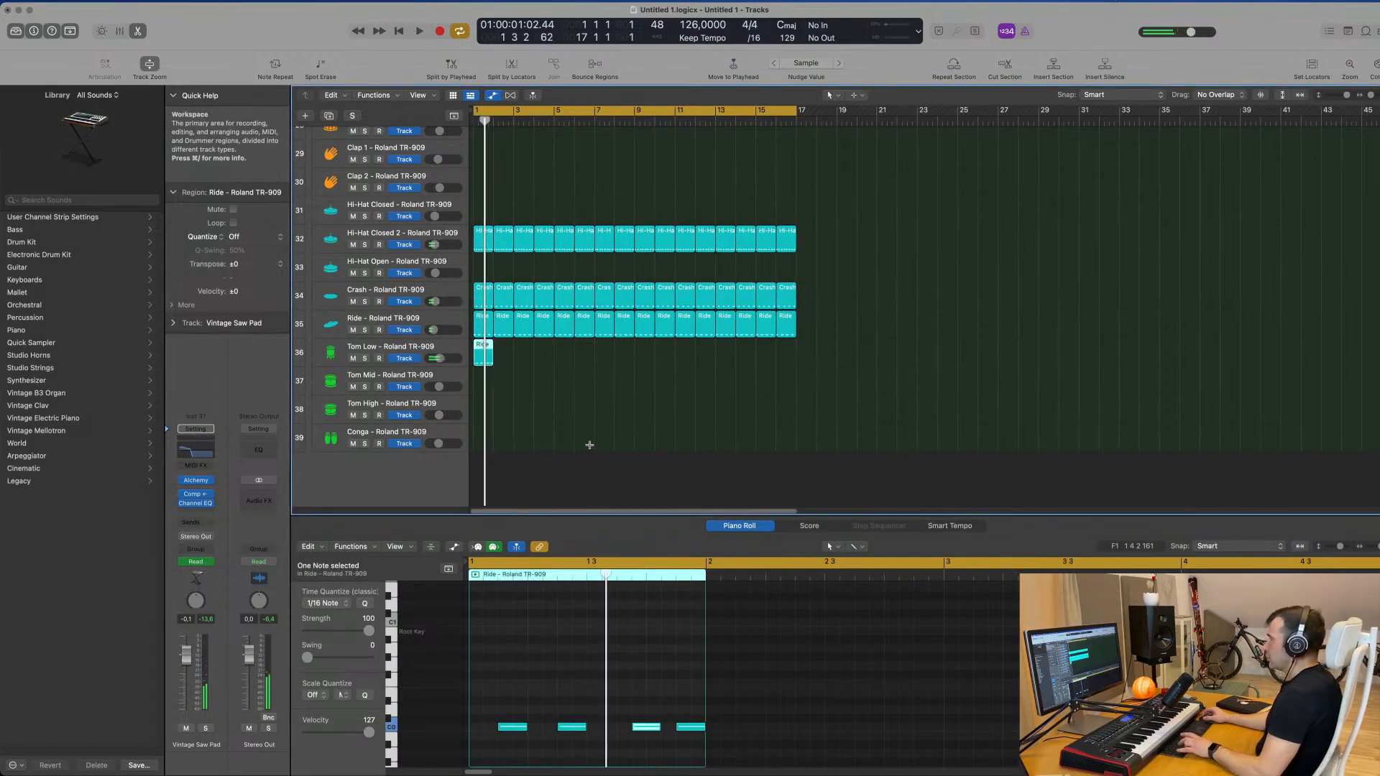
key("ctrl+z")
scroll(589, 445, "up", 5)
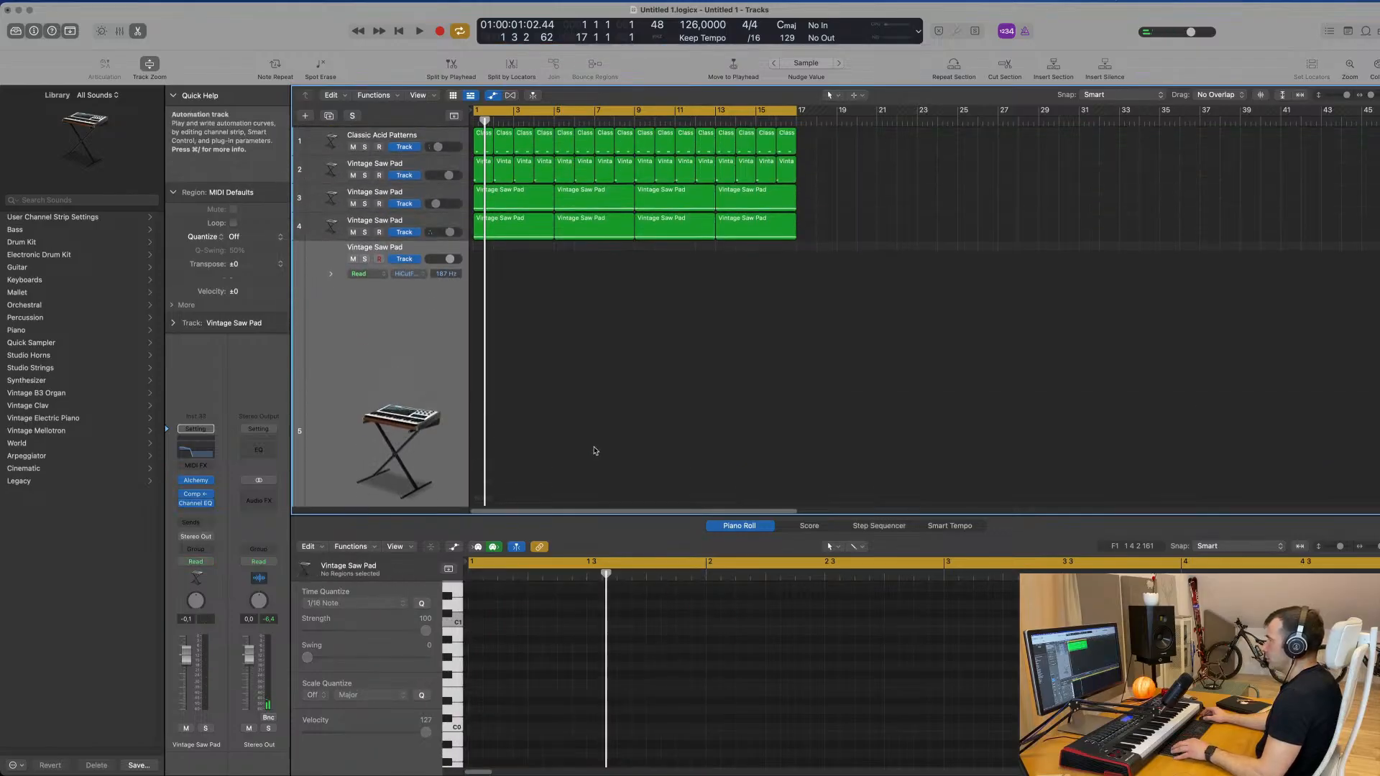
key("ctrl+z")
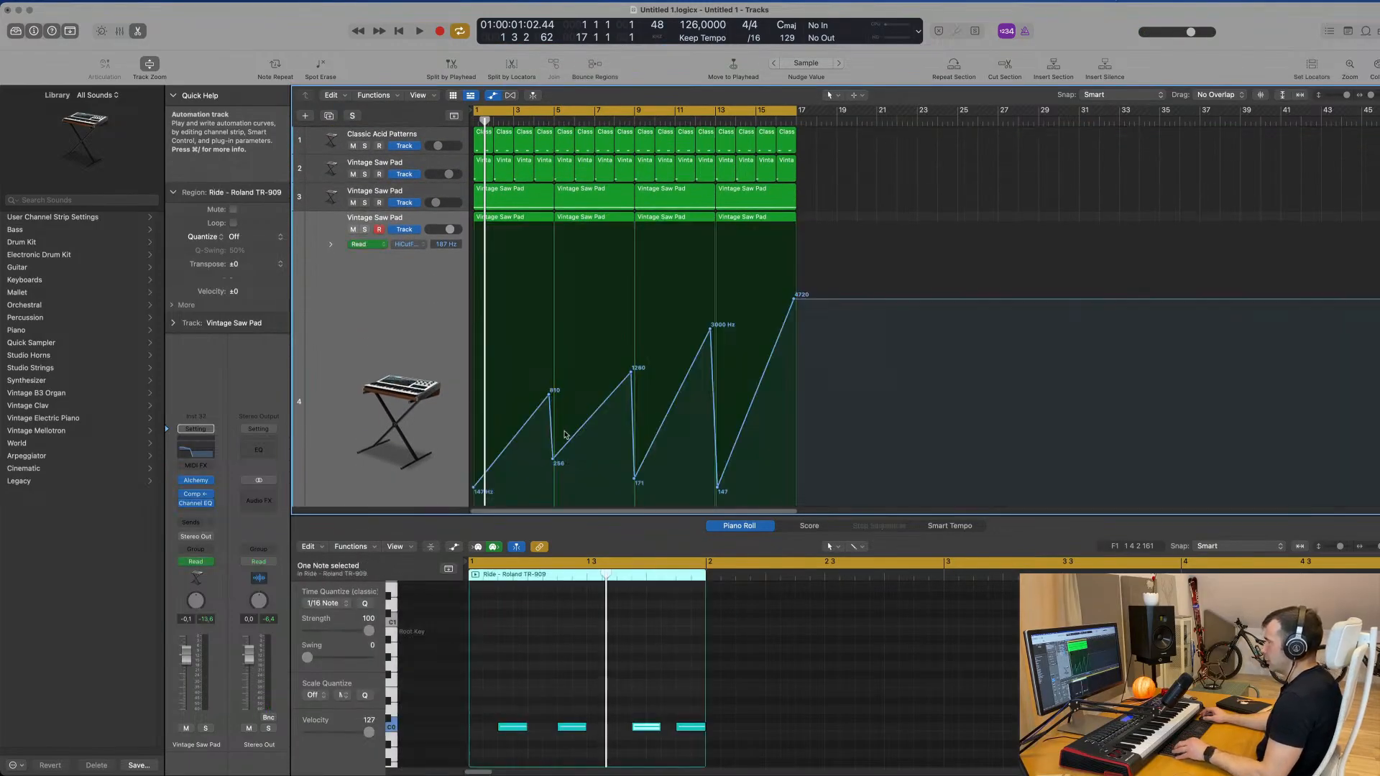
scroll(582, 437, "down", 20)
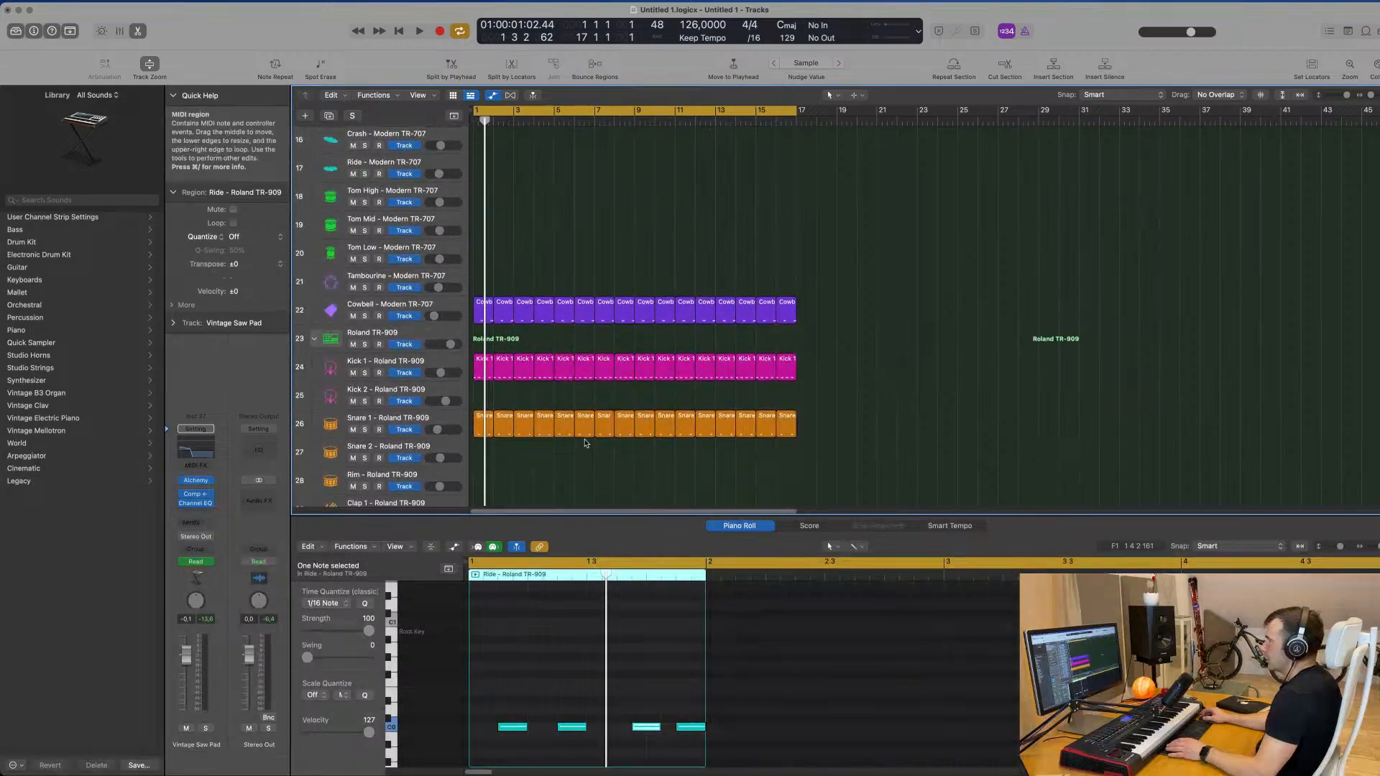
Audition the Tom Low pattern and repeat its one-bar region back to back through bar 16
key("space")
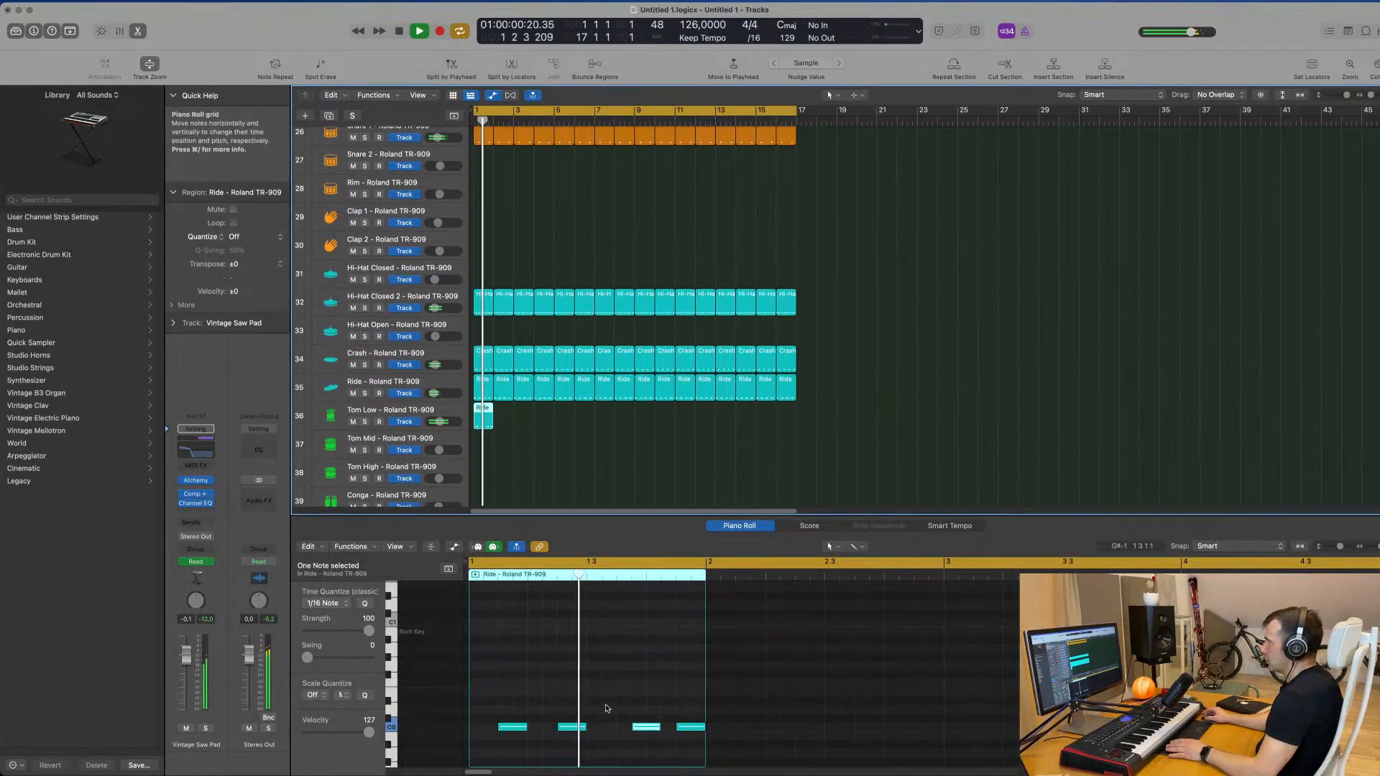
key("space")
left_click(568, 681)
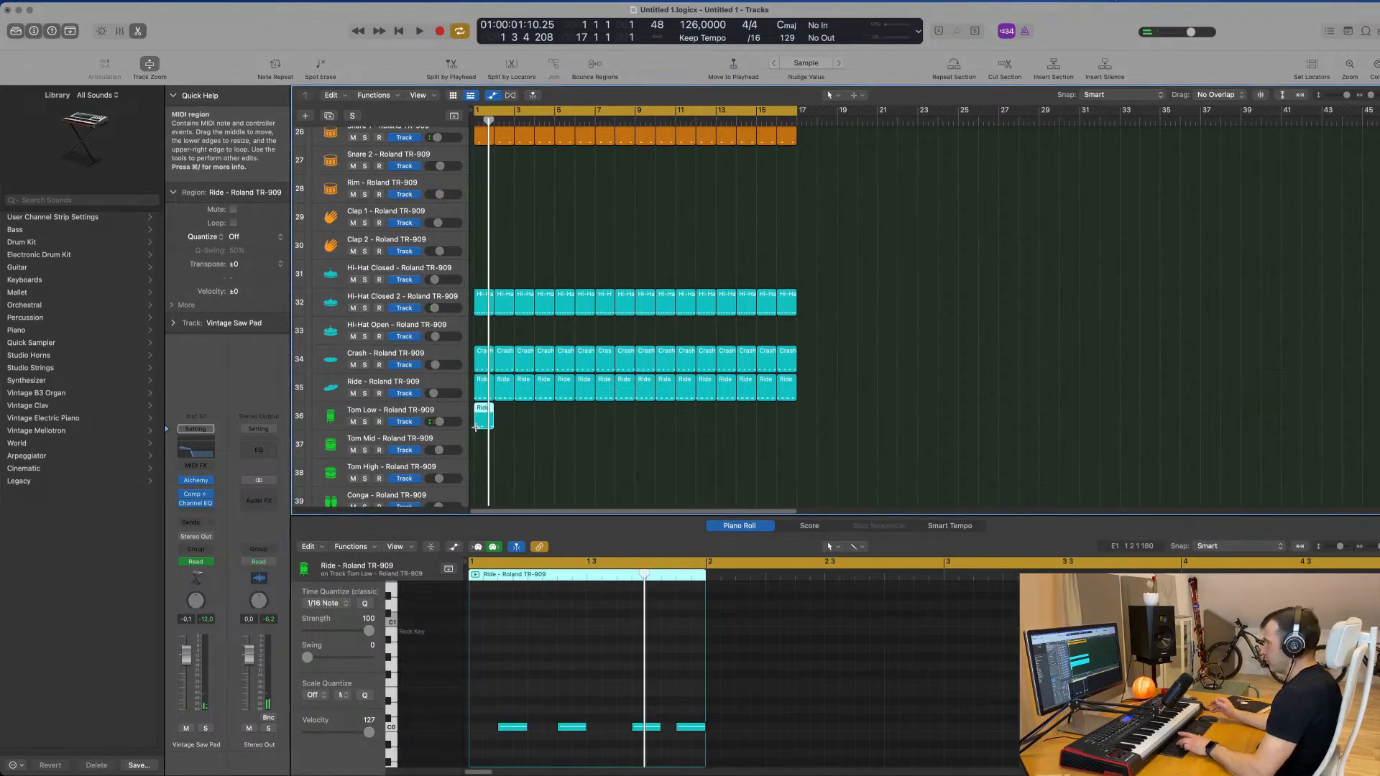
key("super+r")
key("super+r")
key("super+r")
key("super+r")
key("super+r")
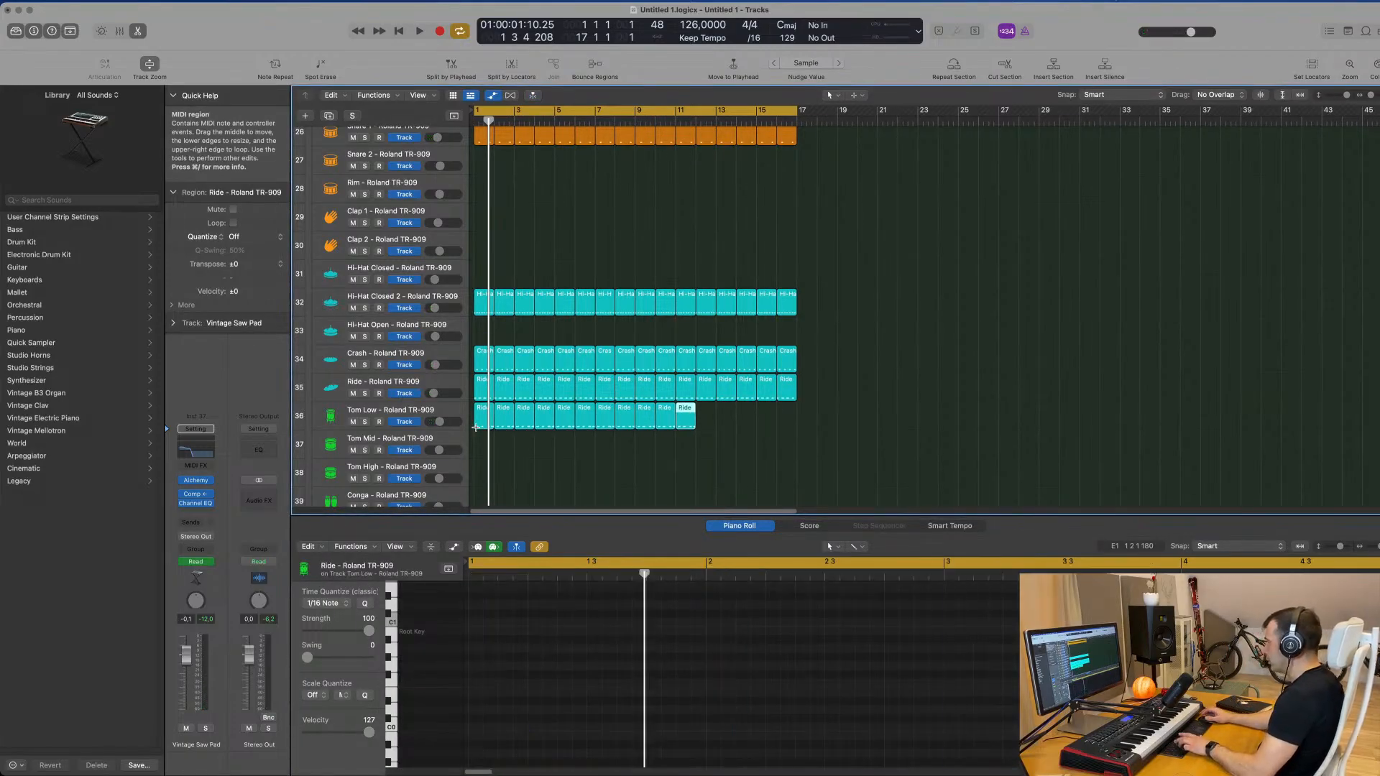
Lower the Tom Low track's volume to -17.0 dB, comparing it soloed and in the full mix
left_click(445, 411)
key("z")
key("space")
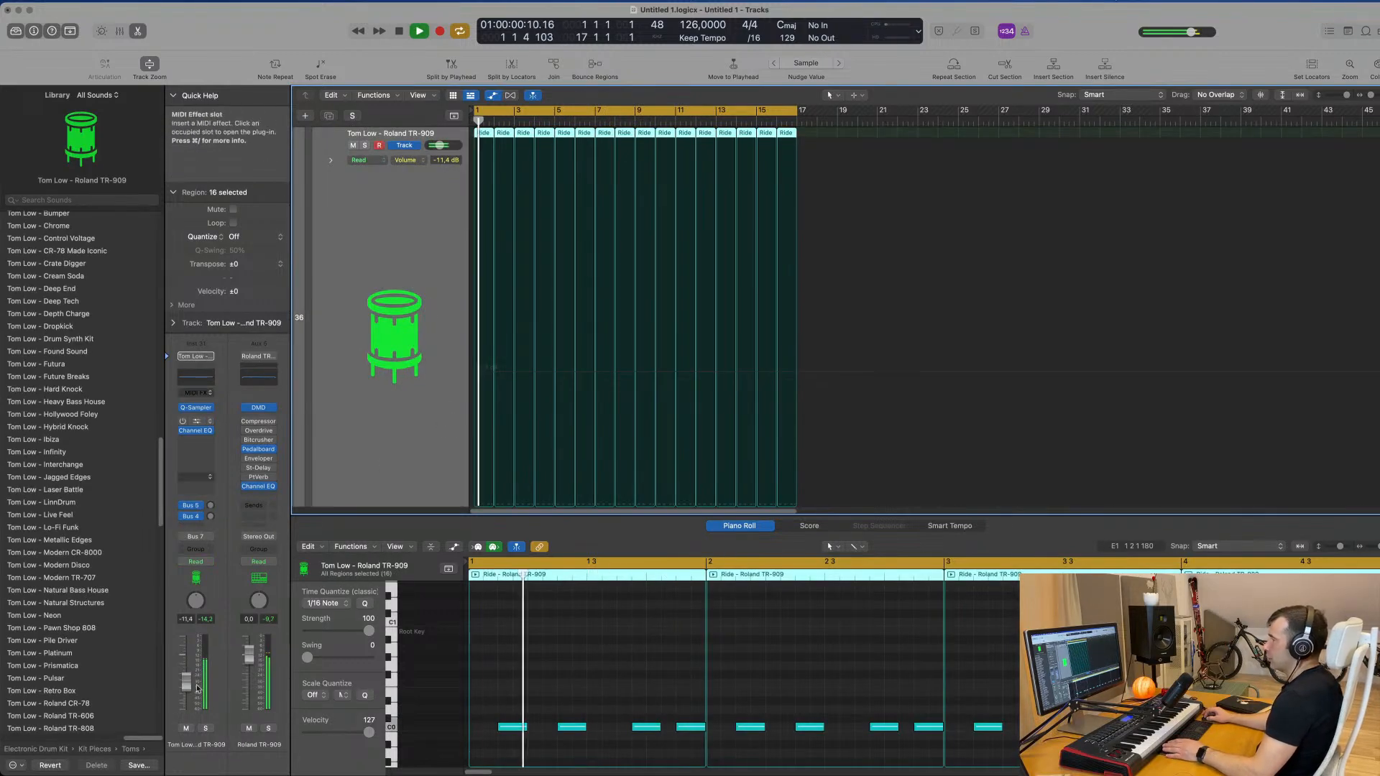
left_click(206, 728)
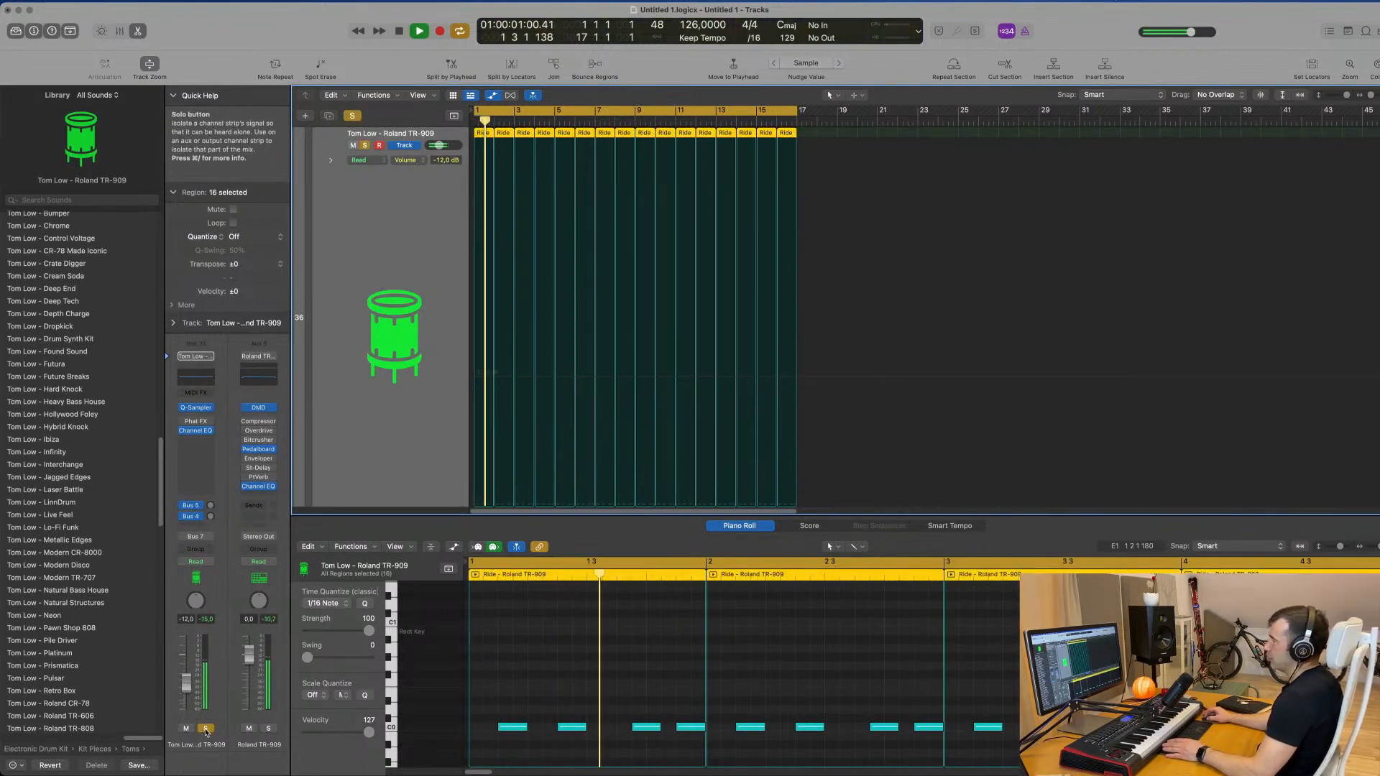
left_click(205, 728)
key("space")
key("space")
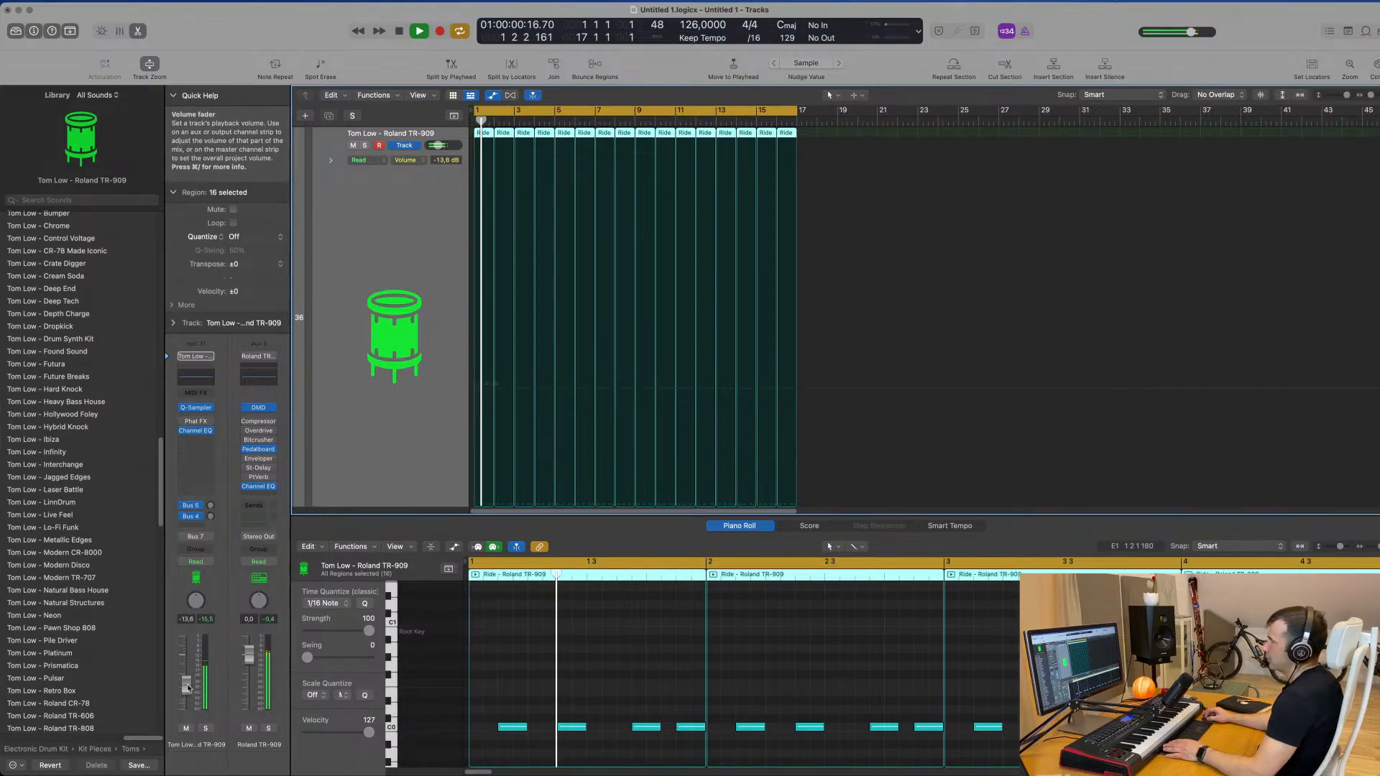
left_click(205, 728)
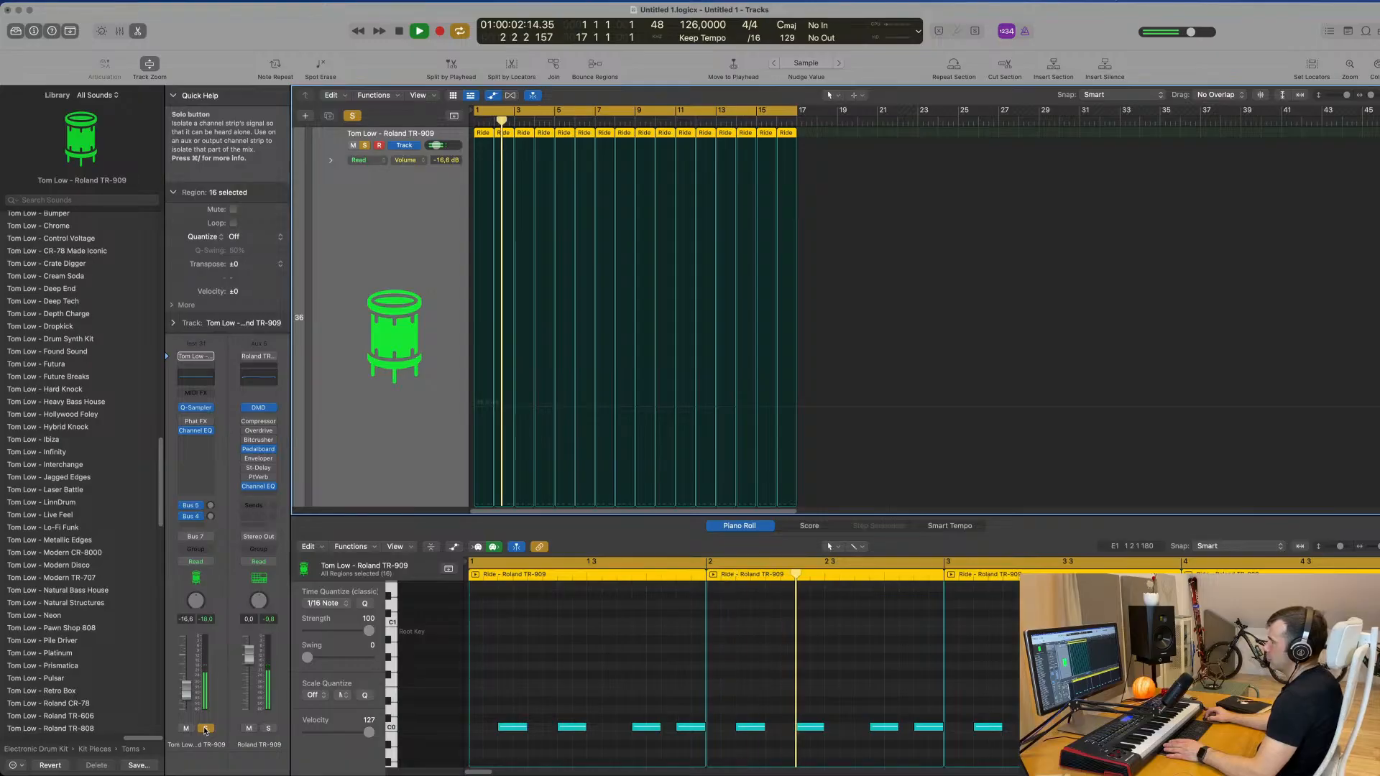
left_click(205, 728)
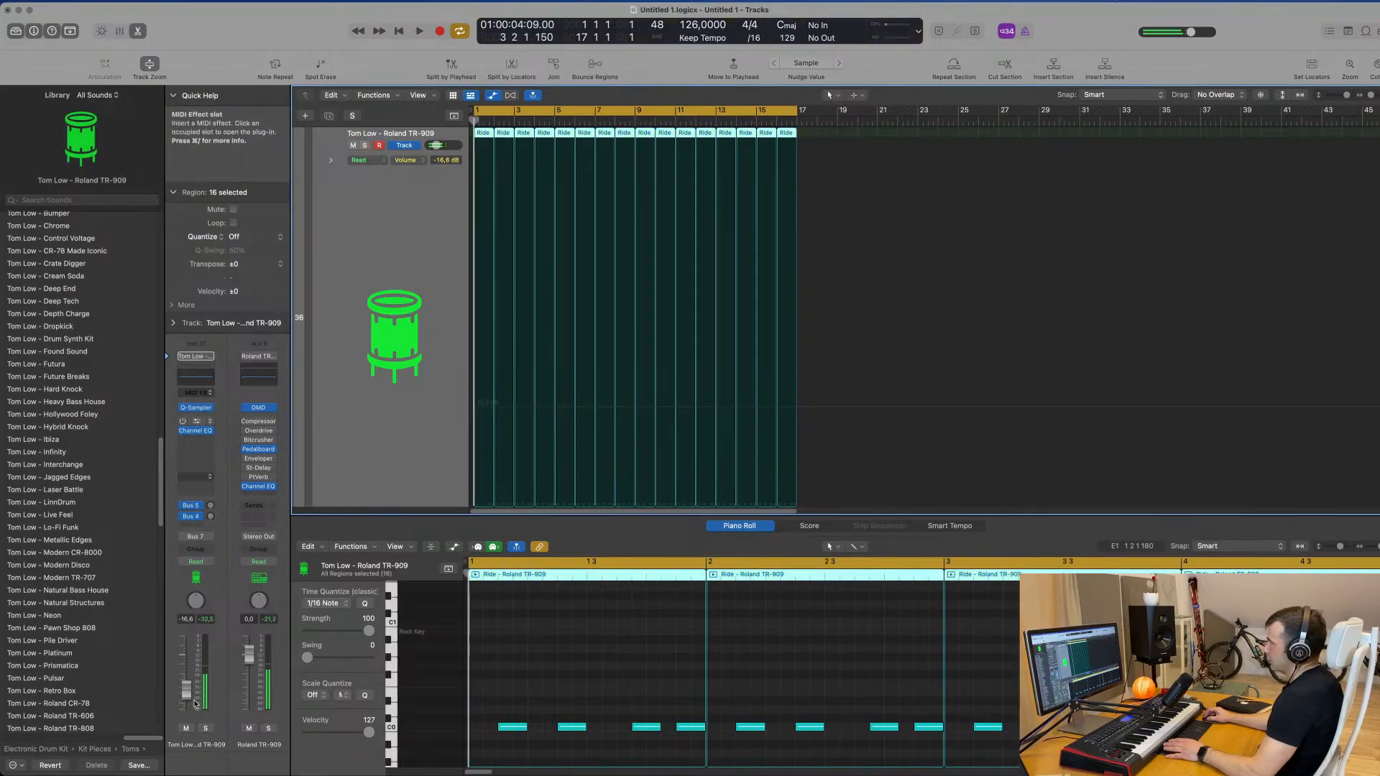
key("ctrl+z")
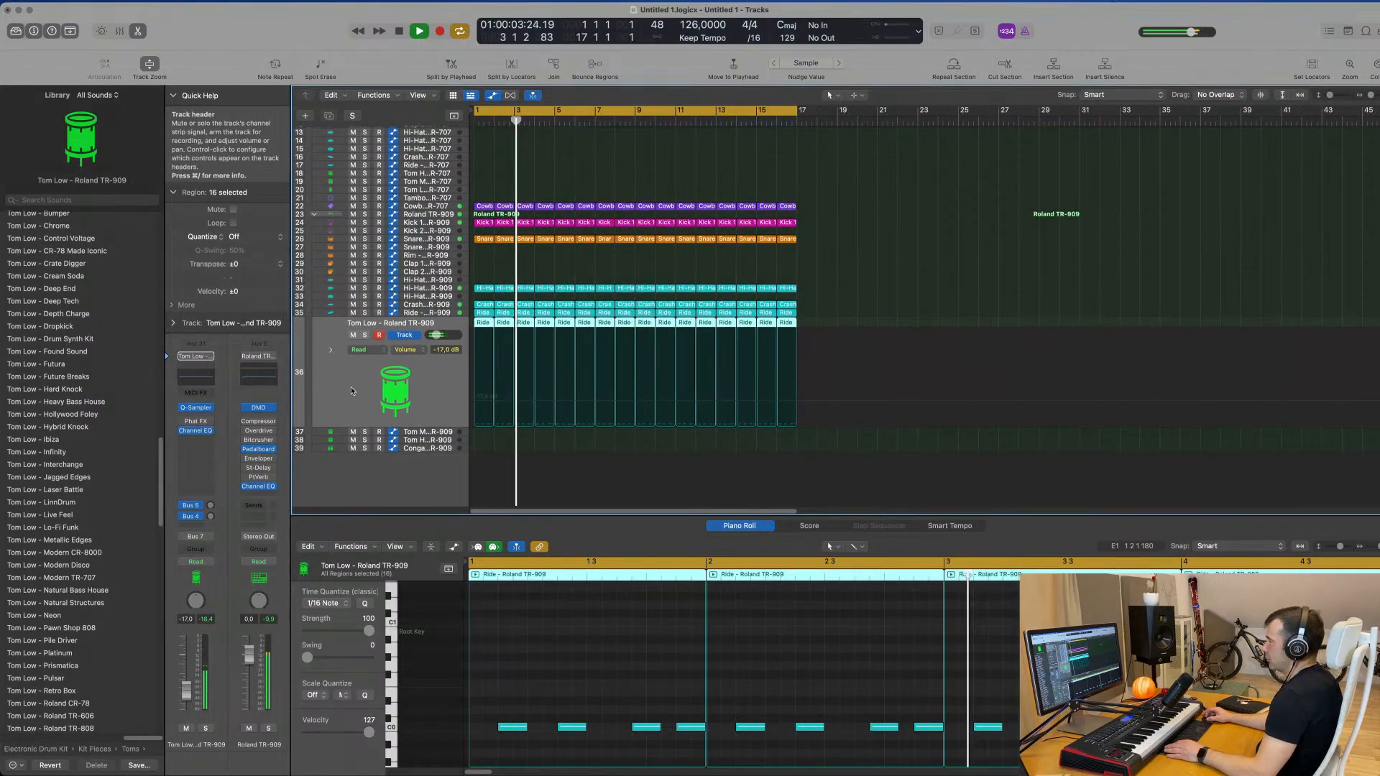
left_click(638, 265)
key("Return")
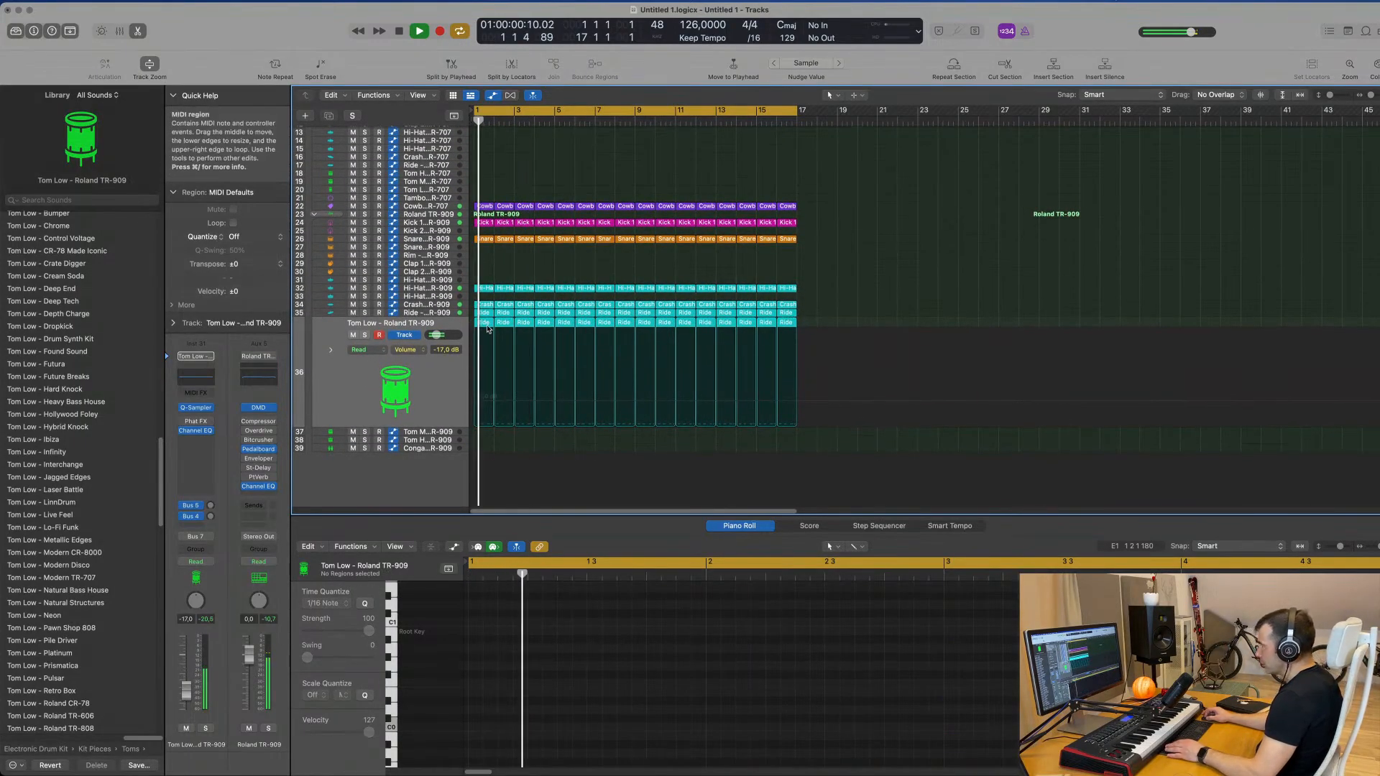
Copy the first Tom Low region onto the Tom Mid track, keep only its first two notes, and move the second a sixteenth earlier
left_click(485, 324)
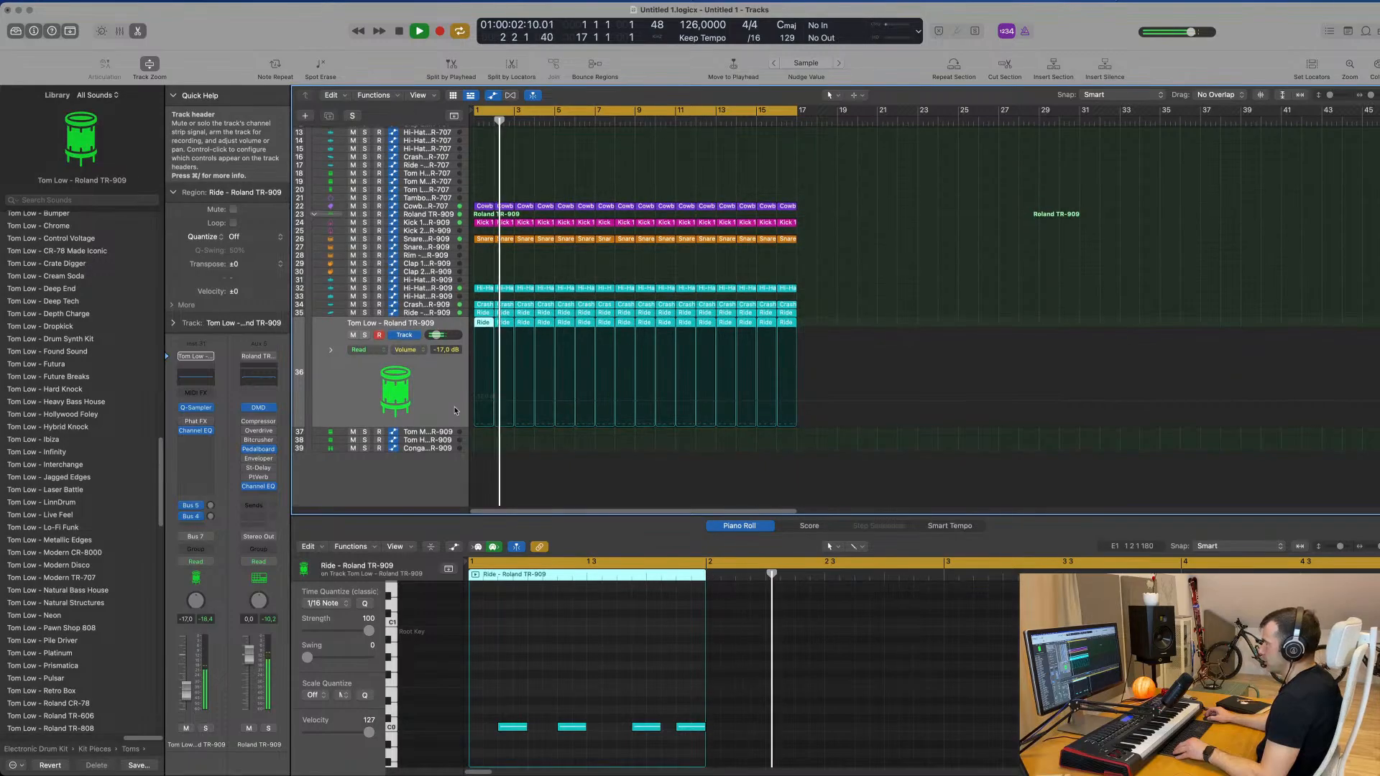
left_click_drag(483, 322, 481, 432)
key("space")
left_click_drag(570, 730, 557, 730)
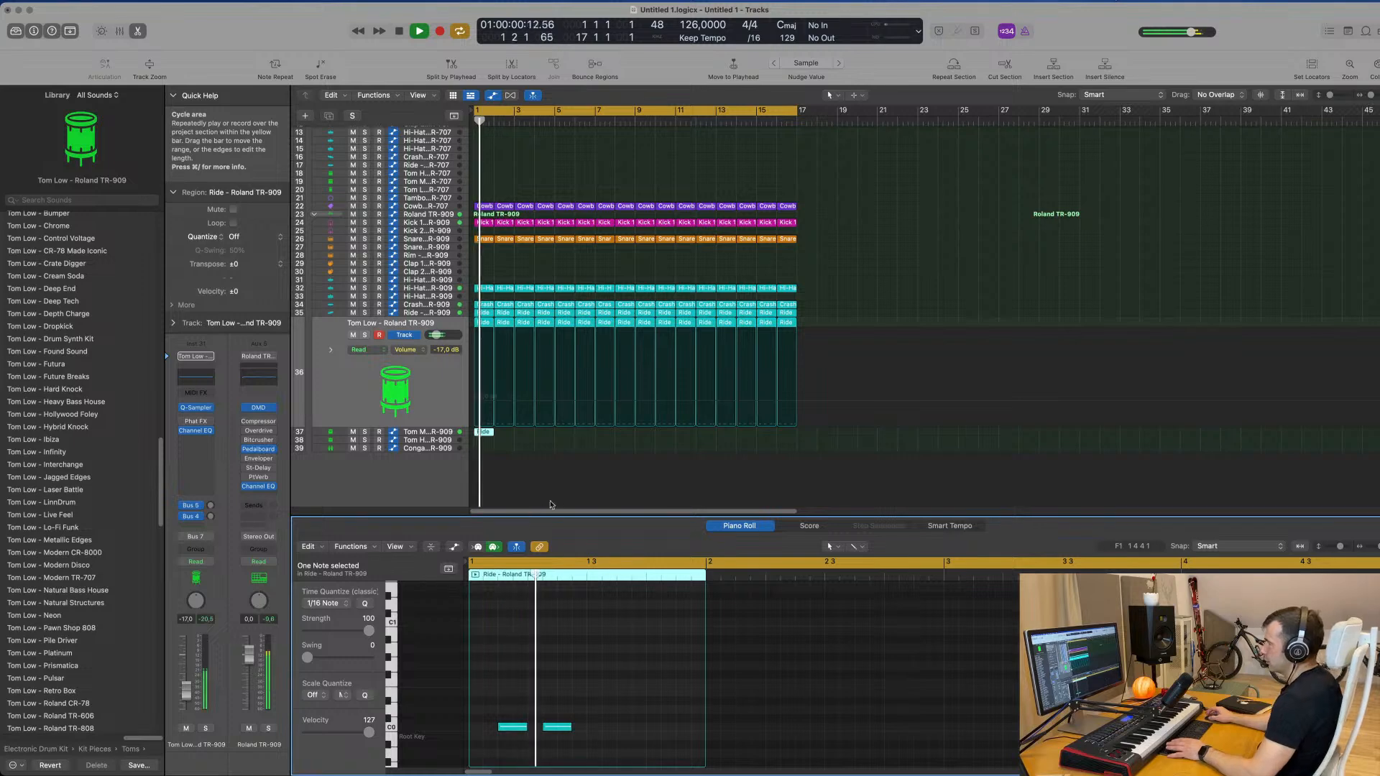
Lower the Tom Mid track's volume to about -16.6 dB and play it in the mix
left_click(425, 433)
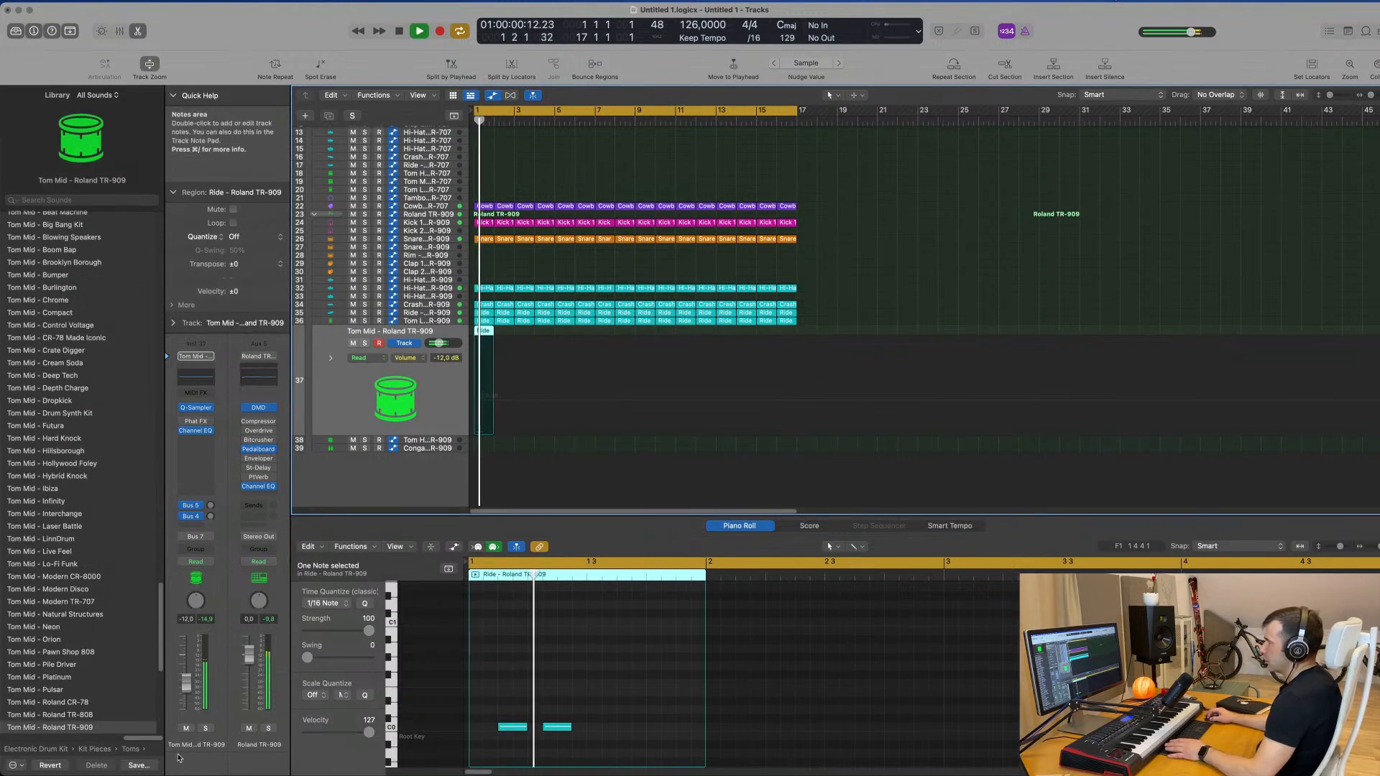
left_click_drag(186, 683, 184, 694)
key("space")
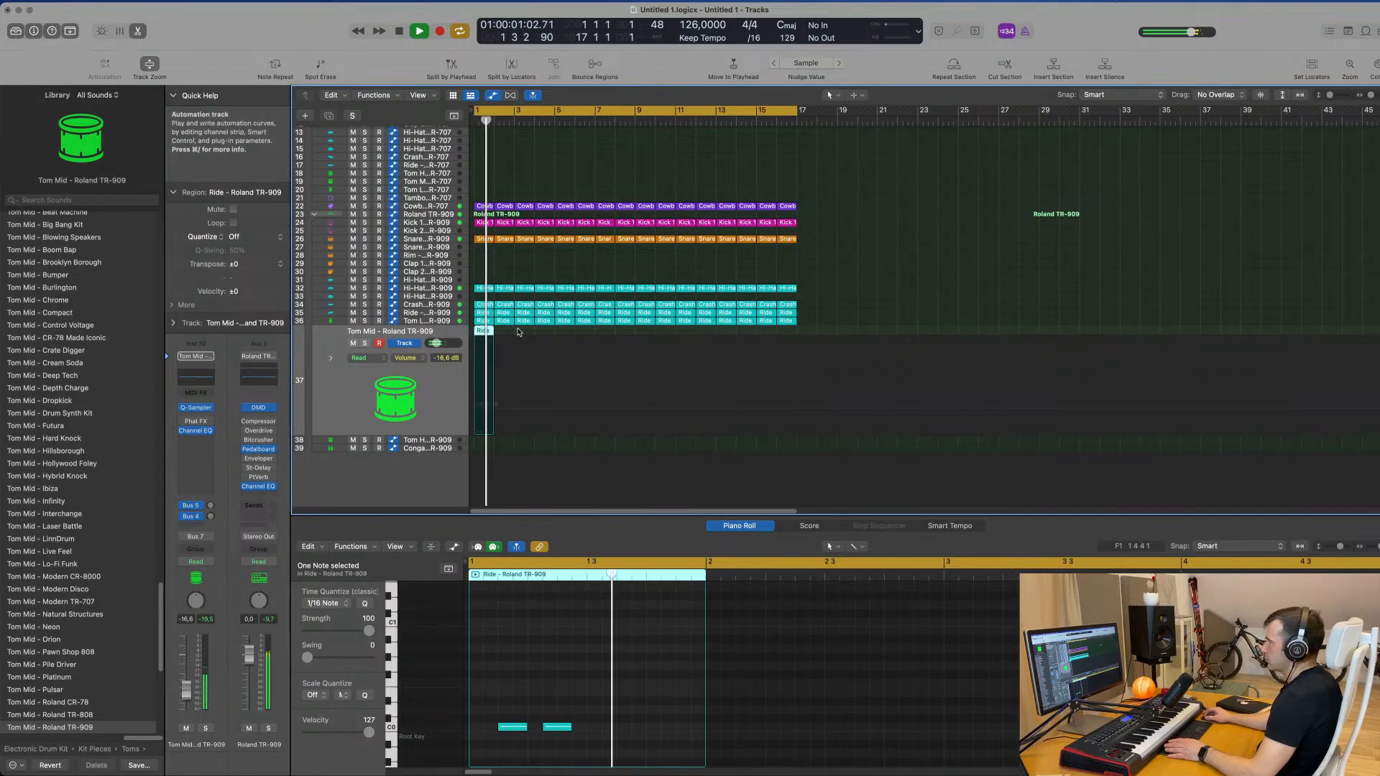
Repeat the one-bar Tom Mid region back to back through bar 16
key("super+r")
key("super+r")
key("super+r")
key("super+r")
key("super+r")
key("super+r")
key("super+r")
key("super+r")
key("super+r")
key("super+r")
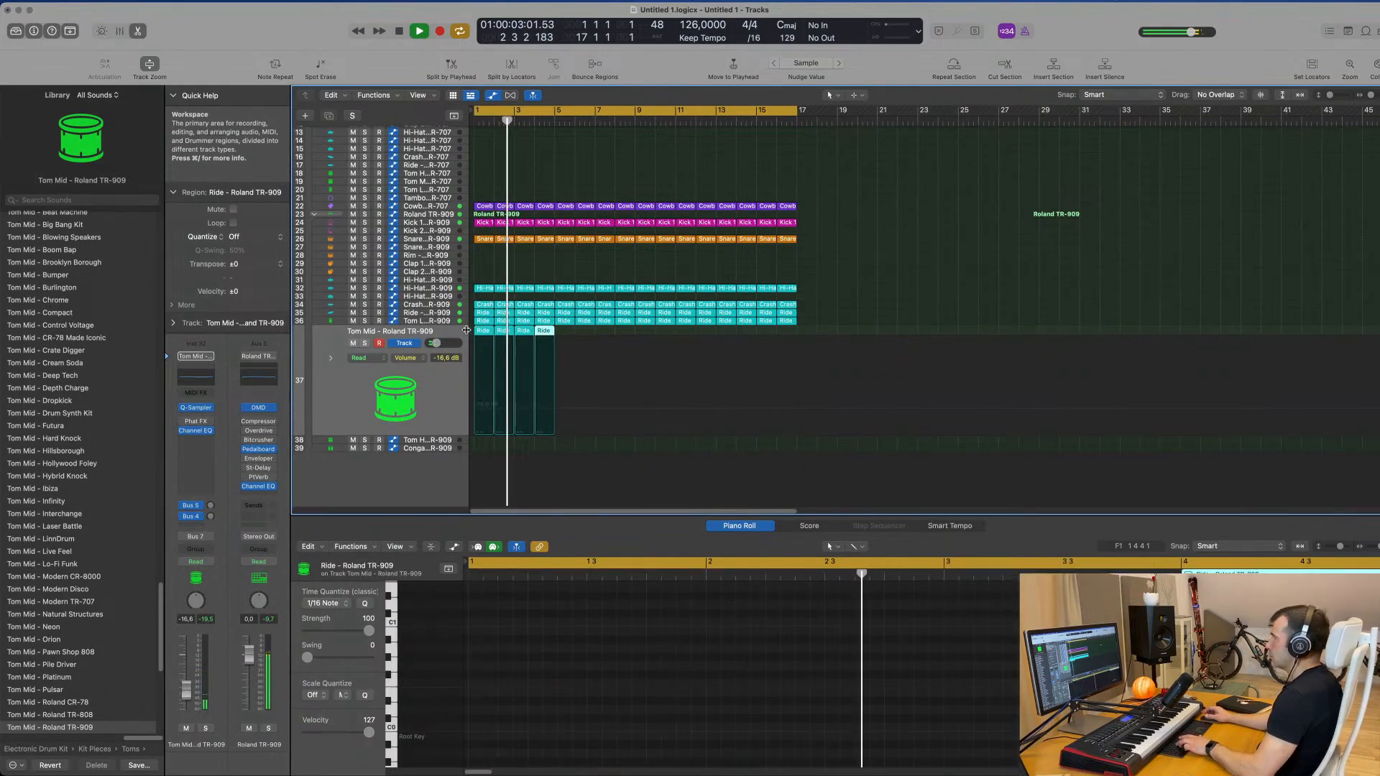
key("super+r")
key("super+r")
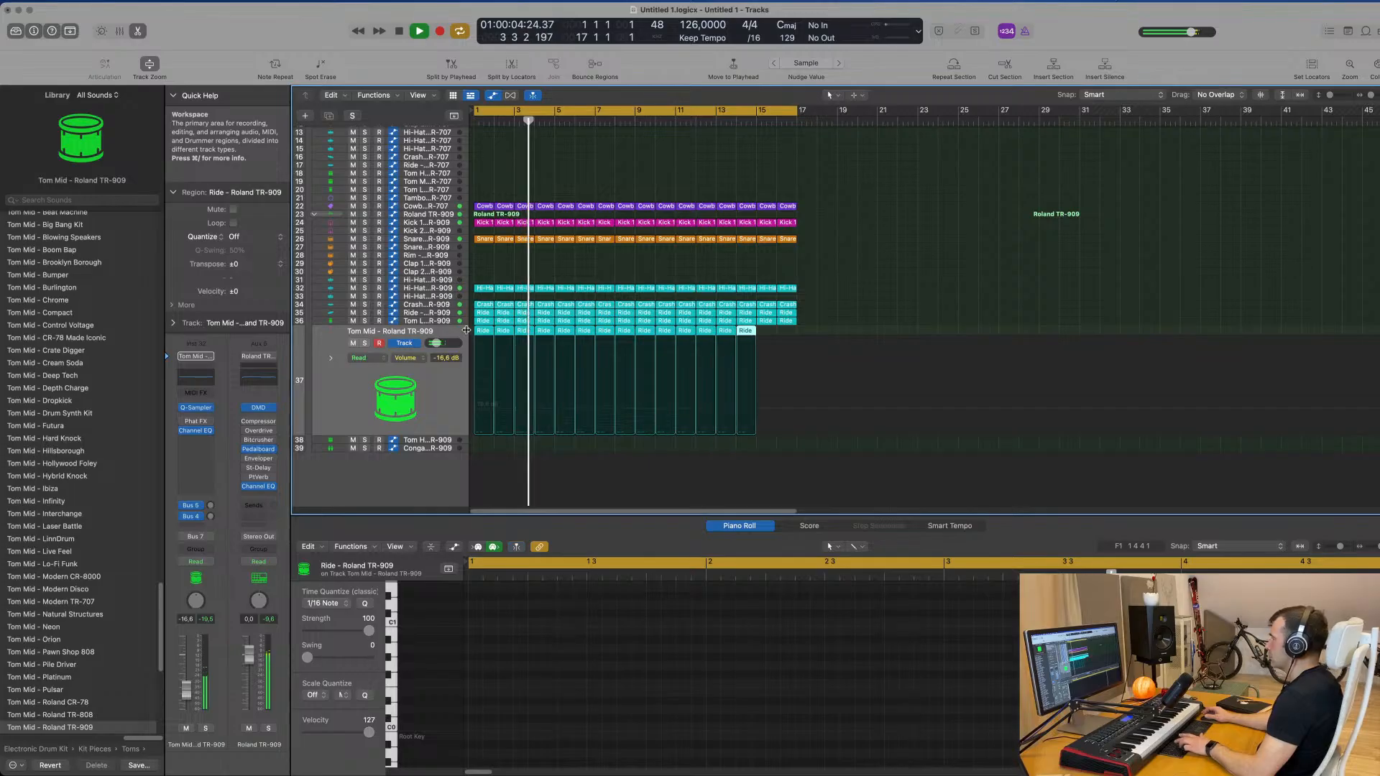
key("super+r")
left_click(308, 394)
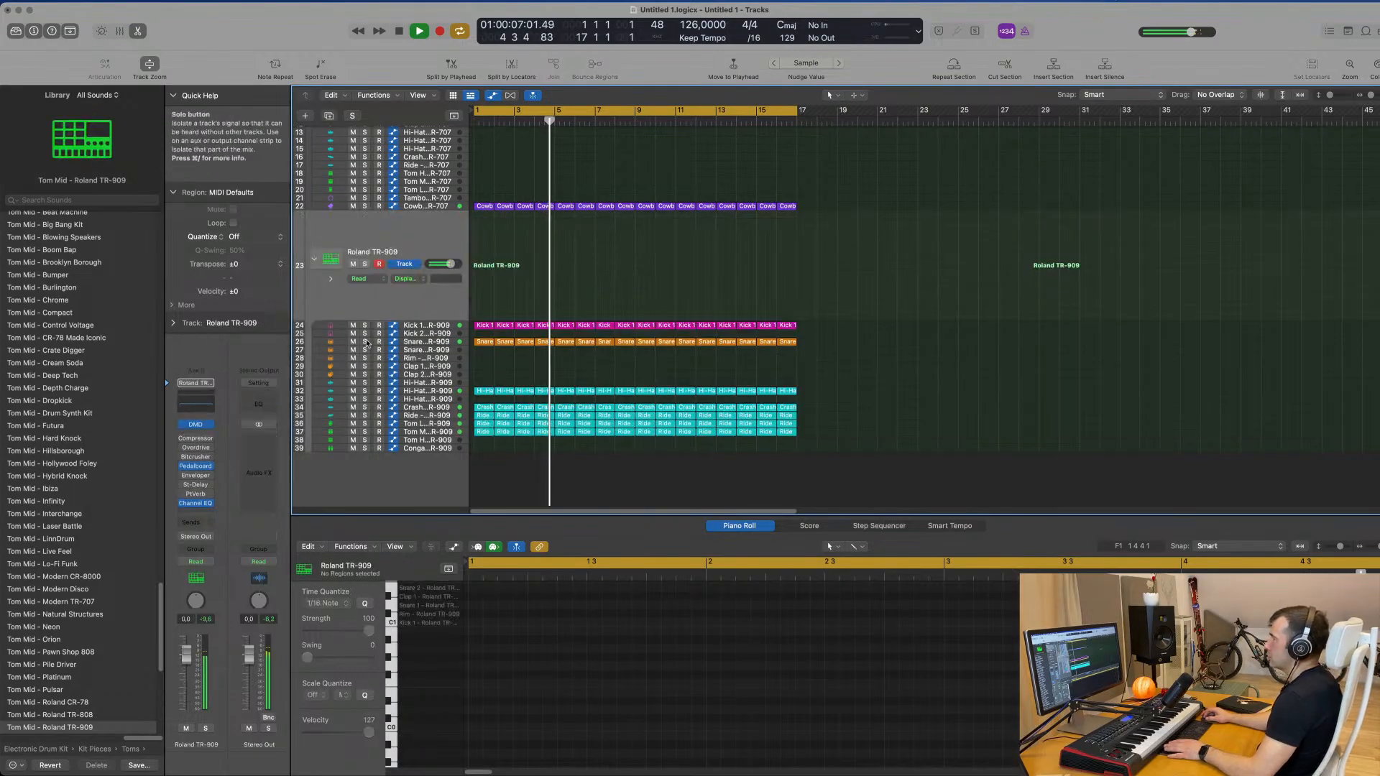
Raise the Tom Mid track's Bus 4 delay send to about -4.6 dB and set its volume to -17.0 dB
left_click(385, 431)
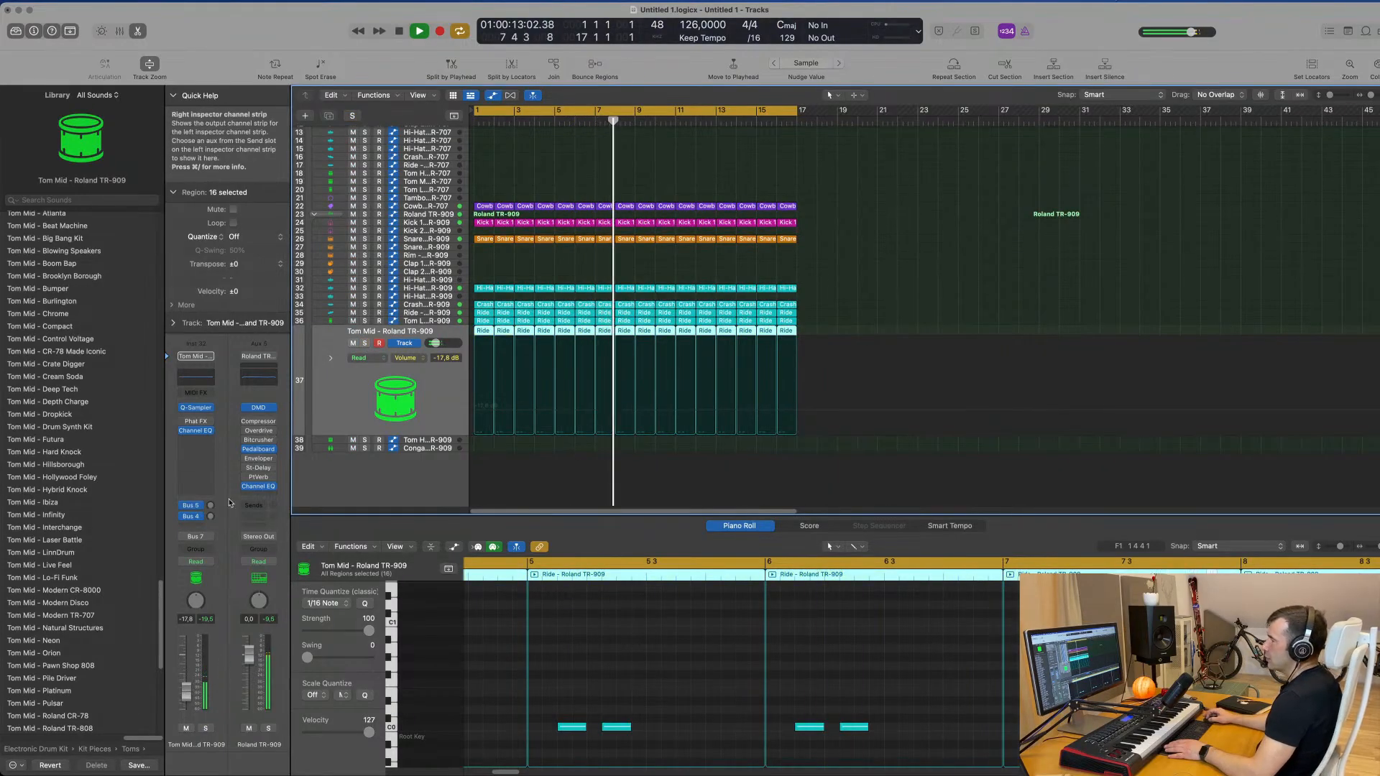
left_click(210, 516)
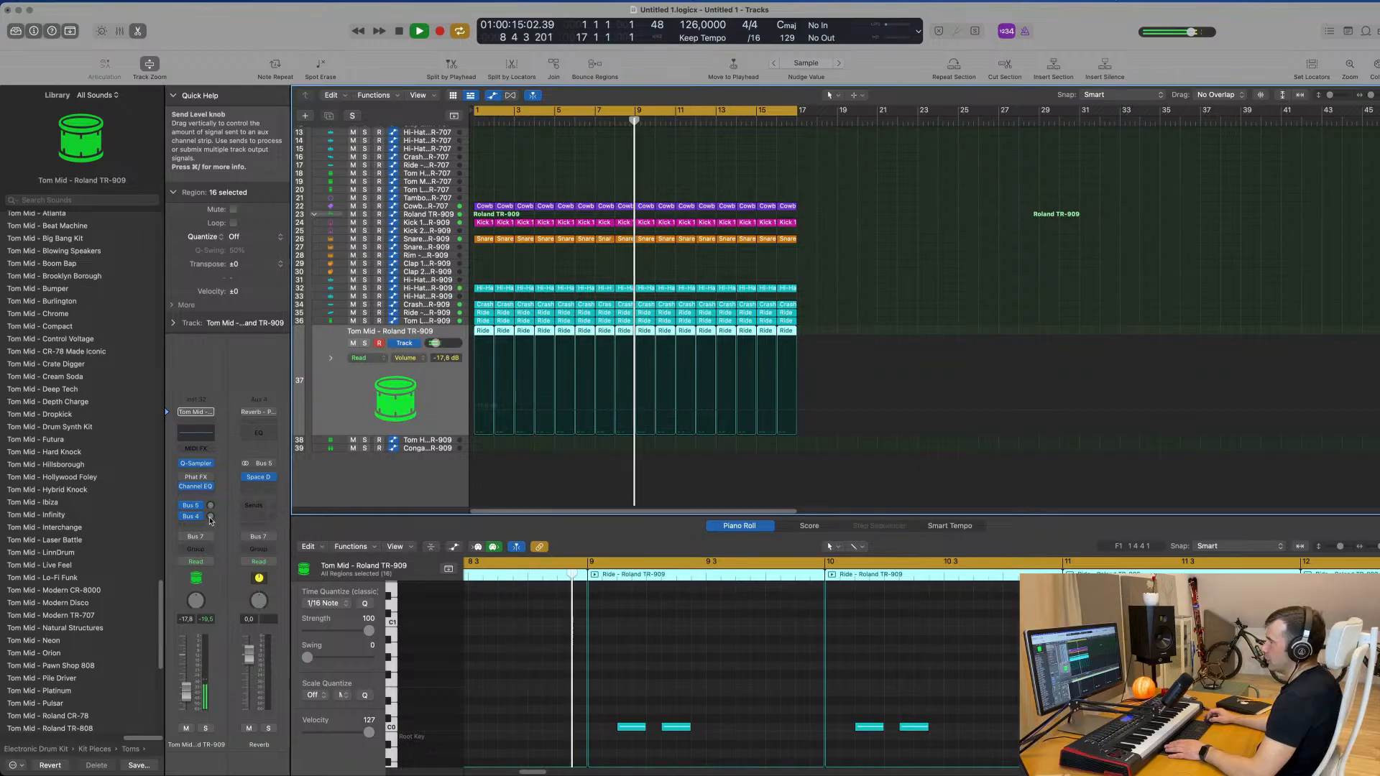
left_click_drag(212, 520, 213, 523)
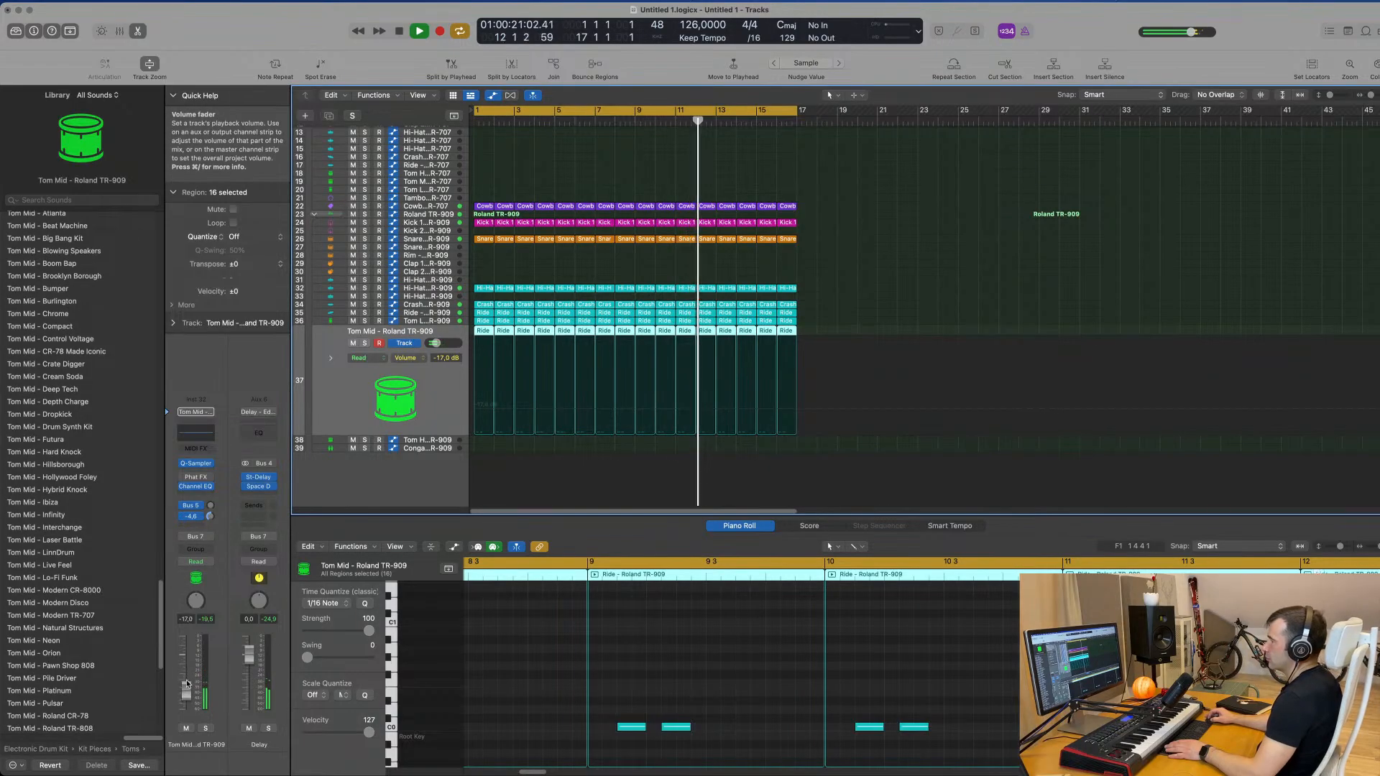
Copy the first TR-909 Kick 1 region onto the Modern TR-707 Kick 1 track at bar 1 and play it back
scroll(639, 255, "up", 5)
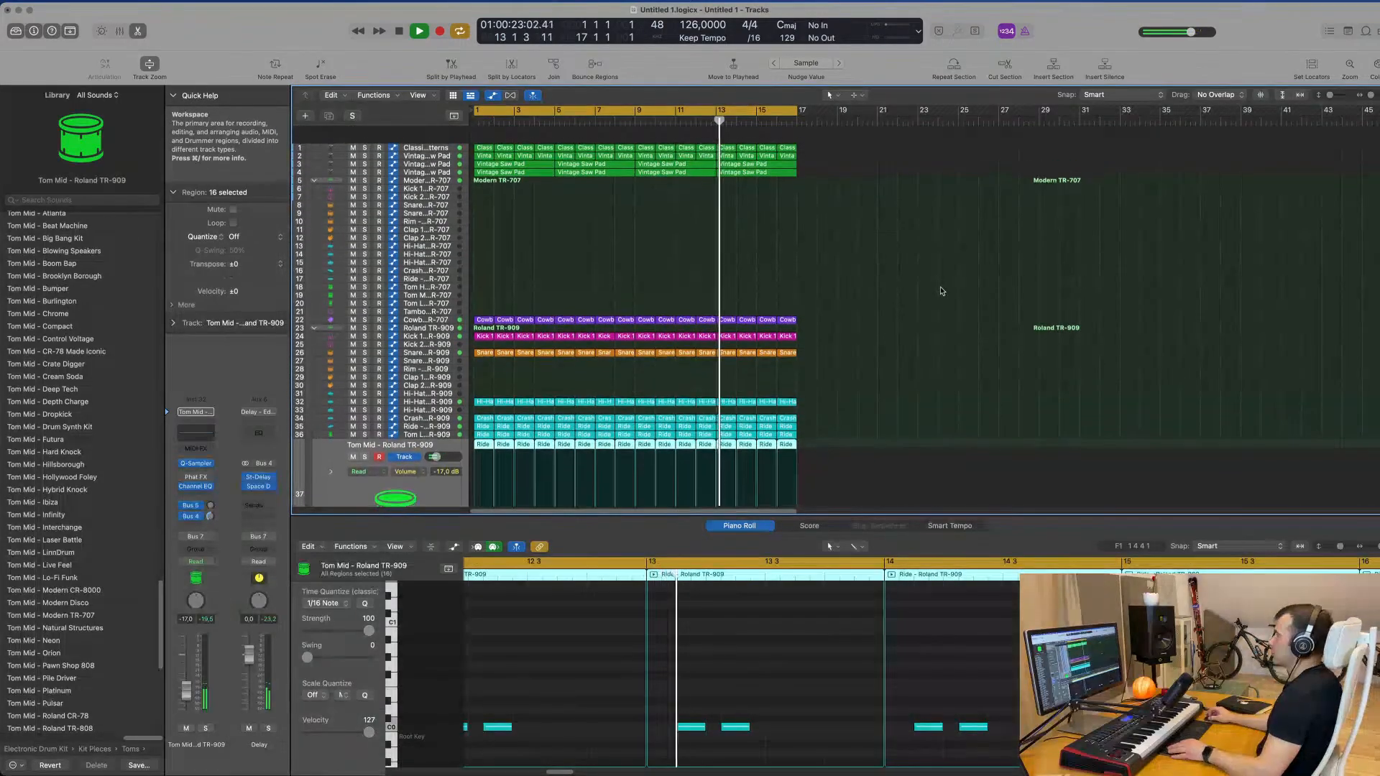
left_click(638, 254)
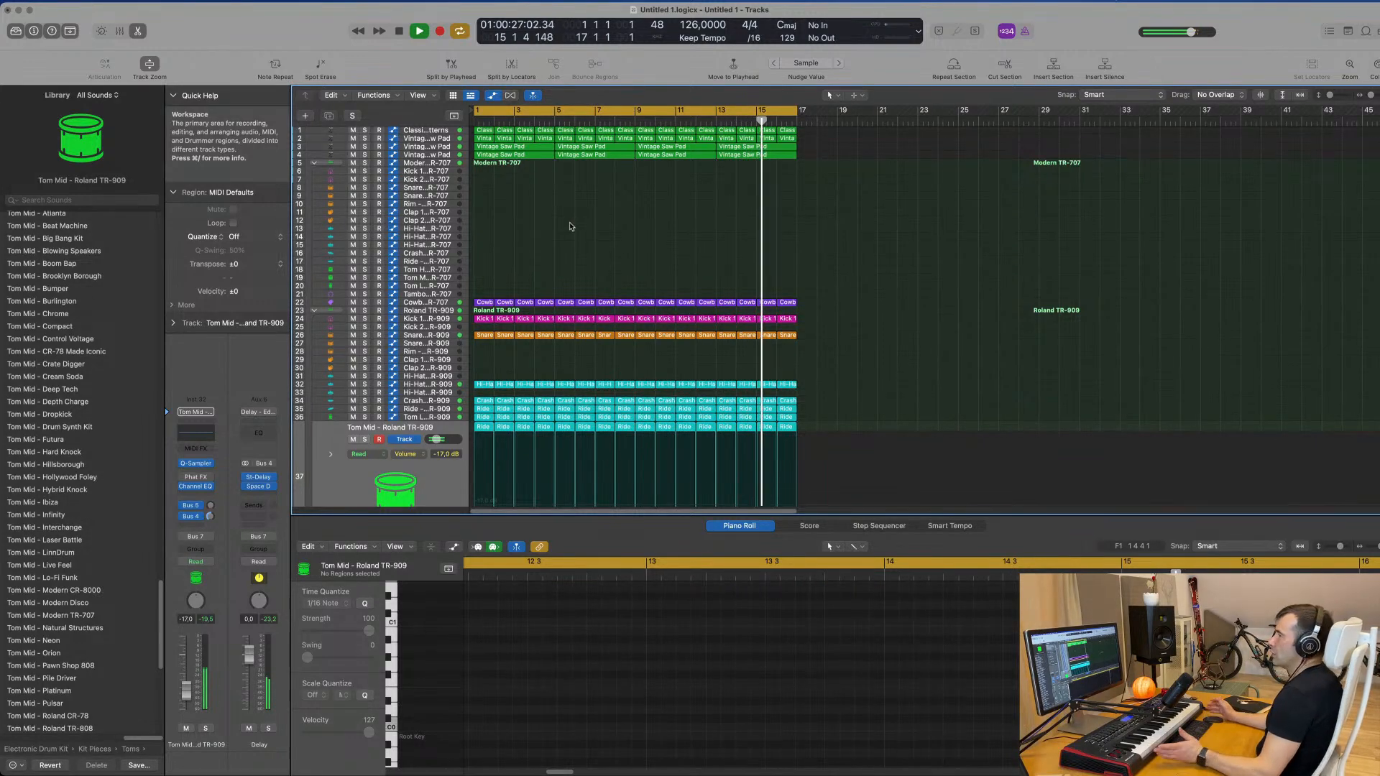
left_click(476, 318)
left_click_drag(474, 318, 481, 173)
key("space")
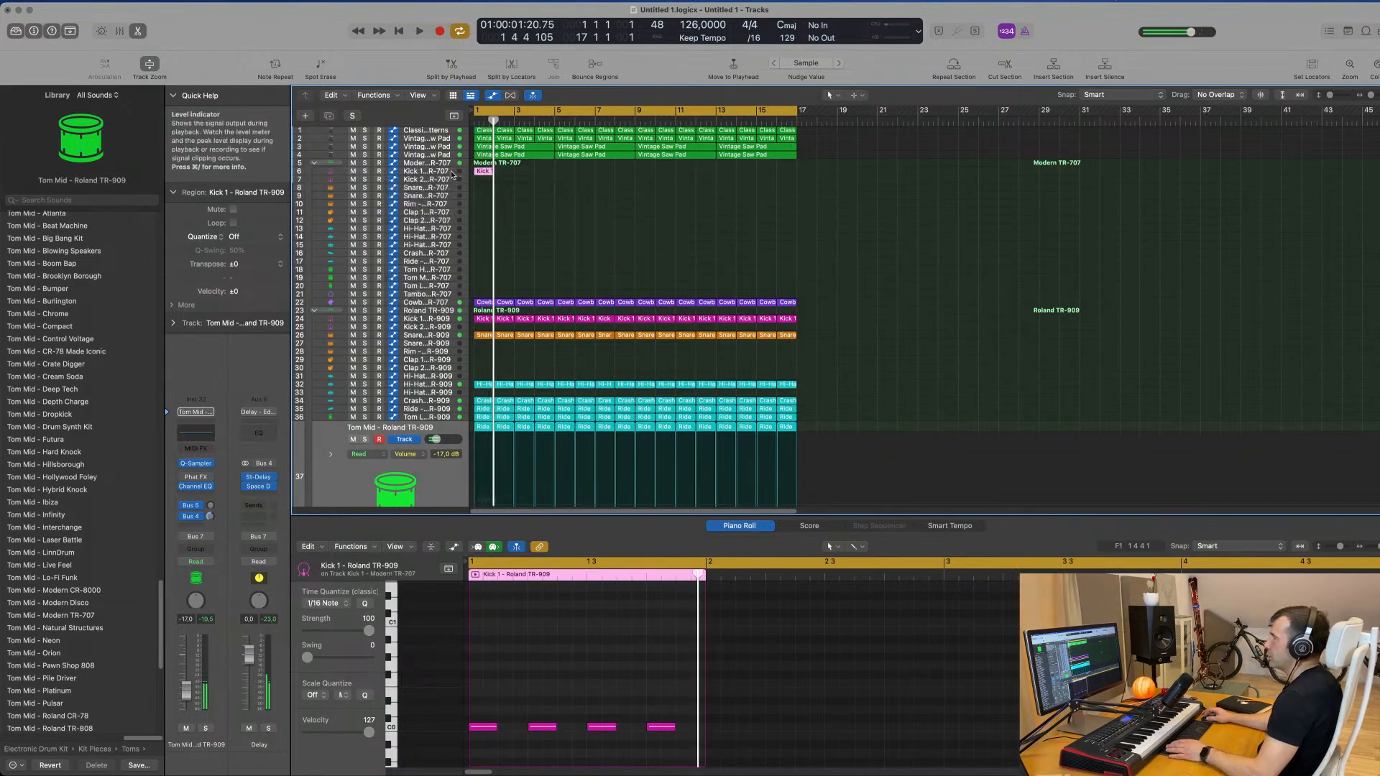
Transpose the four notes of the TR-707 Kick 1 region up to C1 and audition them with the track soloed
left_click(454, 174)
key("space")
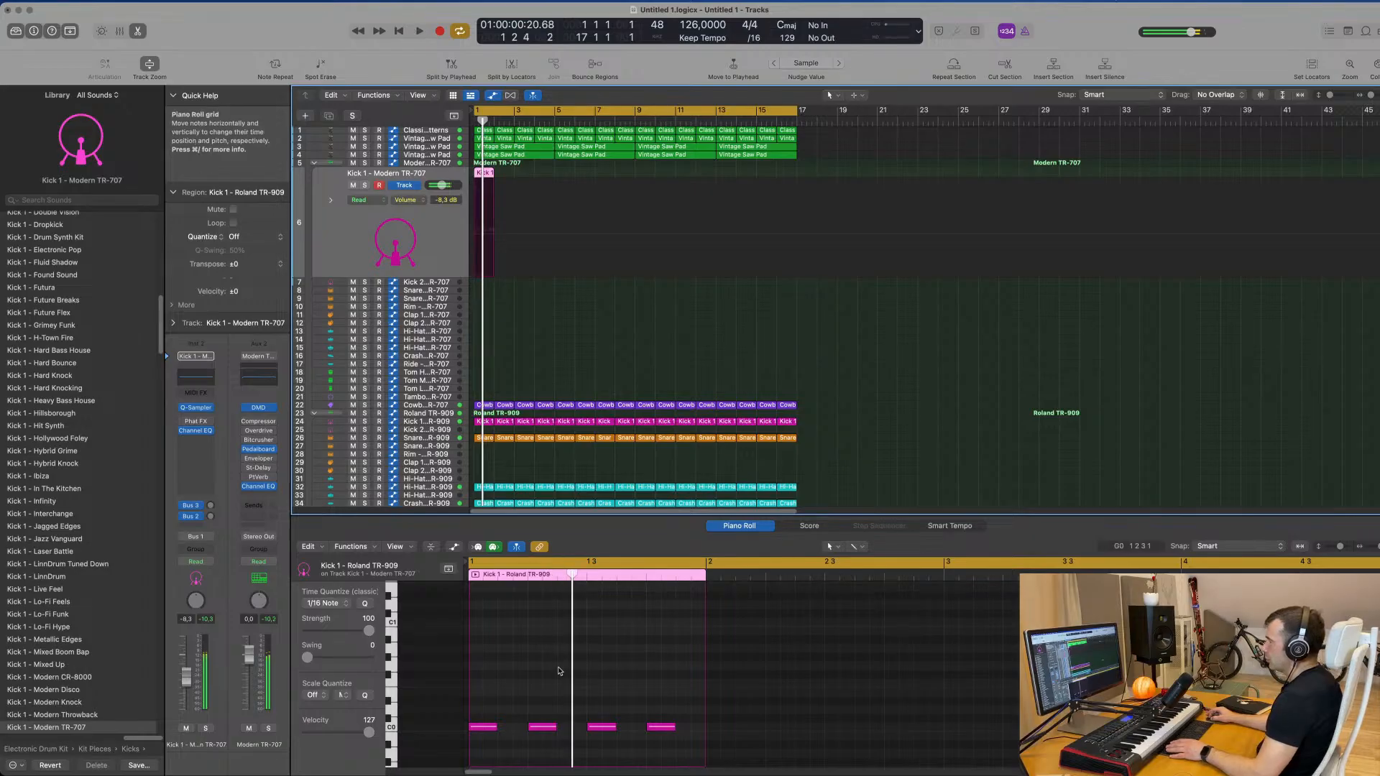
left_click(365, 187)
key("space")
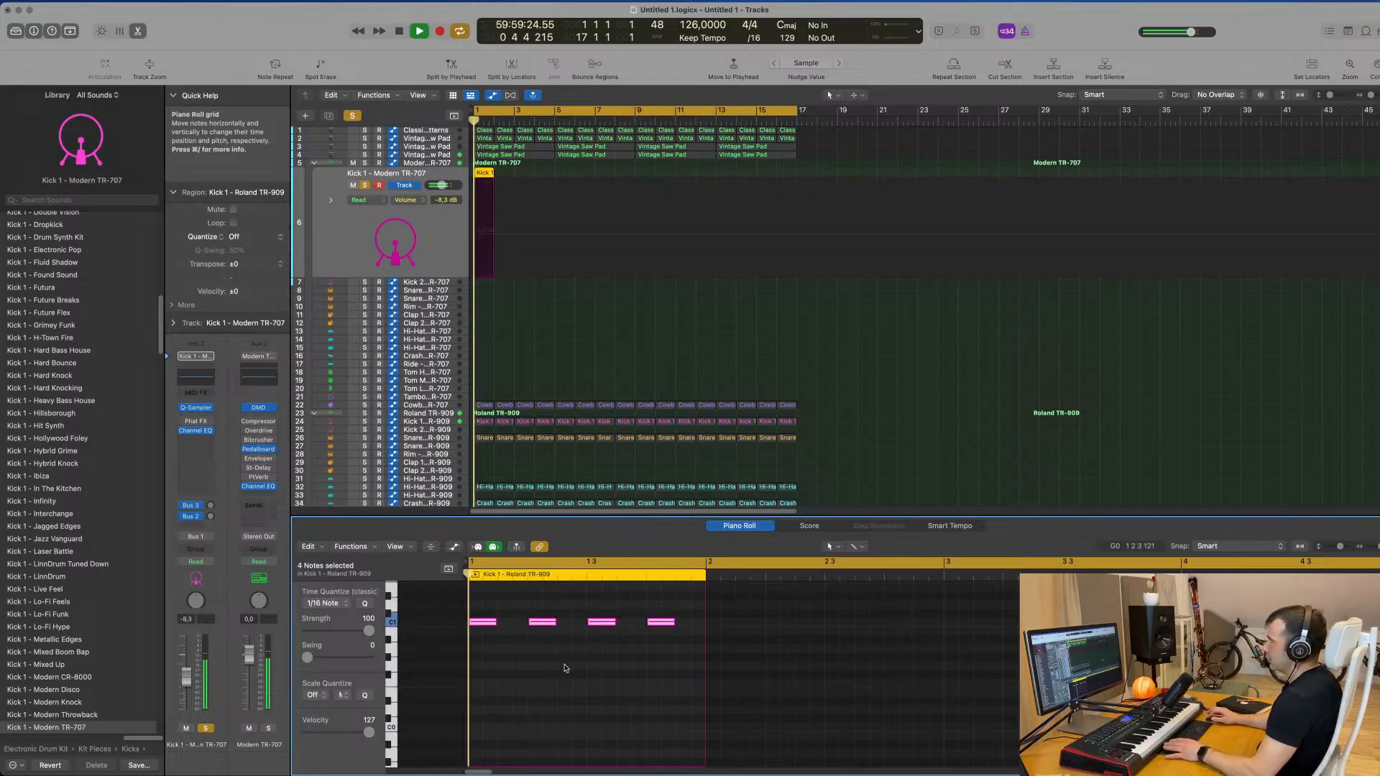
key("space")
Unsolo the TR-707 Kick 1 track and lower its volume to -11.6 dB
left_click(365, 186)
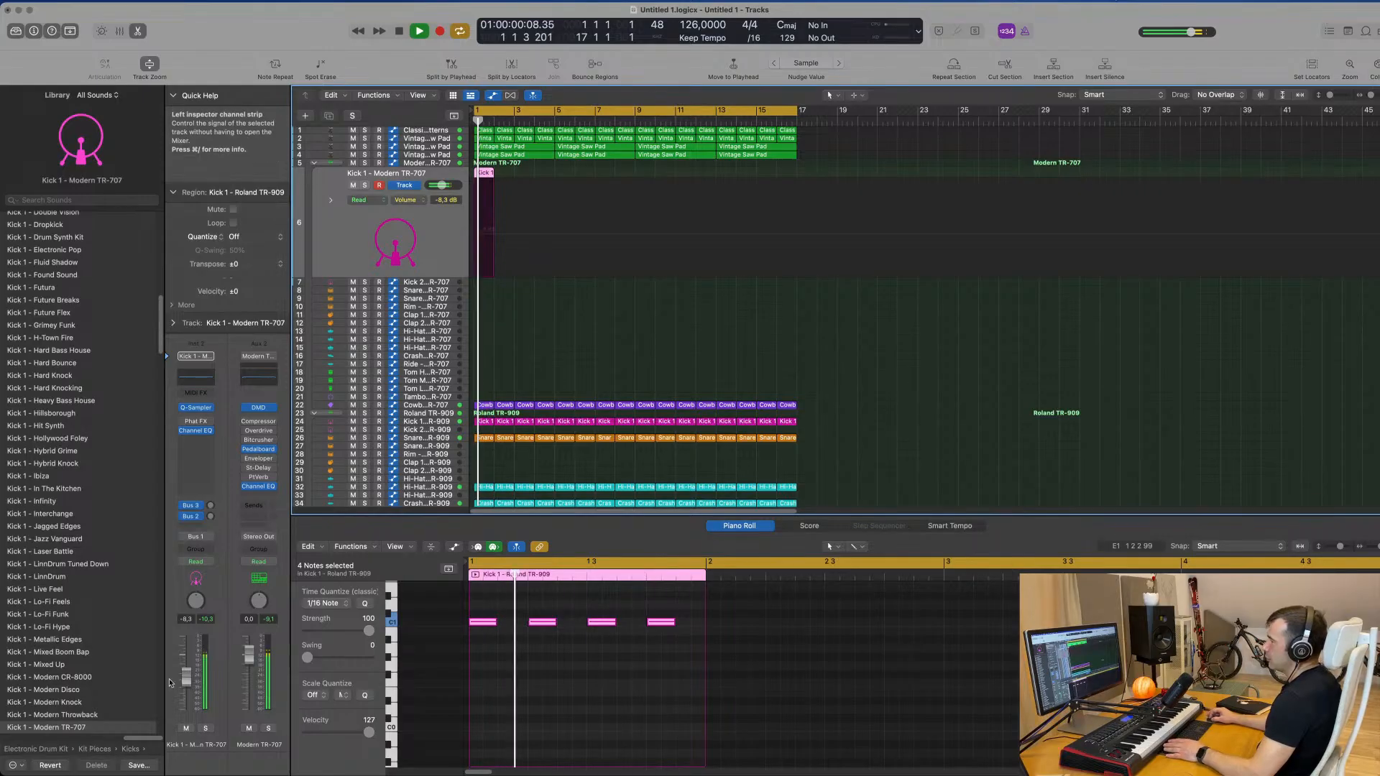
left_click_drag(186, 676, 186, 679)
key("space")
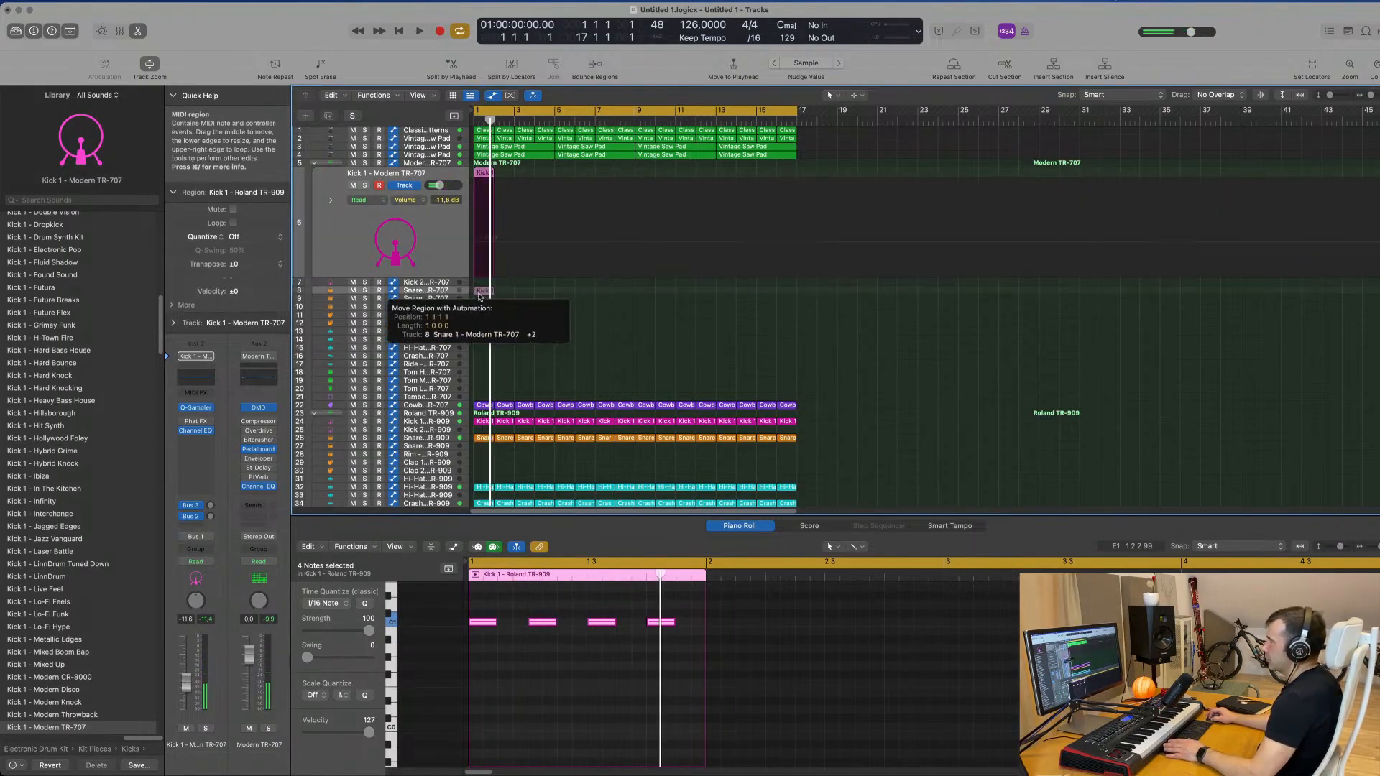
Move the kick region down to the TR-707 Kick 2 track and lower that track's volume to -7.8 dB, auditioning it soloed
left_click_drag(478, 286, 479, 286)
key("space")
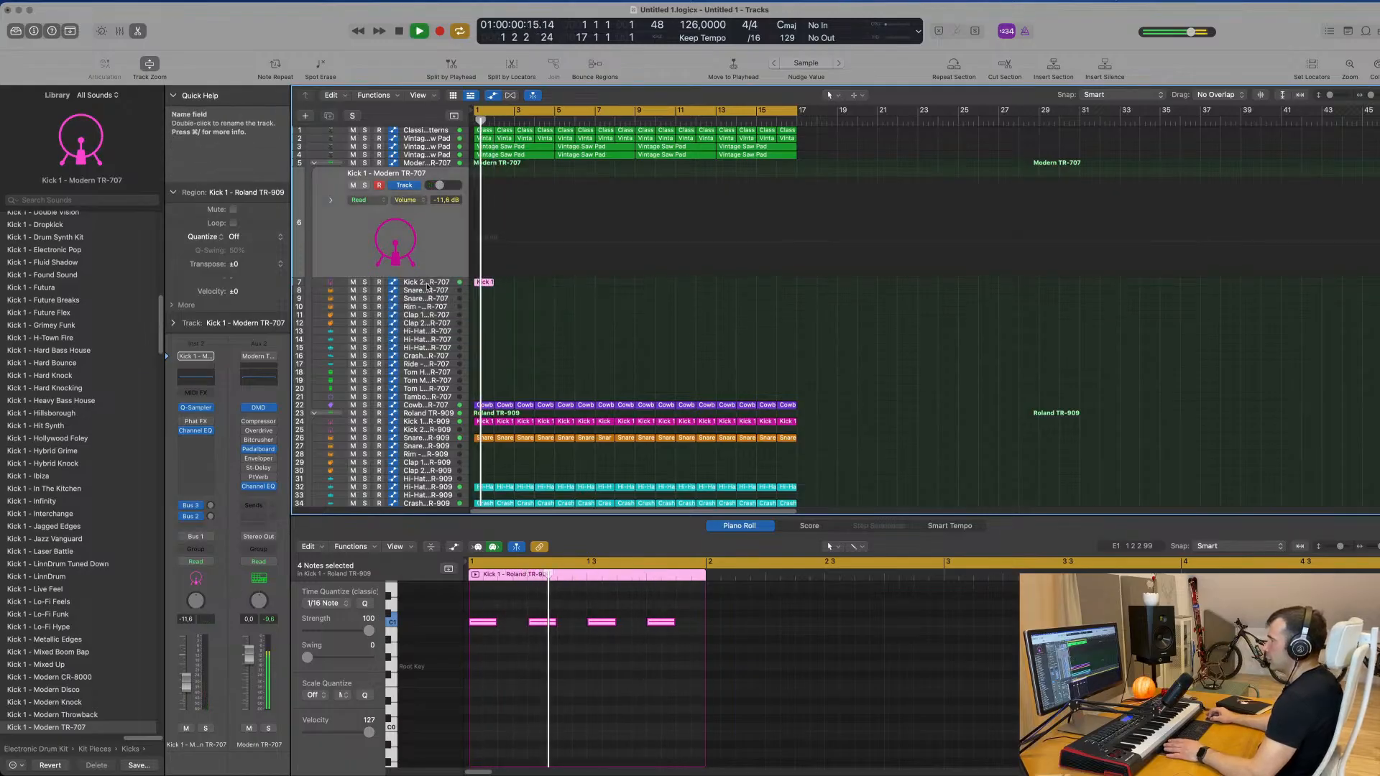
key("Down")
left_click(206, 728)
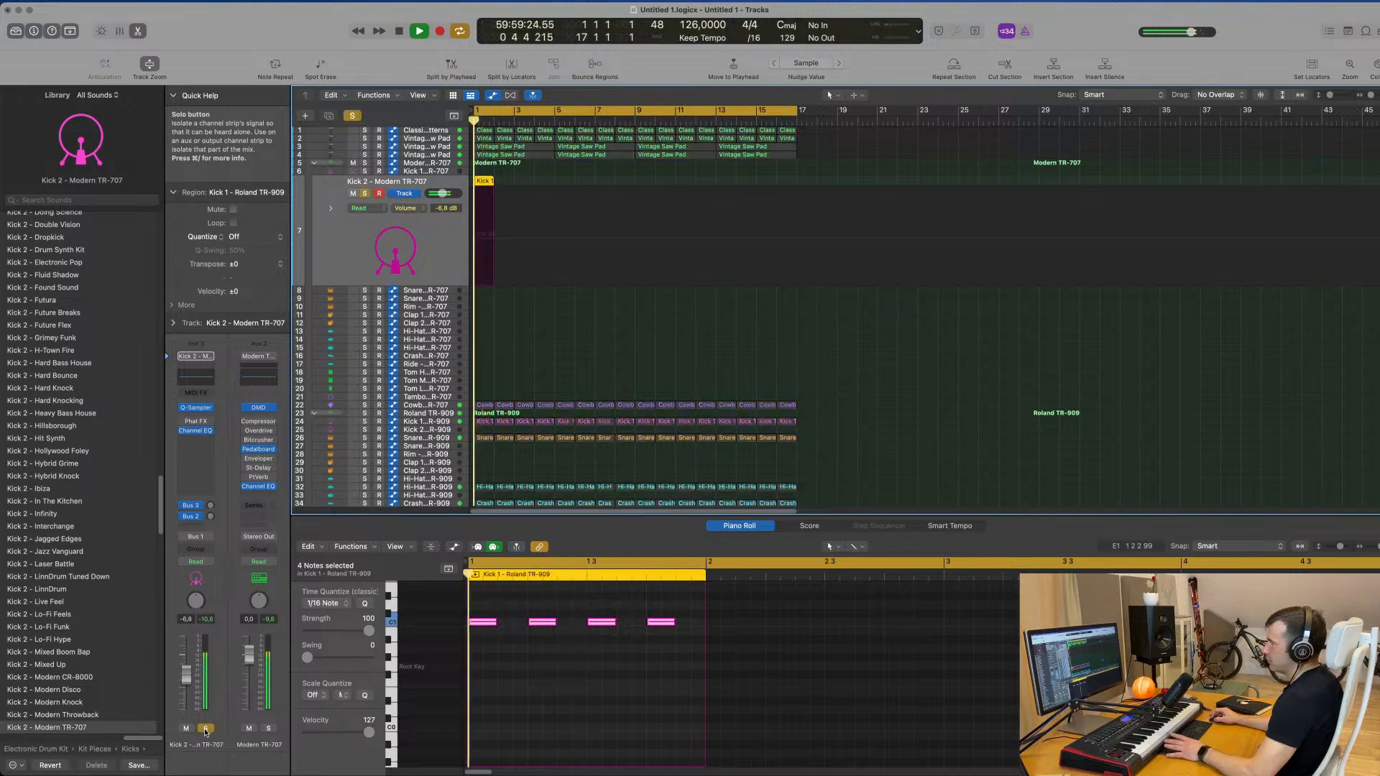
left_click(206, 728)
left_click_drag(186, 674, 186, 677)
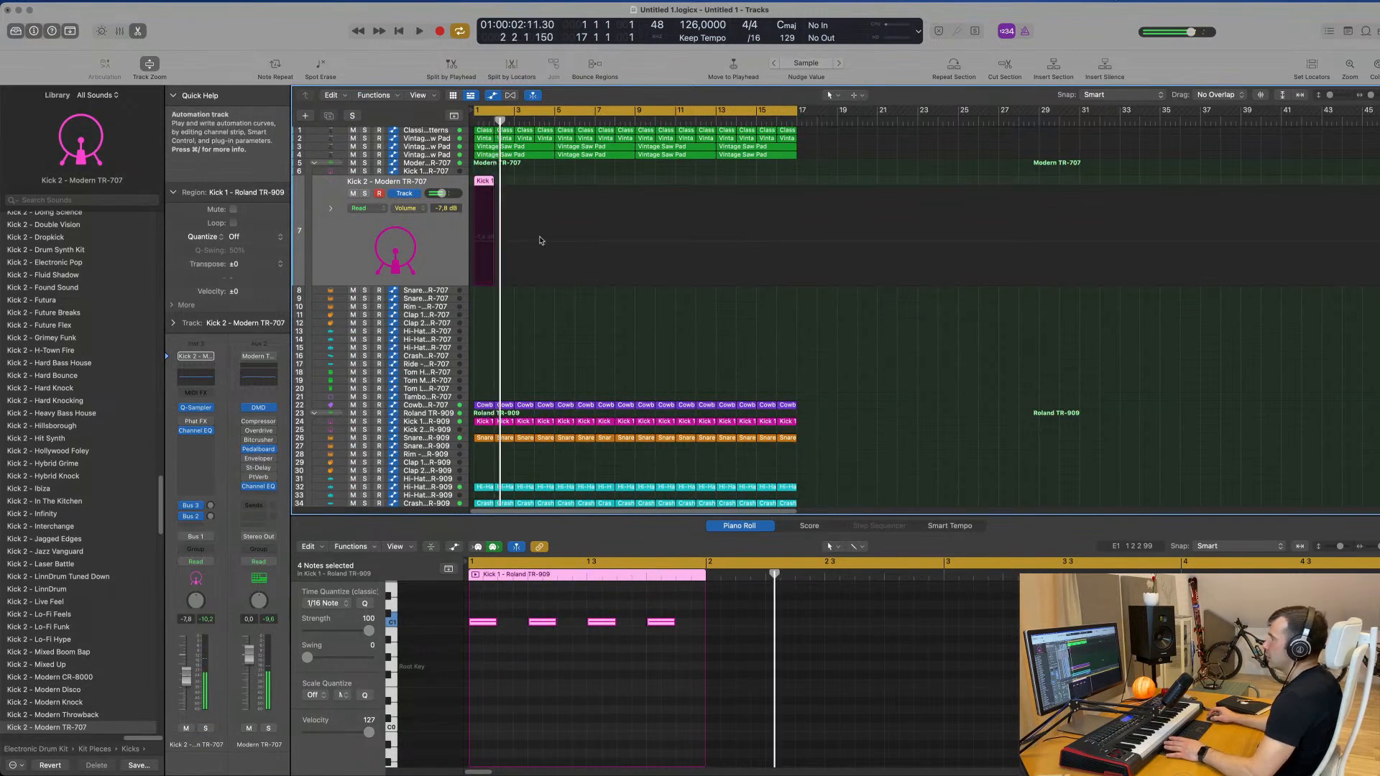
Repeat the one-bar TR-707 Kick 2 region back to back through bar 16 and select all its regions
key("super+r")
key("super+r")
key("super+r")
key("super+r")
key("super+r")
key("super+r")
key("super+r")
key("super+r")
key("super+r")
key("super+r")
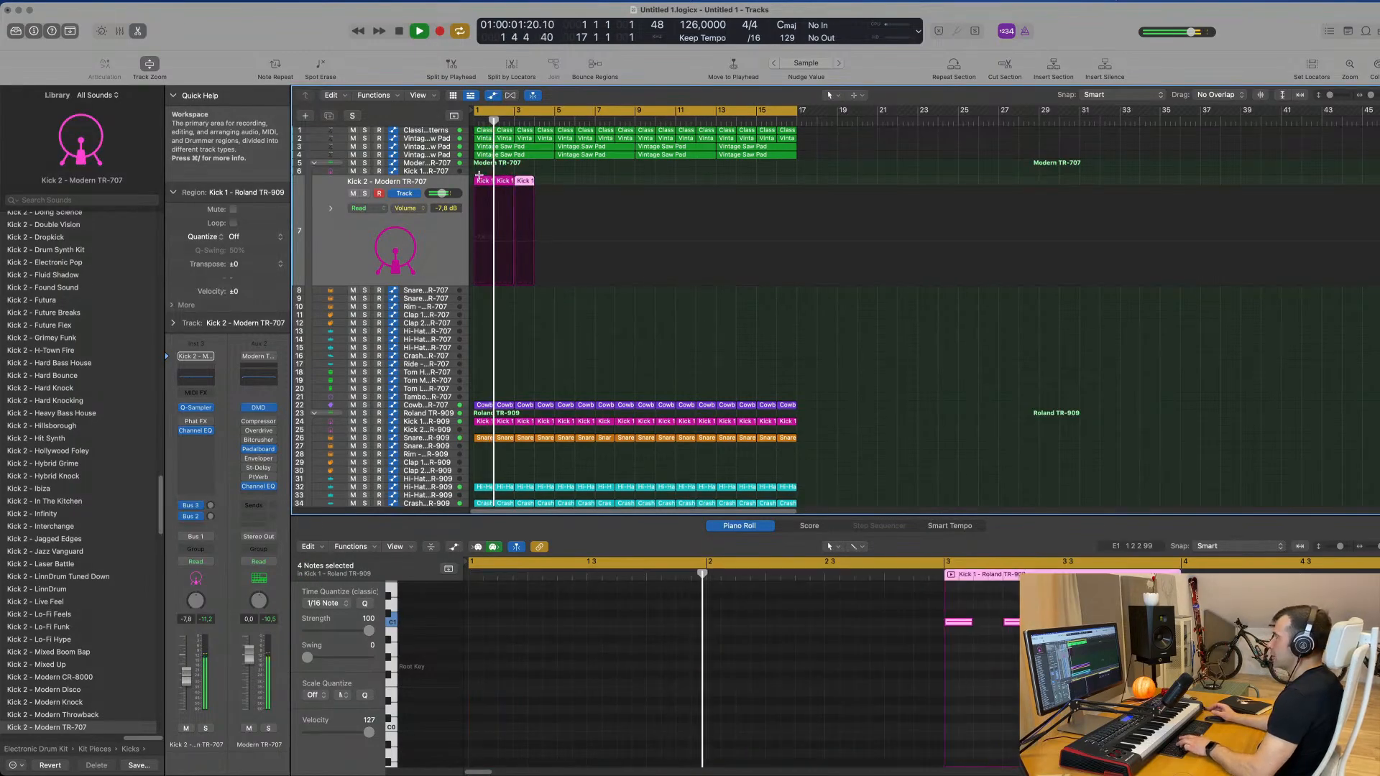
key("super+r")
key("super+r")
key("super+r")
key("super+r")
key("super+r")
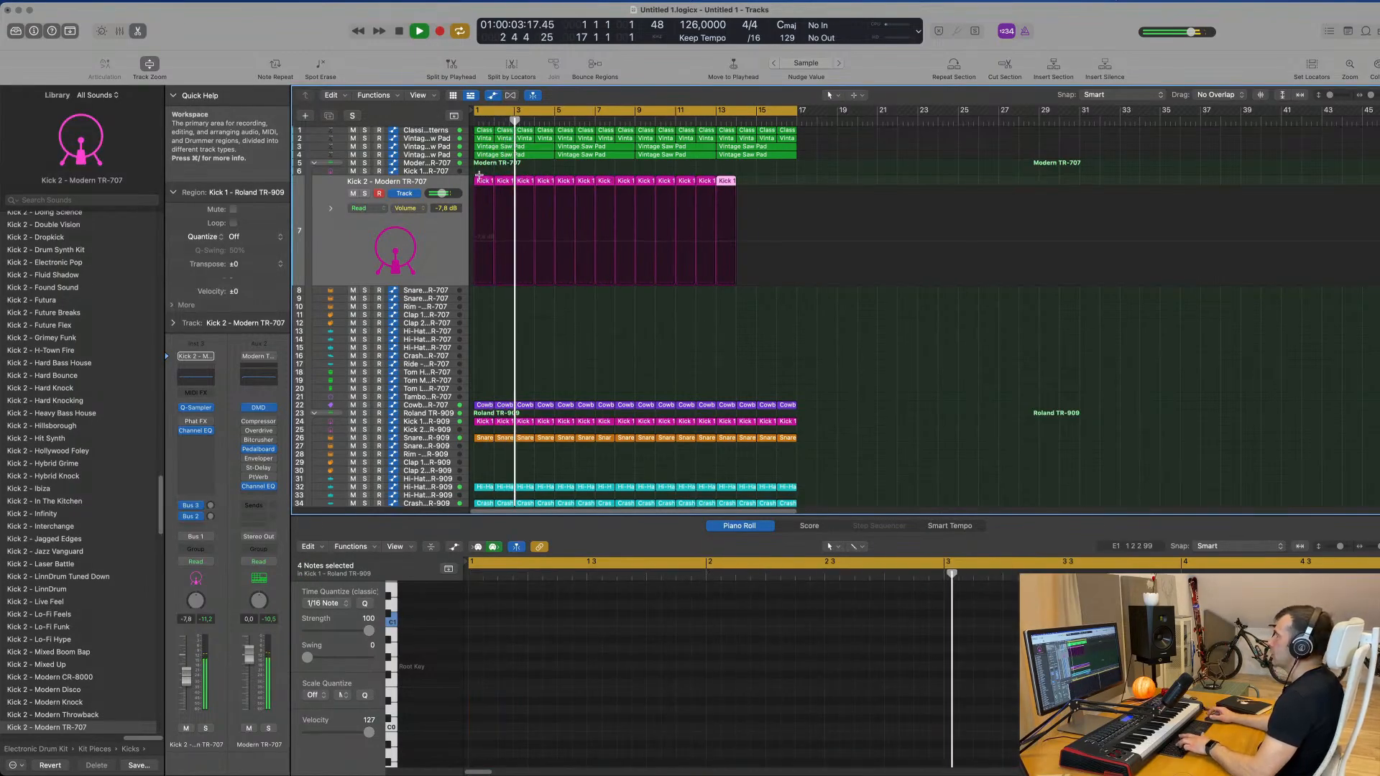
left_click(412, 250)
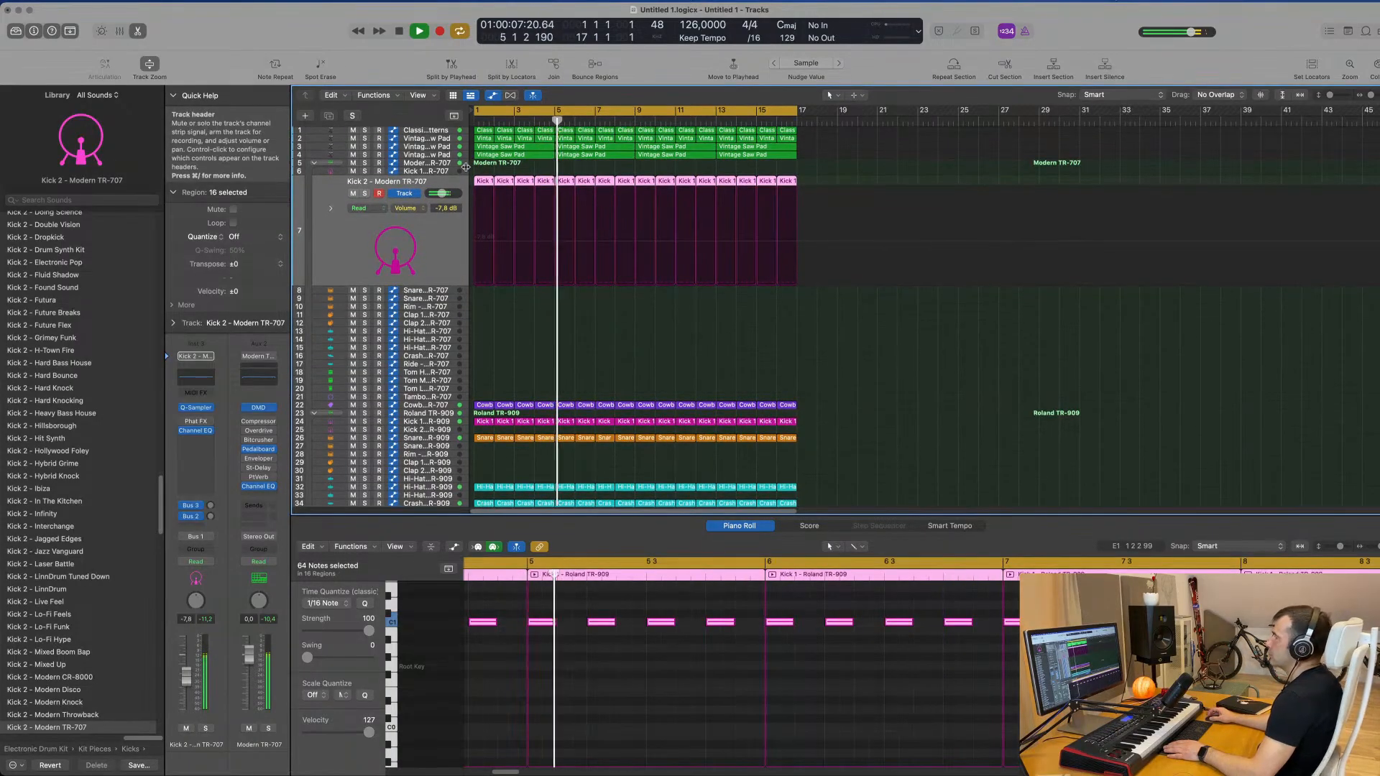
key("super+Right")
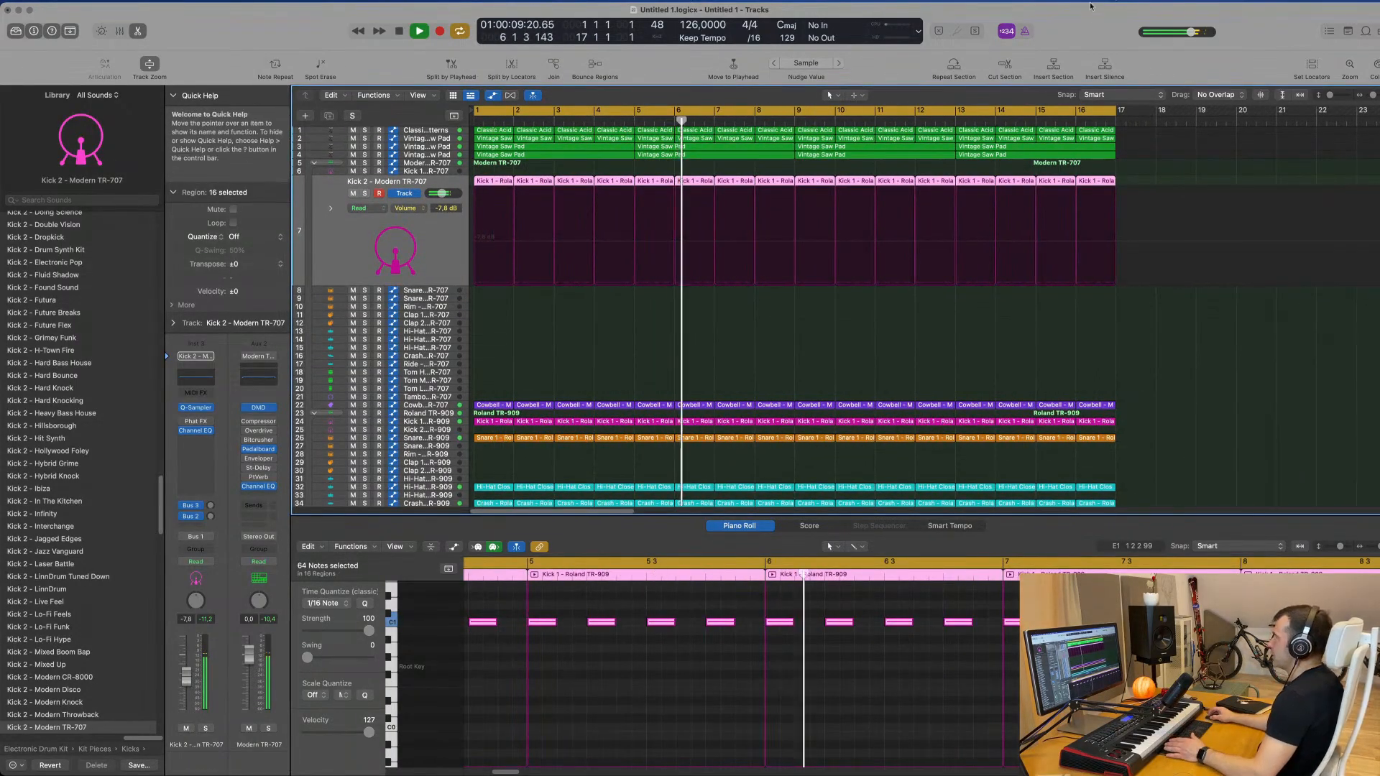
right_click(1167, 15)
left_click(1054, 41)
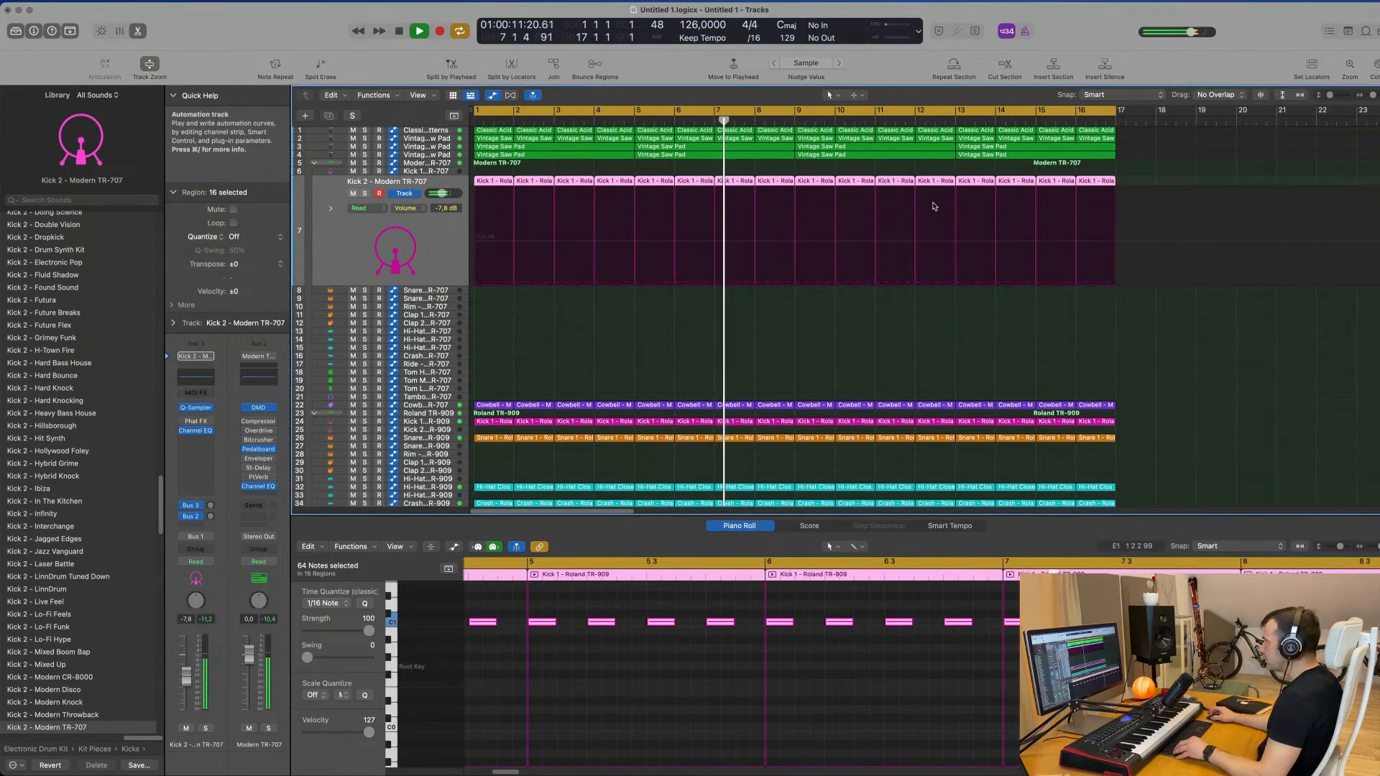
key("super+Down")
key("super+Left")
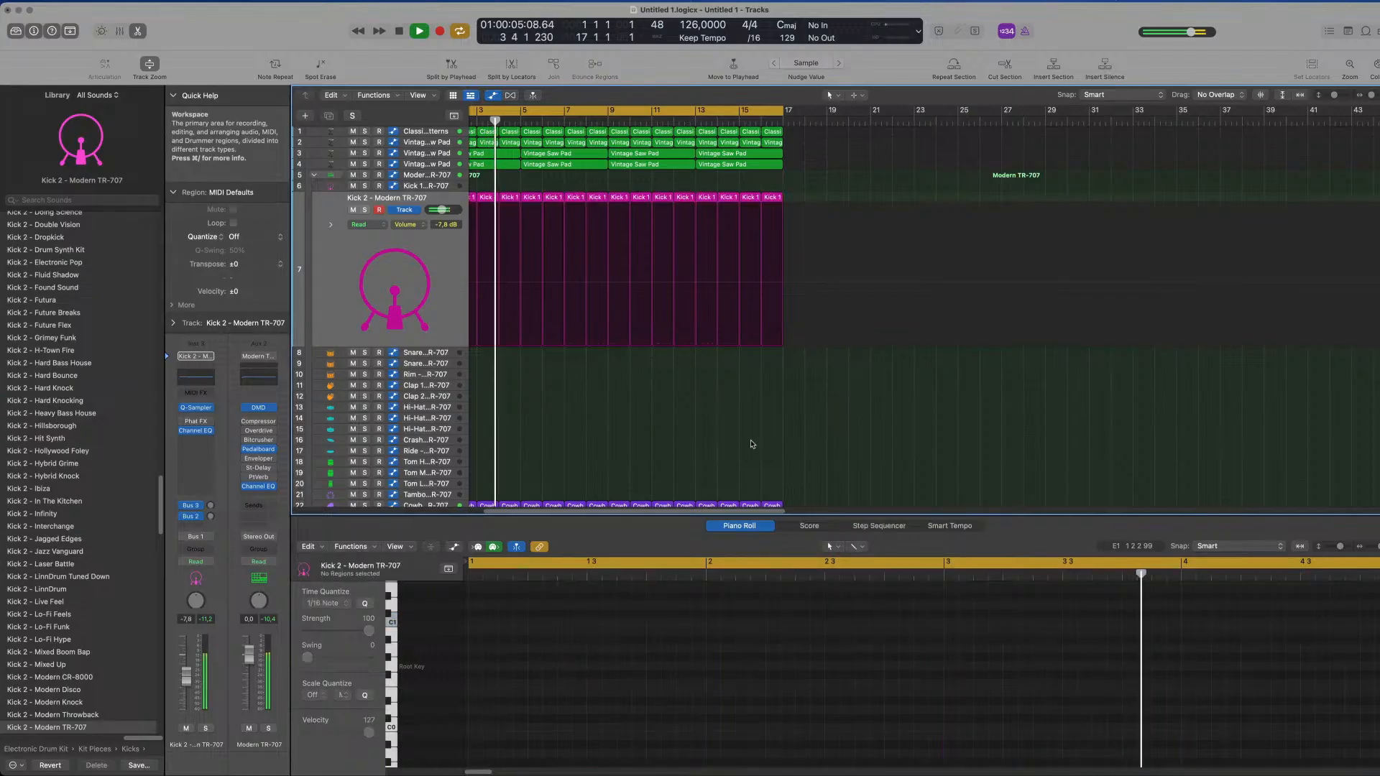
scroll(769, 402, "down", 3)
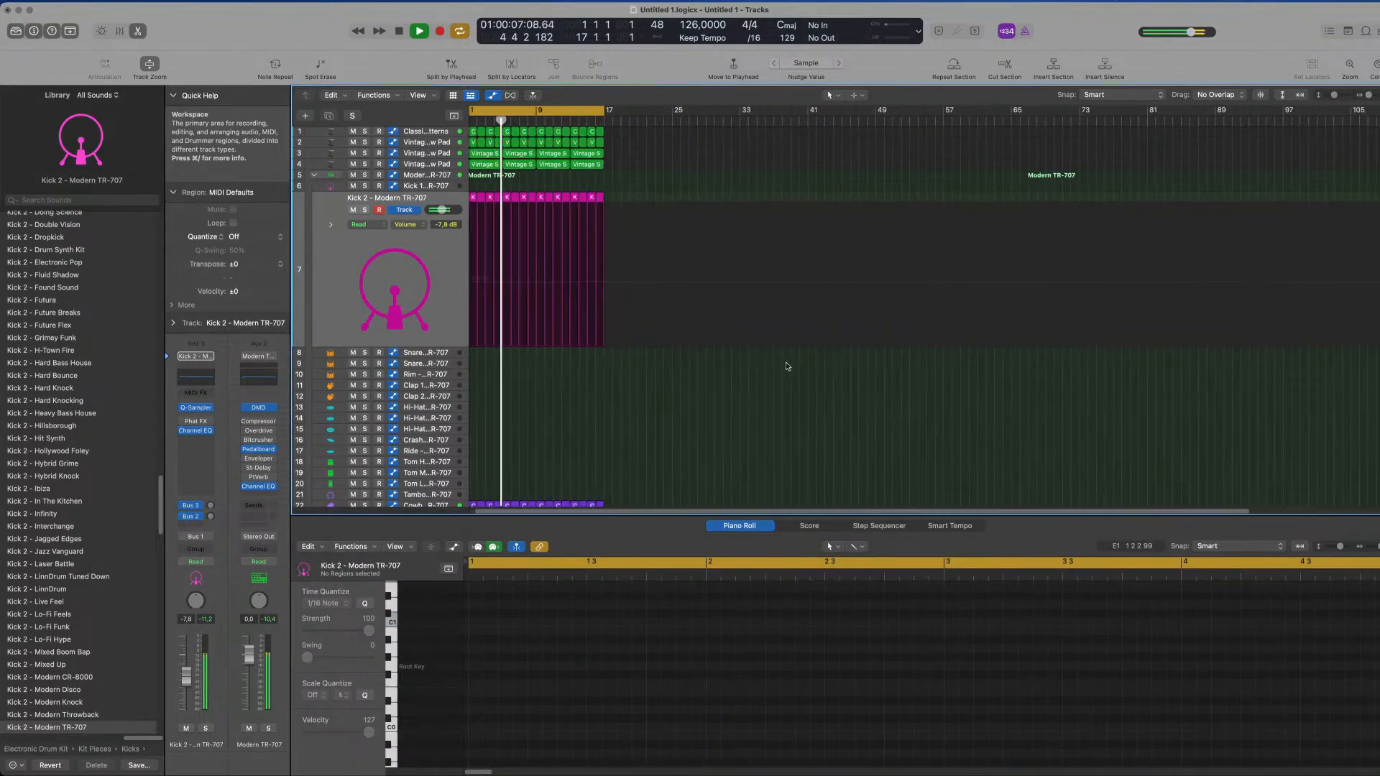